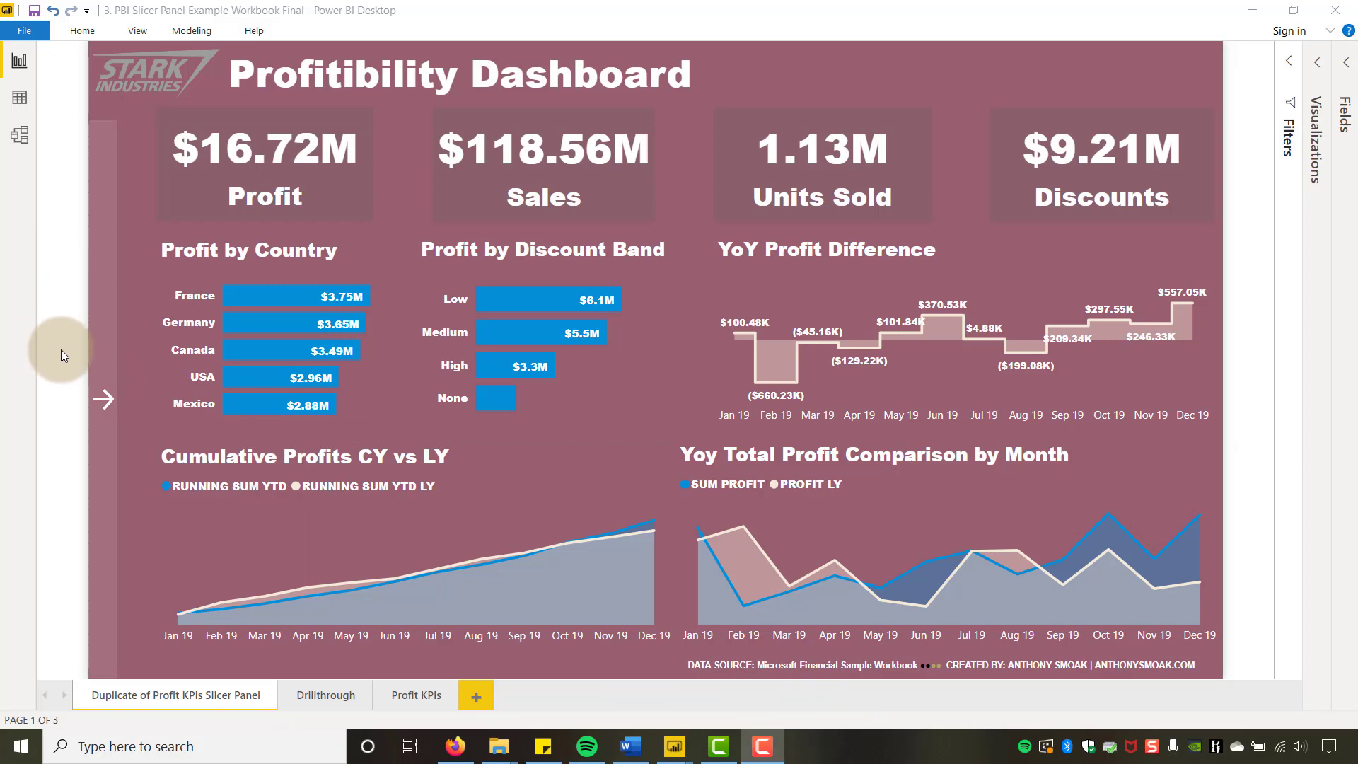
- Open the dashboard's slicer panel and filter the Country slicer to France
left_click(100, 418, "ctrl")
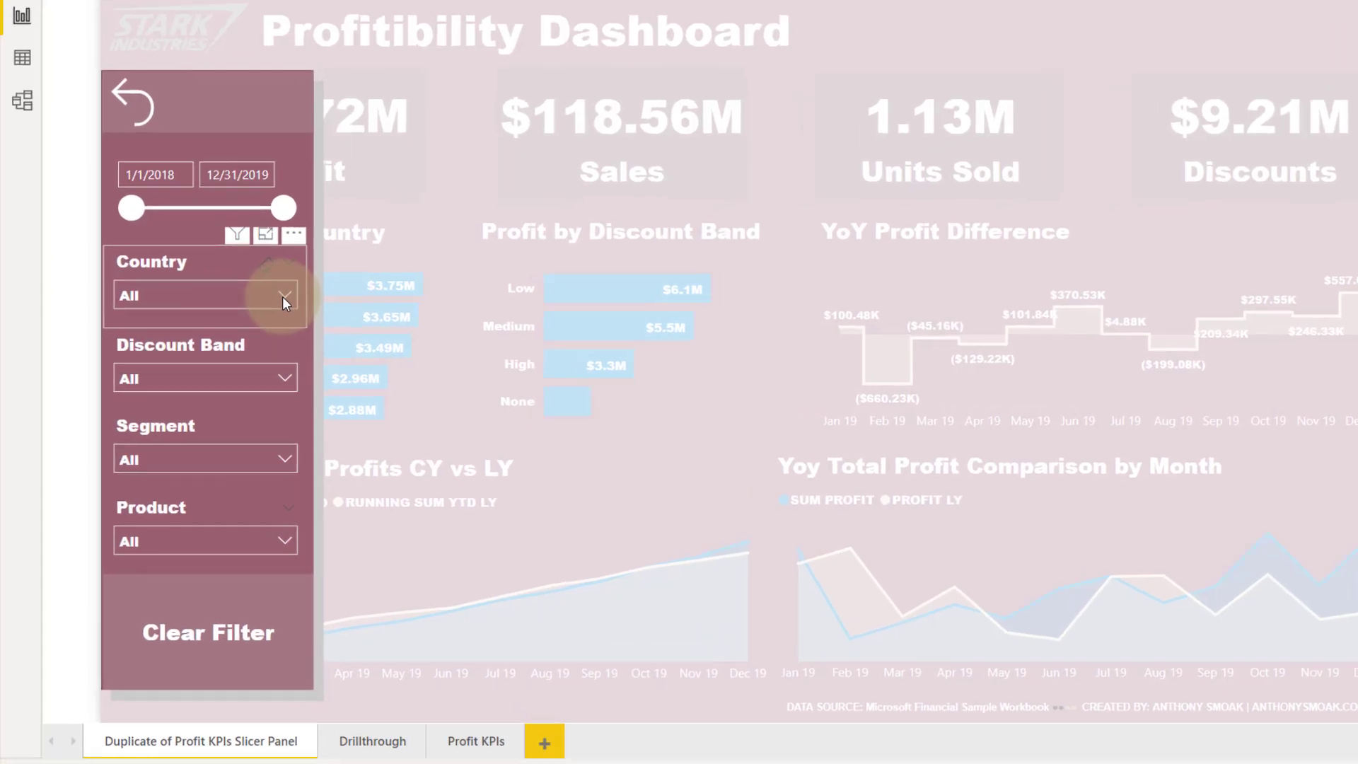
left_click(248, 307)
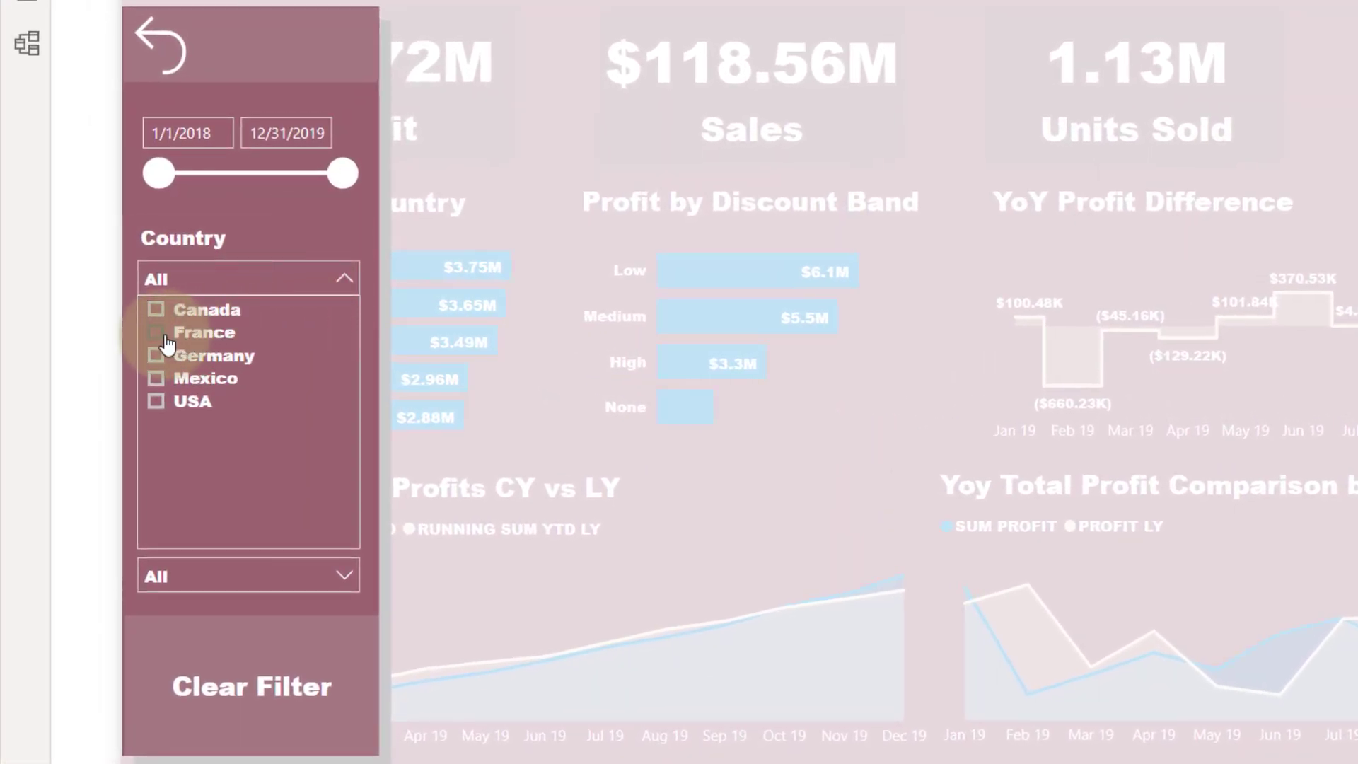
left_click(158, 337)
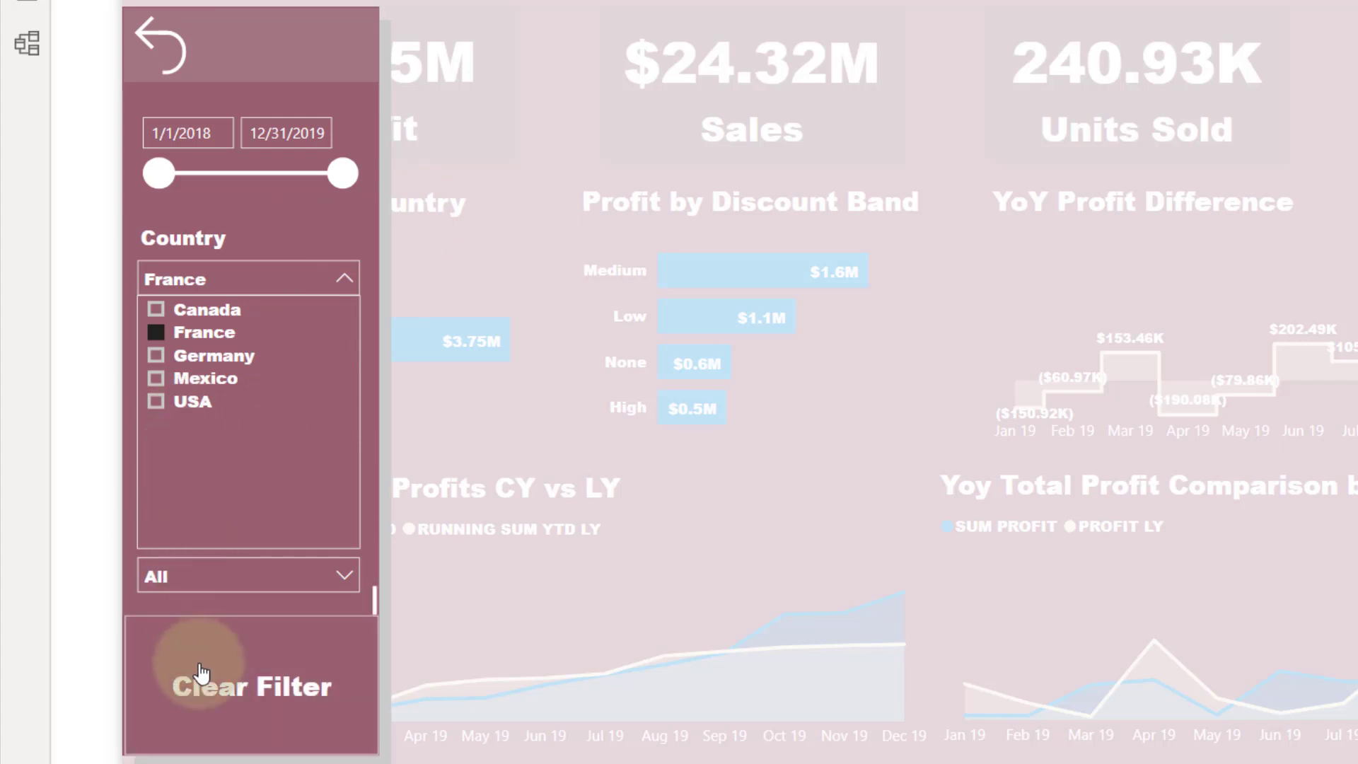
- Clear all slicer filters and close the slicer panel
left_click(201, 672, "ctrl")
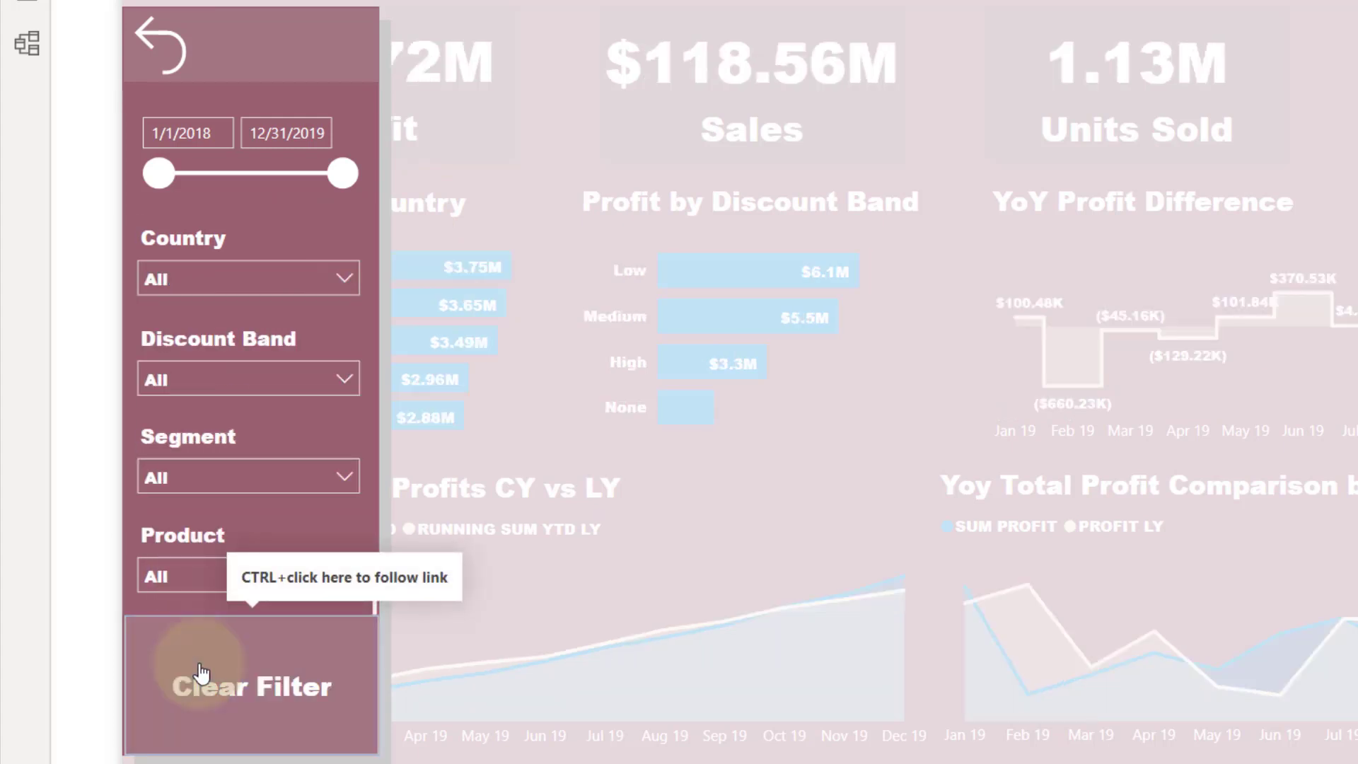
left_click(176, 76, "ctrl")
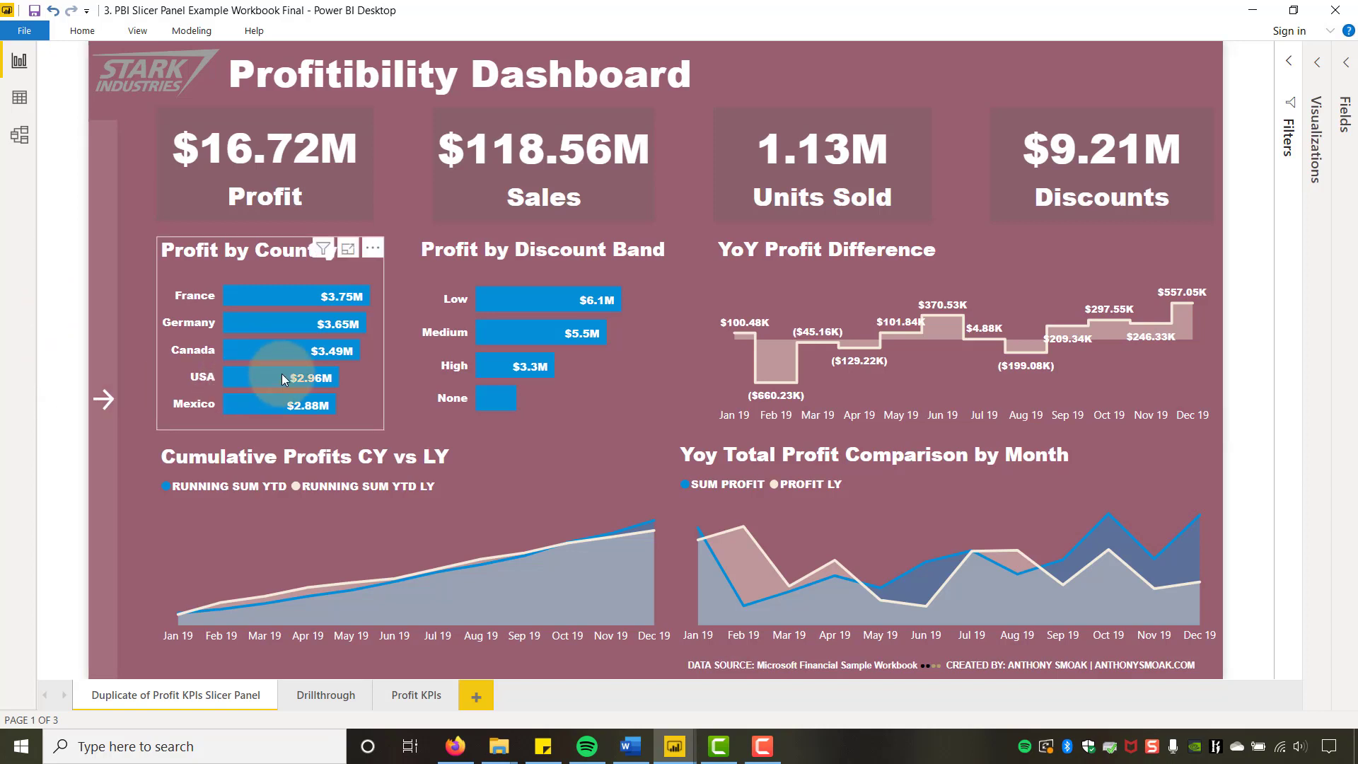
- Examine the measures in _CALCs, the Calendar Table's formula and fields, and the fields of the Financials table
left_click(1346, 65)
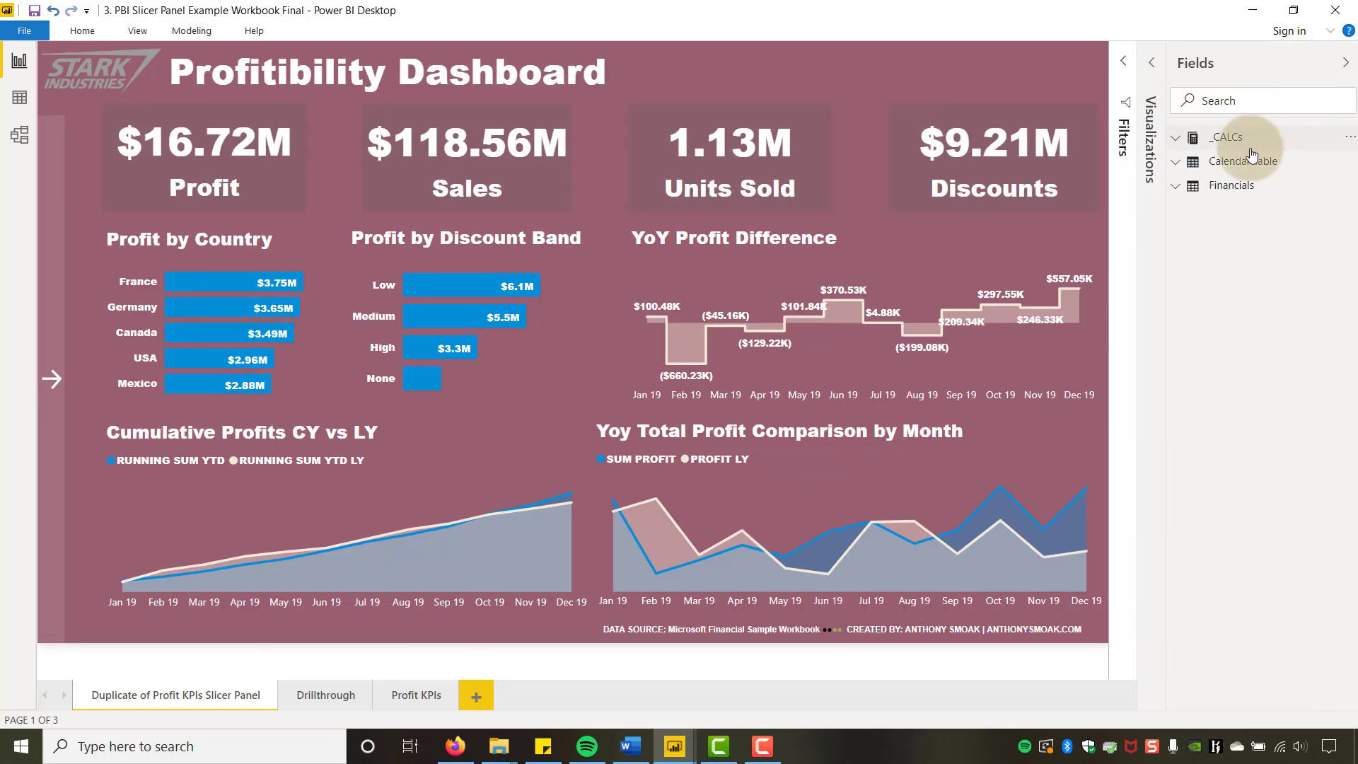
left_click(1177, 139)
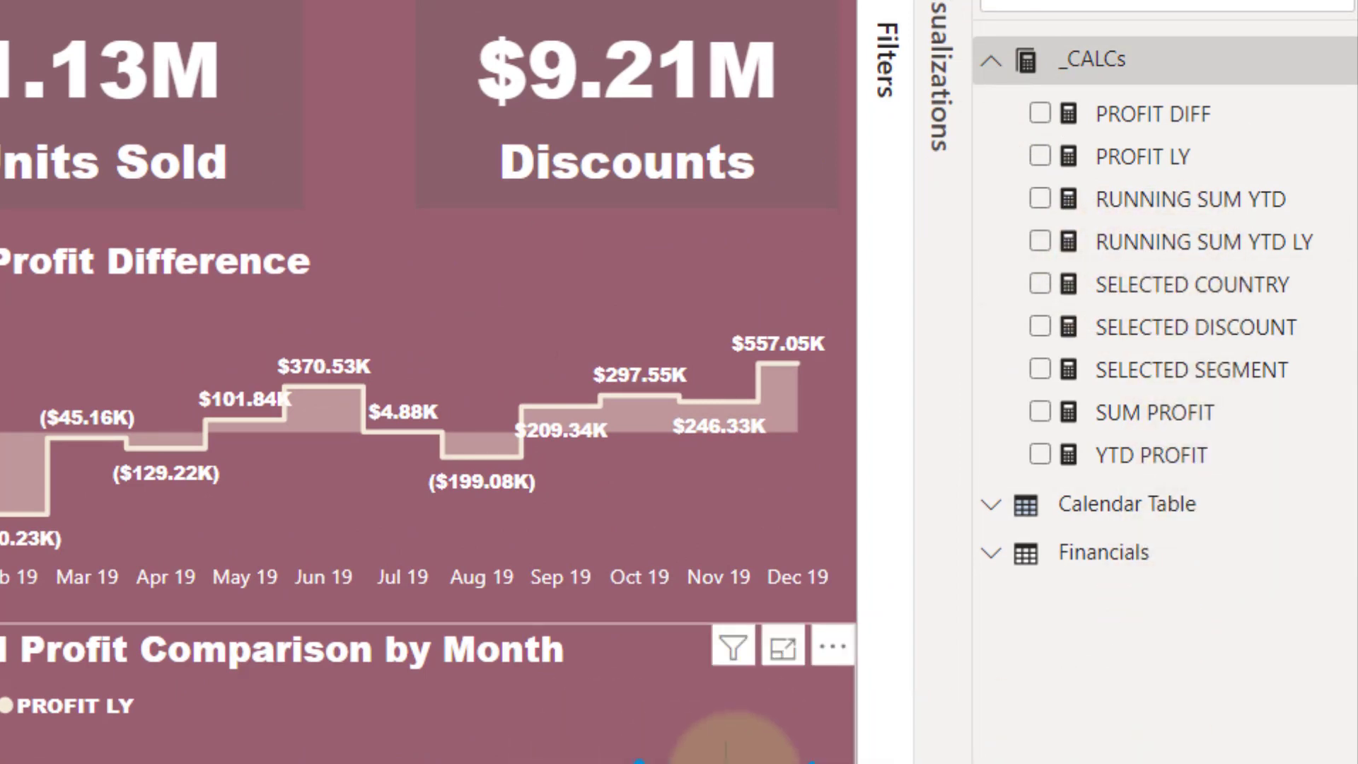
left_click(990, 60)
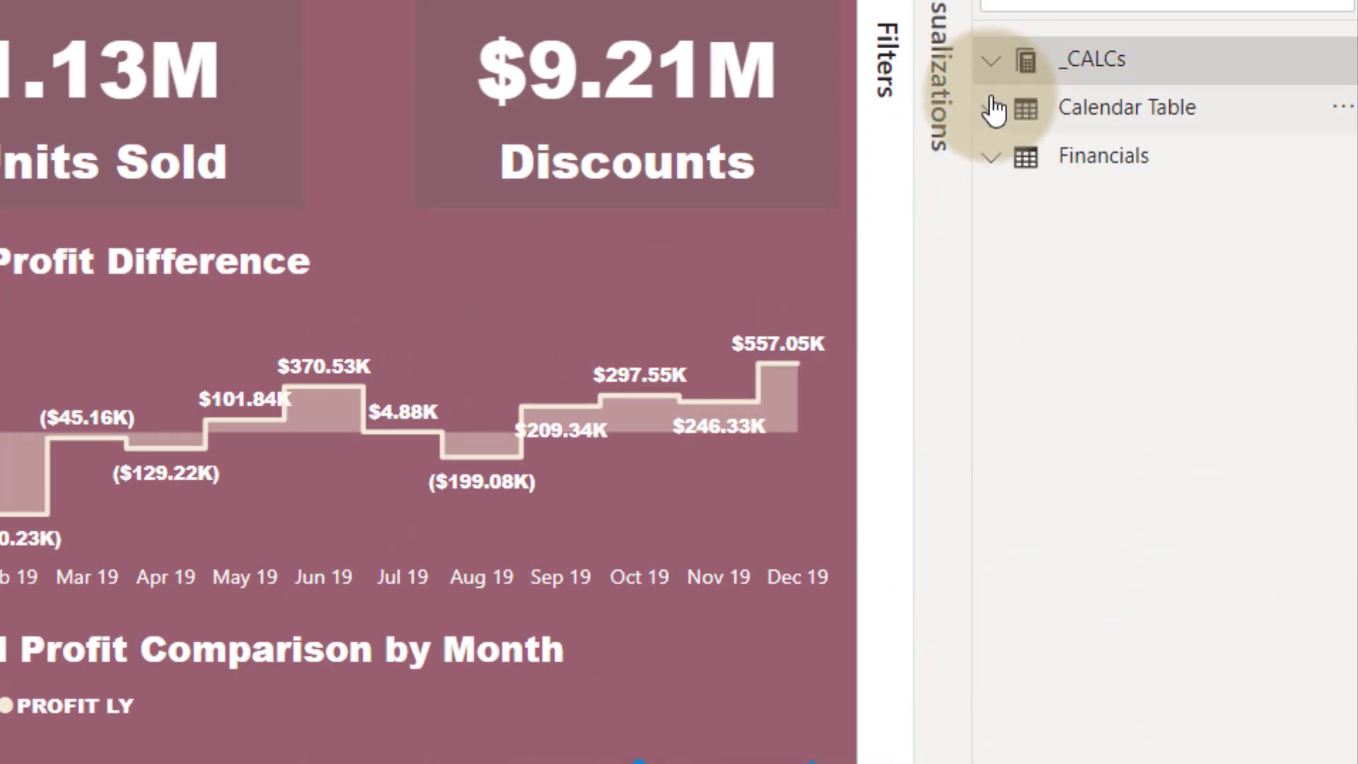
left_click(990, 111)
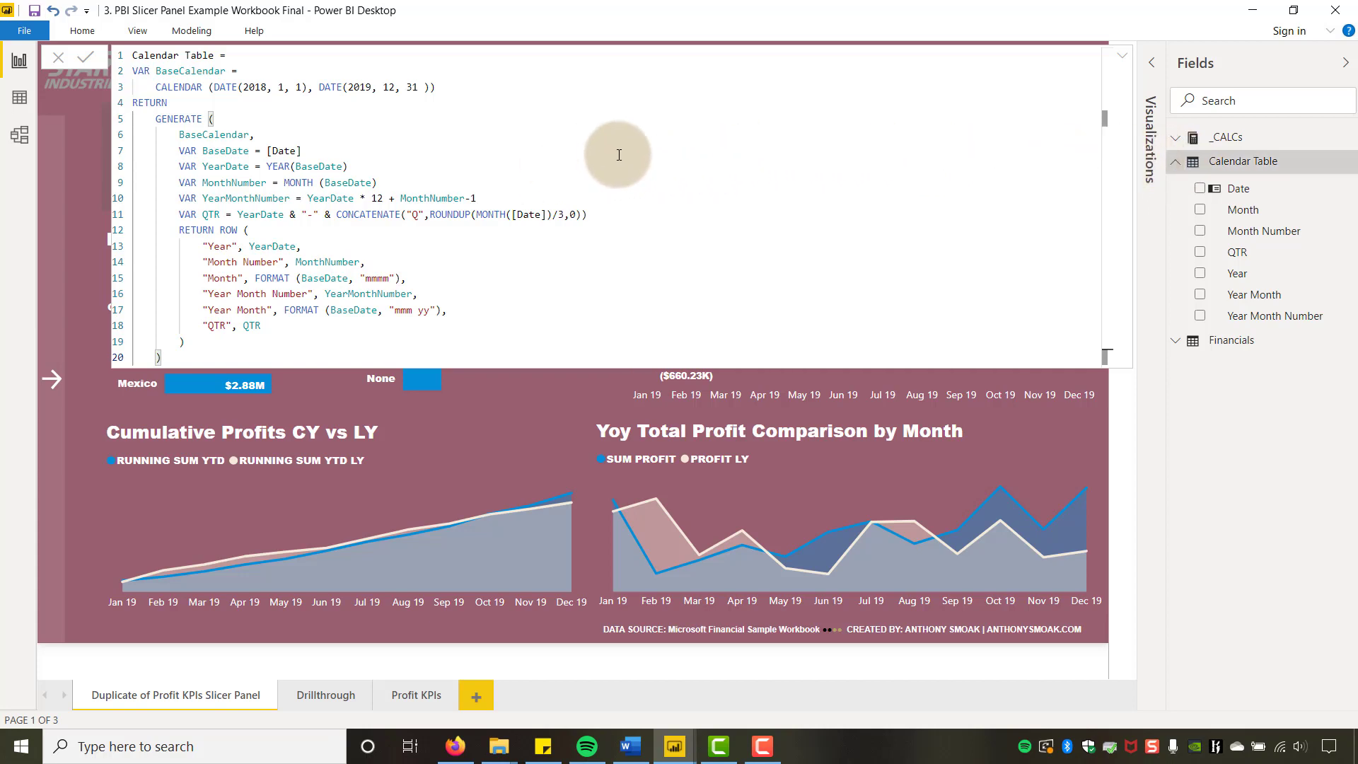
left_click(1176, 164)
left_click(1176, 187)
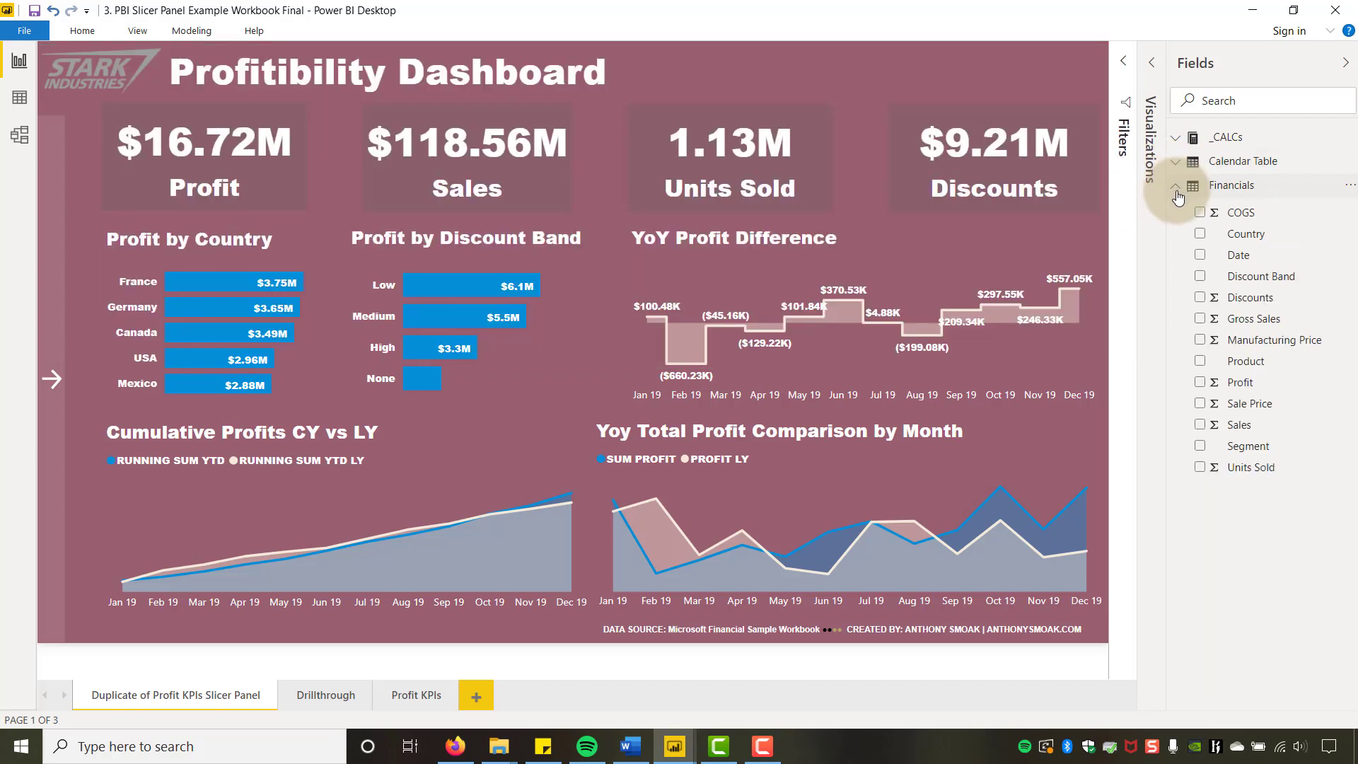
left_click(1176, 187)
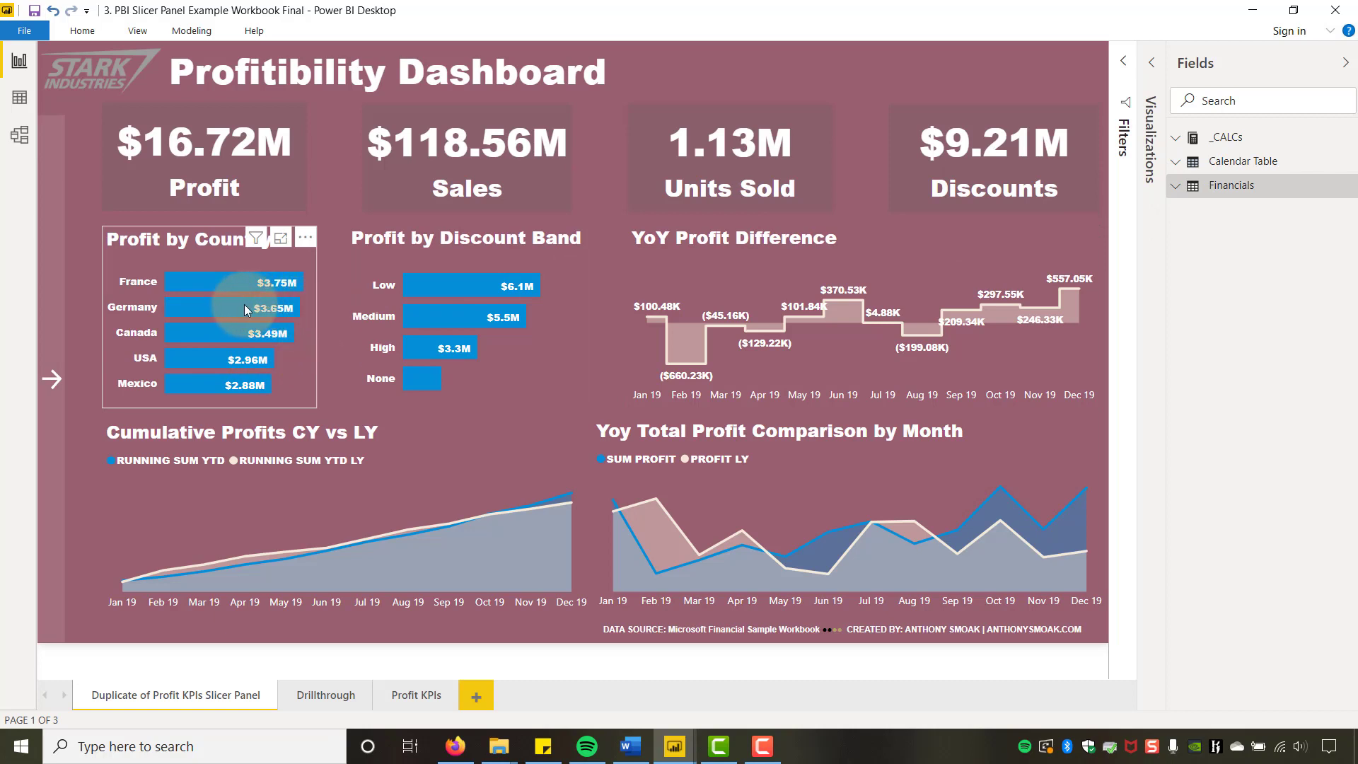
- Drill through from the France bar in Profit by Country to the Drillthrough detail page
mouse_move(210, 305)
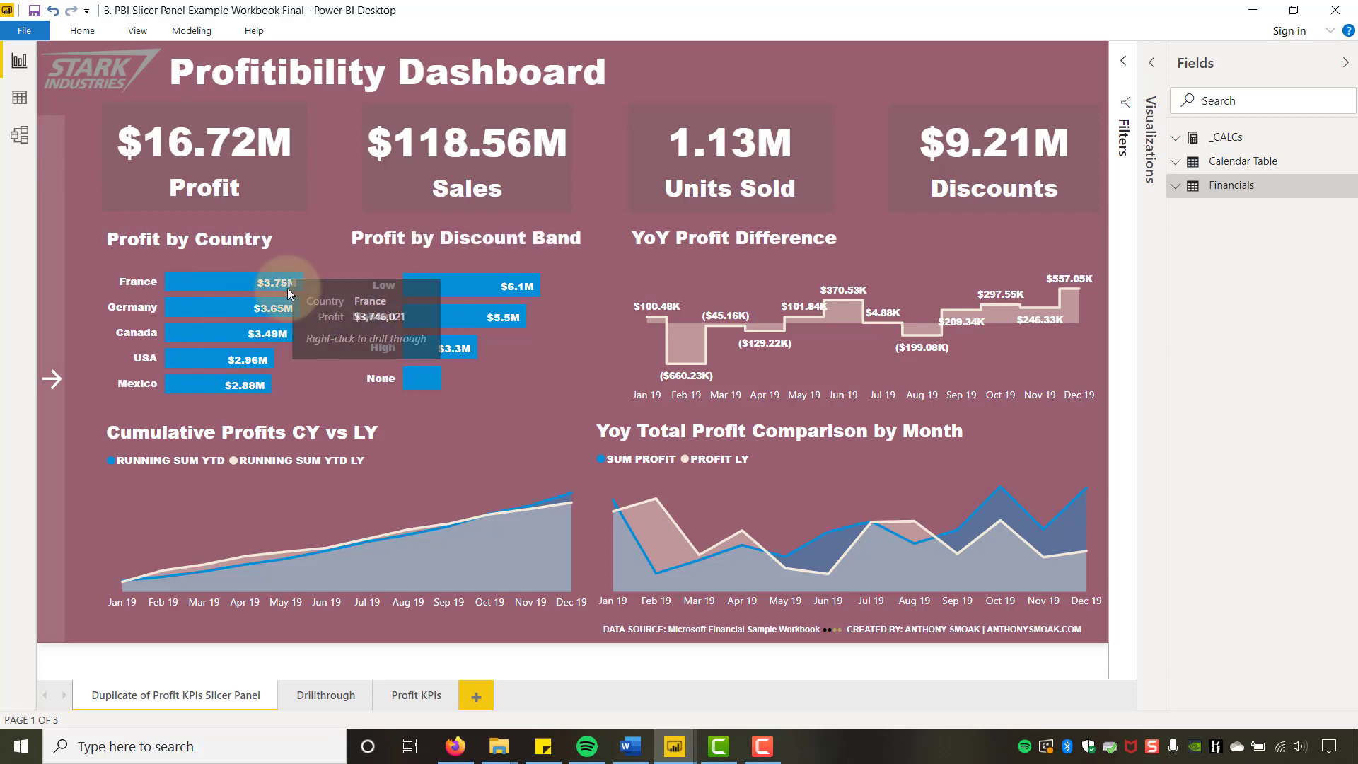
right_click(233, 282)
mouse_move(310, 393)
left_click(391, 391)
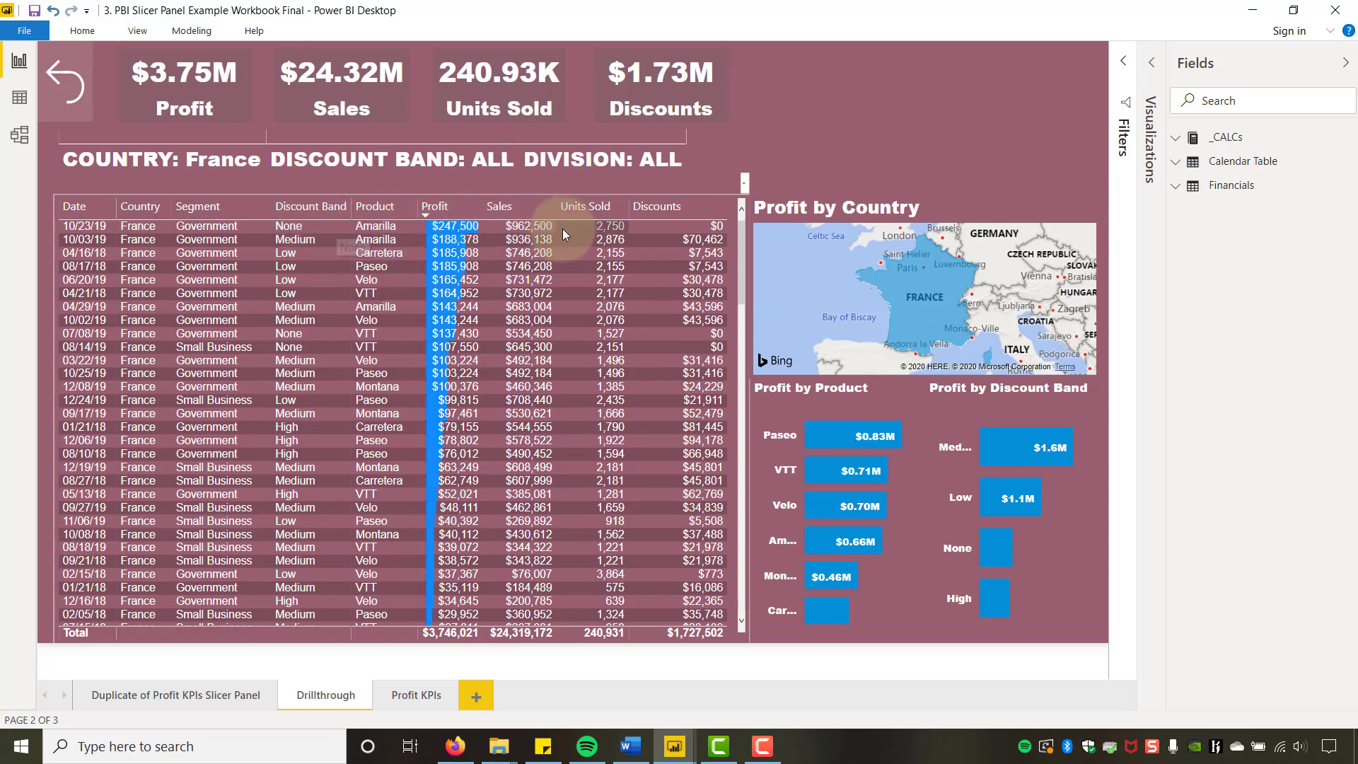
- Return to the Duplicate of Profit KPIs Slicer Panel page, then open and close its slicer panel
left_click(189, 693)
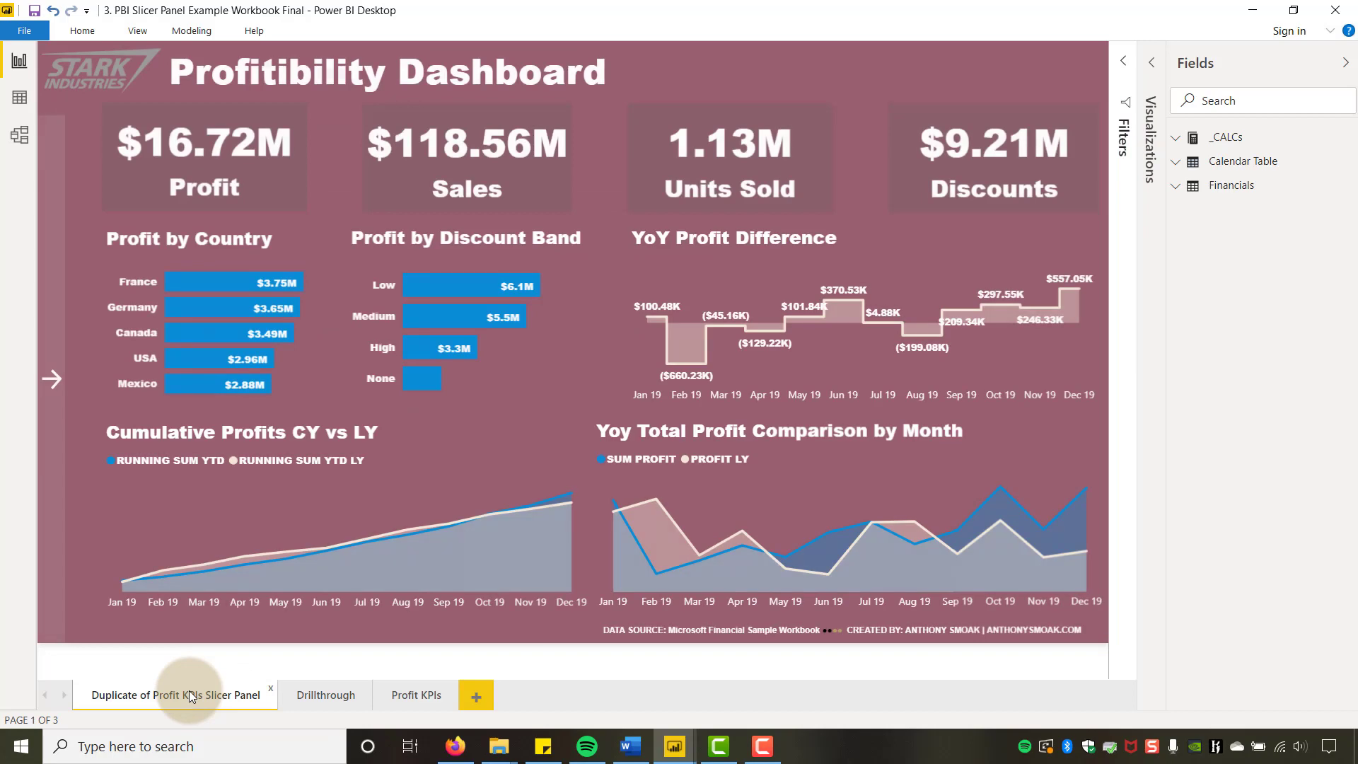
left_click(51, 379)
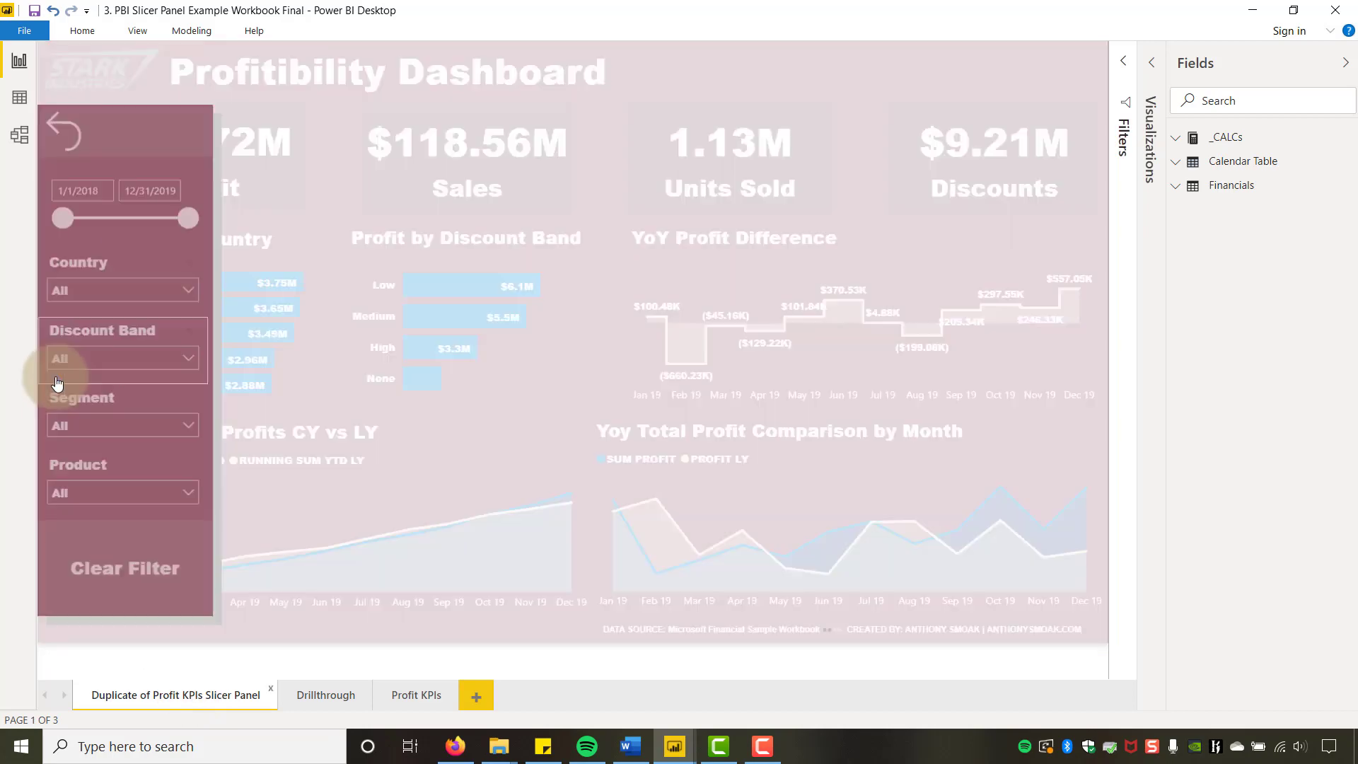
left_click(67, 141, "ctrl")
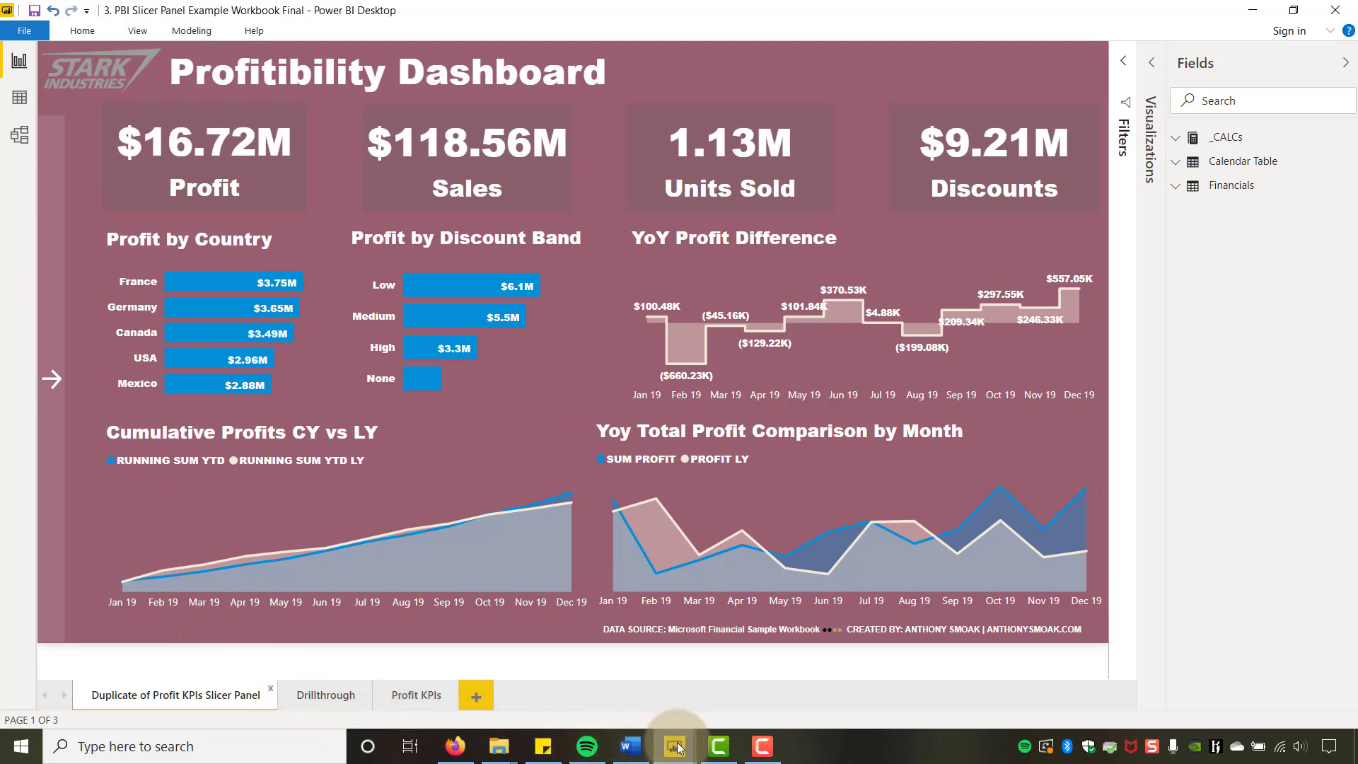
- Switch to the 2. PBI Slicer Panel Working Example report and show its Bookmarks and Selection panes
mouse_move(675, 747)
left_click(731, 695)
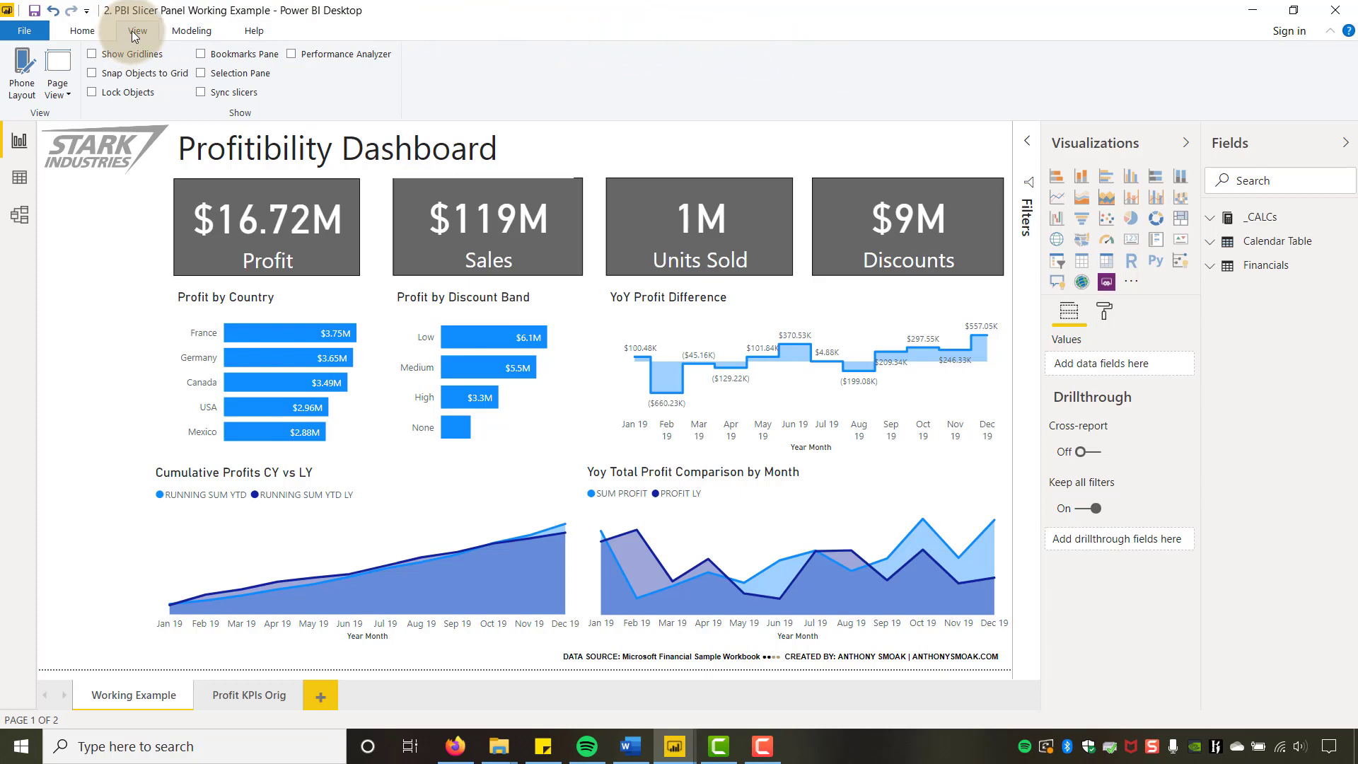
left_click(200, 54)
left_click(201, 74)
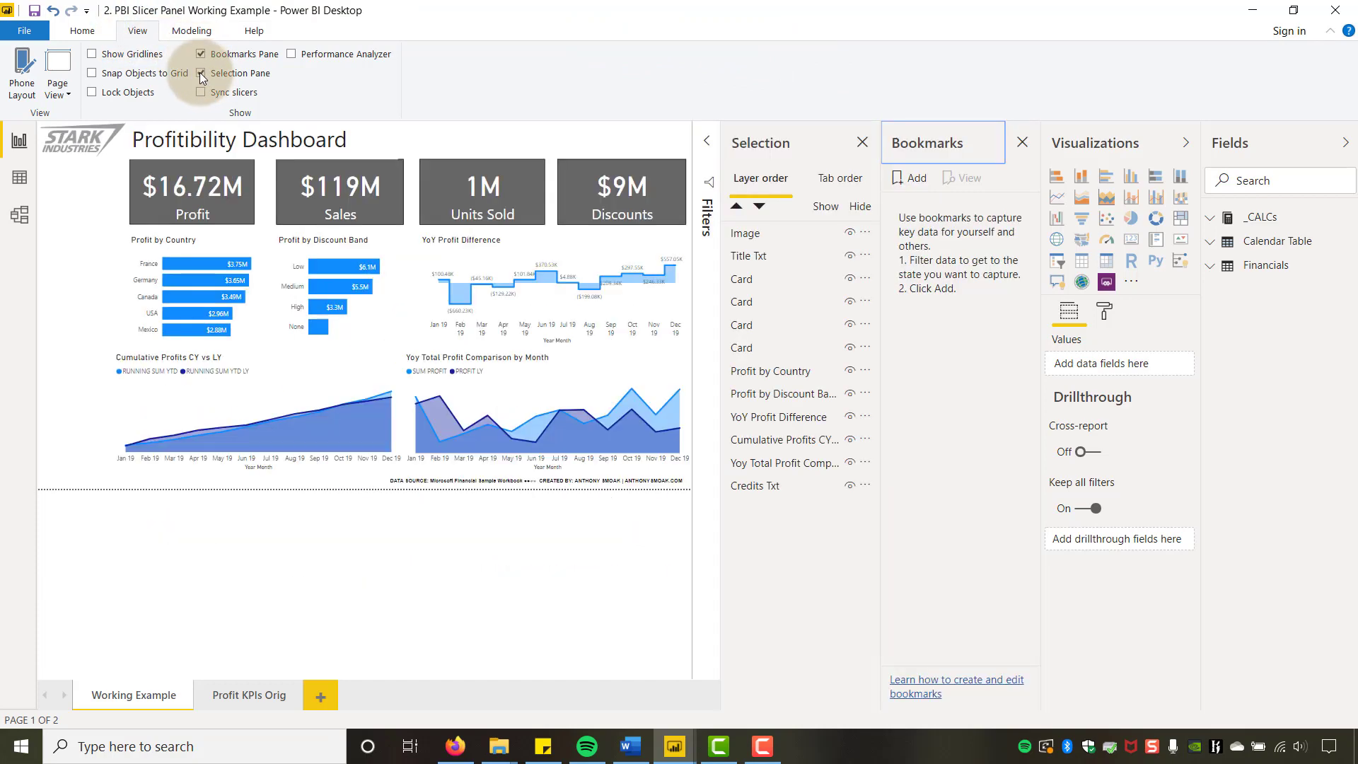
- Identify which report objects the listed Card and Image entries refer to, leaving nothing selected
left_click(758, 281)
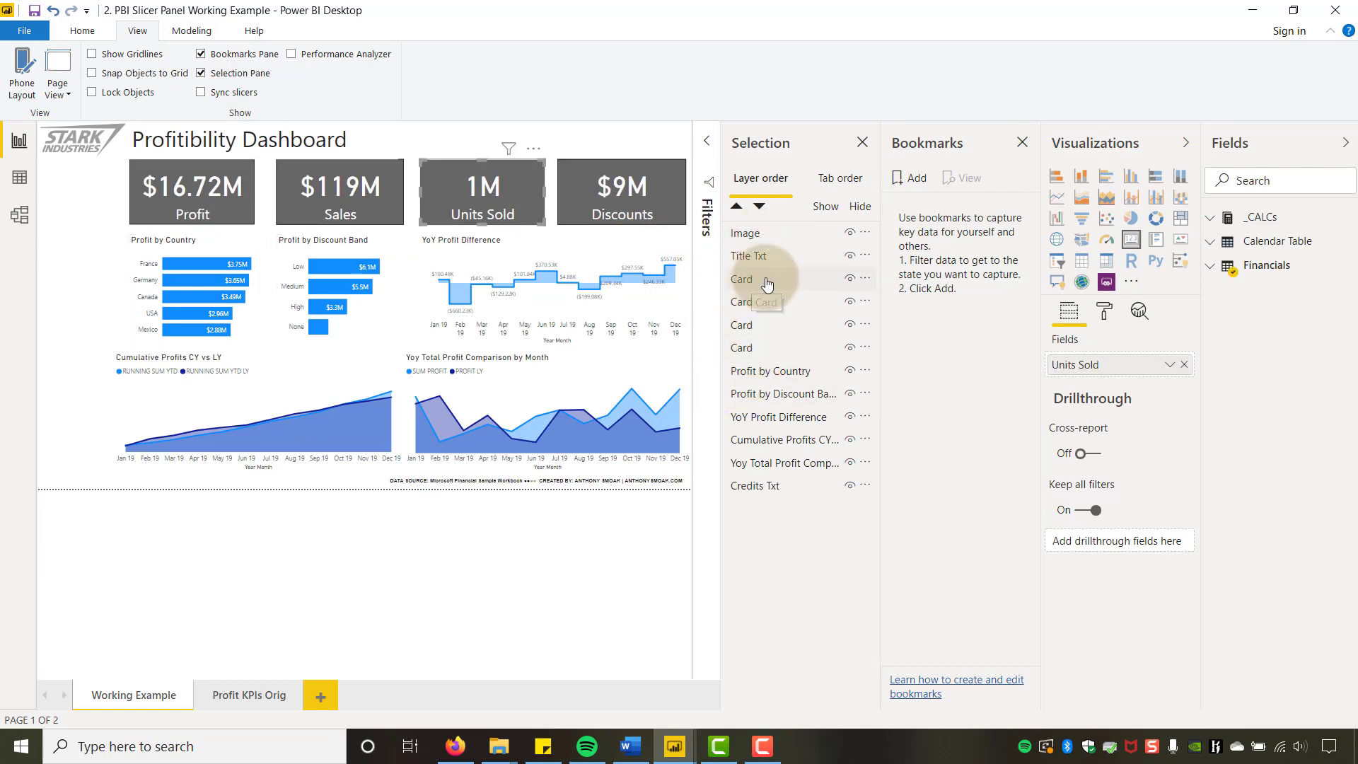
left_click(767, 325)
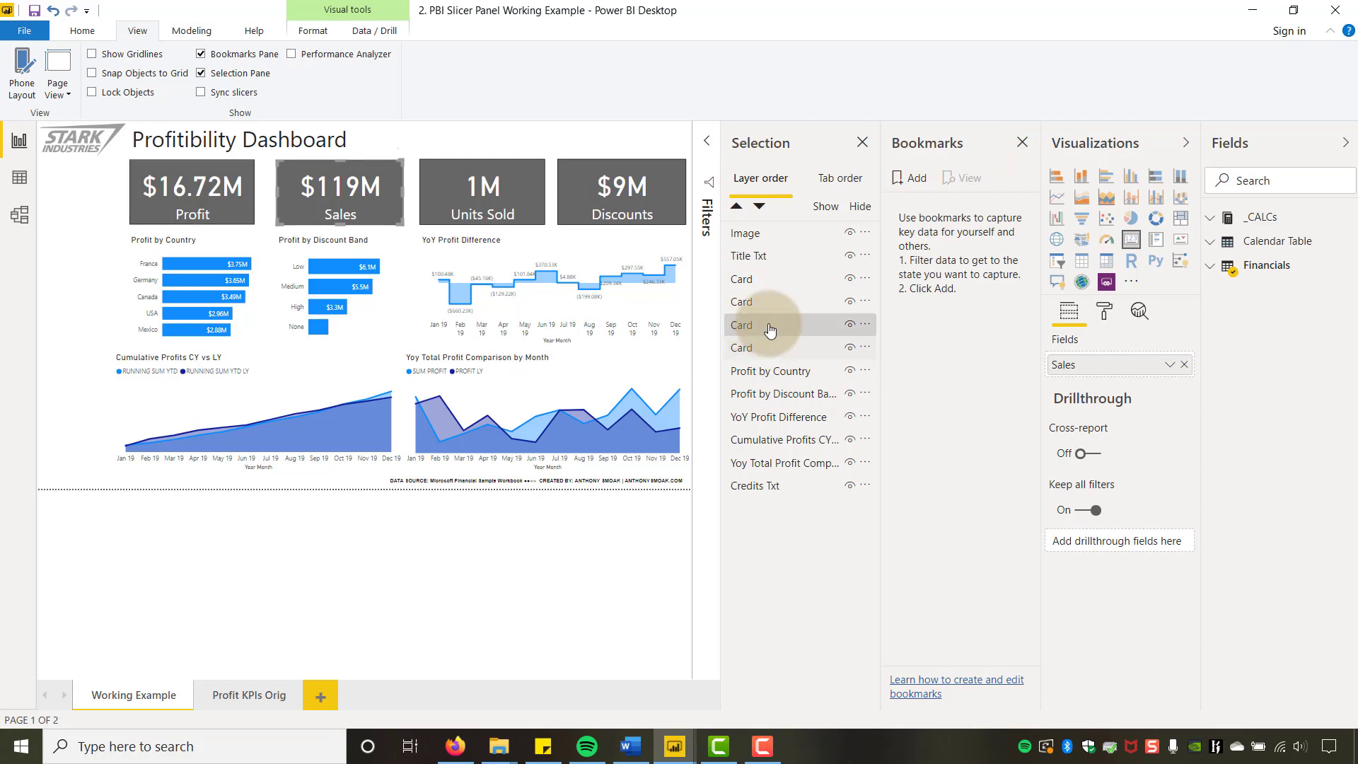
left_click(760, 236)
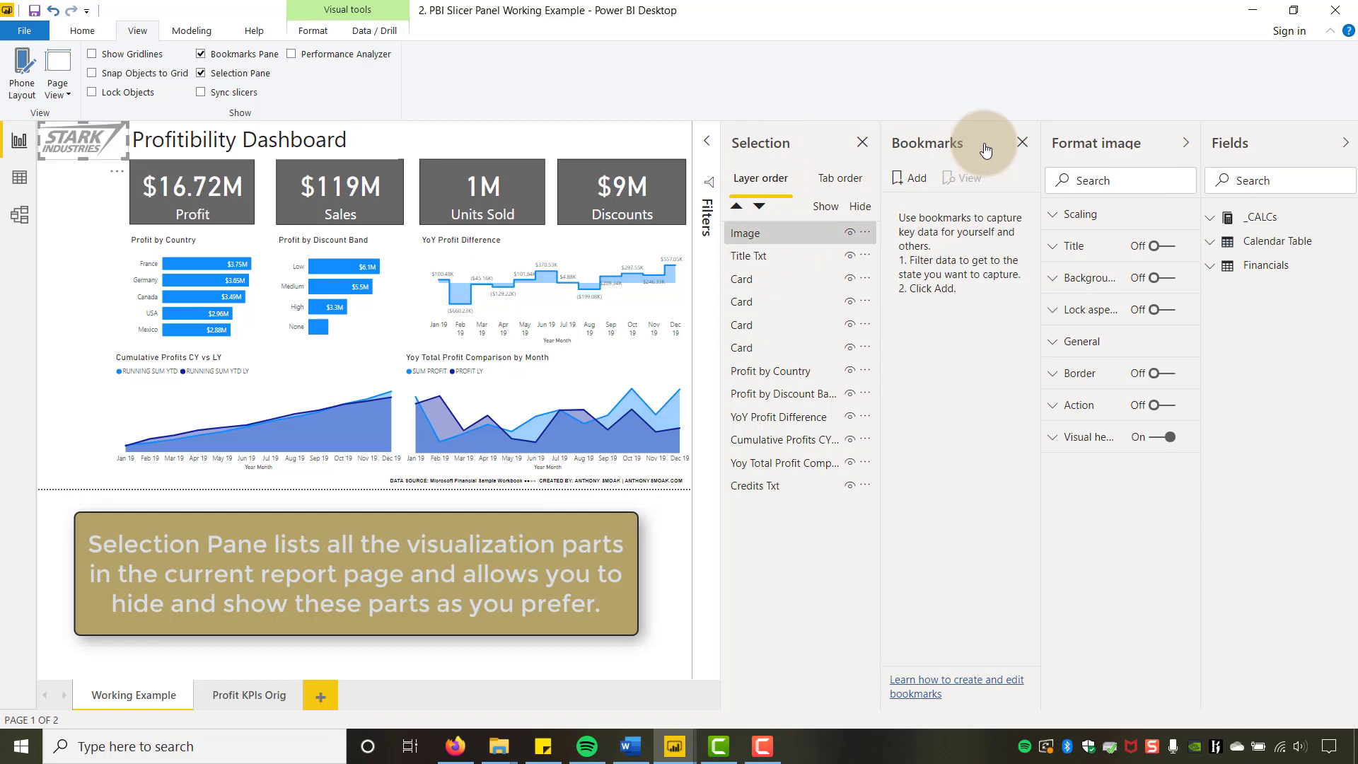
left_click(285, 499)
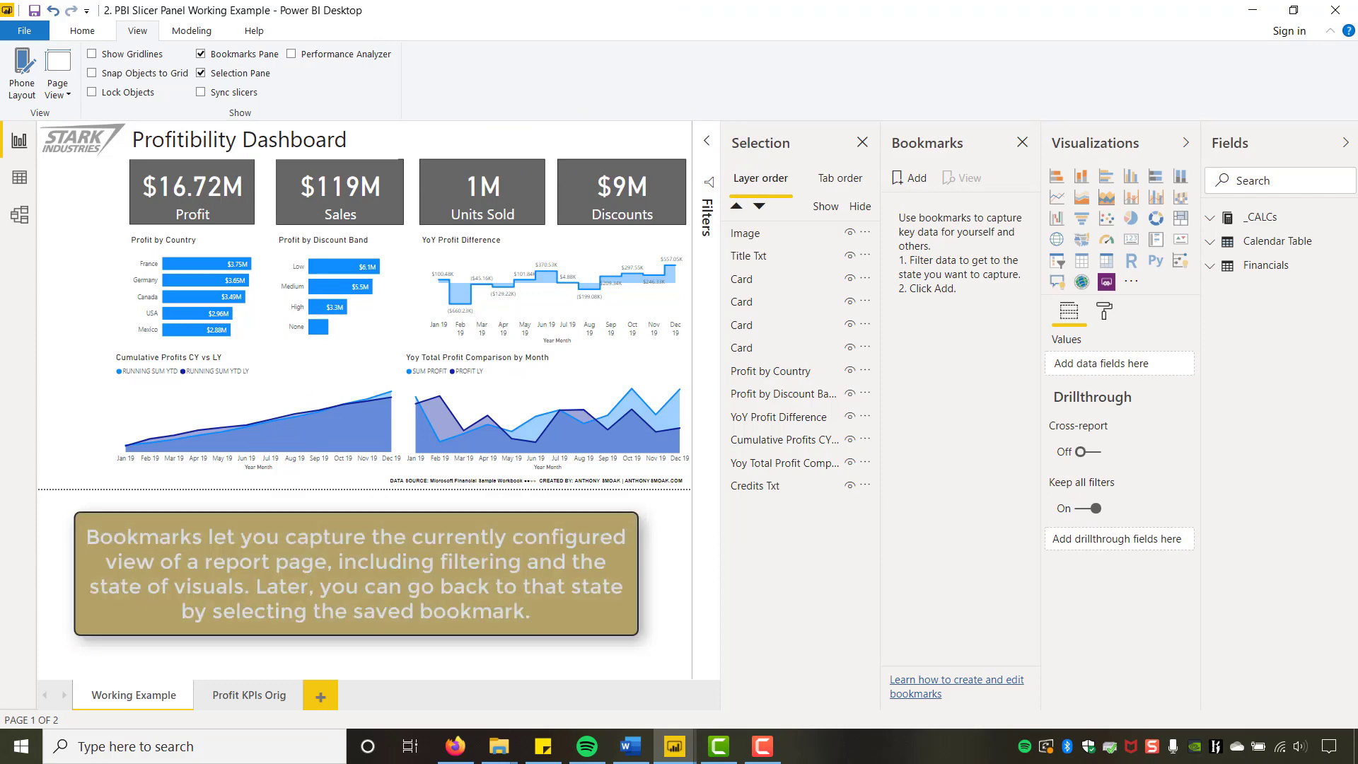
- Insert a right arrow button and shape it into a narrow vertical strip along the report page's left edge, below the logo
left_click(89, 32)
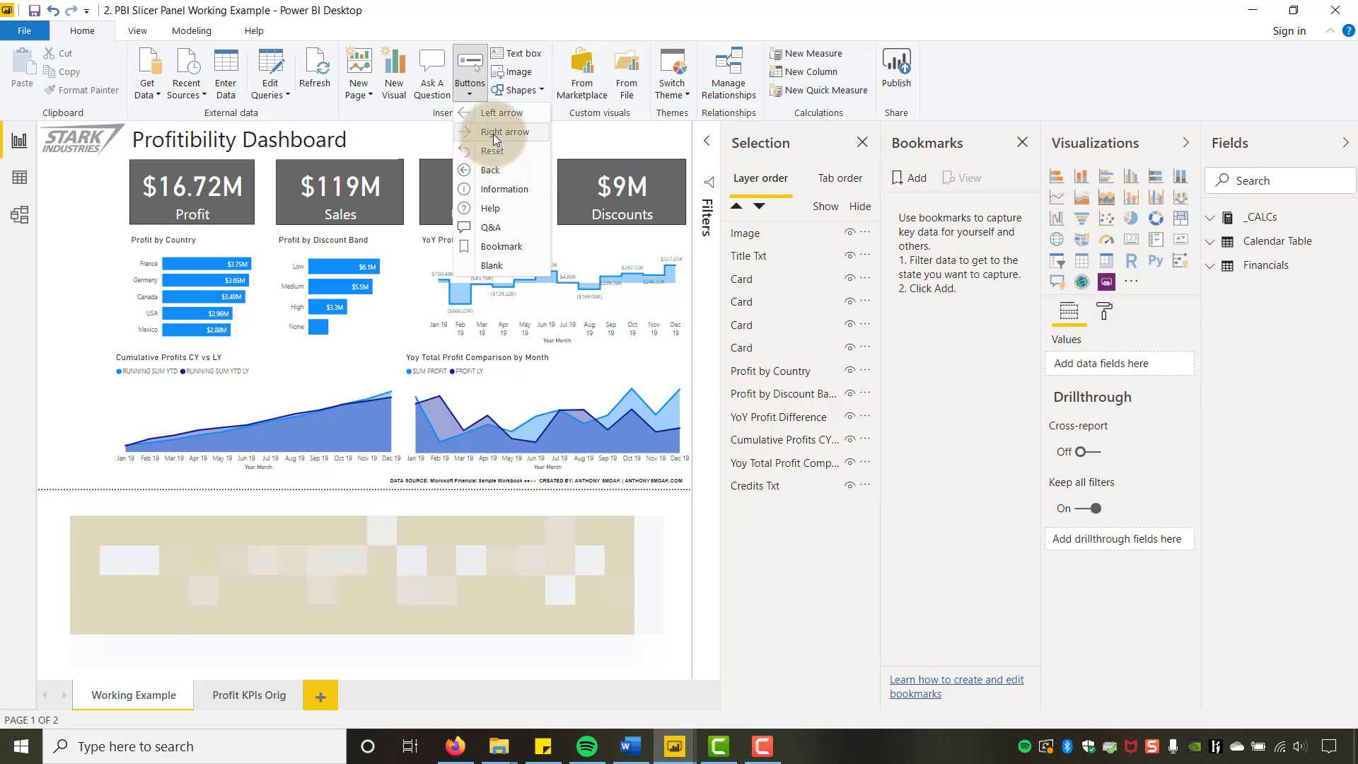
left_click(494, 134)
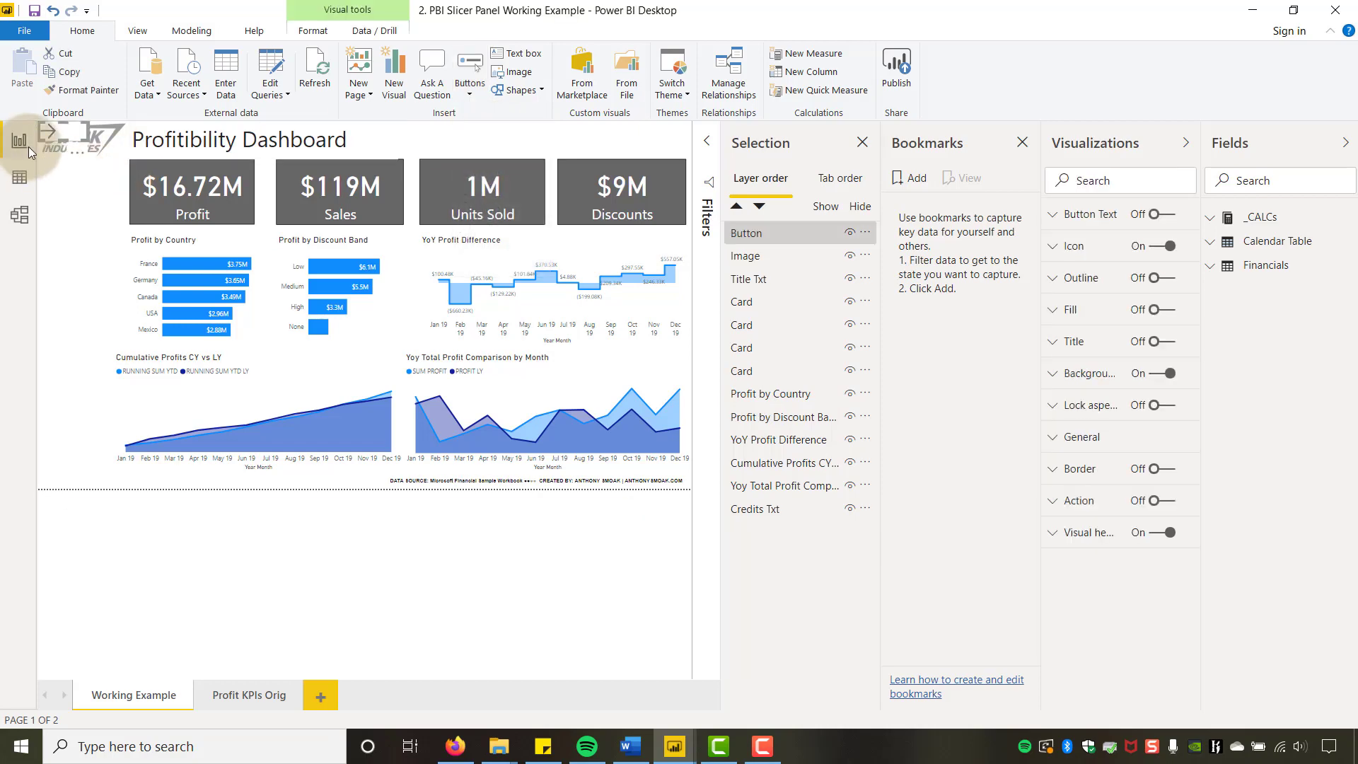
left_click_drag(73, 133, 73, 168)
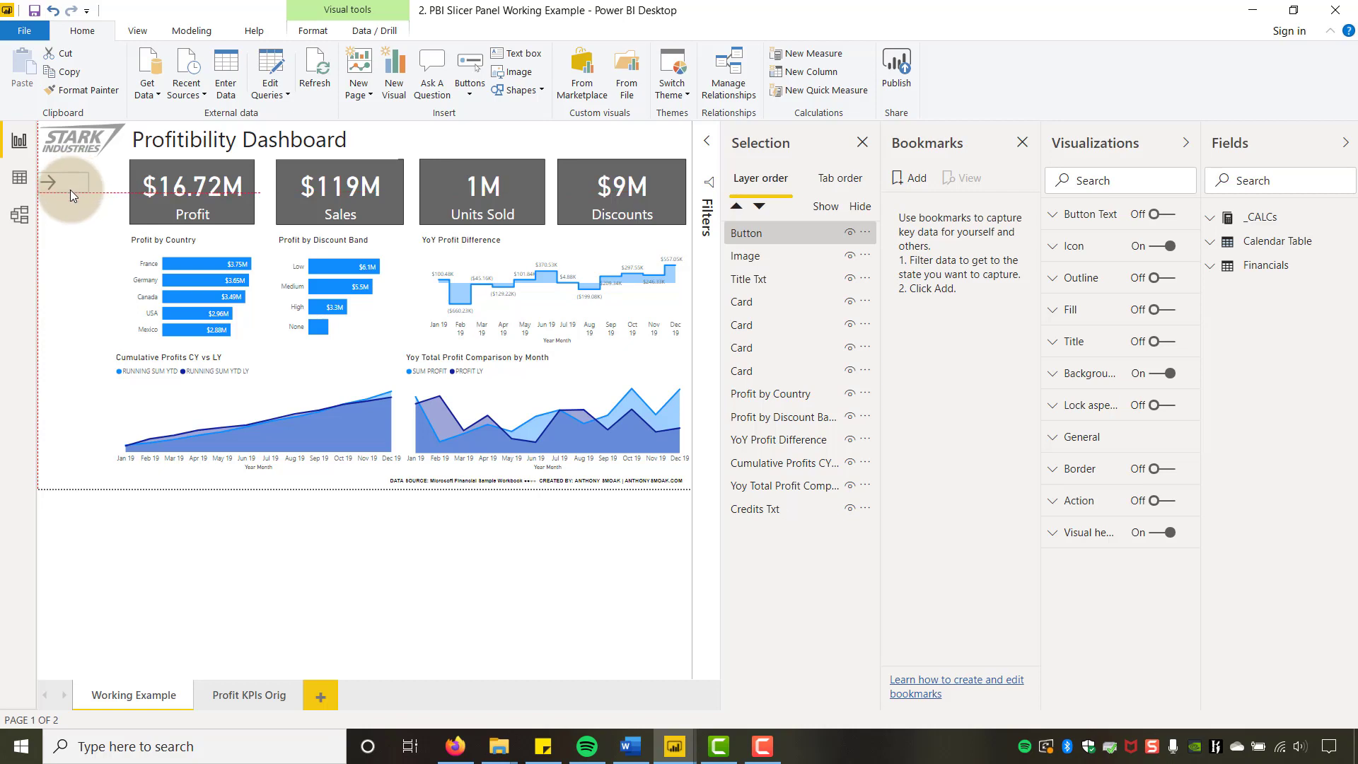
left_click_drag(40, 194, 28, 487)
left_click_drag(86, 329, 57, 336)
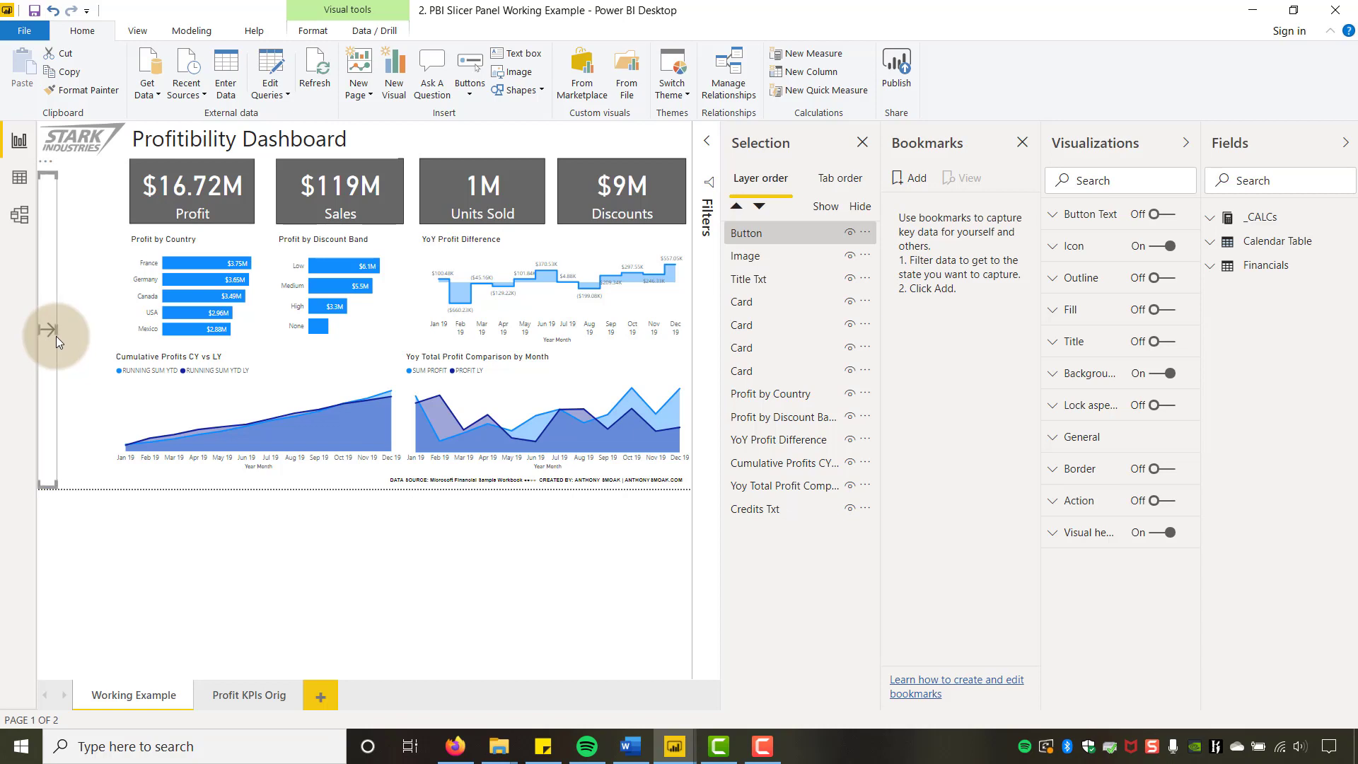
left_click(108, 261)
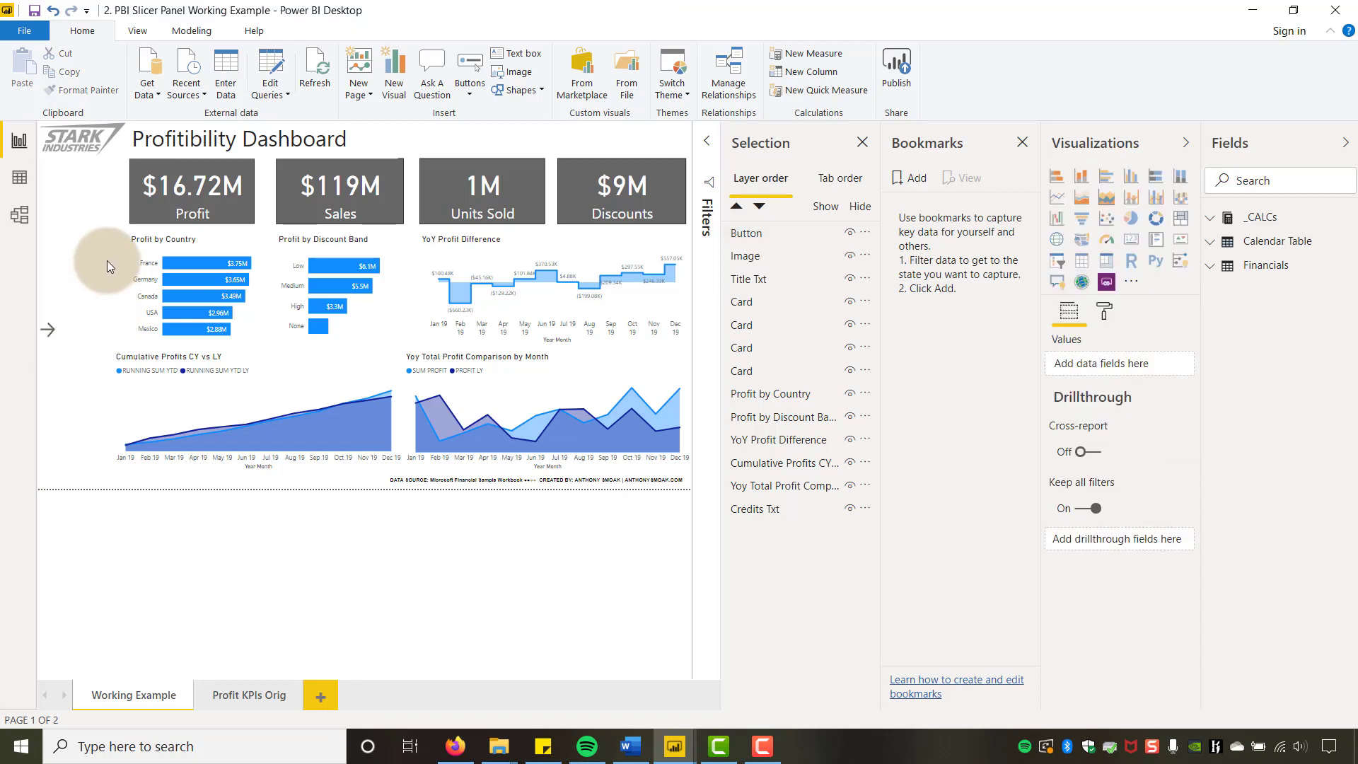
- Turn on the arrow button's fill and show the fill settings for its default state
left_click(50, 304)
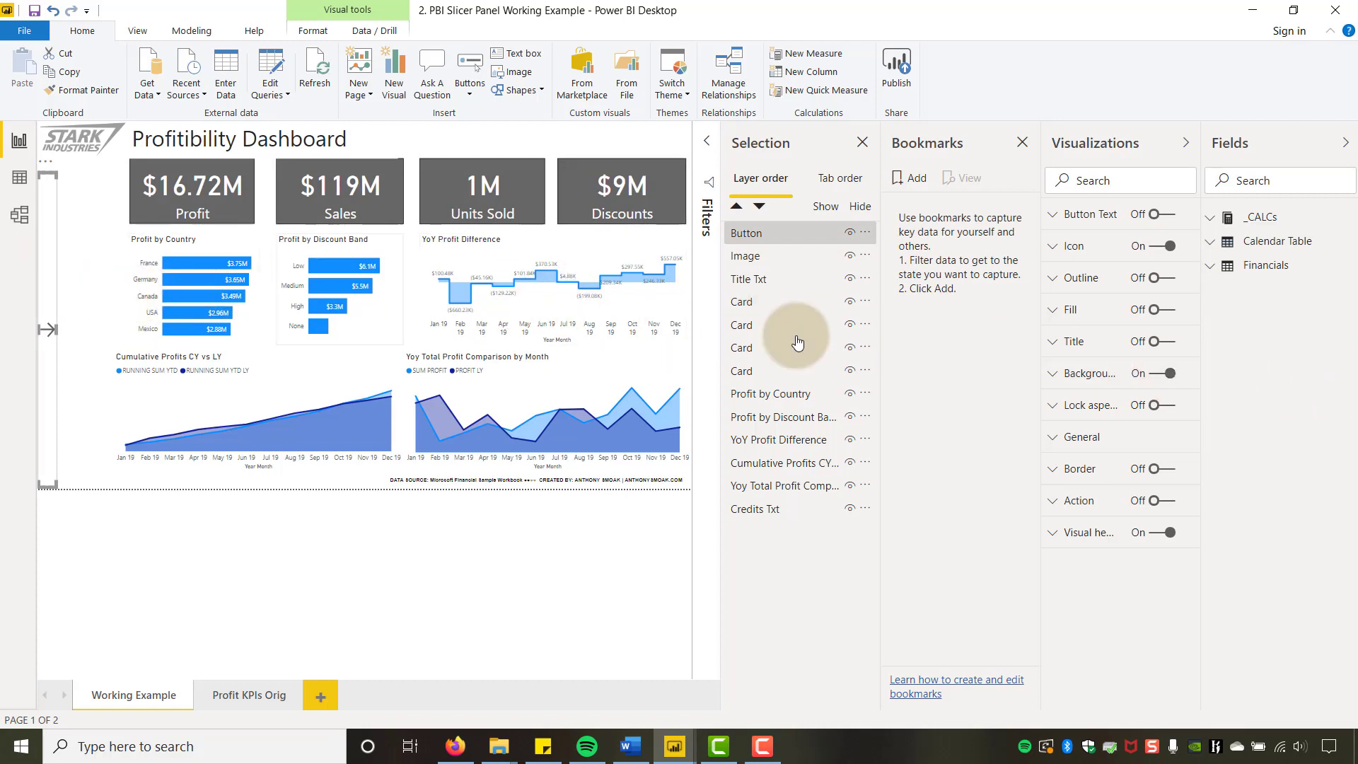
left_click(1154, 311)
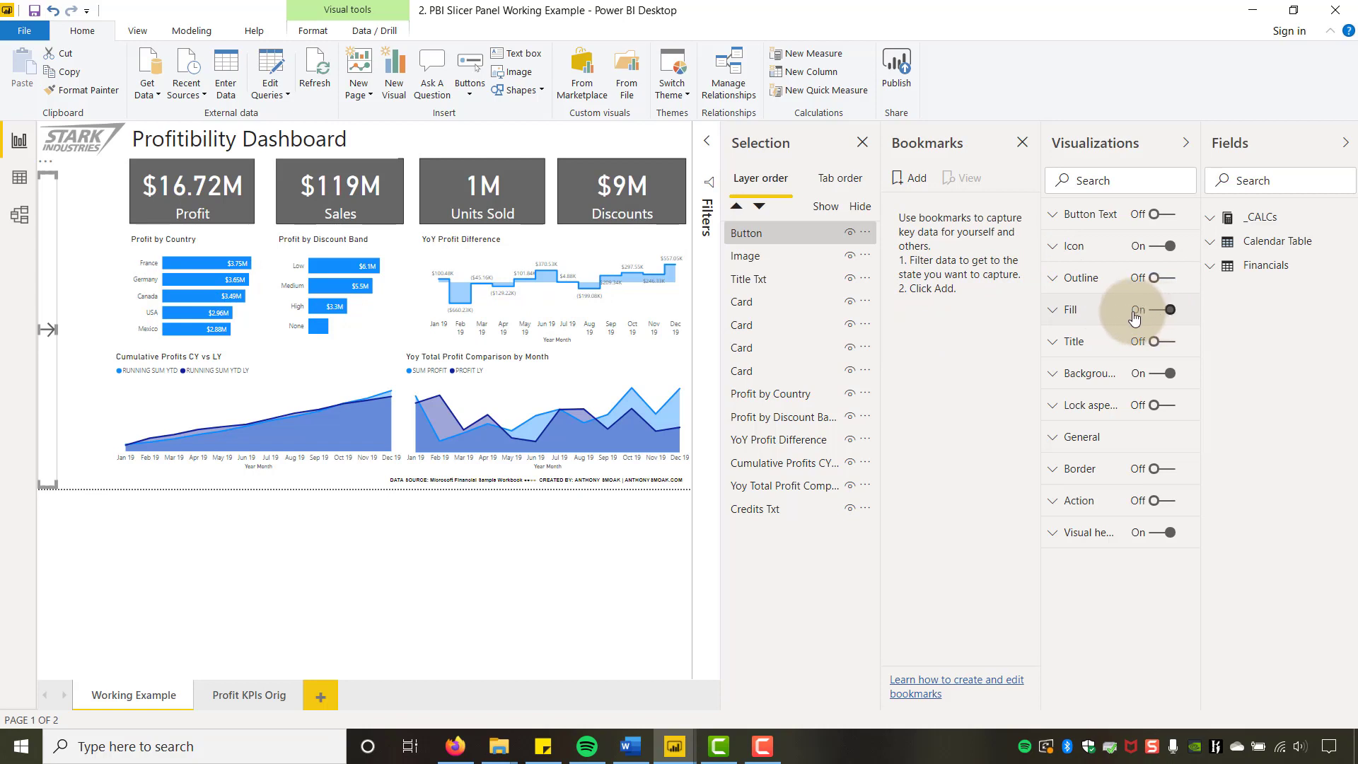
left_click(1057, 322)
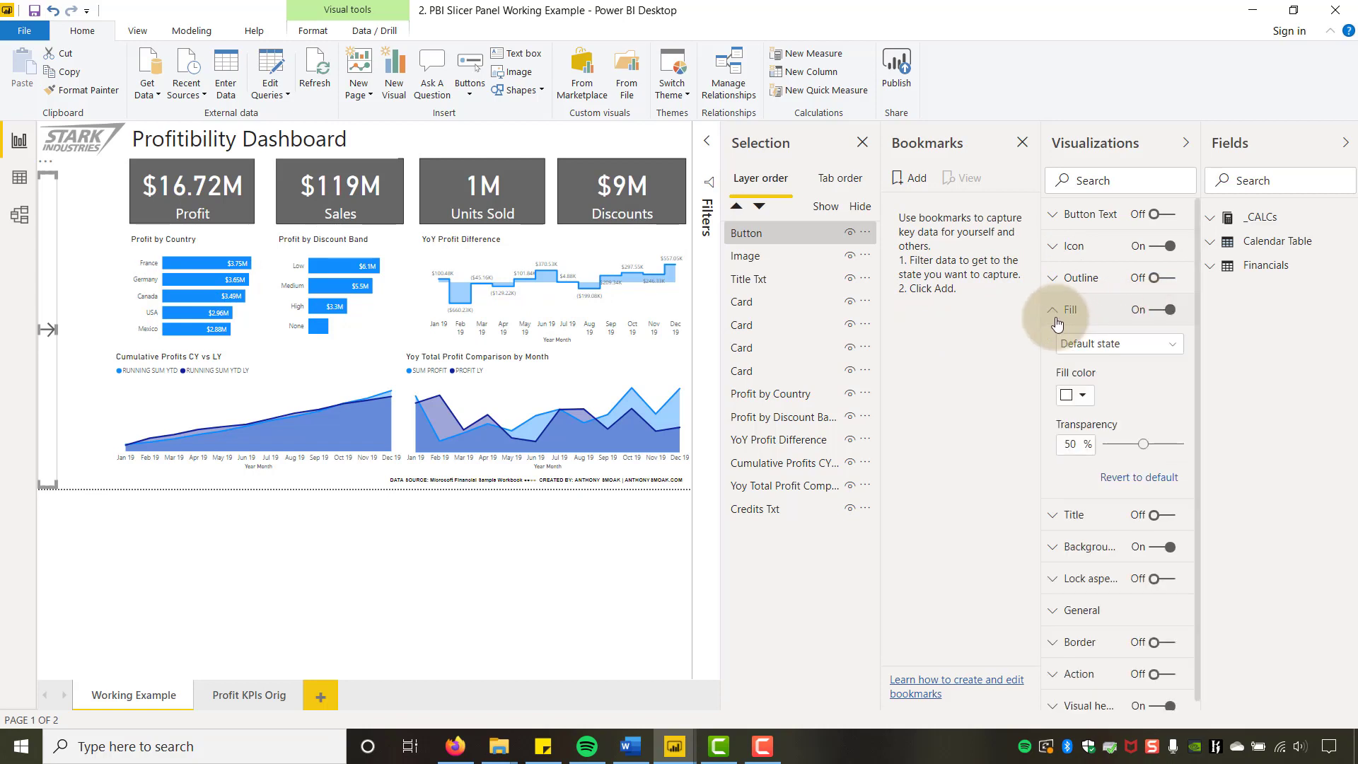
left_click(1172, 347)
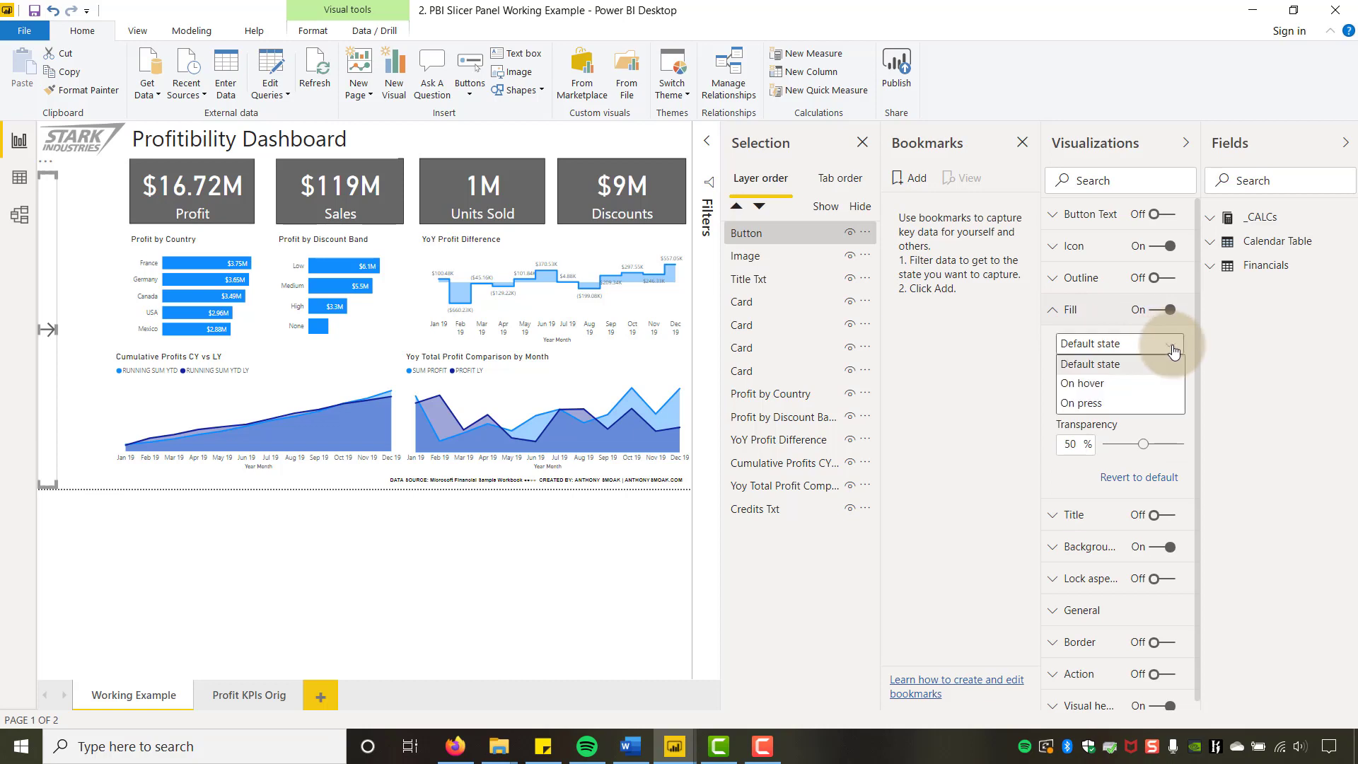
left_click(1126, 345)
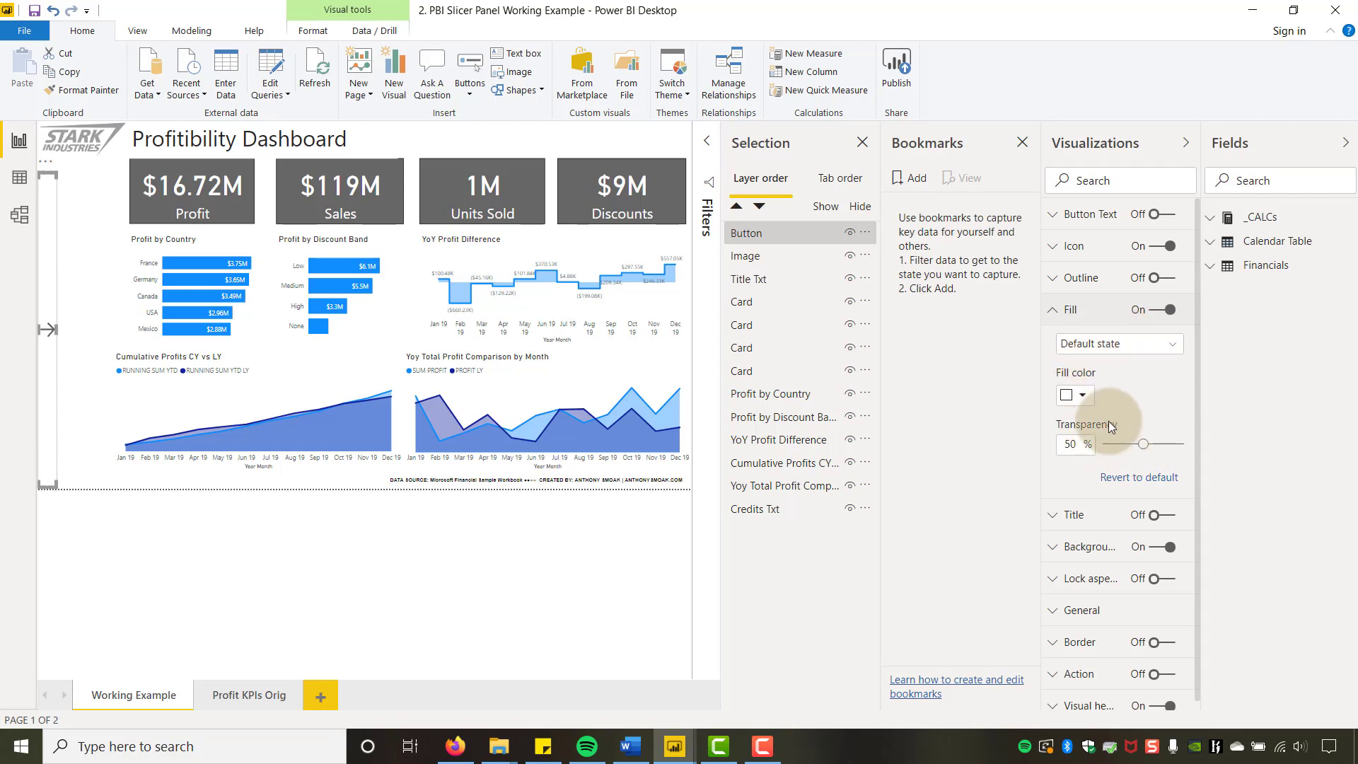
- Set the arrow button's default-state fill to White, 20% darker, with 75% transparency
left_click(1081, 396)
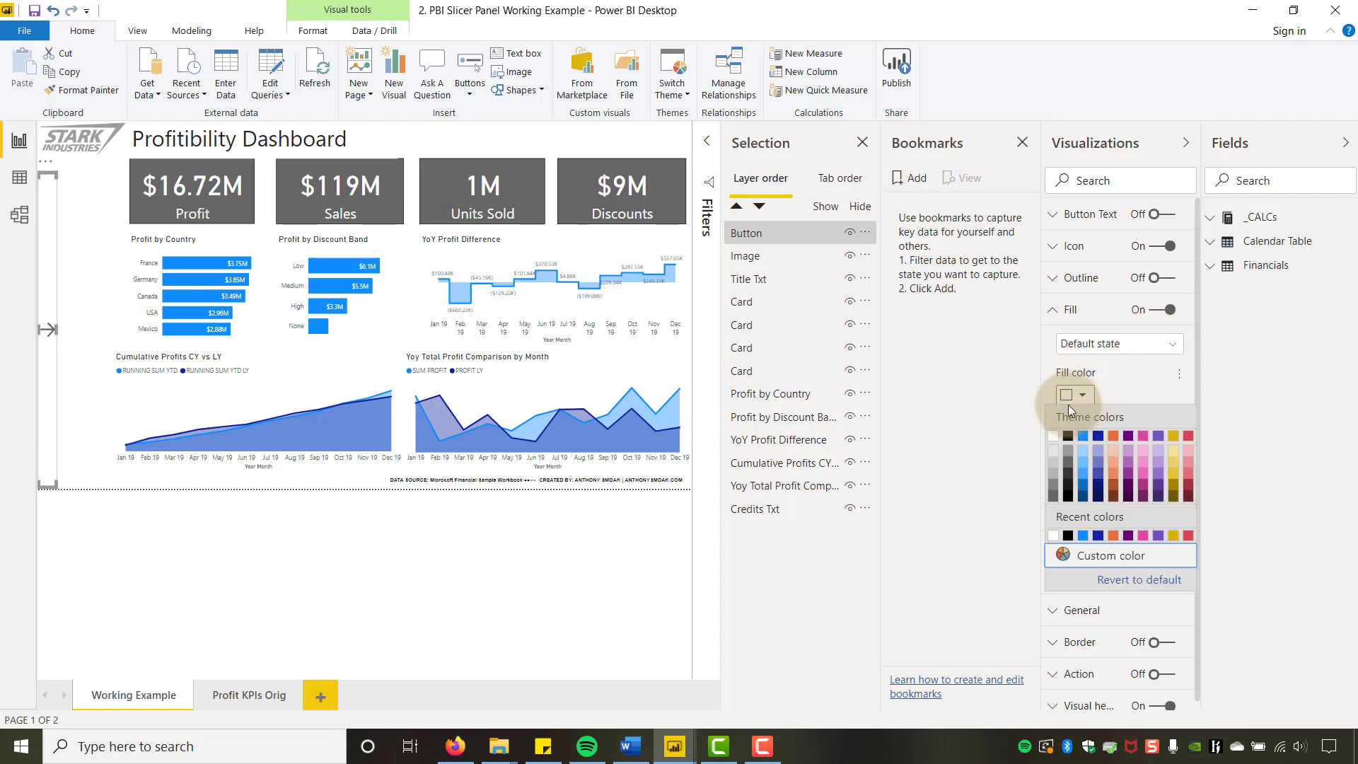
left_click(1052, 464)
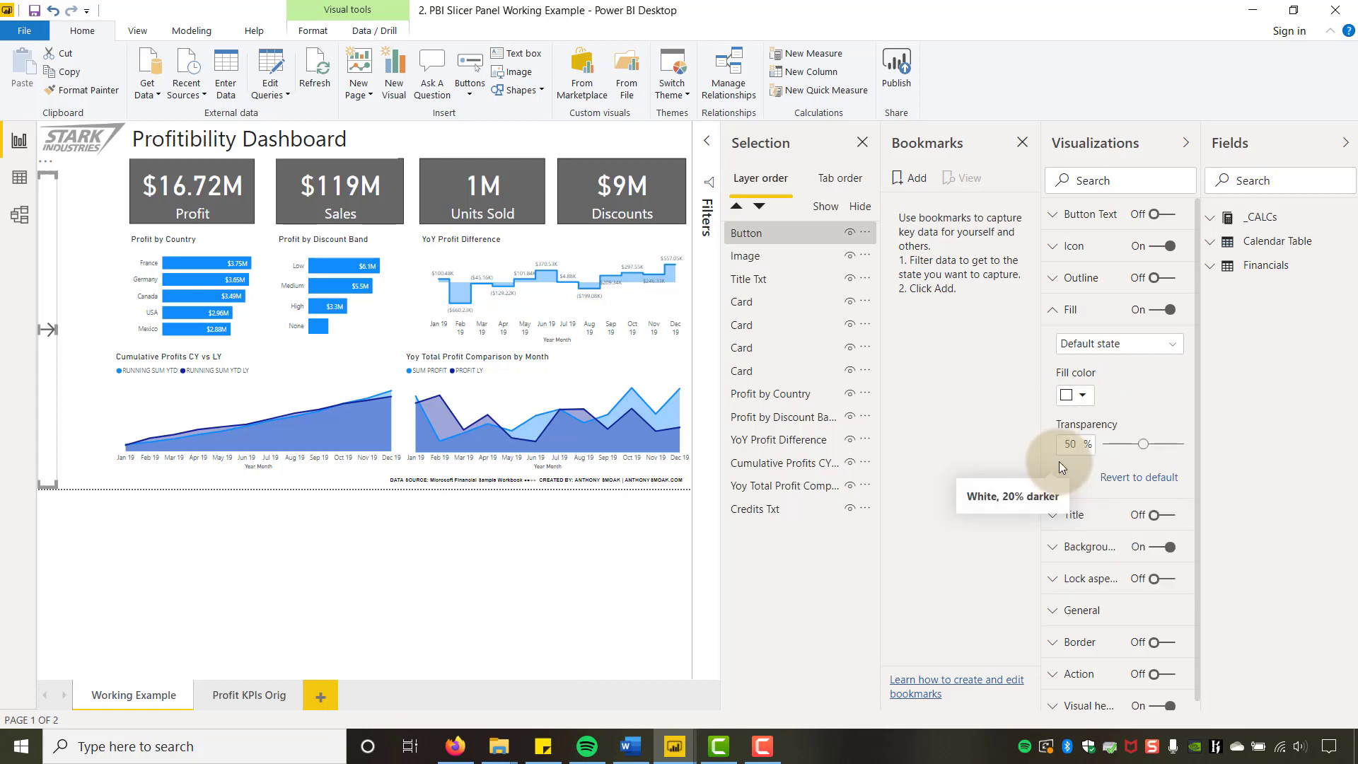
left_click(1083, 398)
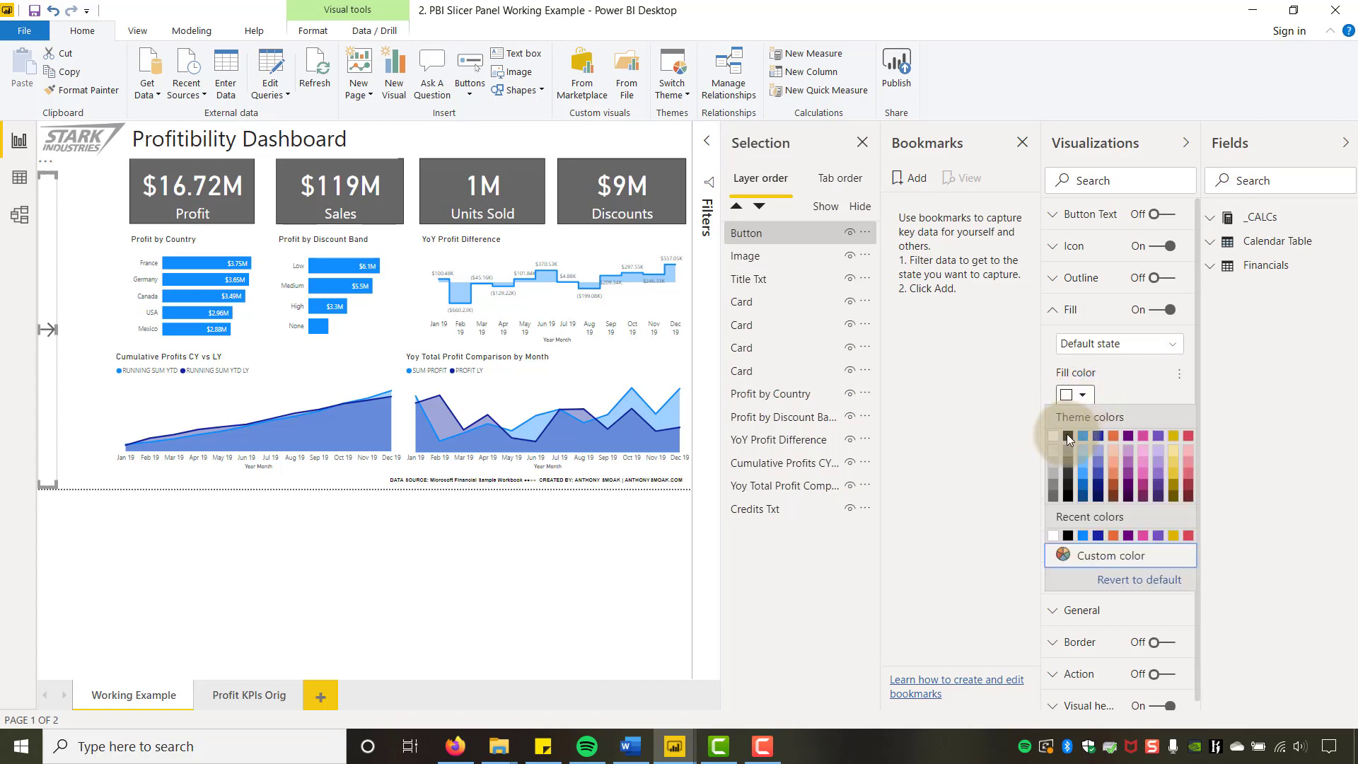
left_click(1054, 470)
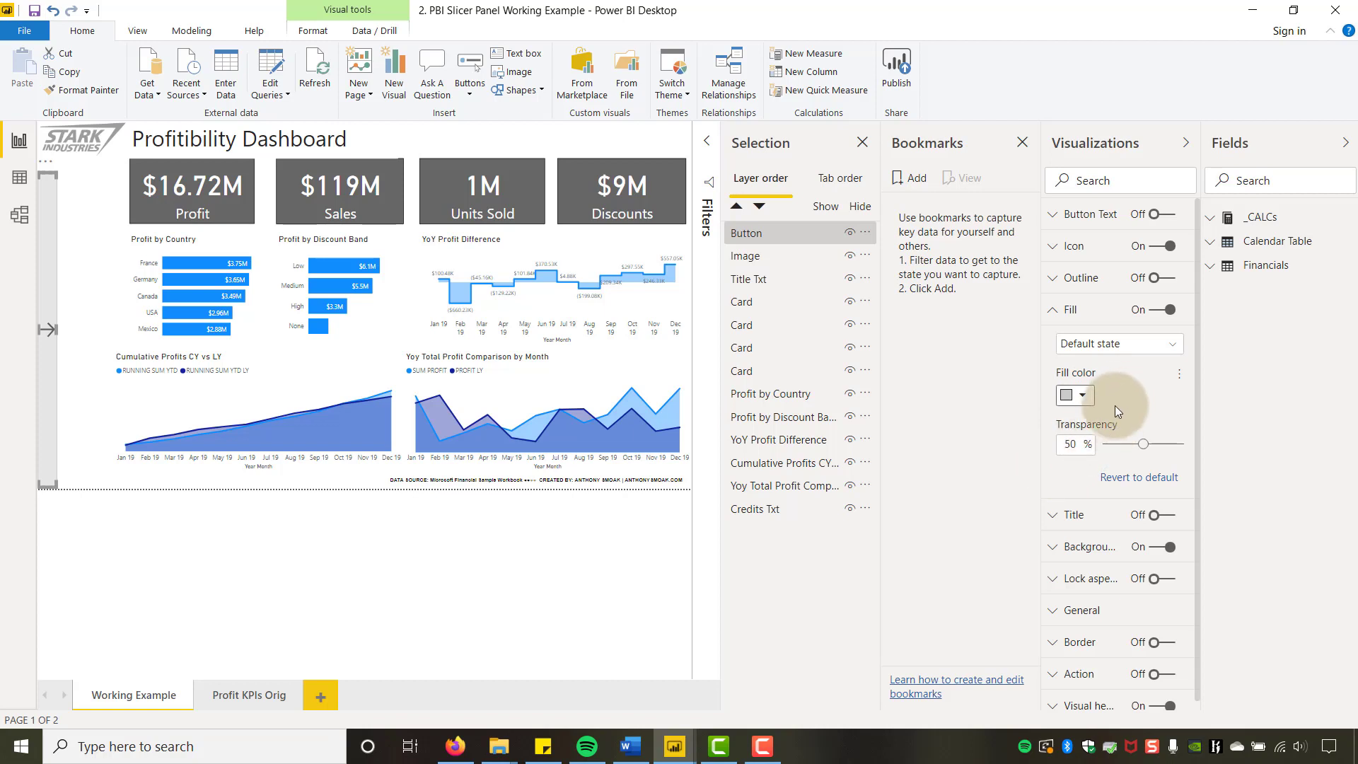
left_click(1143, 445)
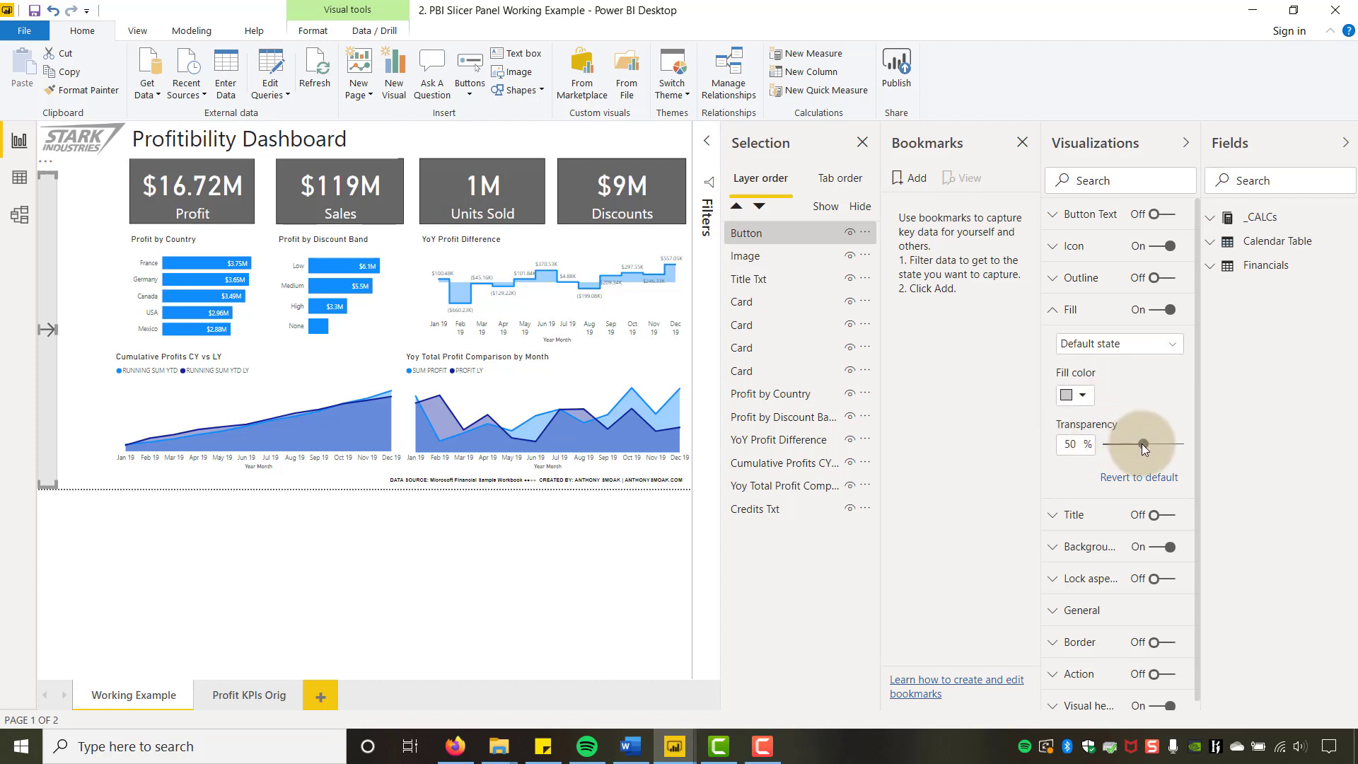
left_click_drag(1143, 447, 1164, 451)
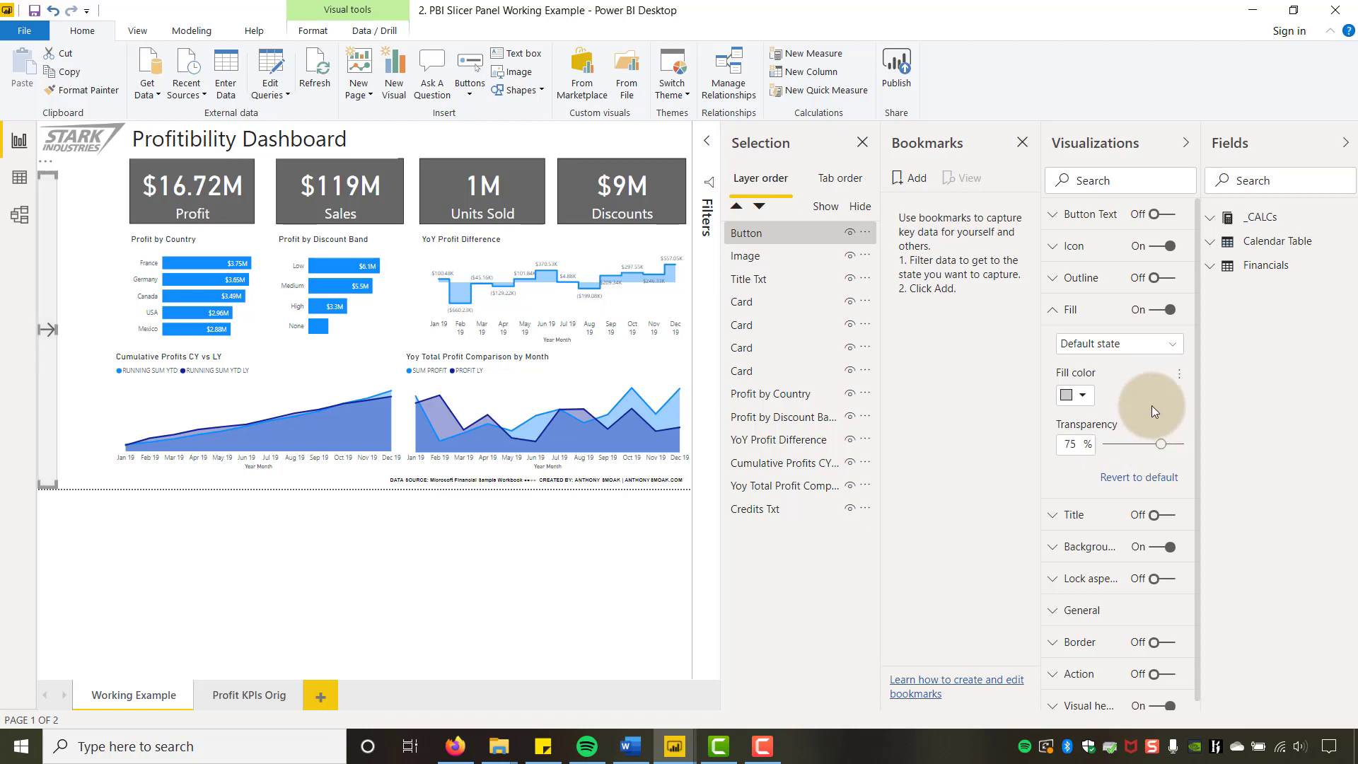
- Set the arrow button's On hover fill to white with 100% transparency and check the hover effect on the page
left_click(1172, 349)
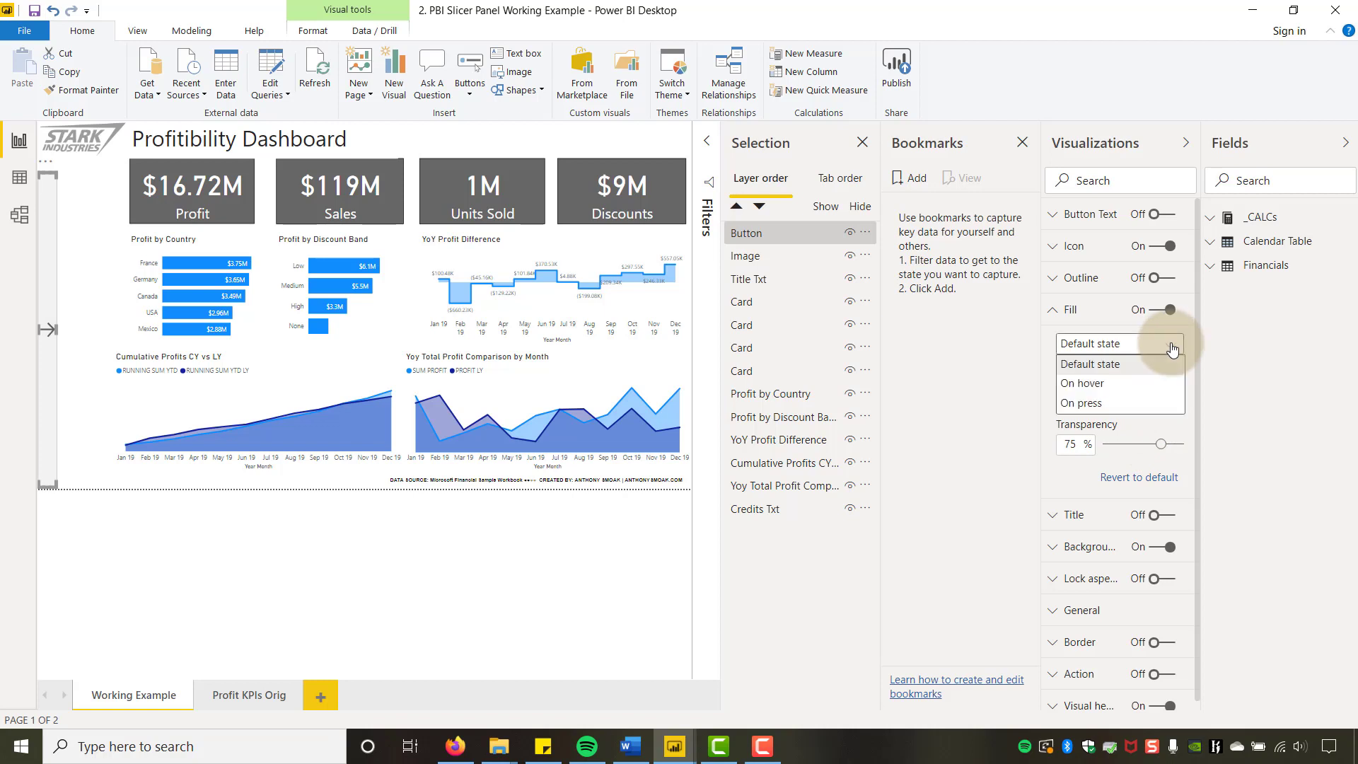
left_click(1107, 386)
left_click(1074, 394)
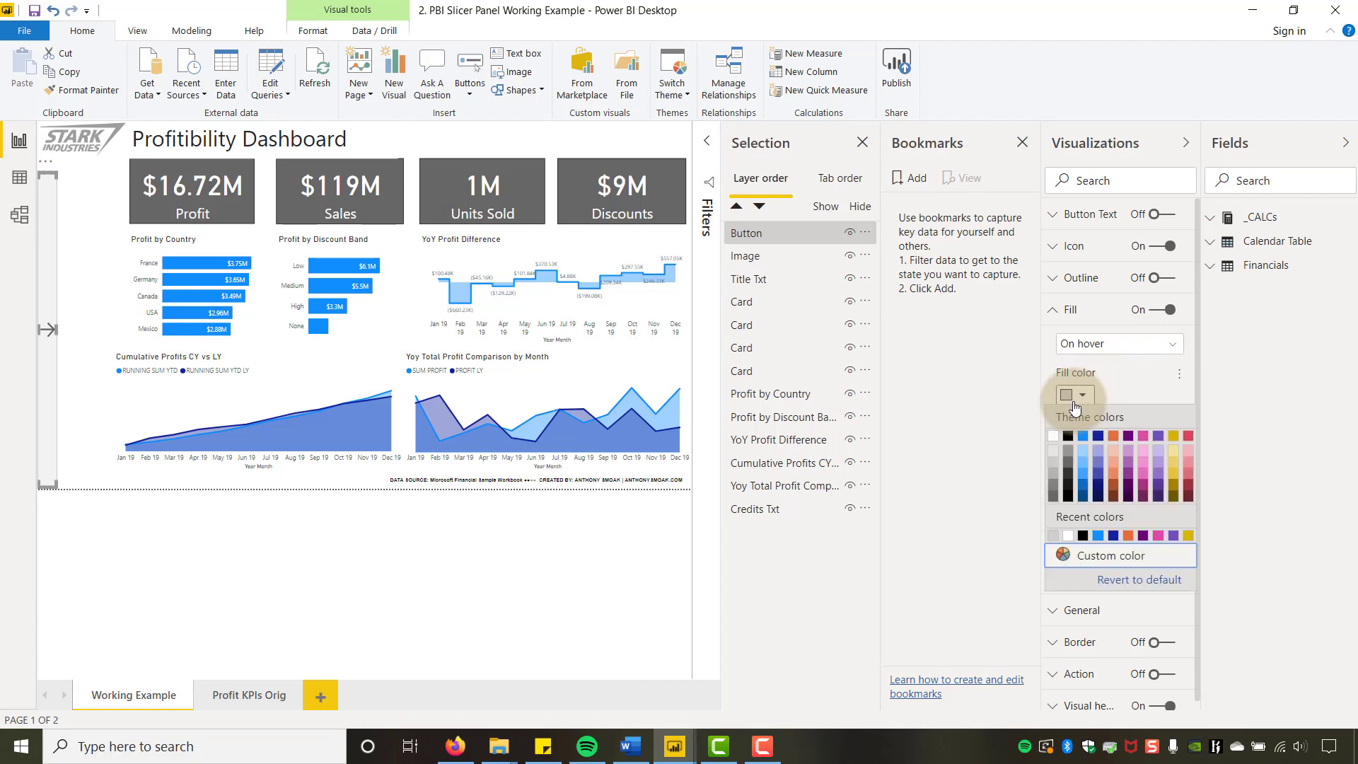
left_click(1054, 439)
left_click_drag(1109, 442, 1185, 443)
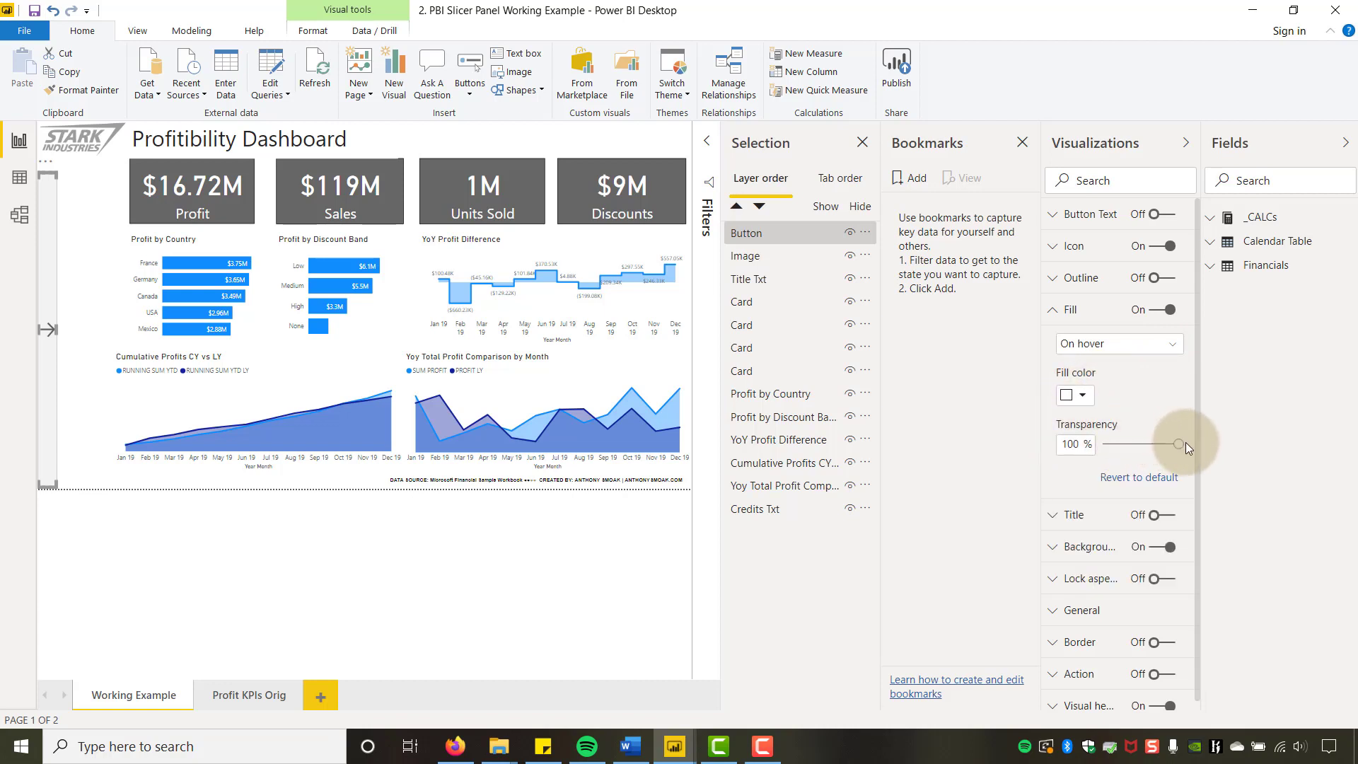
left_click(470, 529)
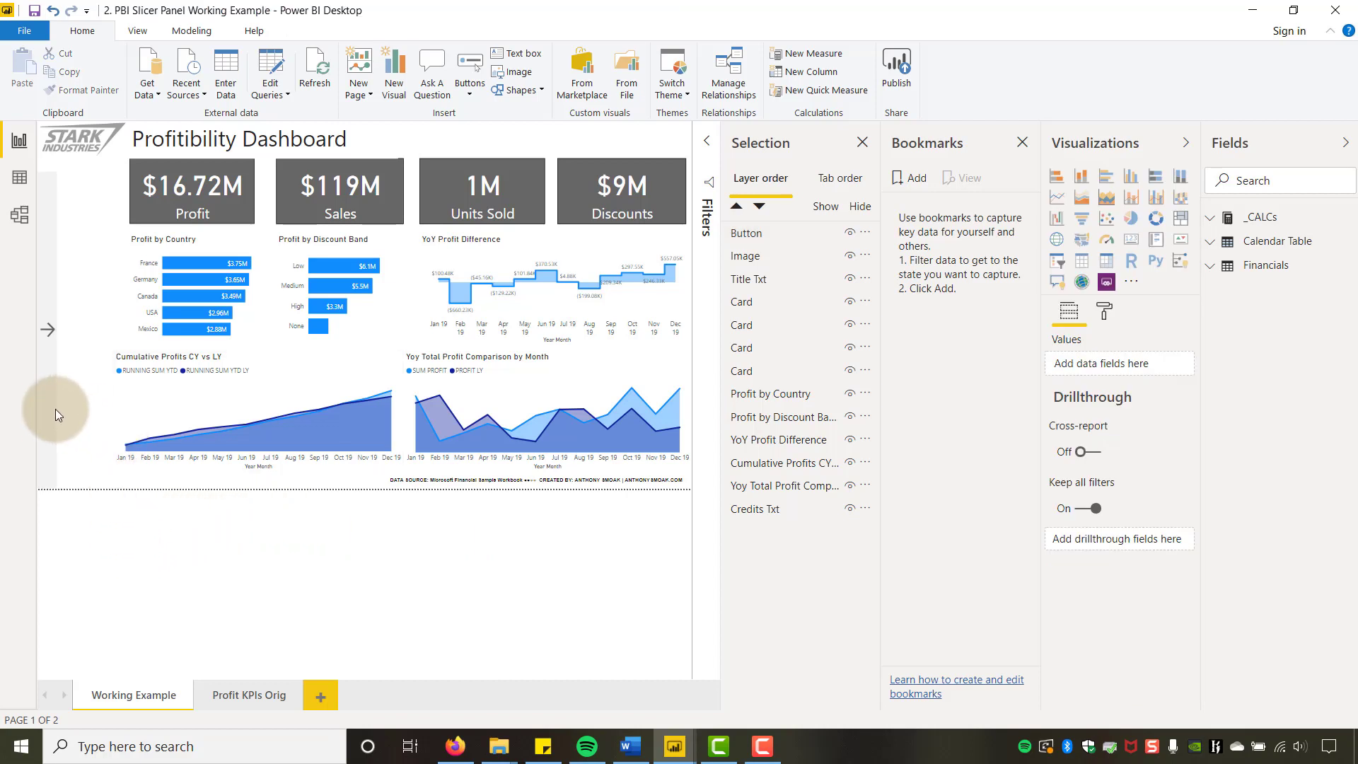
left_click(48, 287)
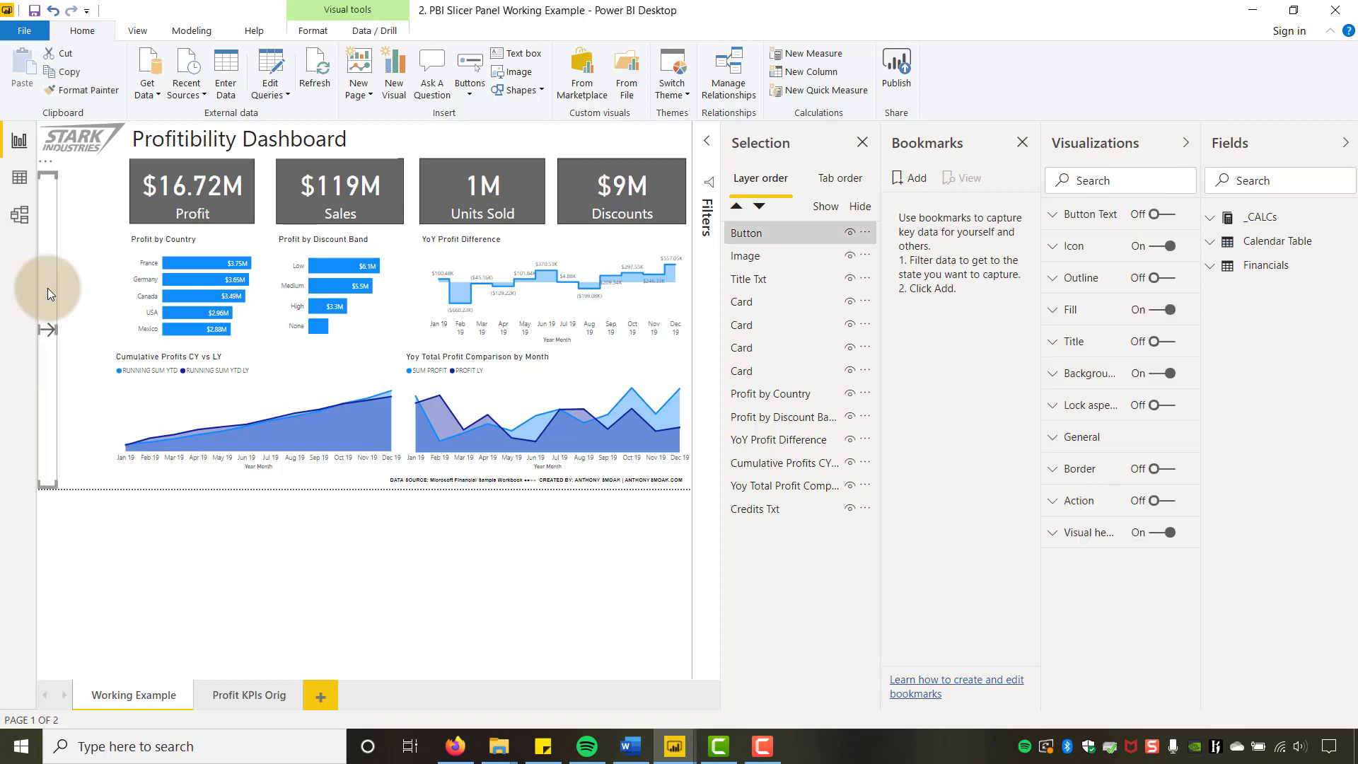
left_click(75, 262)
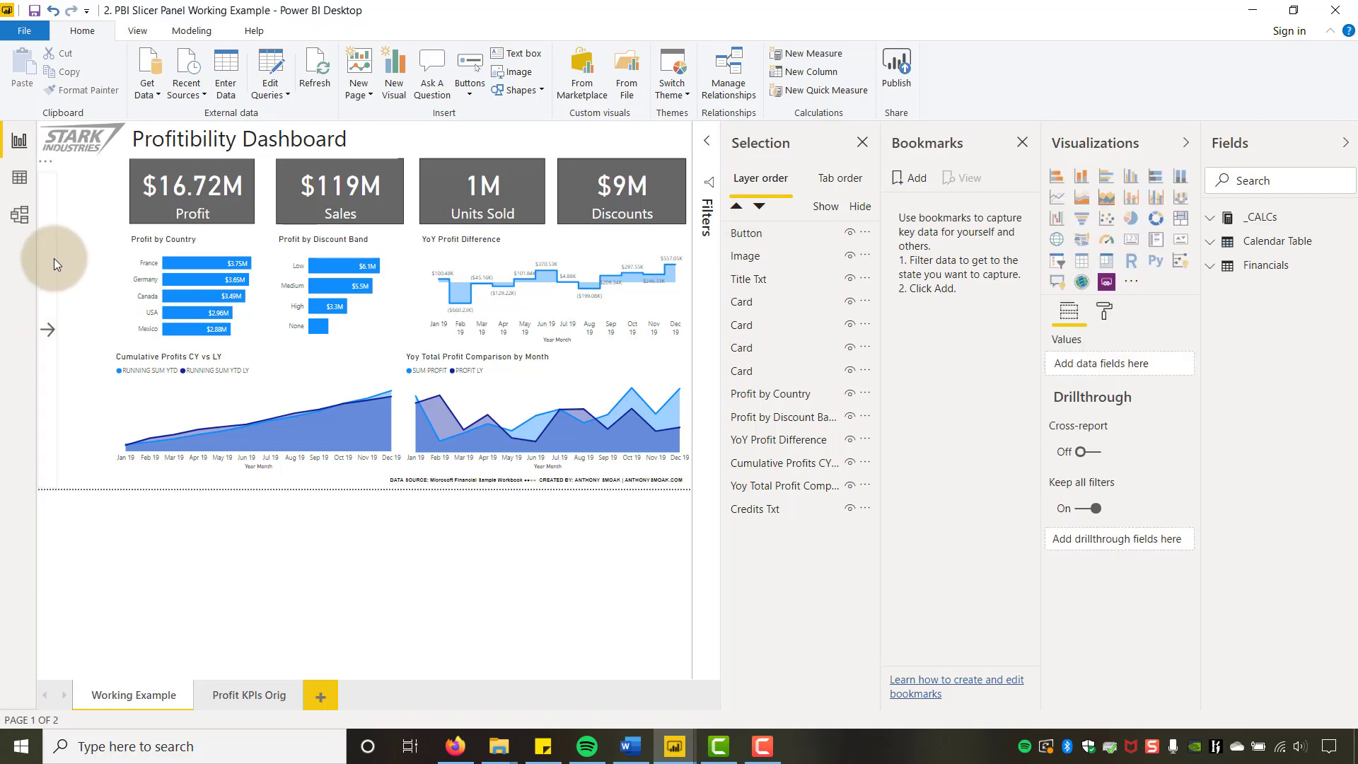
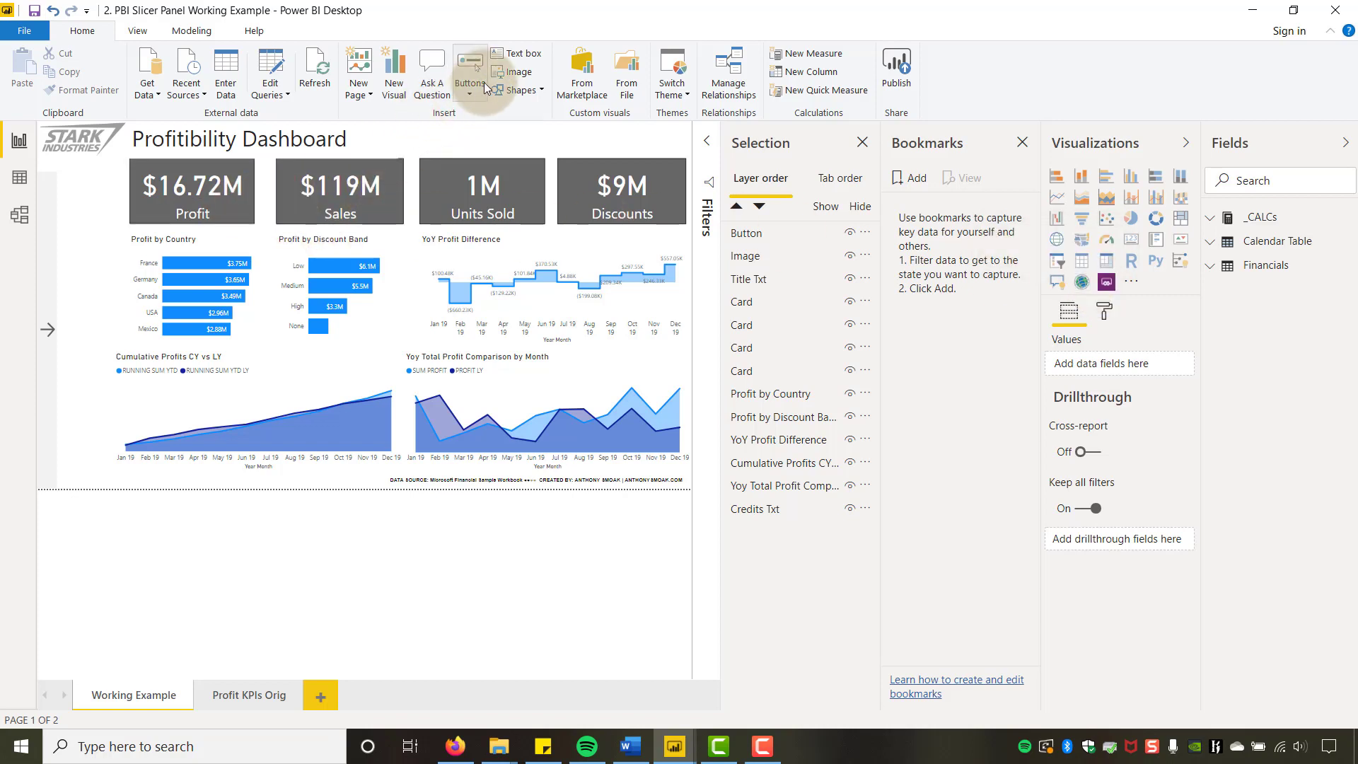
- Insert an empty text box and shape it into a tall panel along the page's left edge, below the logo and covering the arrow button
left_click(516, 54)
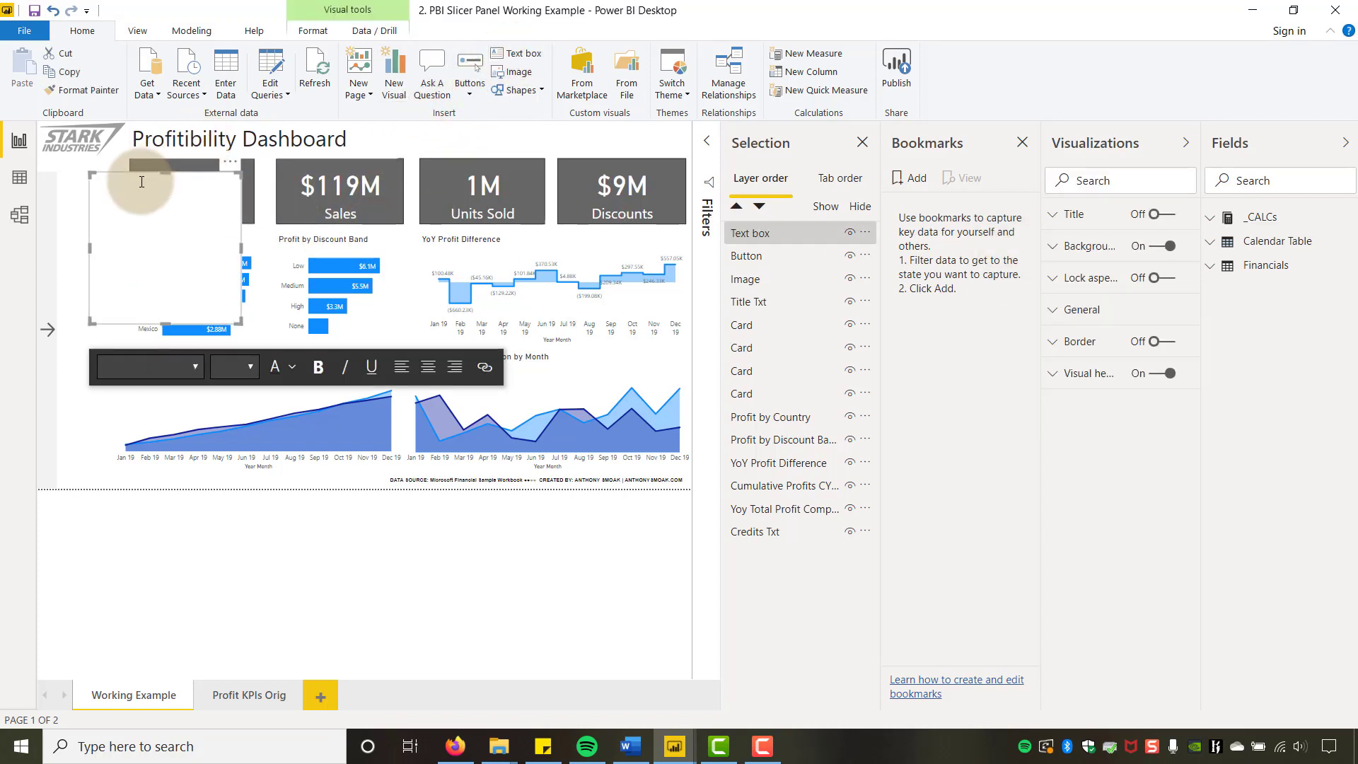
left_click(81, 184)
left_click(100, 185)
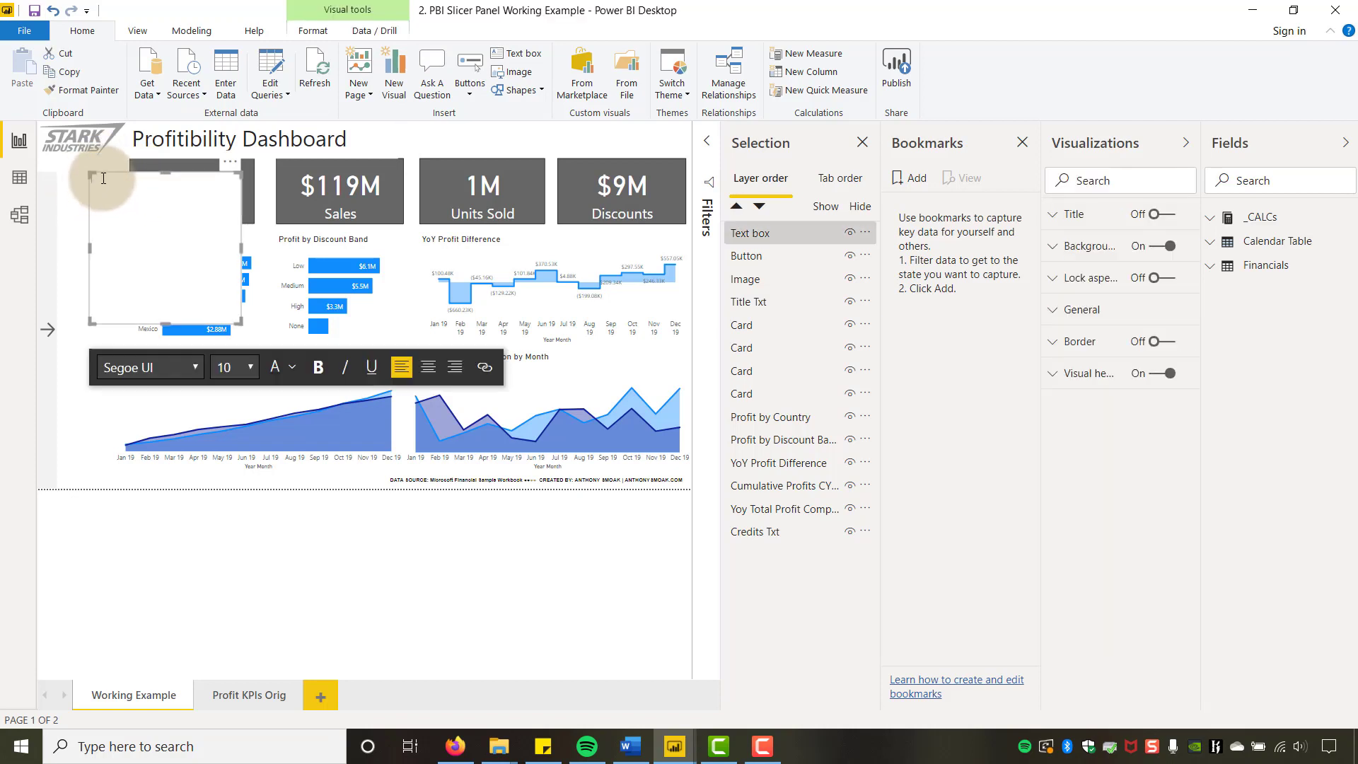
left_click(74, 175)
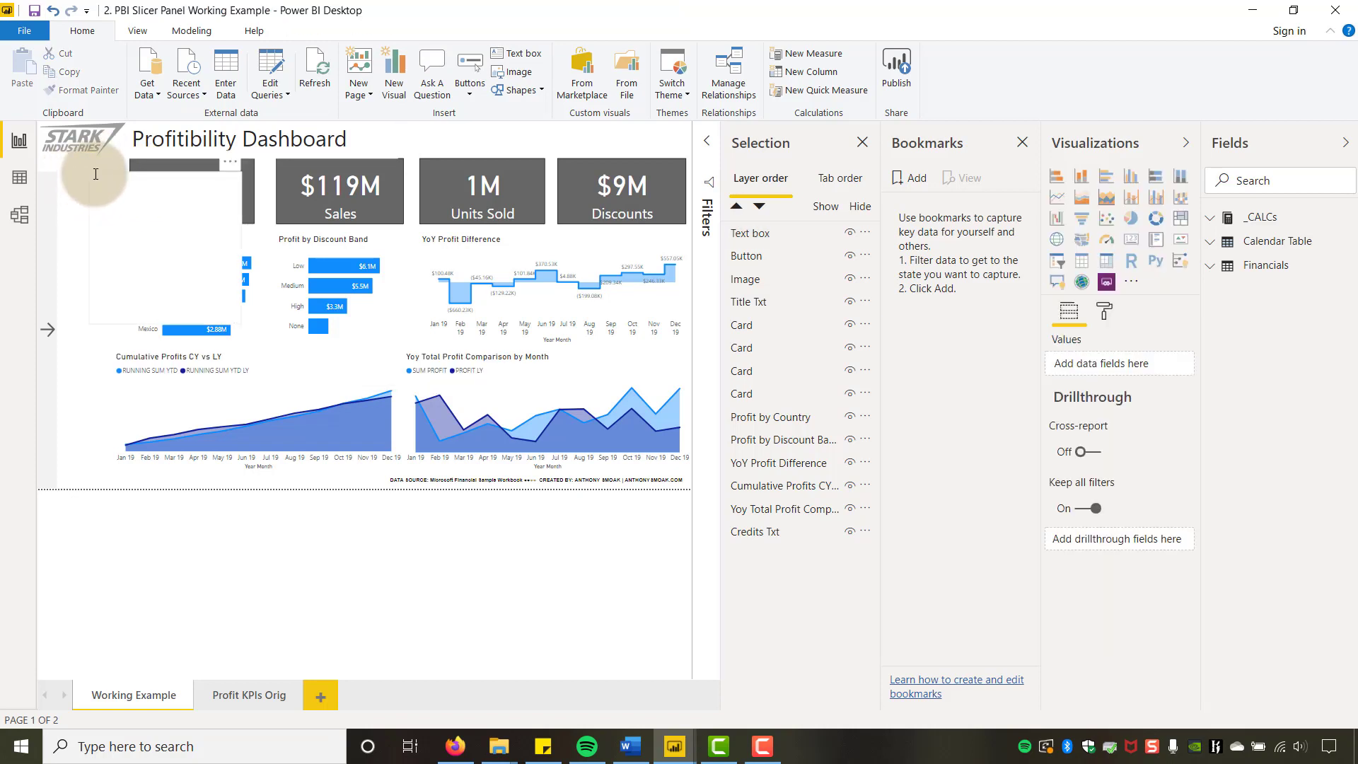
left_click_drag(96, 172, 49, 168)
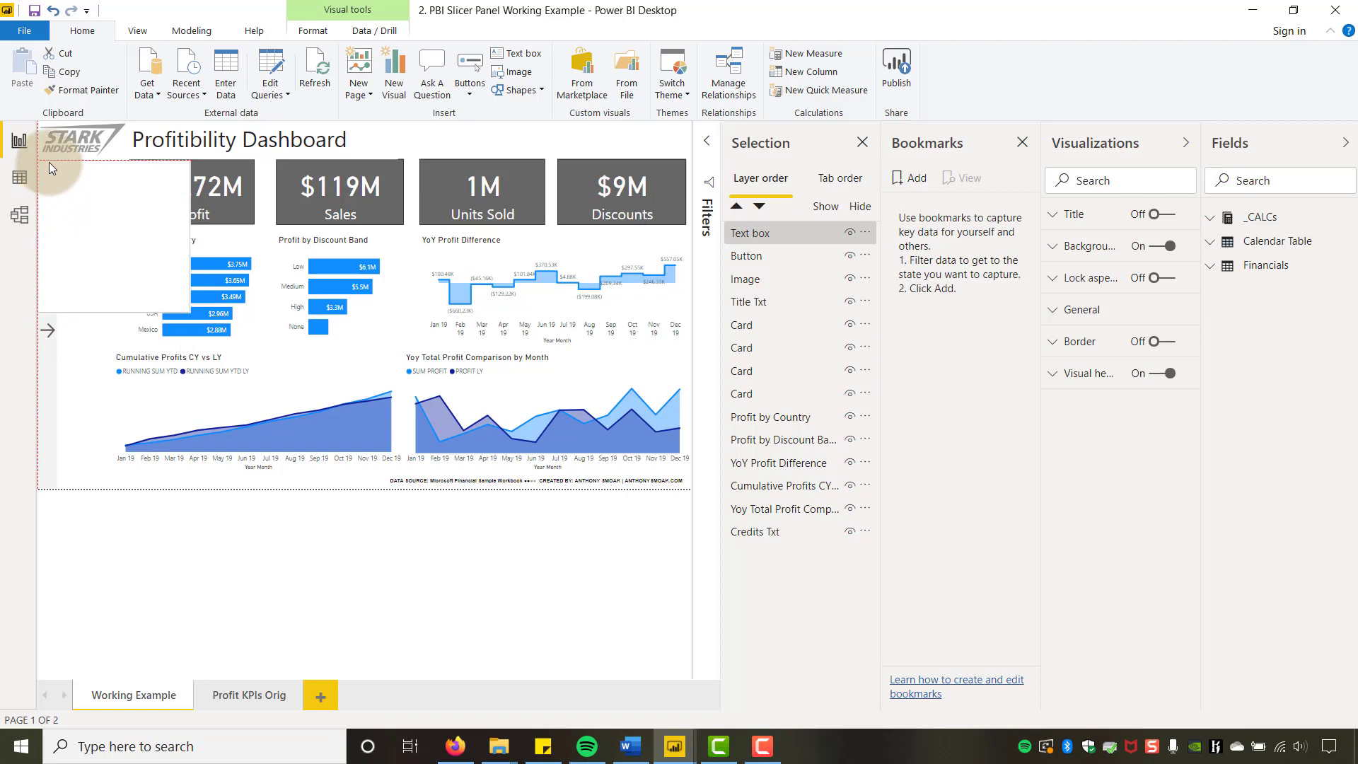
left_click_drag(49, 162, 49, 162)
left_click_drag(188, 239, 159, 239)
left_click_drag(99, 311, 88, 466)
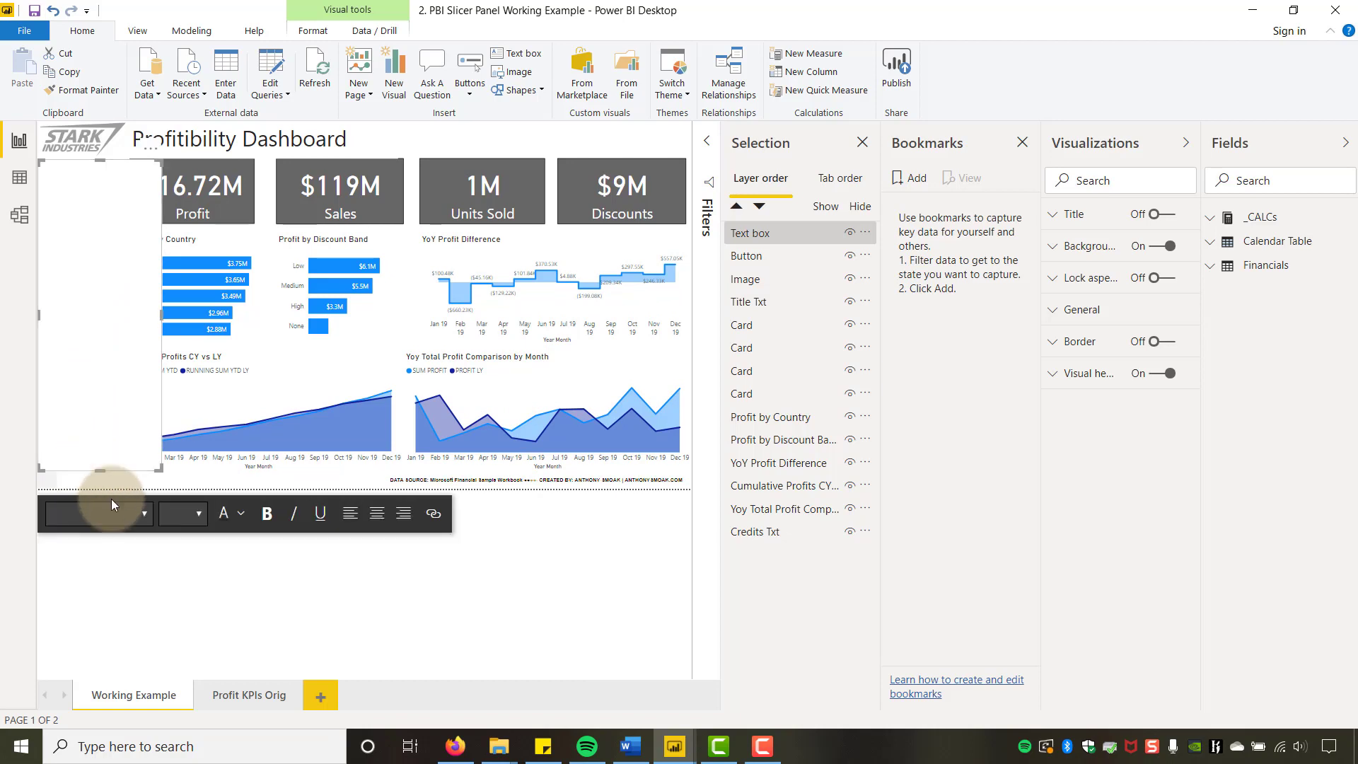
- Duplicate the text box with a slight offset and move the original above its copy in the layer order
left_click(119, 609)
left_click(104, 314)
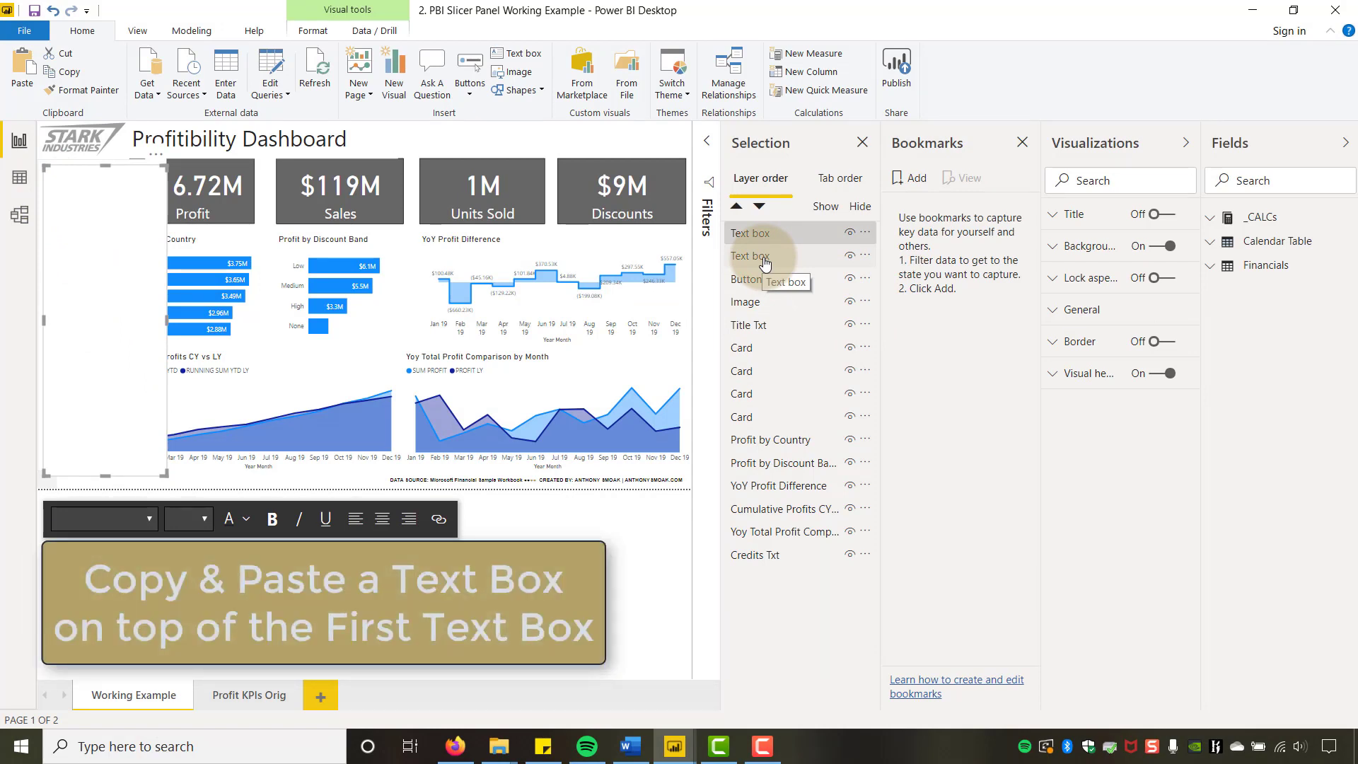
left_click_drag(765, 263, 768, 237)
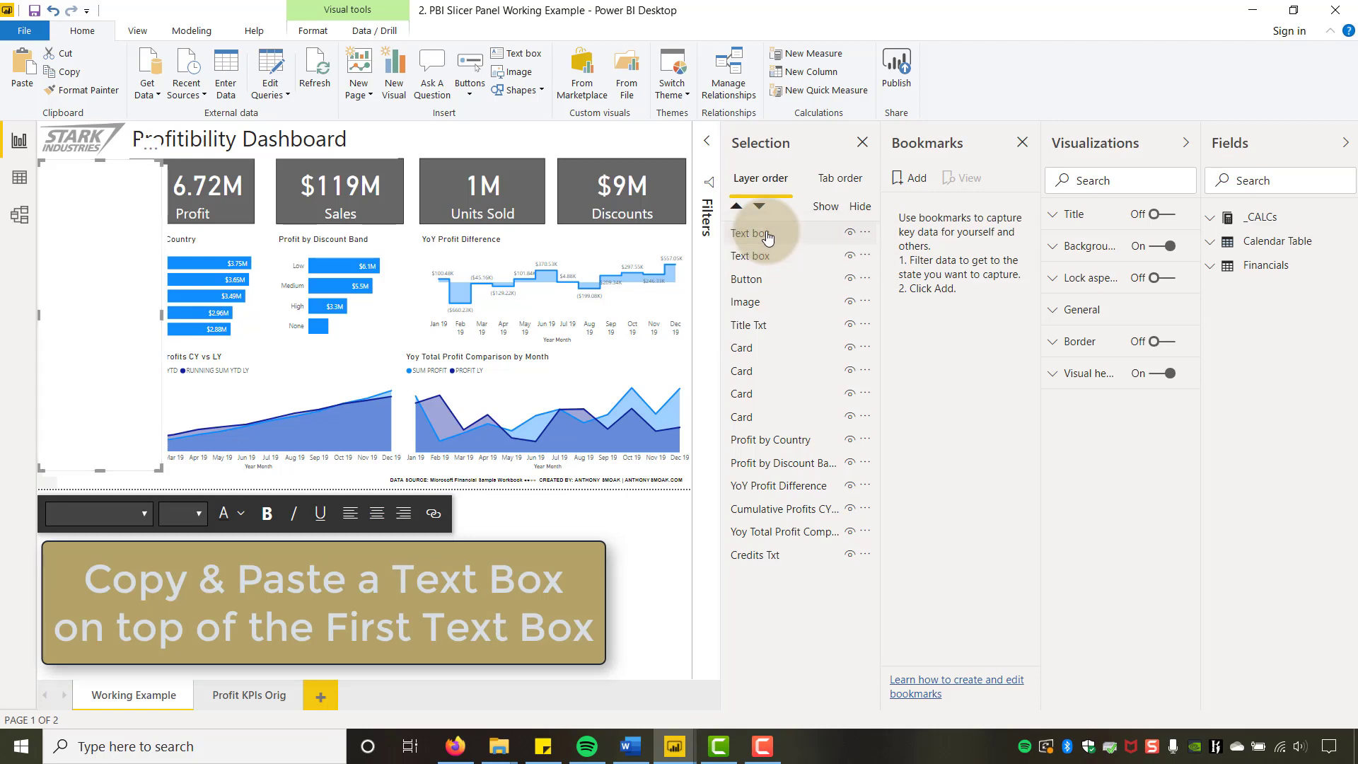
- Rename the frontmost text box as Slicer Panel in the layer order
double_click(768, 236)
type("Slicer Pa")
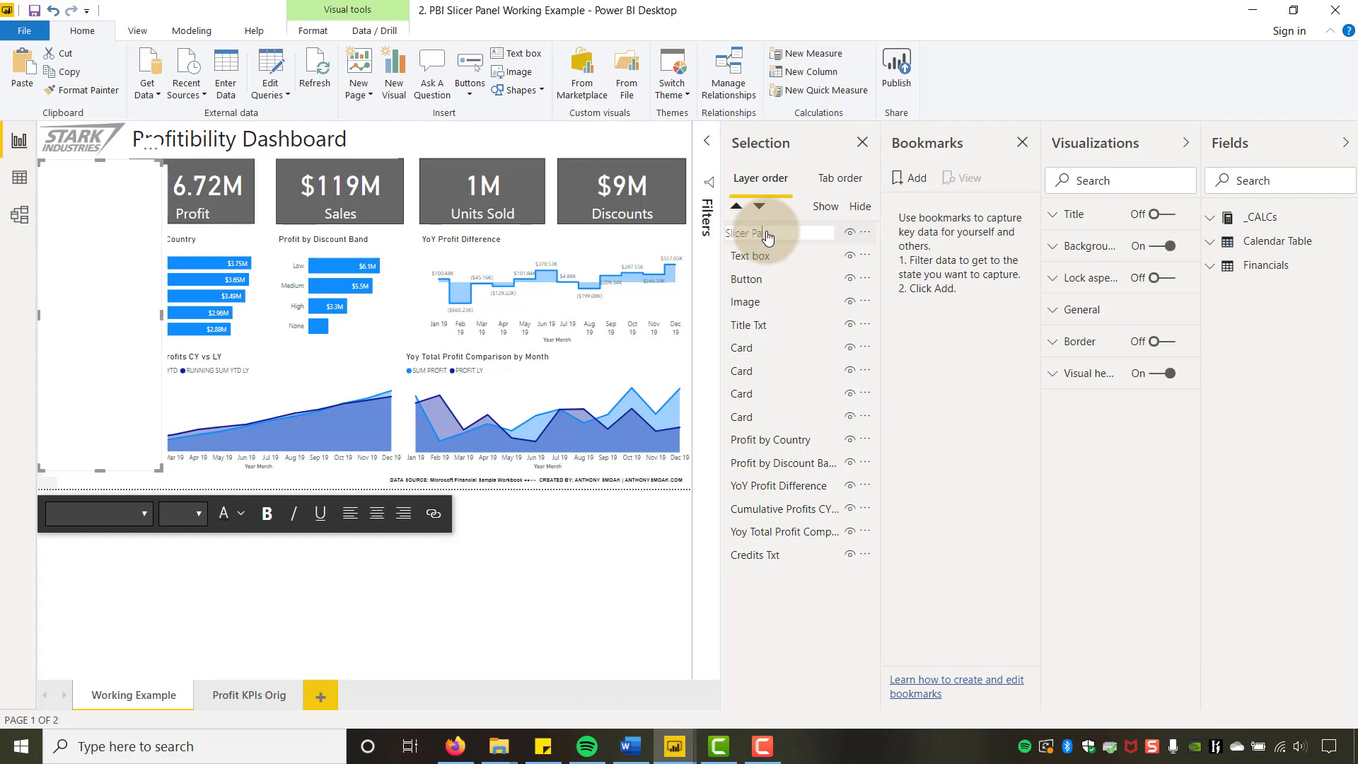
type("nel")
left_click(990, 566)
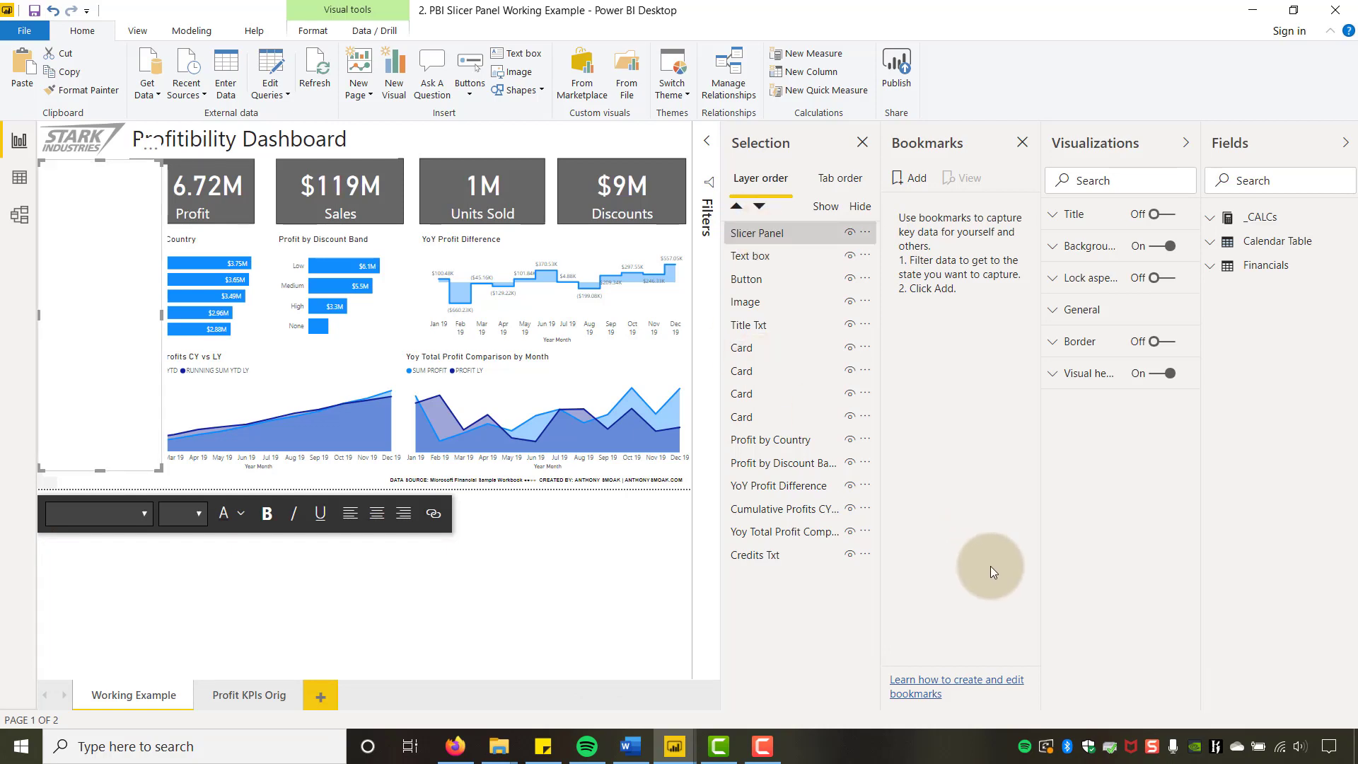
- Rename the text box behind the Slicer Panel as Slicer Shading
double_click(772, 259)
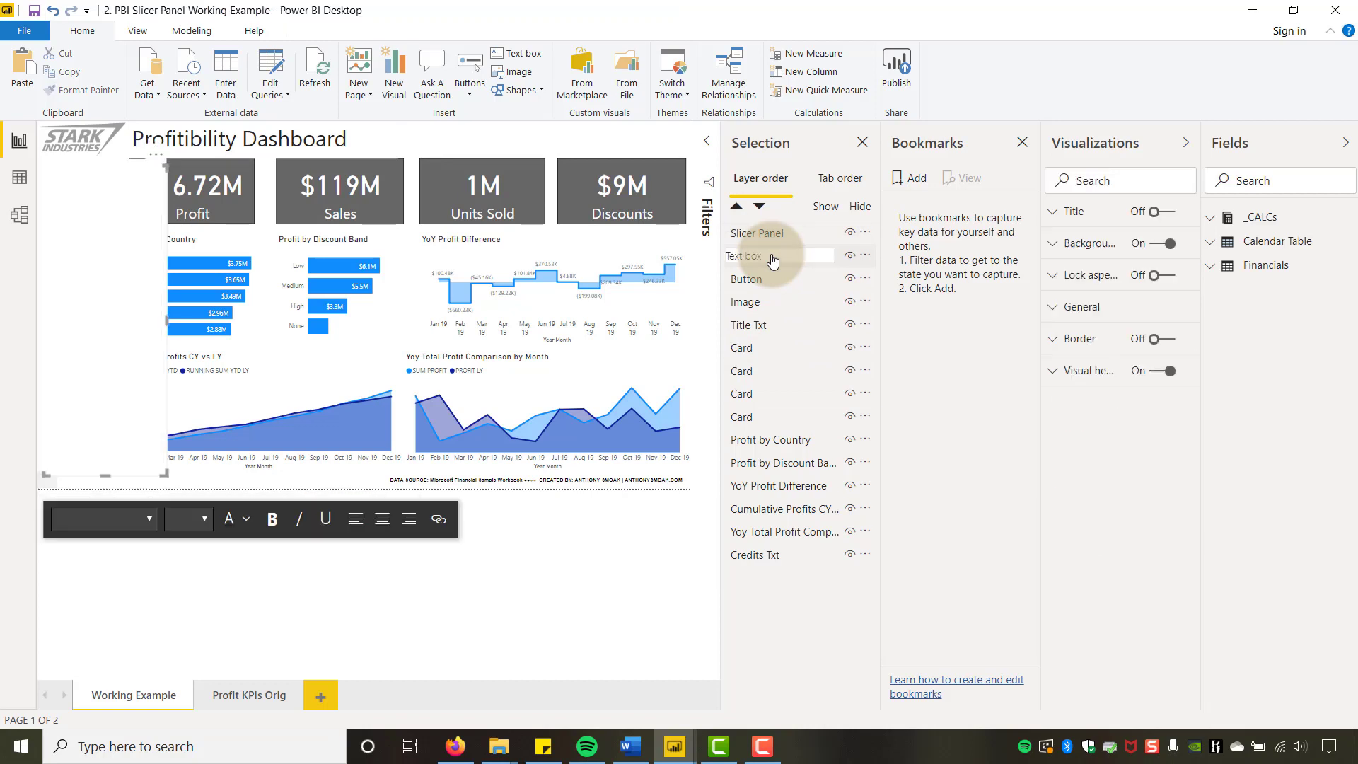
type("Slicer")
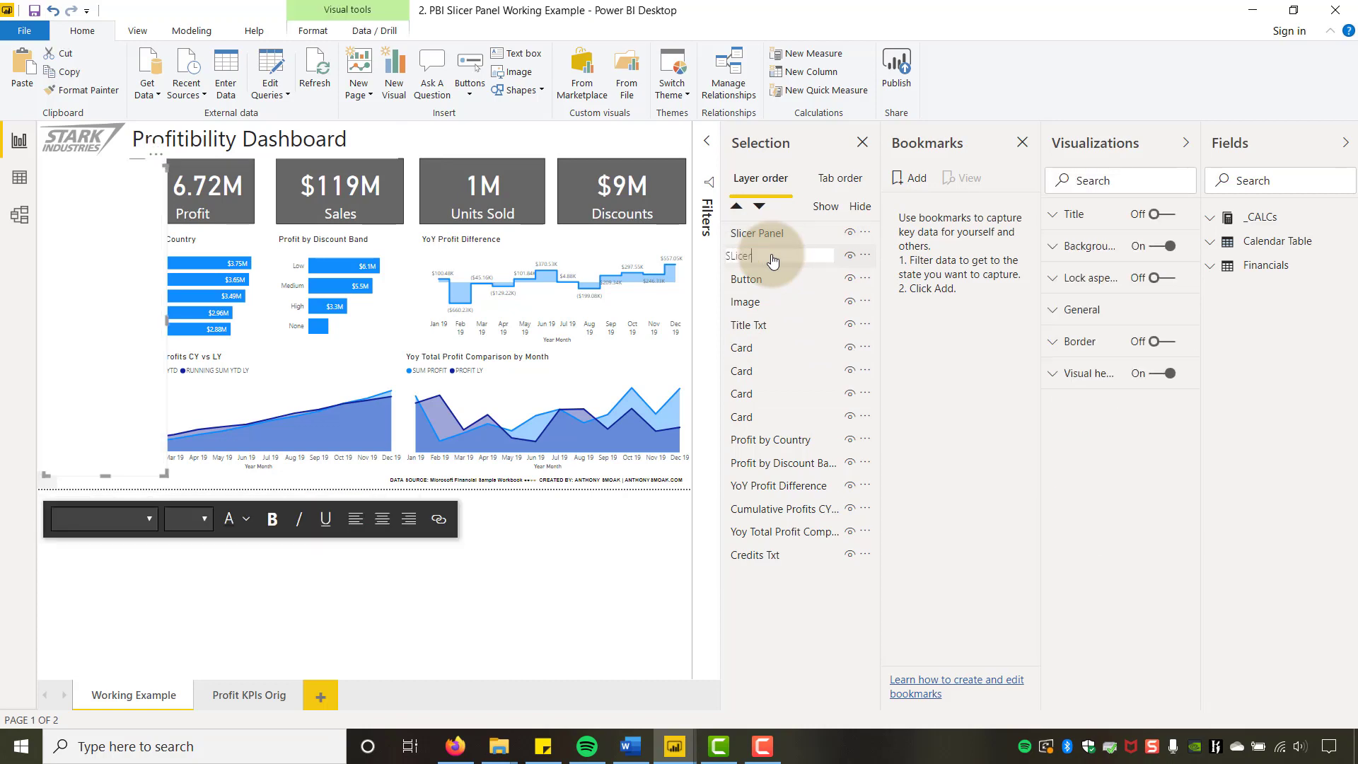
key("BackSpace")
key("BackSpace")
key("BackSpace")
type("licer Sh")
type("adow")
type("g")
key("Return")
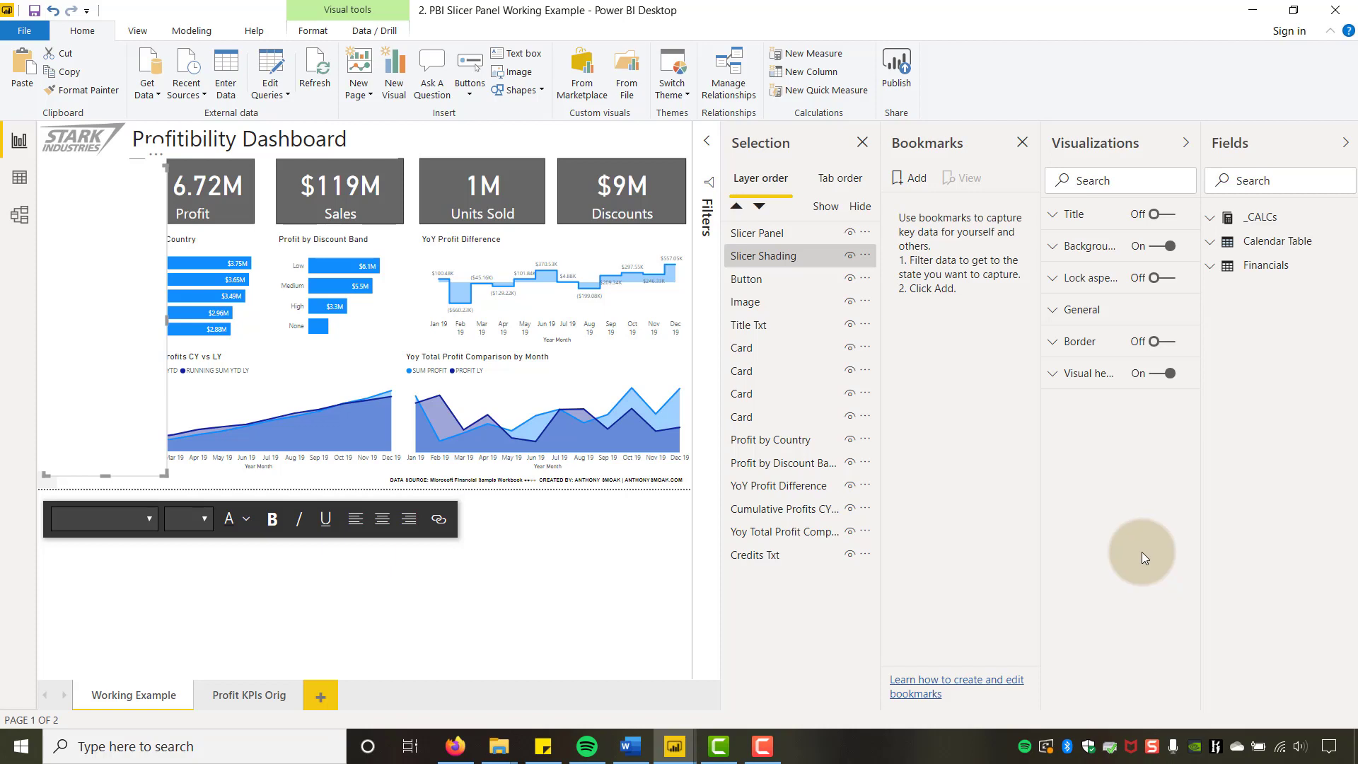
- Turn on the border of the Slicer Panel text box
left_click(772, 240)
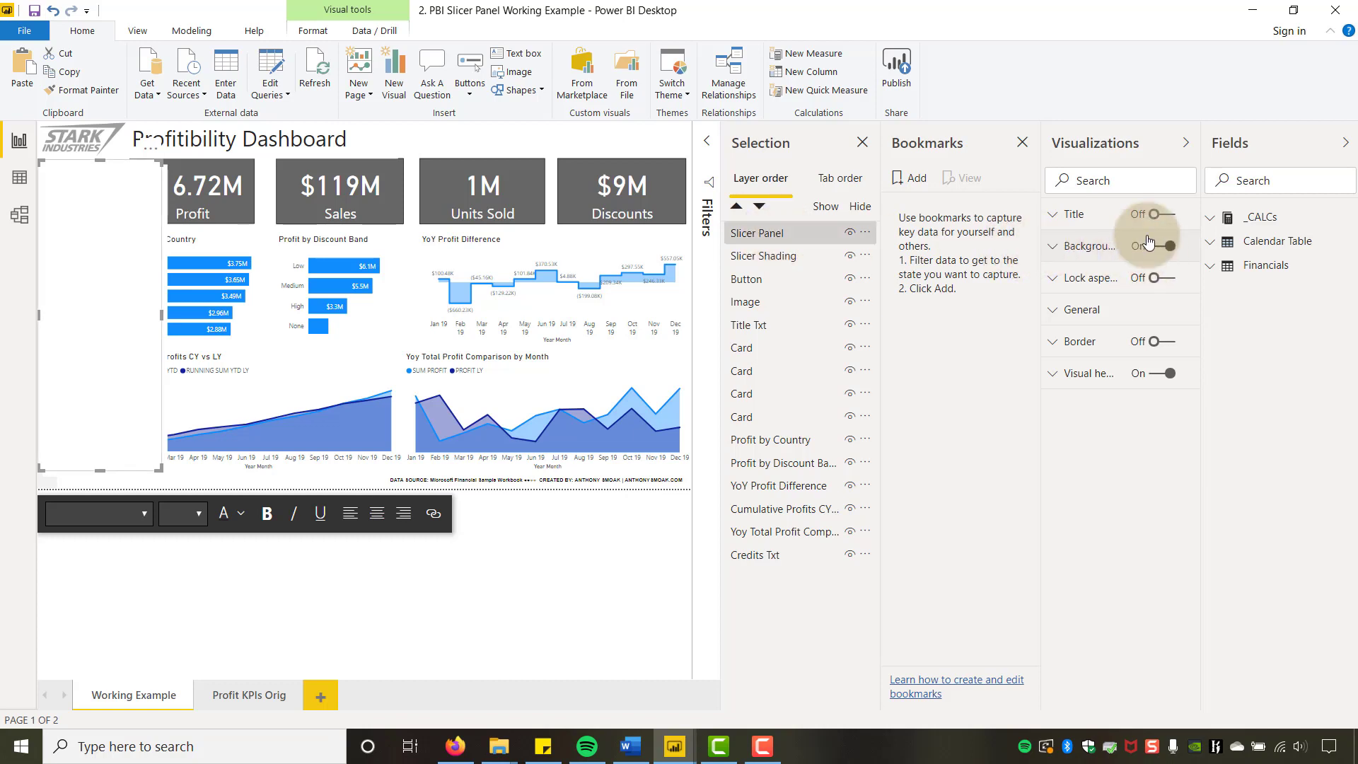
left_click(1153, 342)
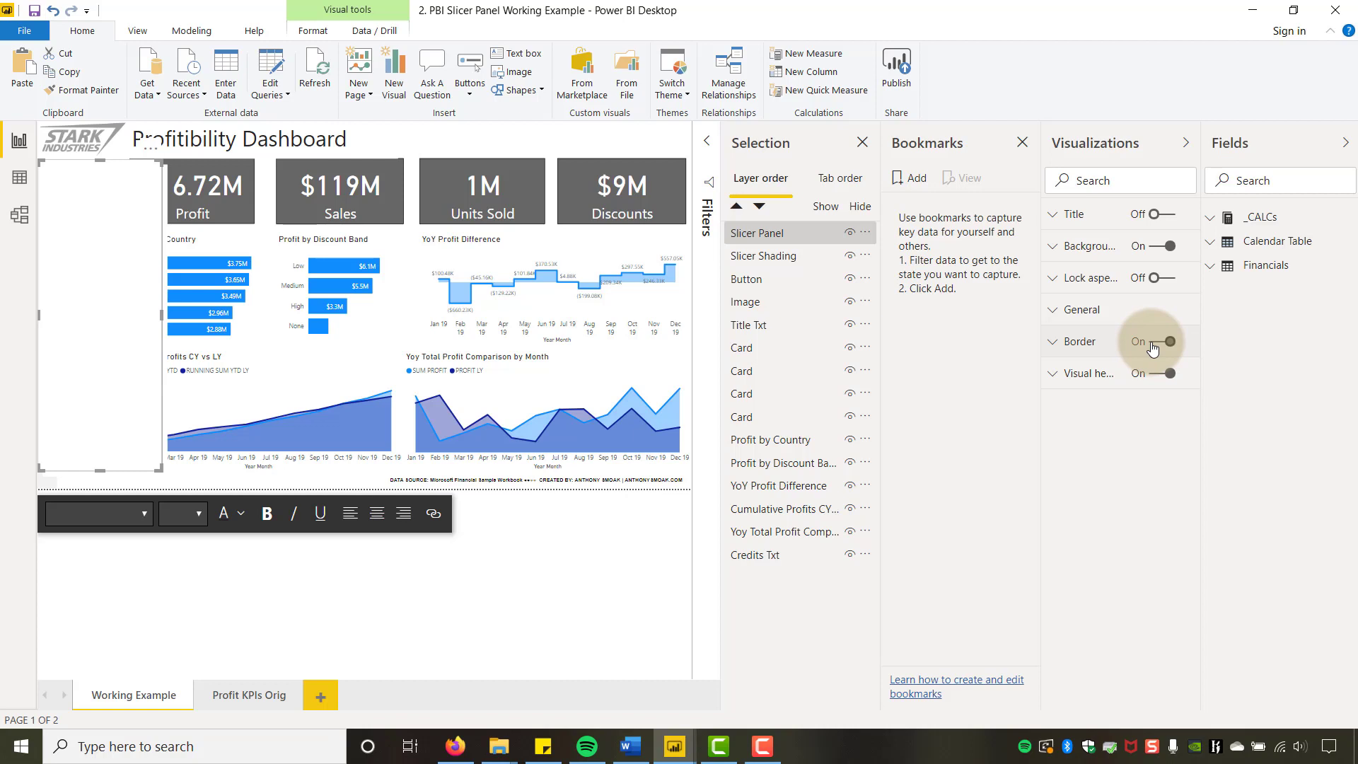
- Give the Slicer Shading text box a White, 20% darker background with 35% transparency and leave nothing selected
left_click(790, 257)
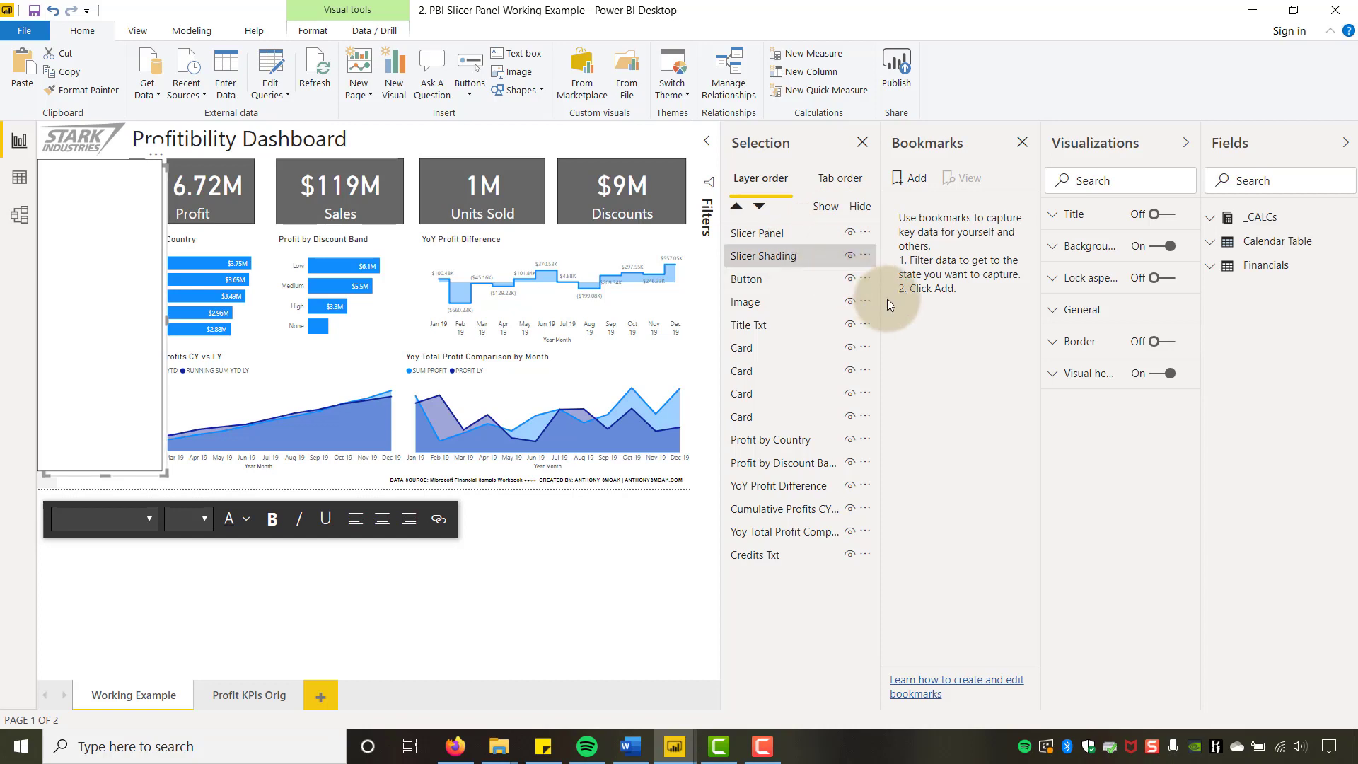
left_click(1054, 246)
left_click(1083, 301)
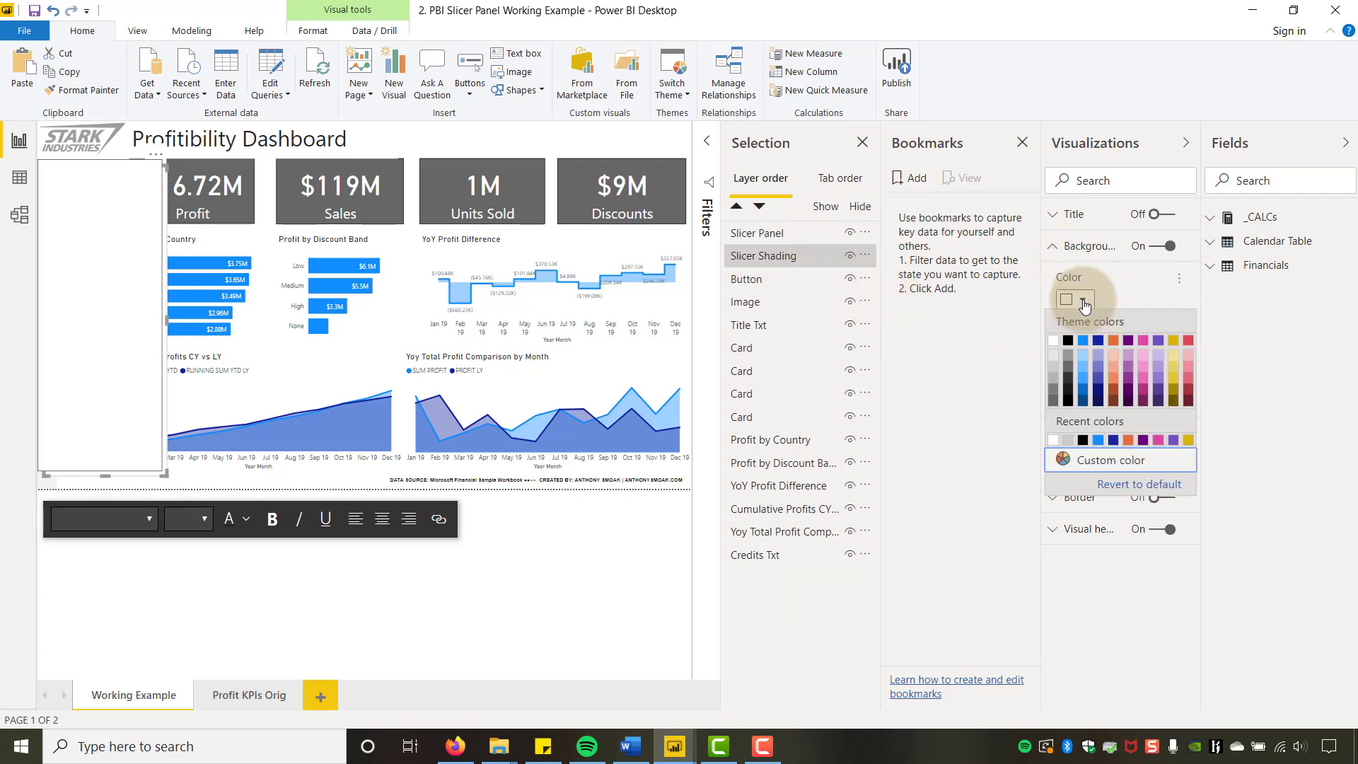
left_click(1054, 369)
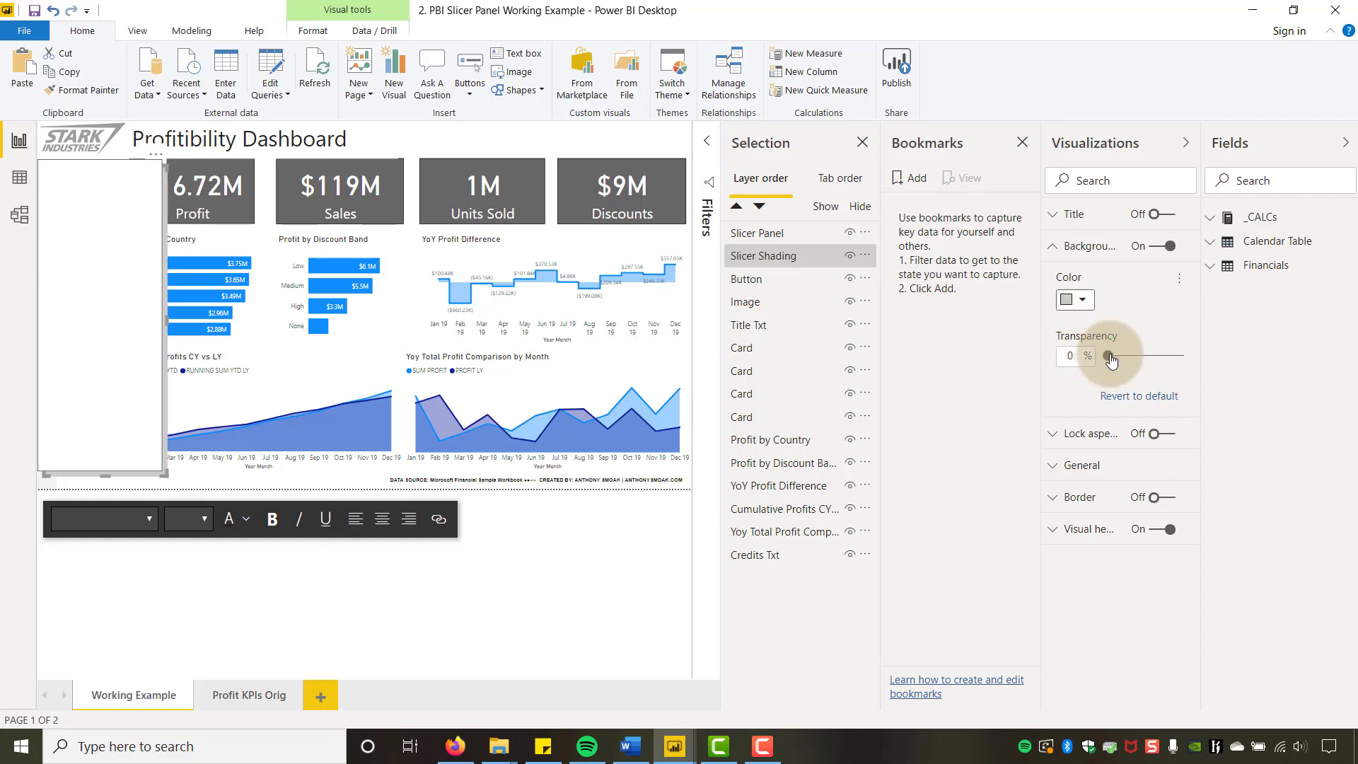
left_click_drag(1110, 359, 1134, 361)
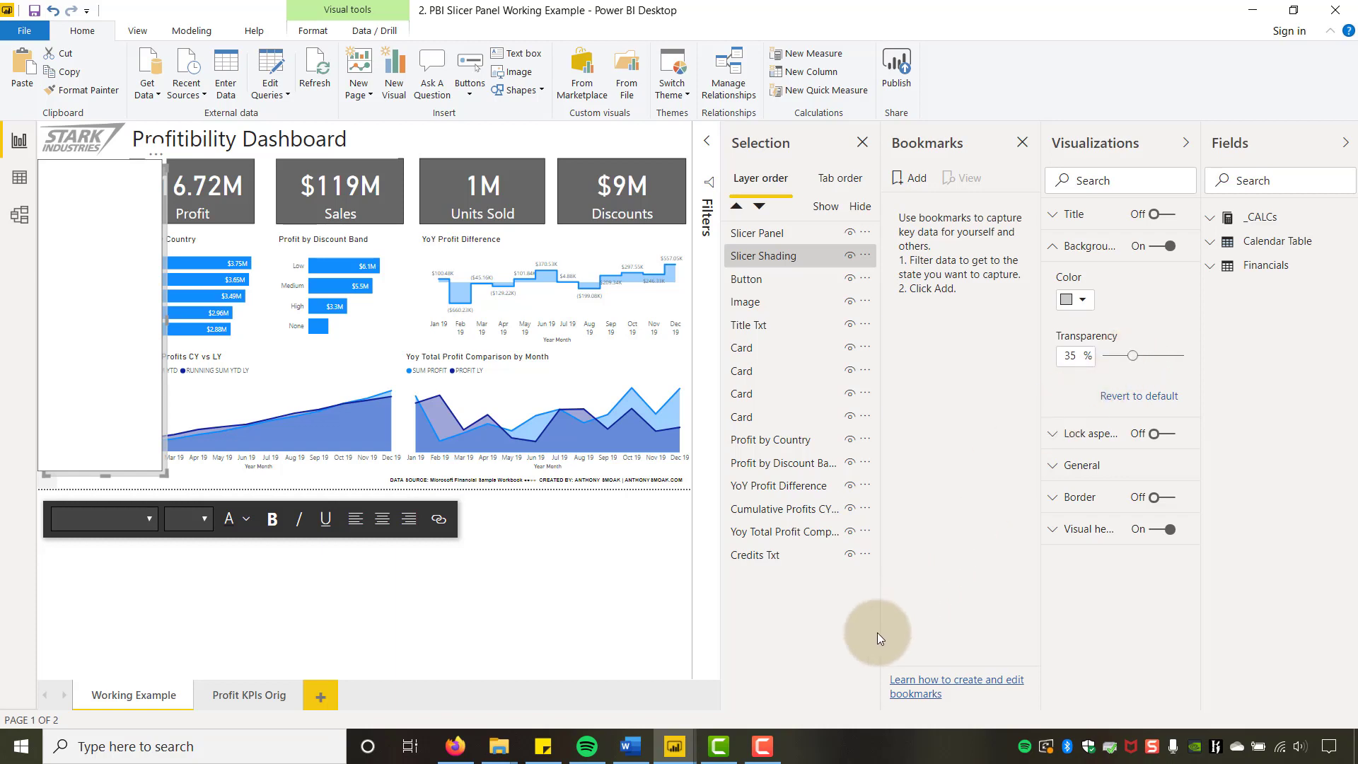
left_click(247, 602)
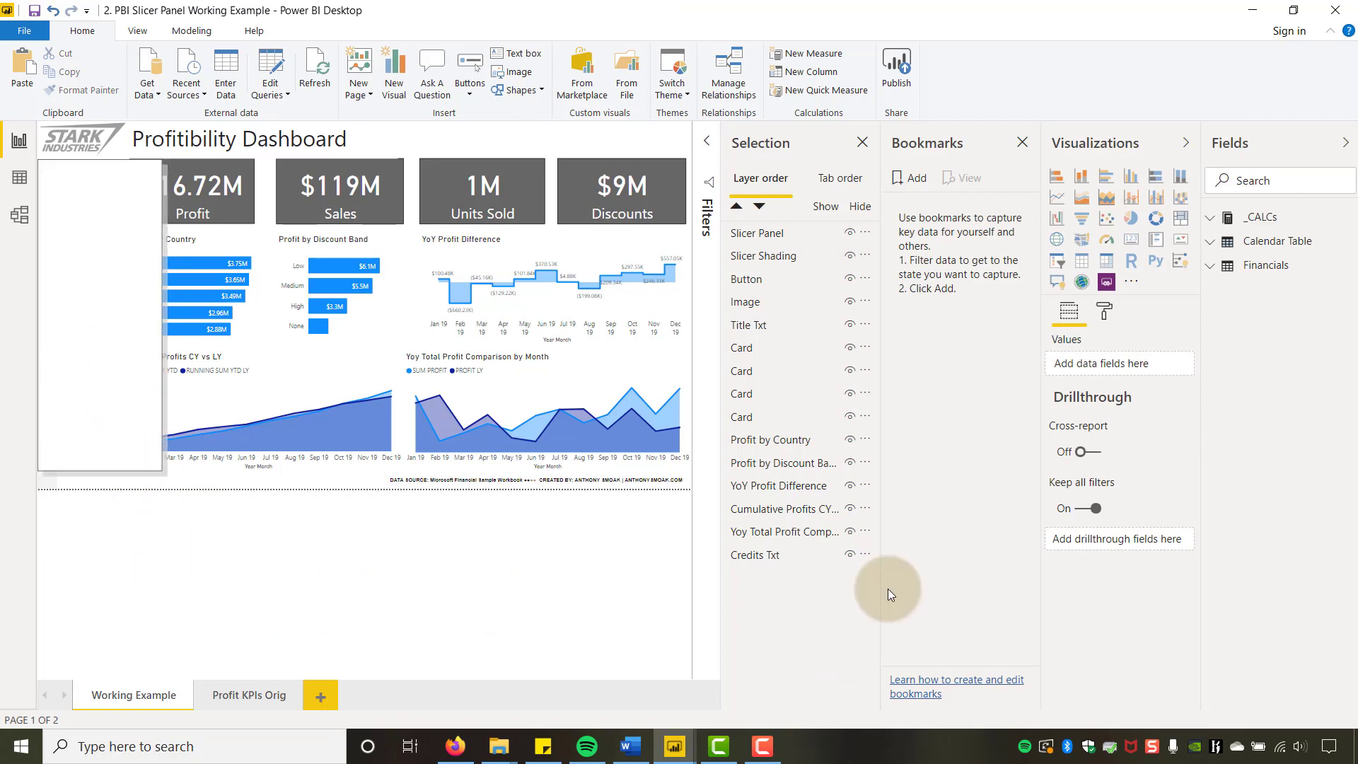
- Add a slicer to the report page using the Date field from the Calendar Table
key("alt+Tab")
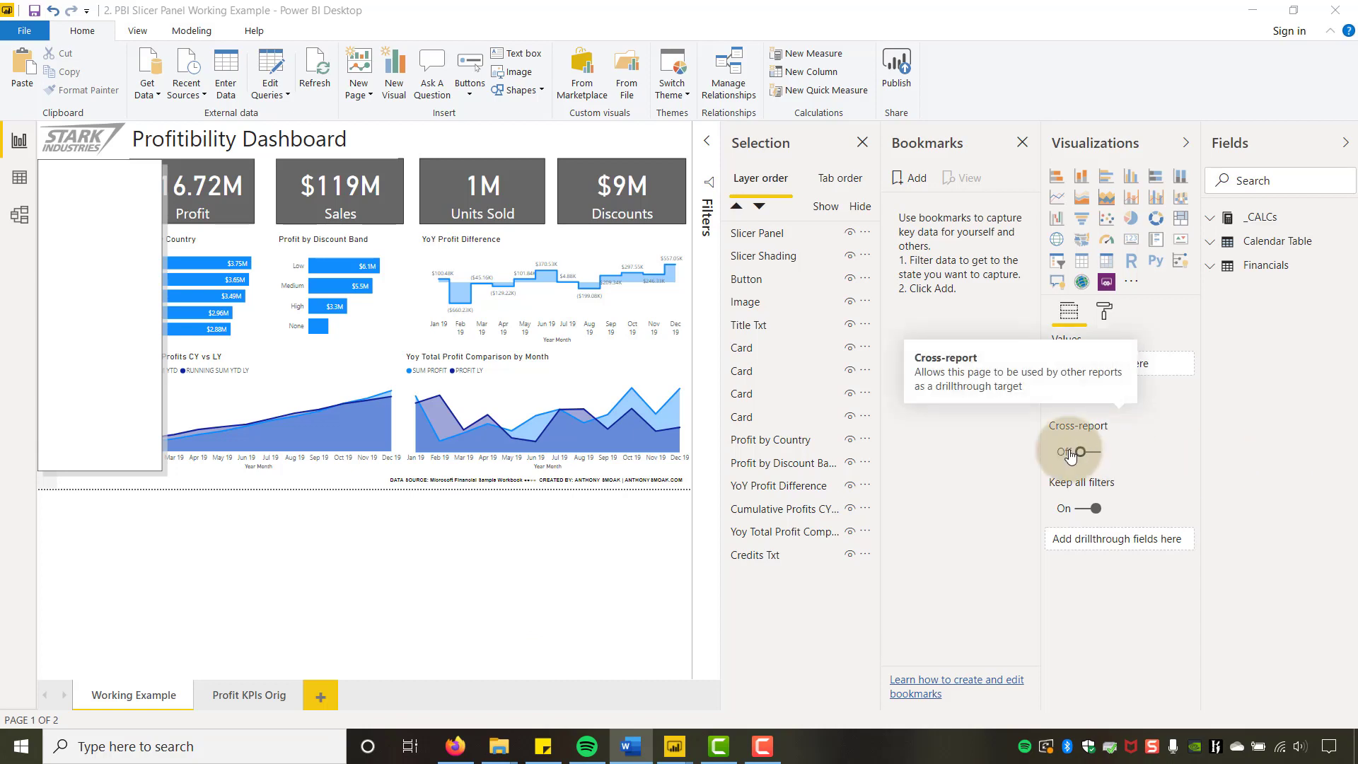
left_click(1057, 262)
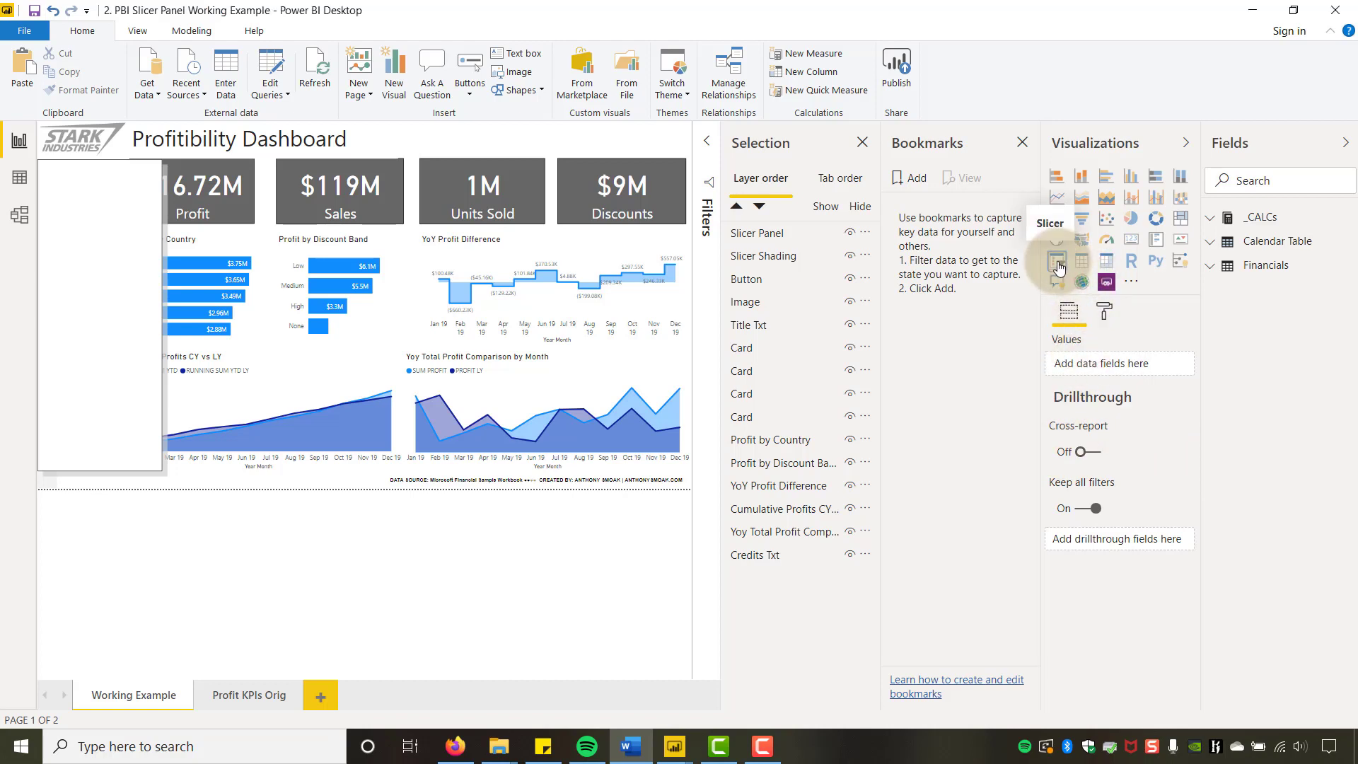
left_click(1210, 243)
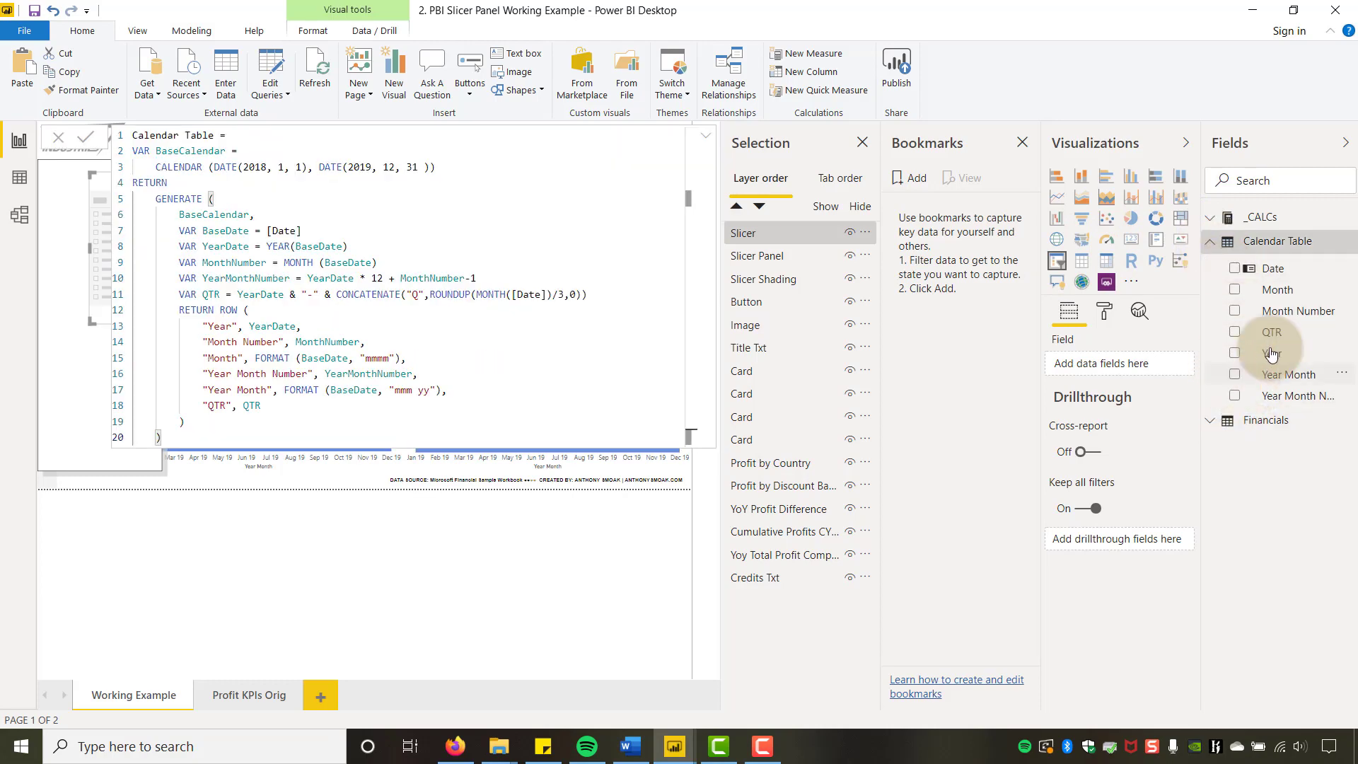
left_click_drag(1235, 272, 1113, 365)
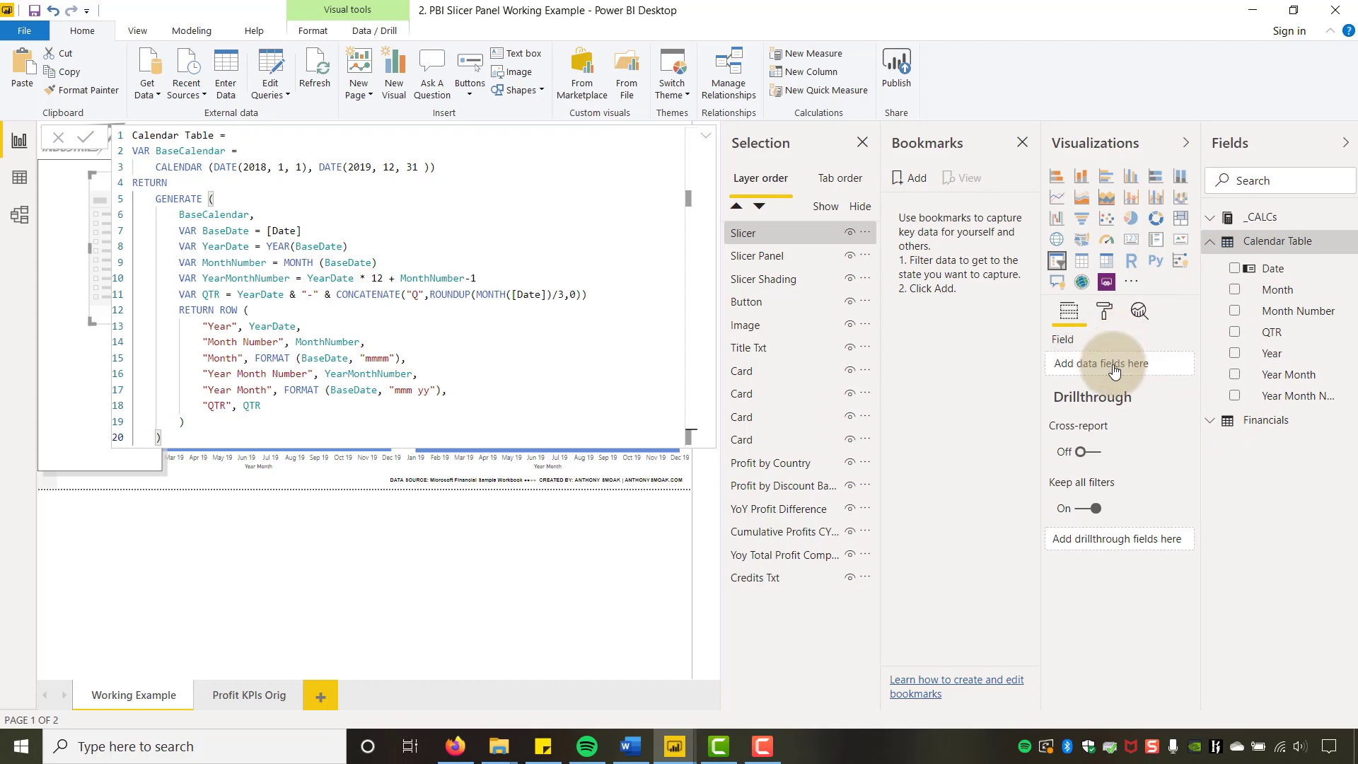
left_click(221, 414)
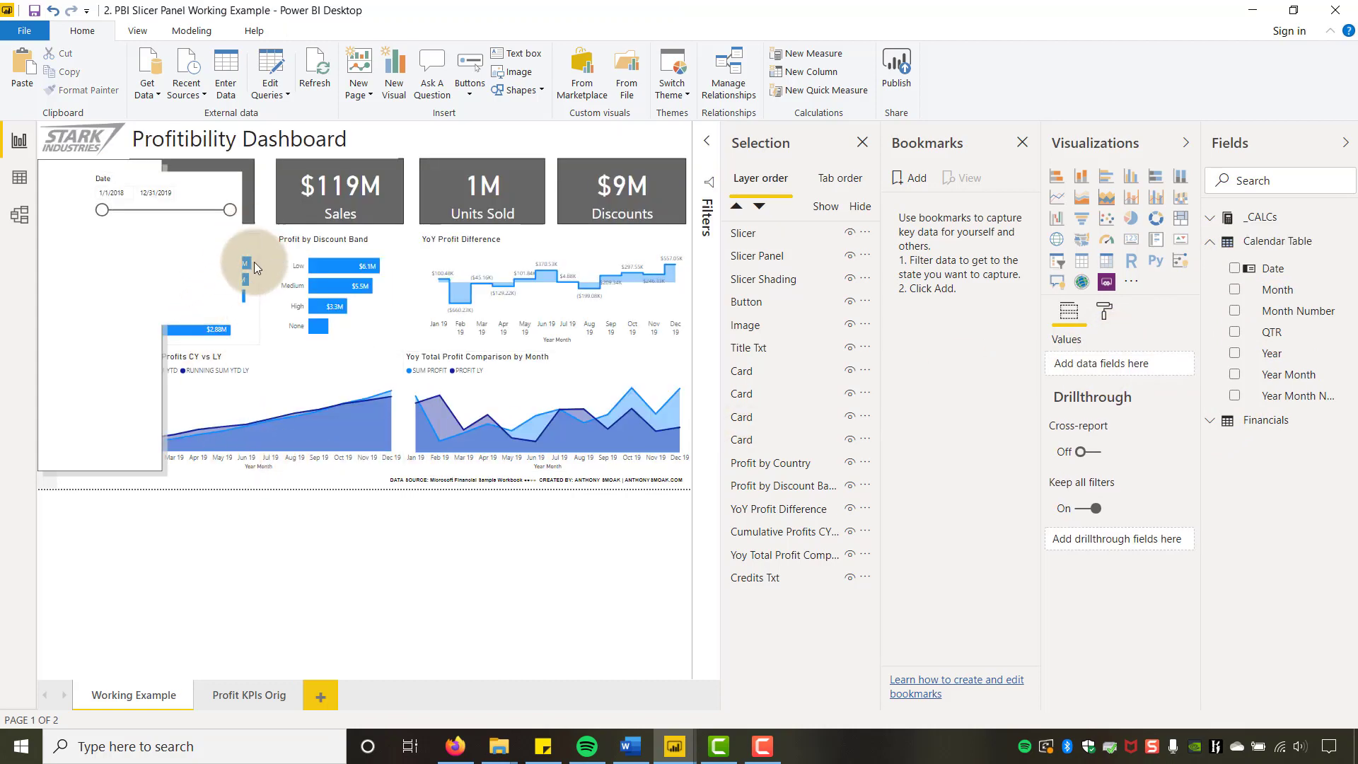
- Shorten the Date slicer, move it into the upper part of the slicer panel, and narrow it to the panel's width
left_click(173, 273)
left_click_drag(165, 325, 166, 223)
left_click_drag(197, 178, 141, 205)
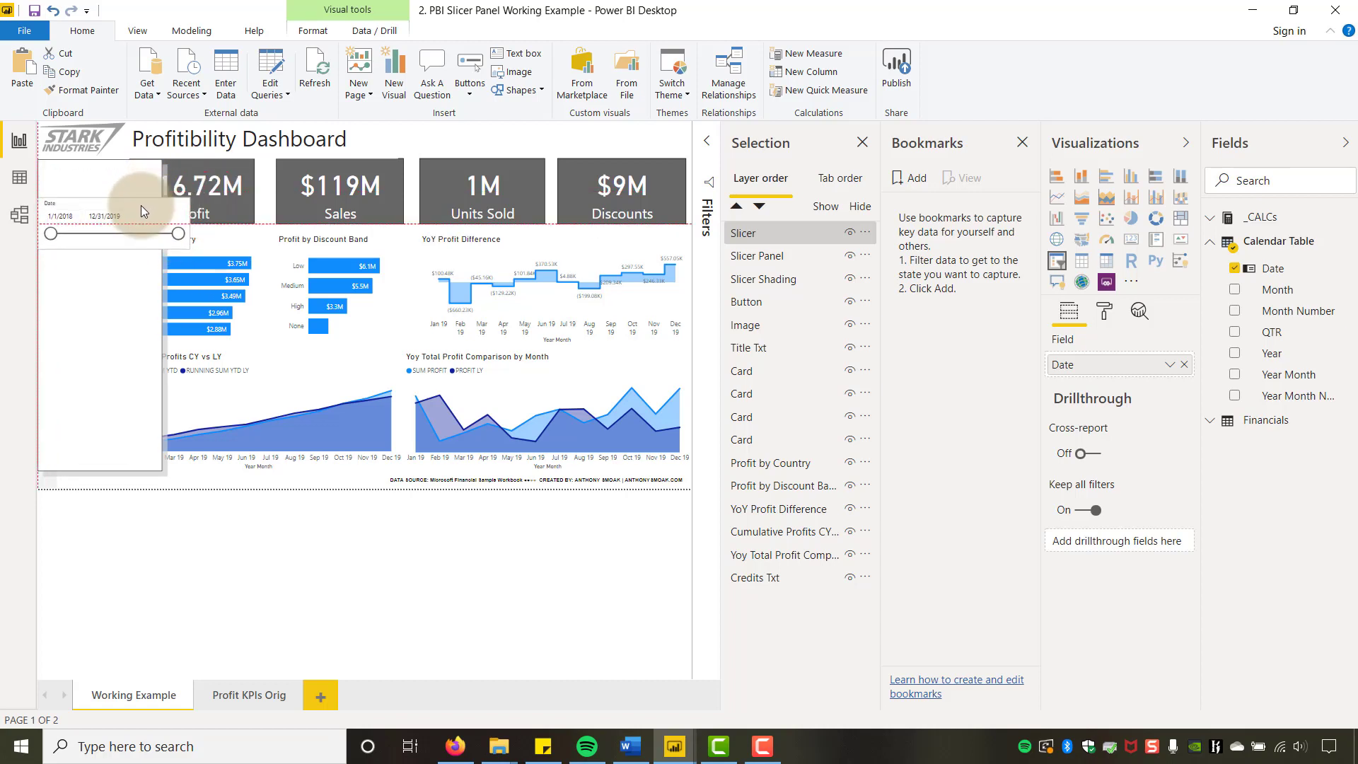
left_click_drag(189, 222, 157, 223)
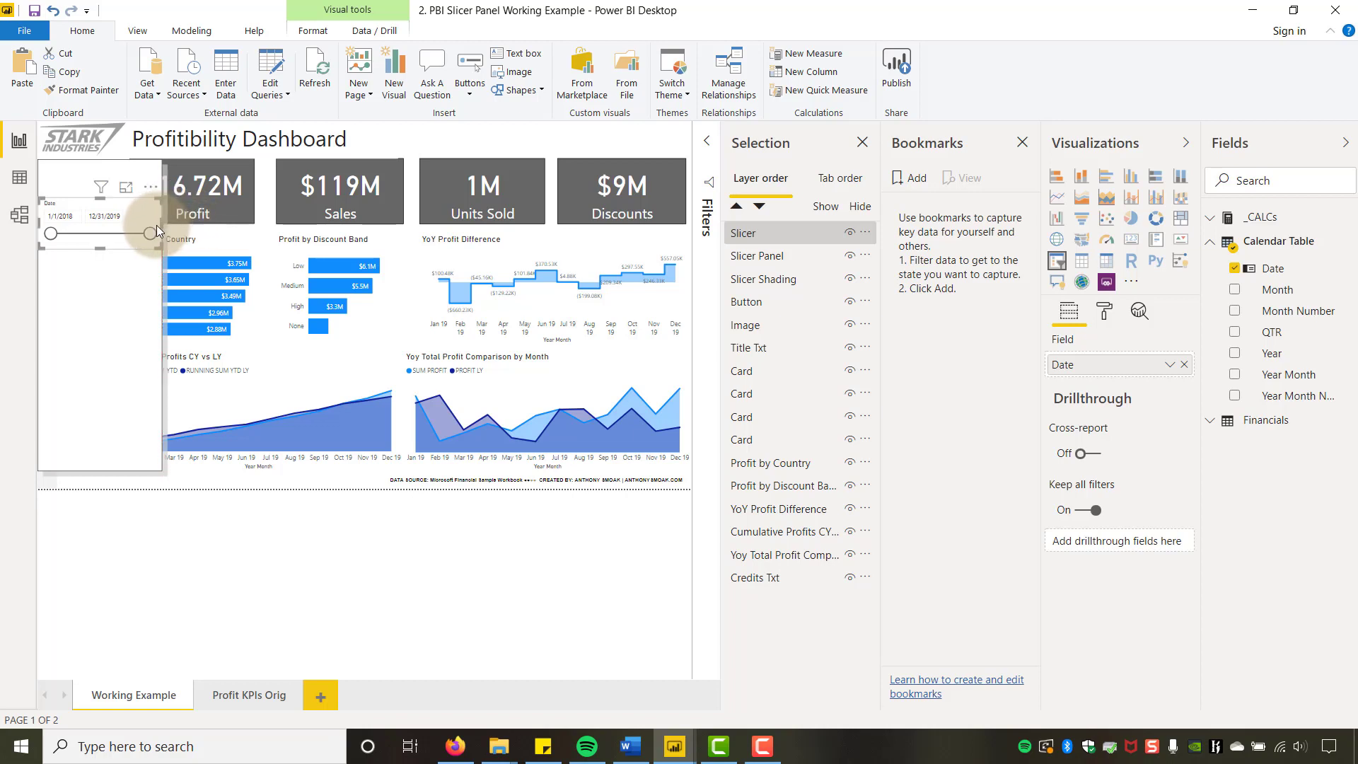
left_click(113, 328)
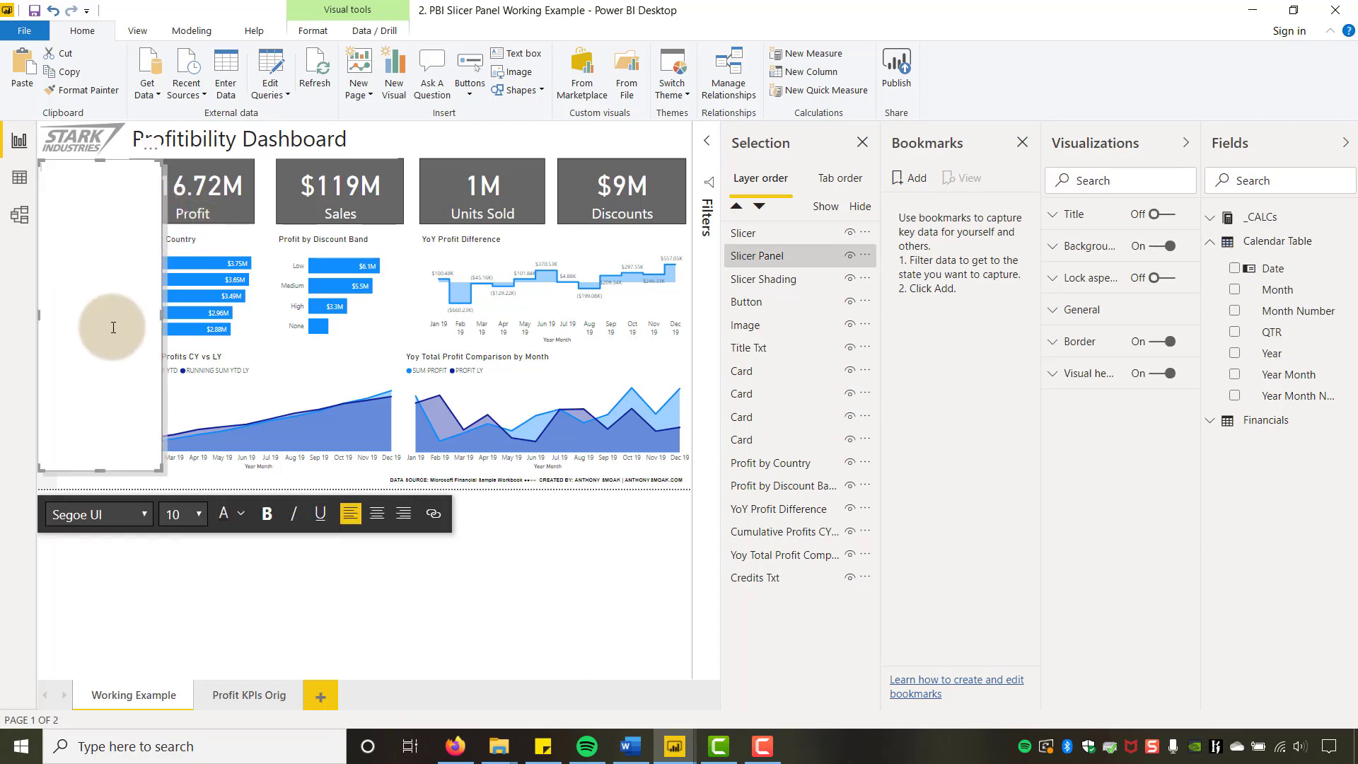
left_click(117, 607)
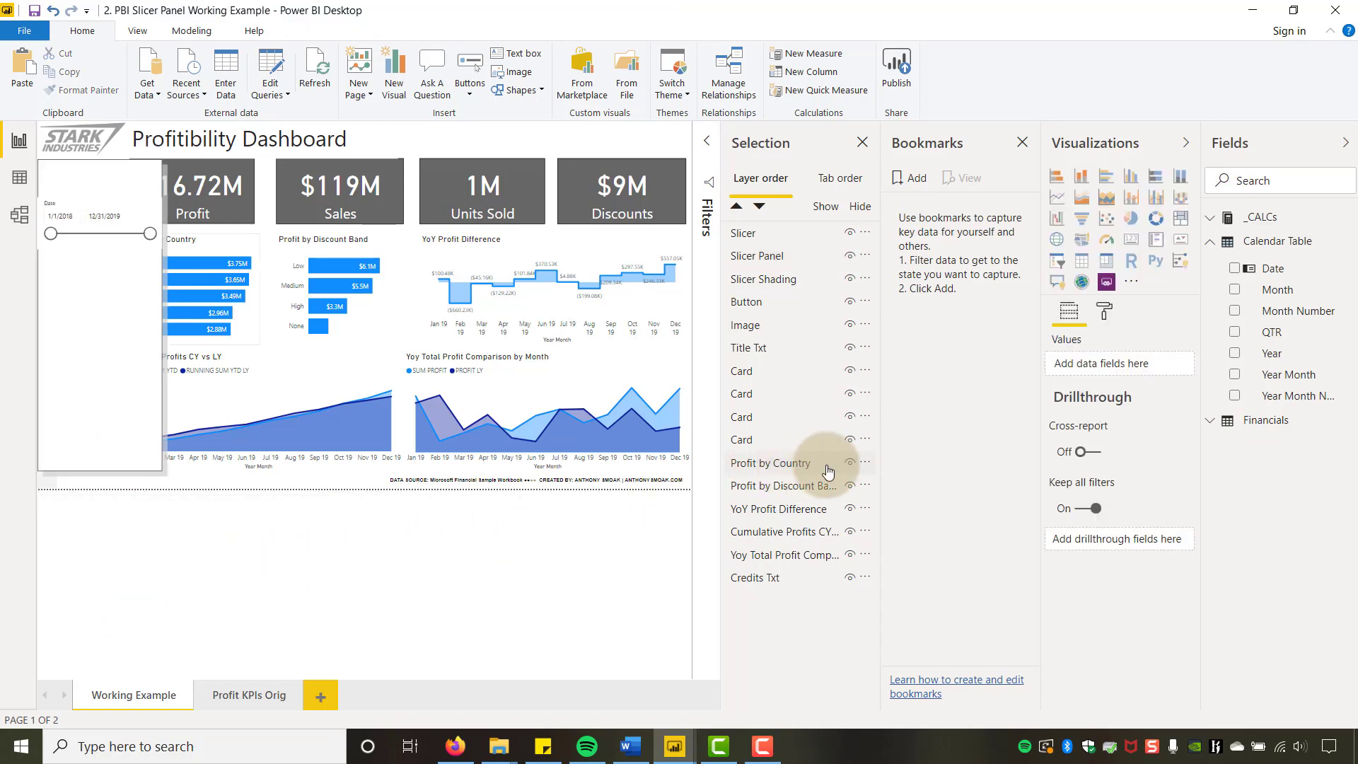
- Add a second slicer using the Country field from Financials and change it to a dropdown
left_click(1056, 264)
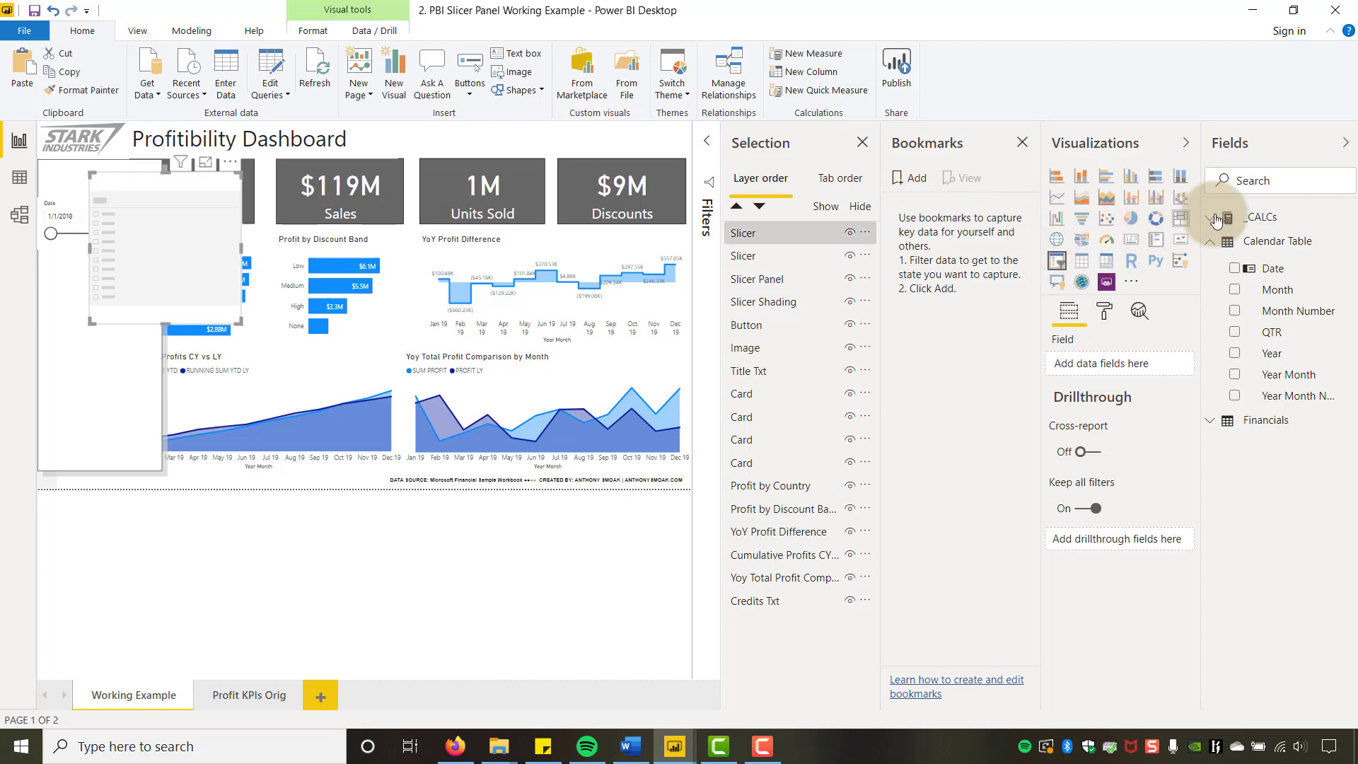
left_click(1210, 421)
left_click(1237, 470)
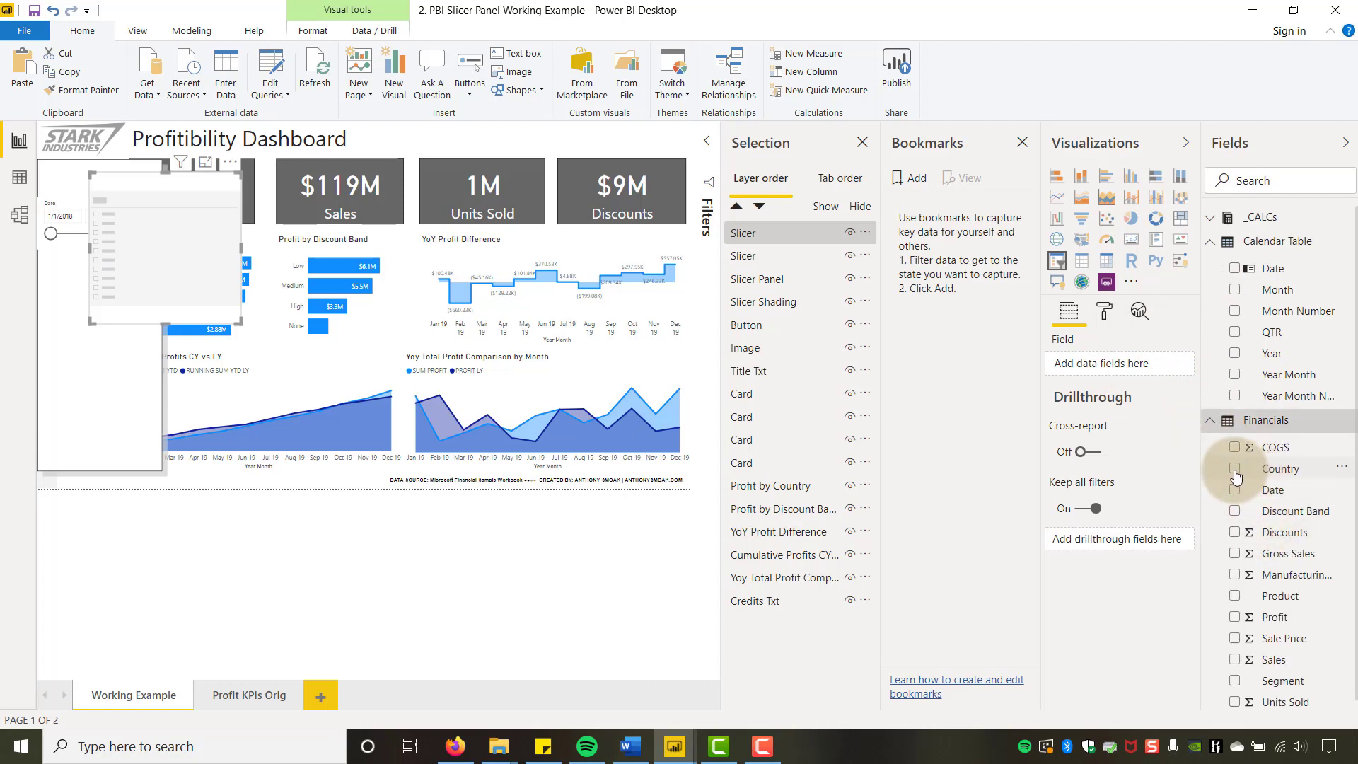
left_click(234, 179)
left_click(244, 216)
- Place the Country slicer directly below the Date slicer and shrink it to fit the slicer panel
left_click_drag(163, 310, 96, 254)
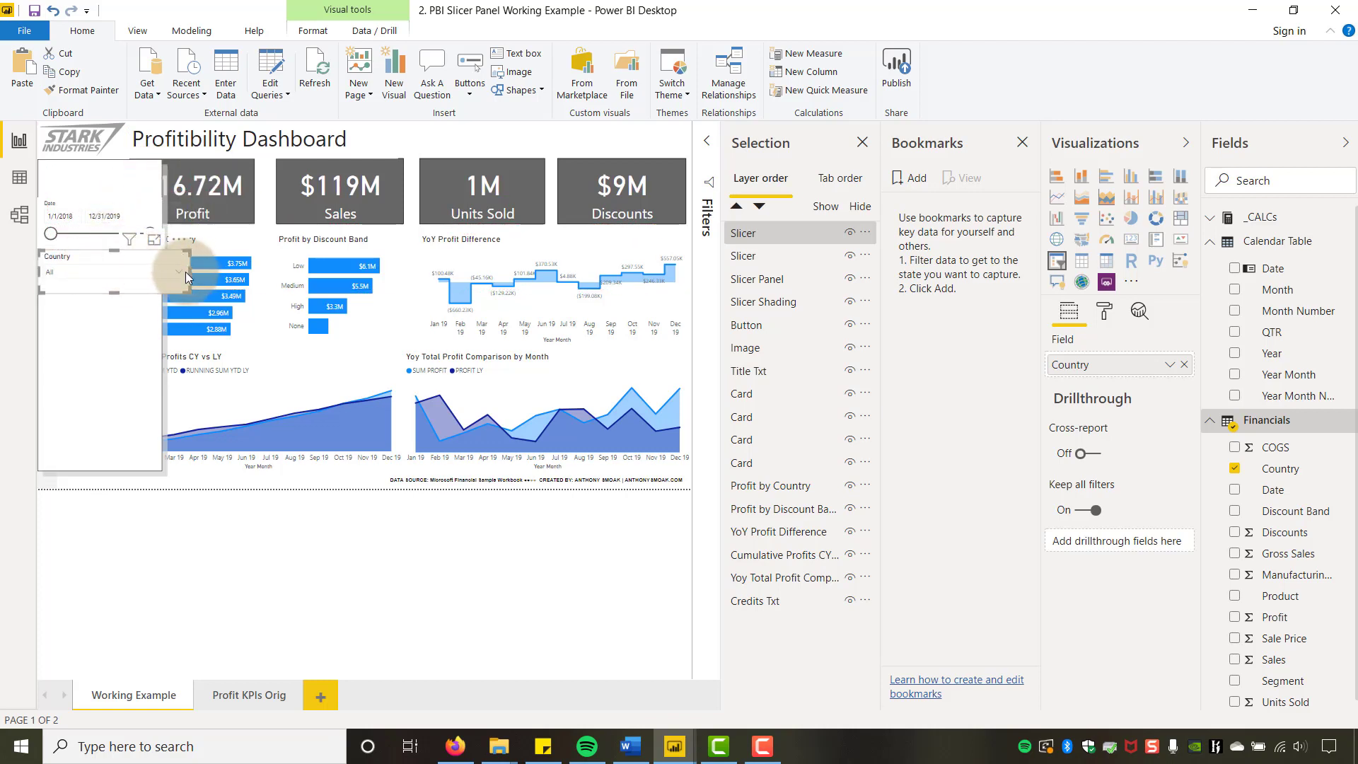
left_click_drag(189, 271, 156, 272)
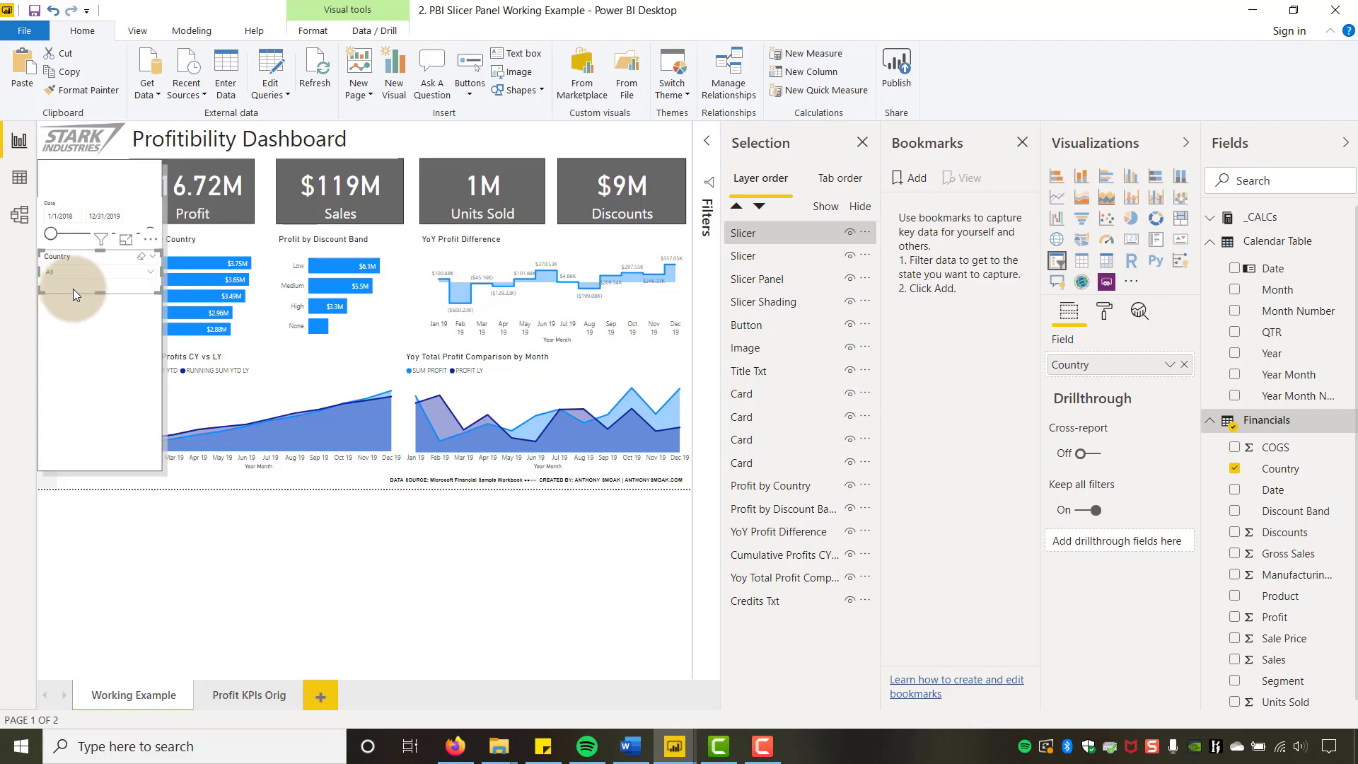
left_click_drag(102, 293, 82, 202)
left_click(84, 347)
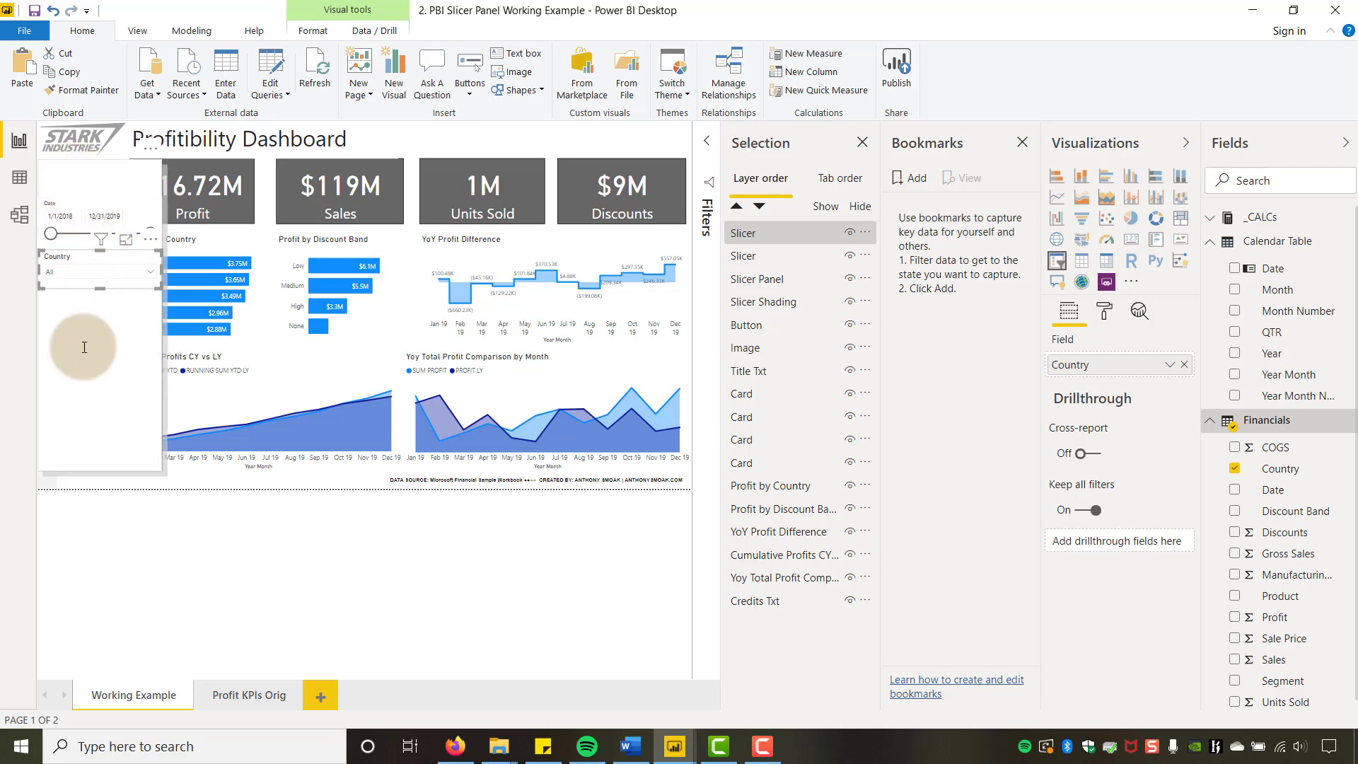
left_click(85, 346)
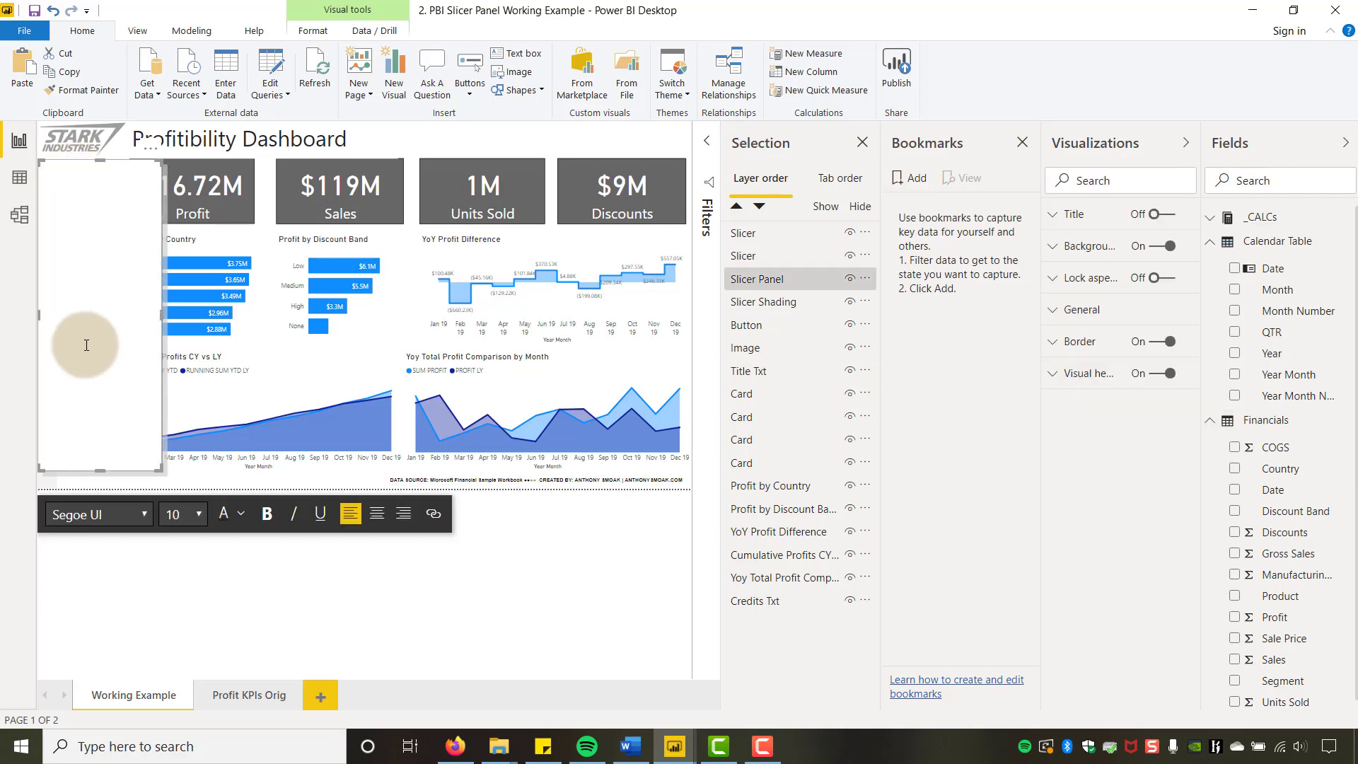
left_click(89, 551)
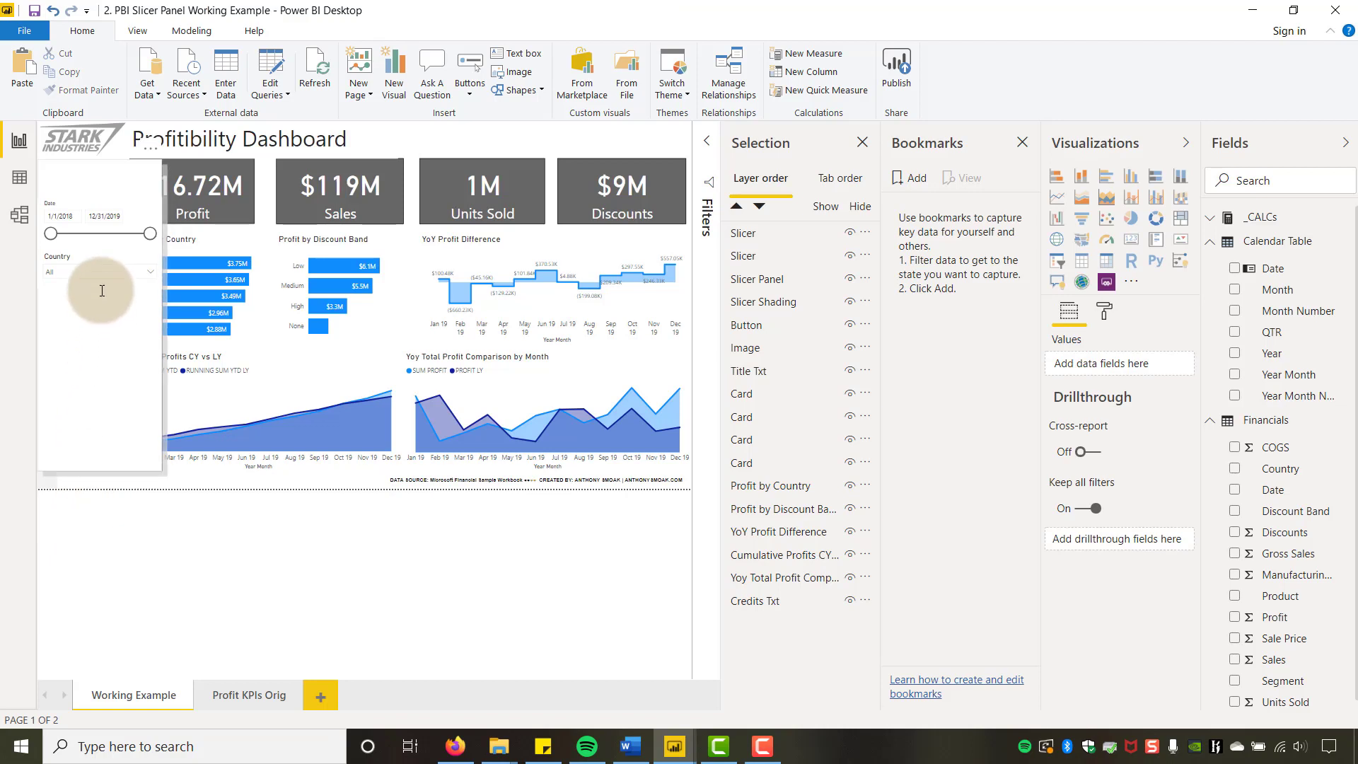
- Duplicate the Country slicer, place the copy directly below it, and replace its field with Discount Band
left_click(92, 250)
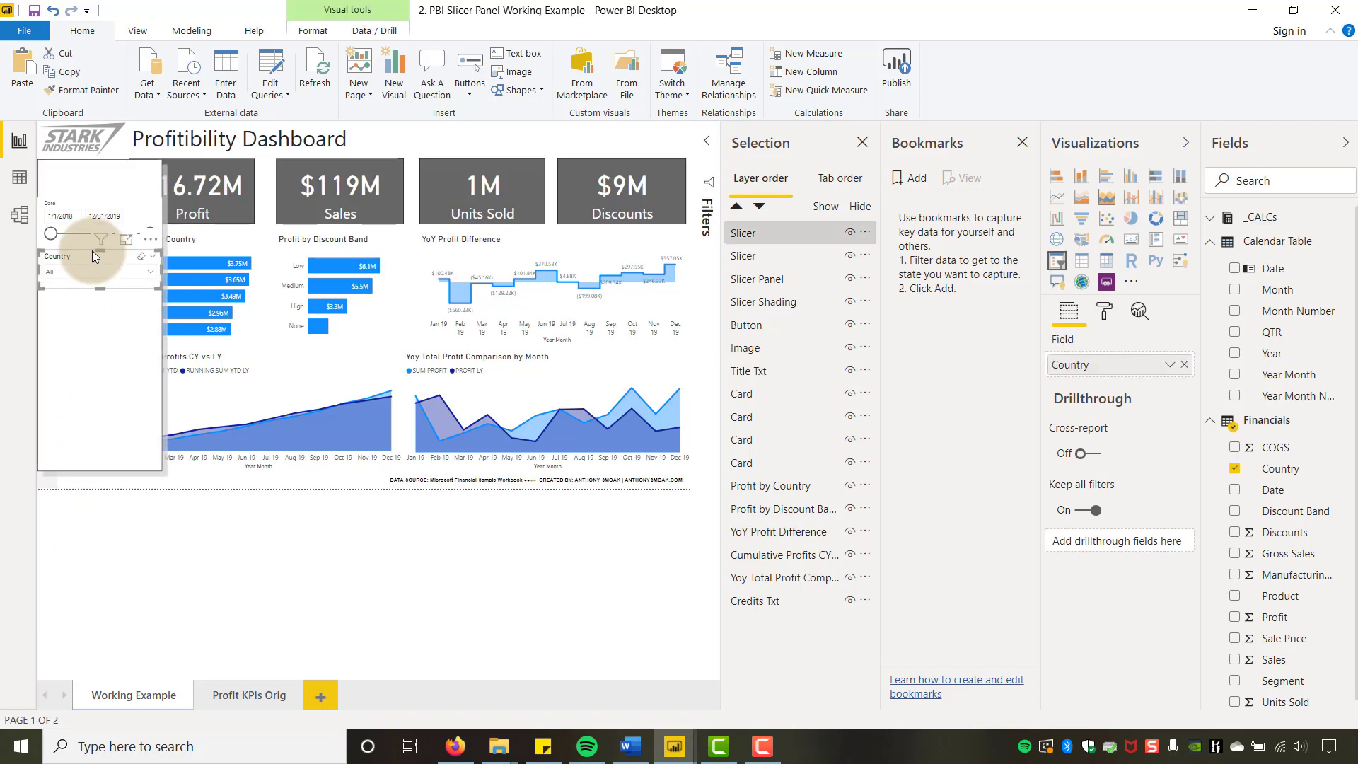
key("ctrl+c")
key("ctrl+v")
left_click_drag(92, 251, 73, 291)
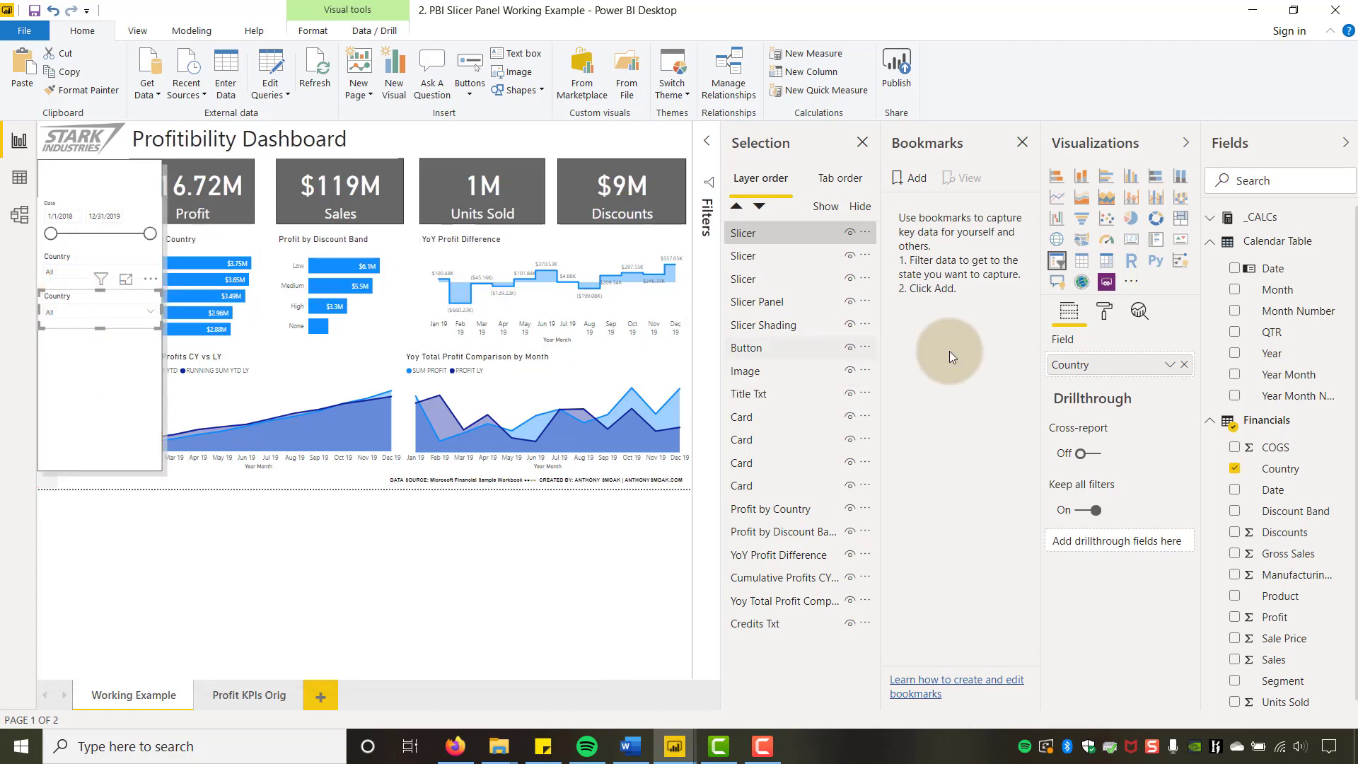
left_click_drag(1280, 511, 1119, 368)
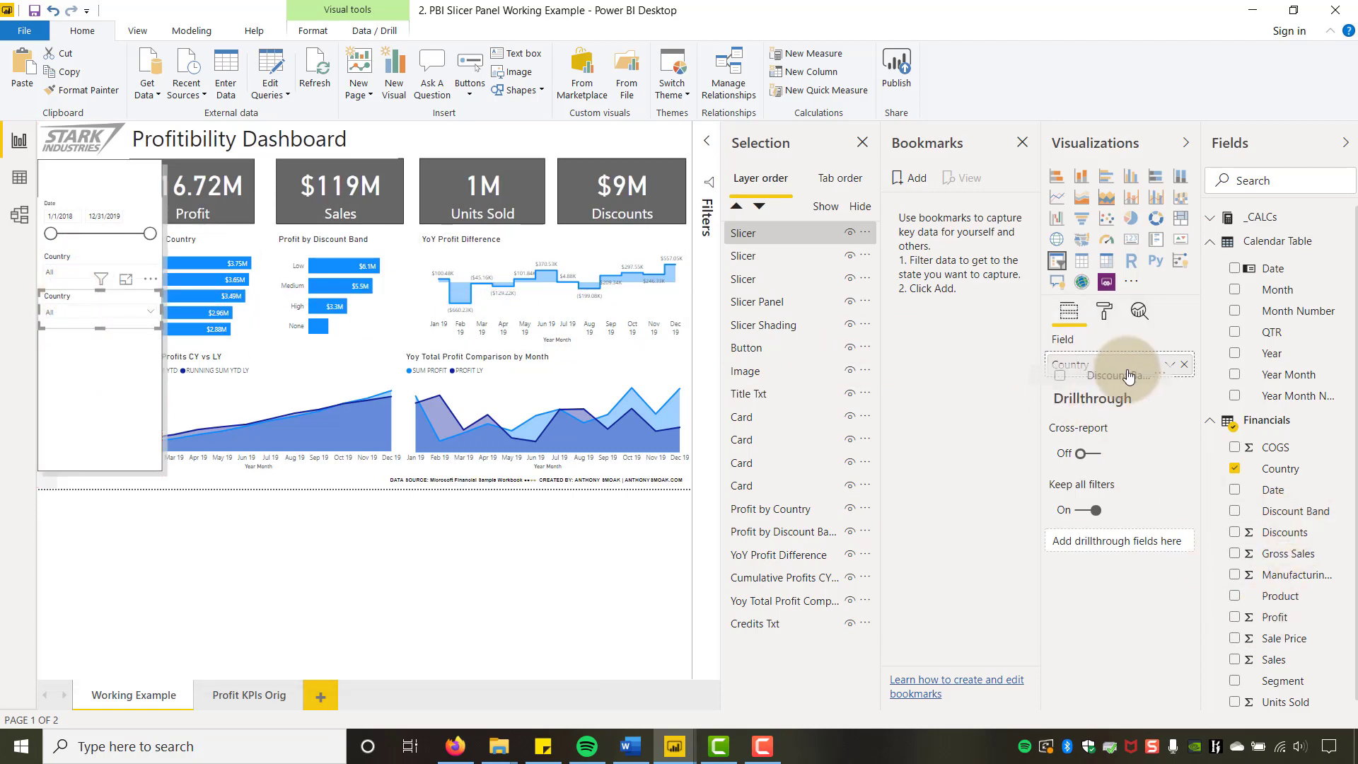
- Paste another Country slicer copy below the Discount Band slicer and replace its field with Segment
key("ctrl+v")
left_click_drag(101, 271, 87, 332)
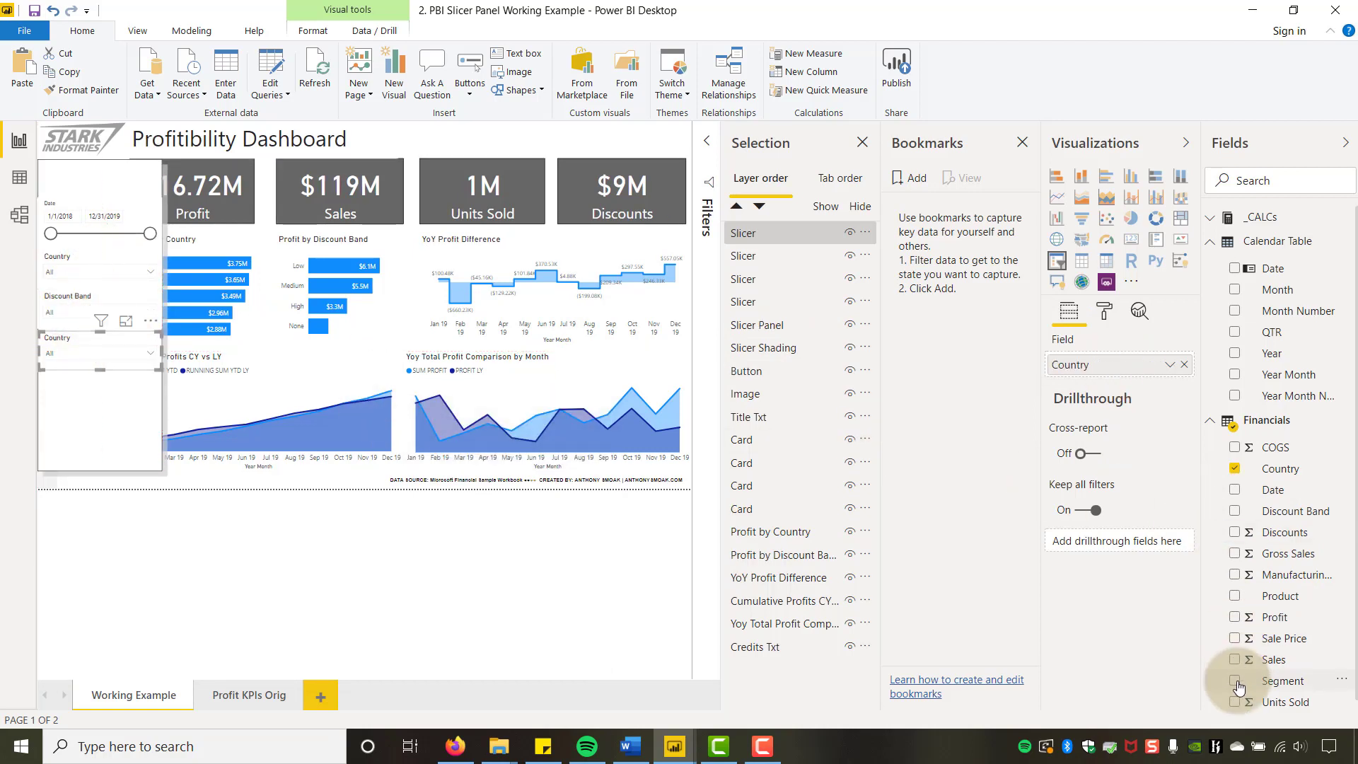
left_click_drag(1283, 681, 1125, 373)
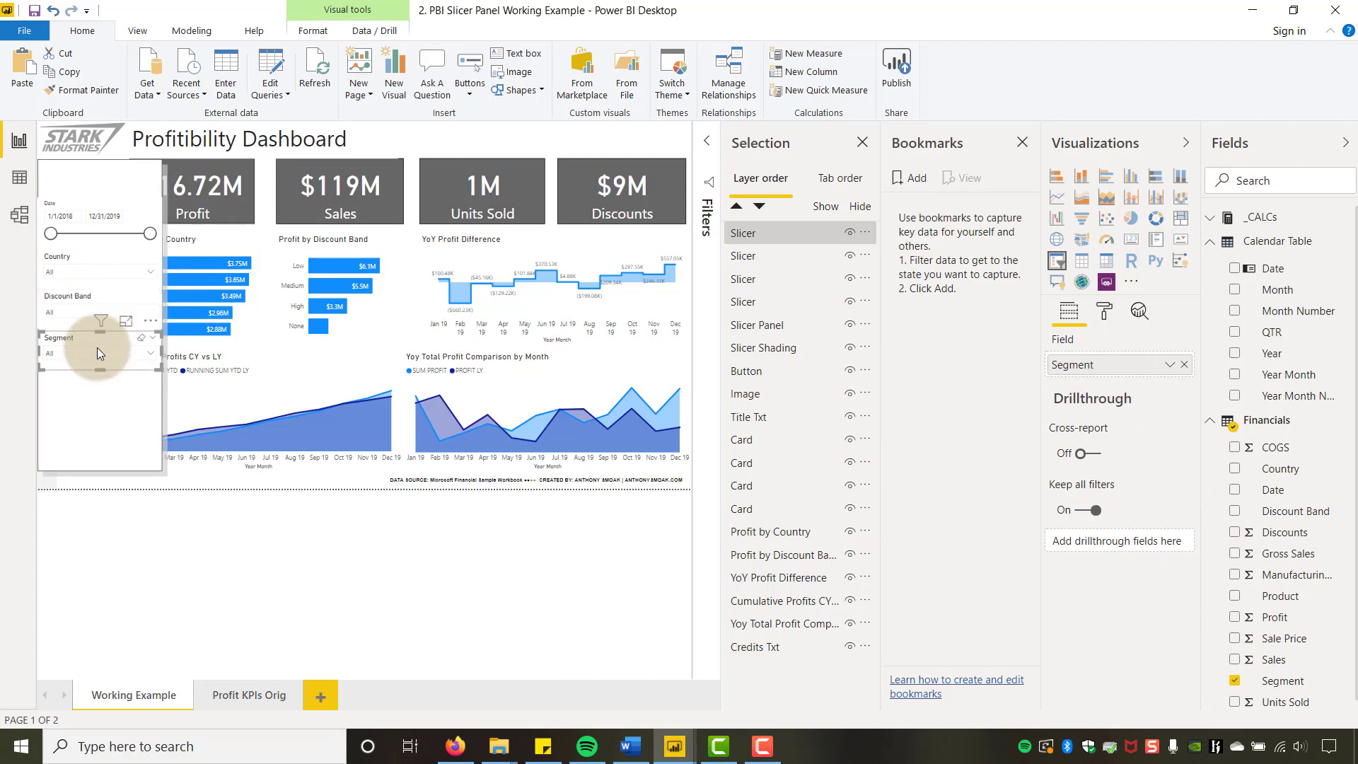
- Paste one more Country slicer copy below the Segment slicer and replace its field with Product
key("ctrl+v")
left_click_drag(87, 355, 88, 380)
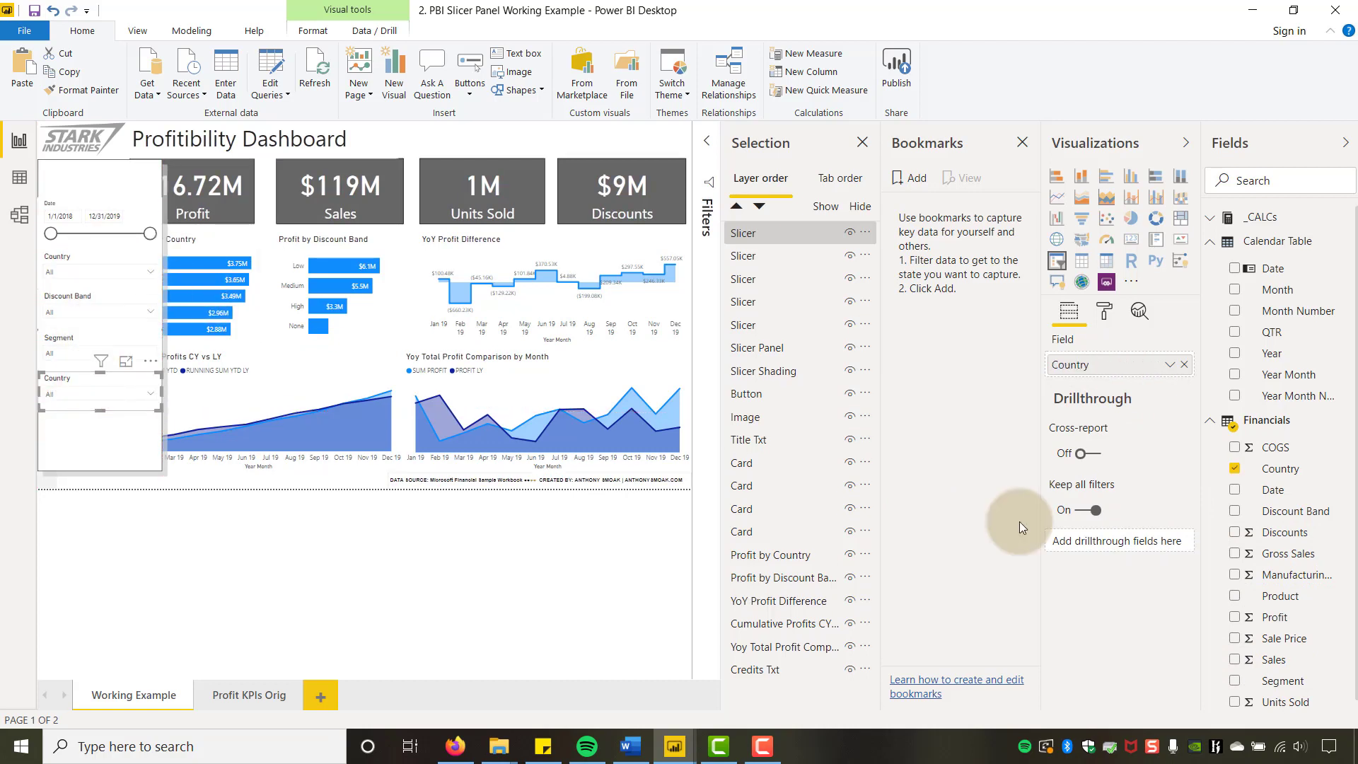
left_click(474, 391)
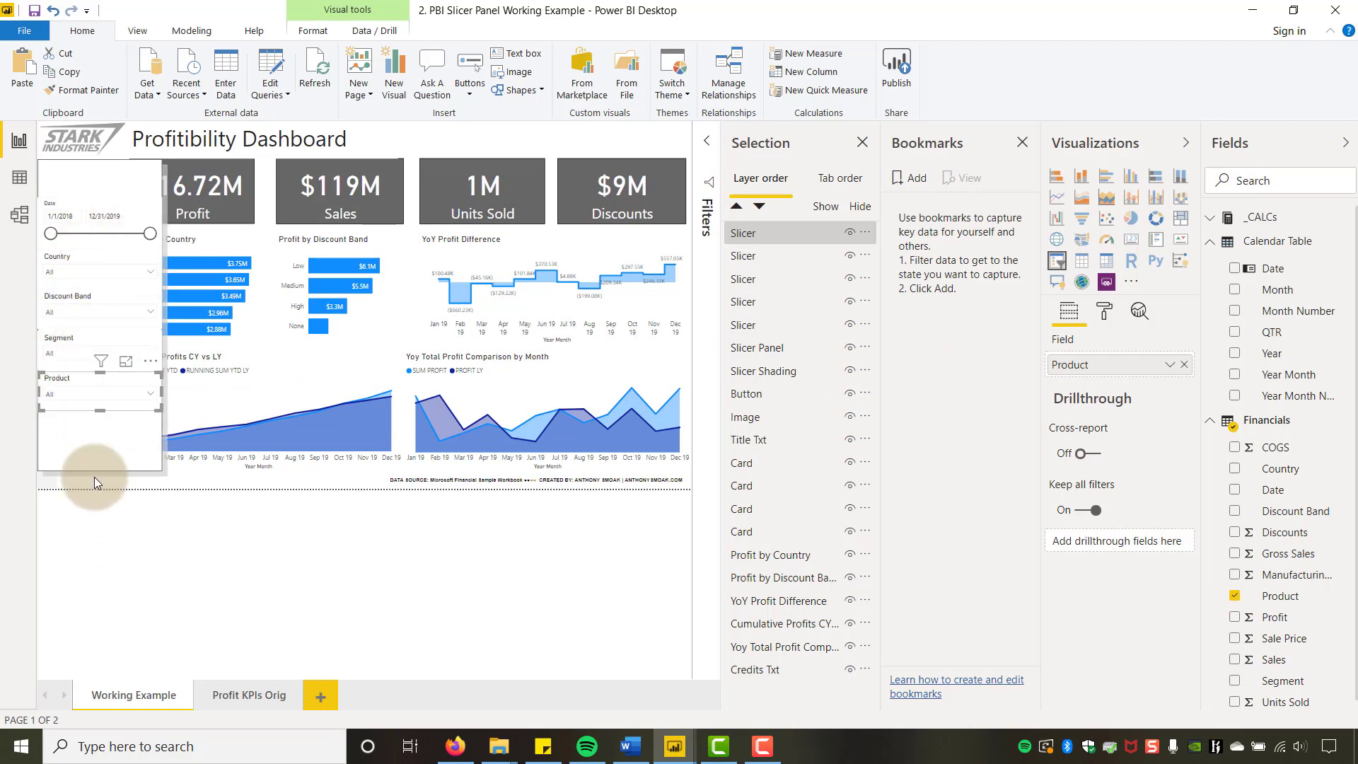
left_click(116, 561)
left_click(87, 451)
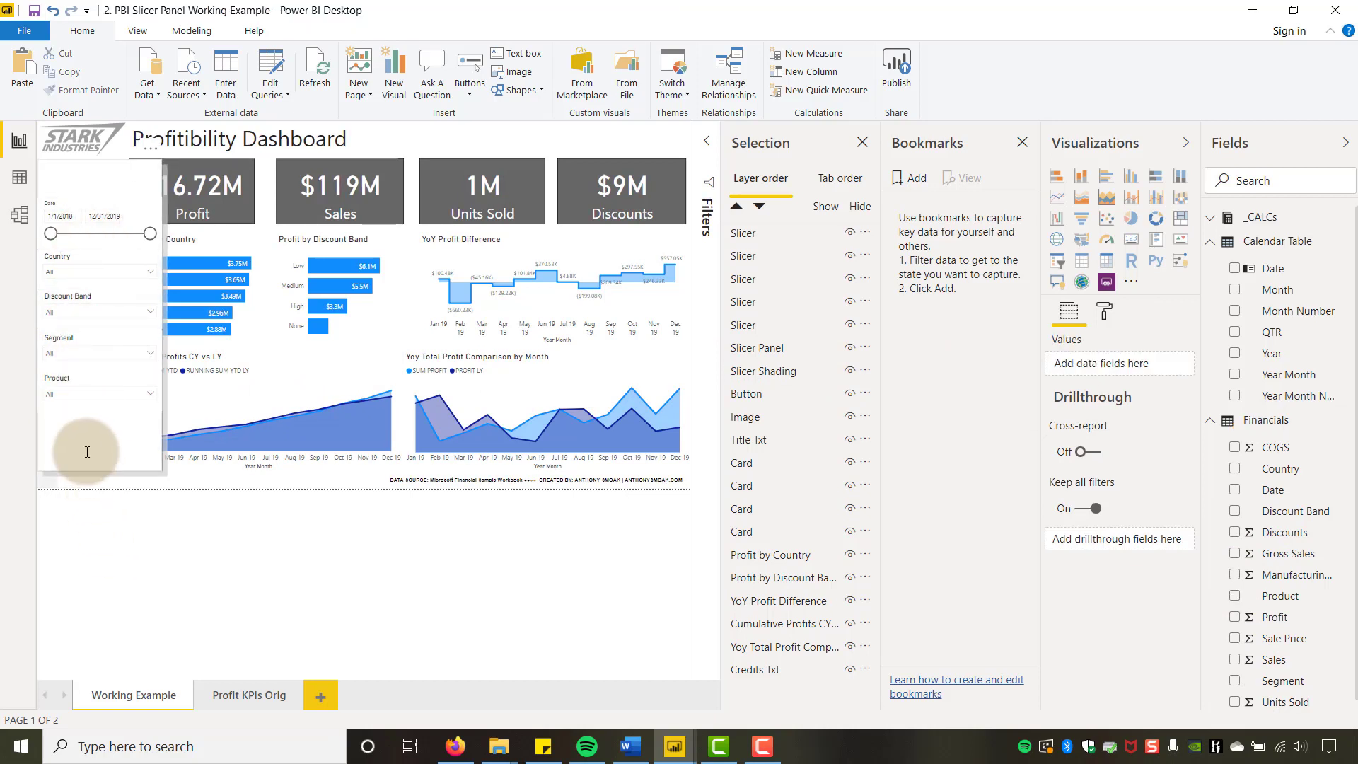
left_click(100, 585)
left_click(1273, 467)
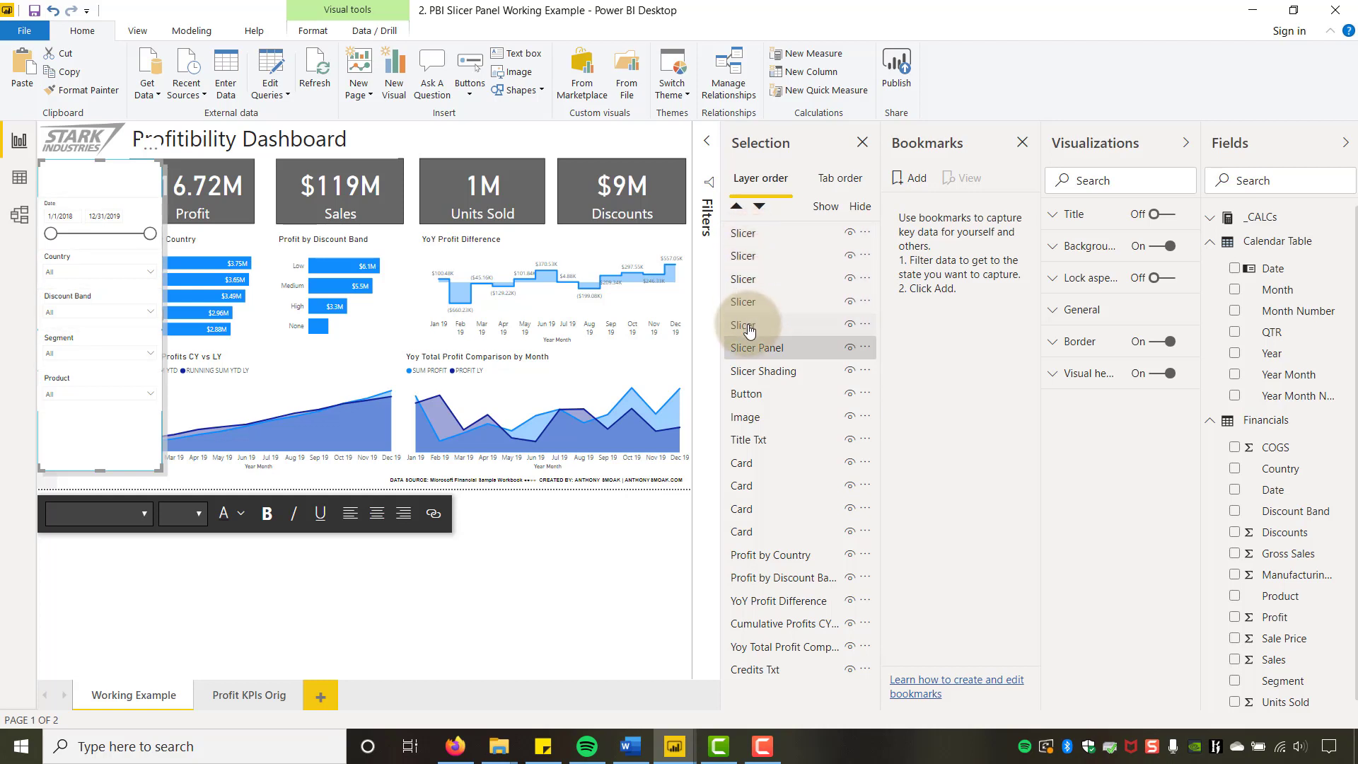
- Insert a blank button and fit it into the free area below the Product slicer, spanning the panel's width
left_click(473, 91)
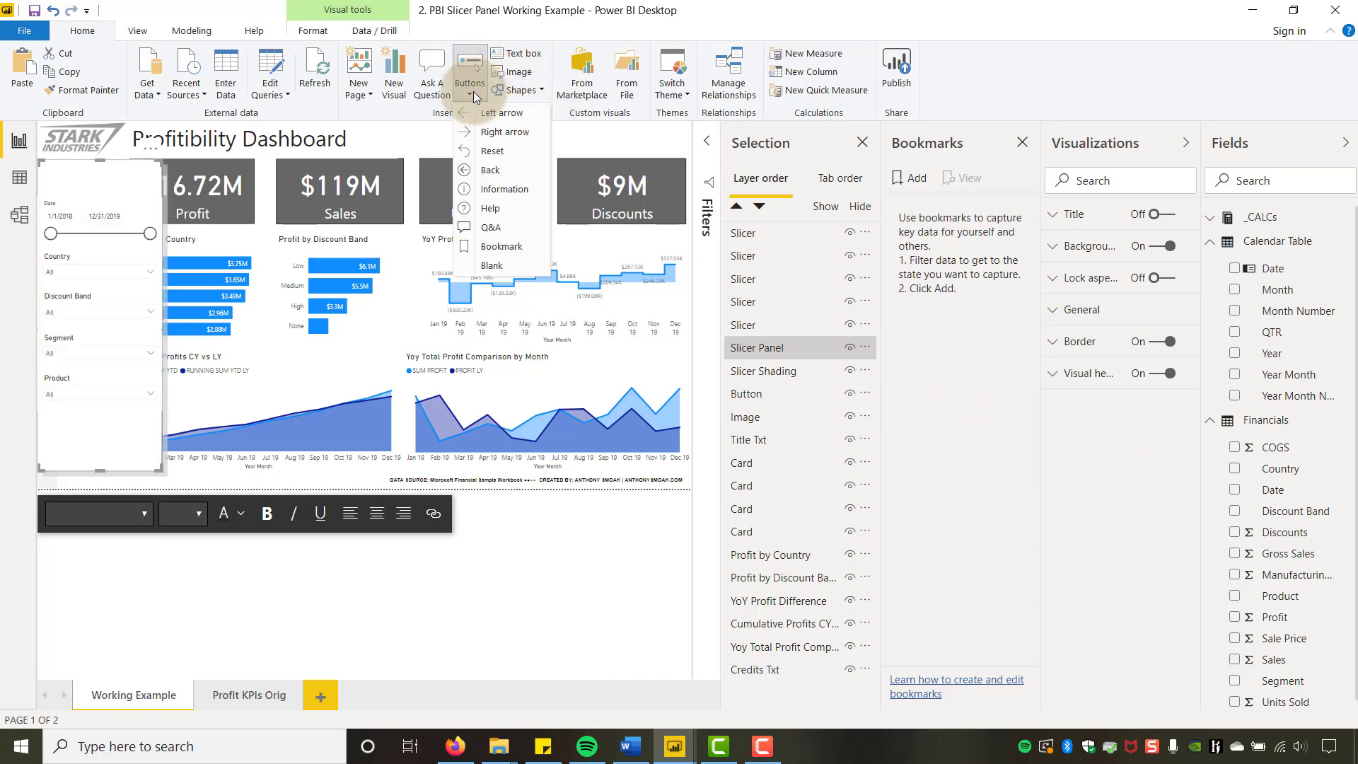
left_click(497, 266)
left_click_drag(110, 186, 100, 471)
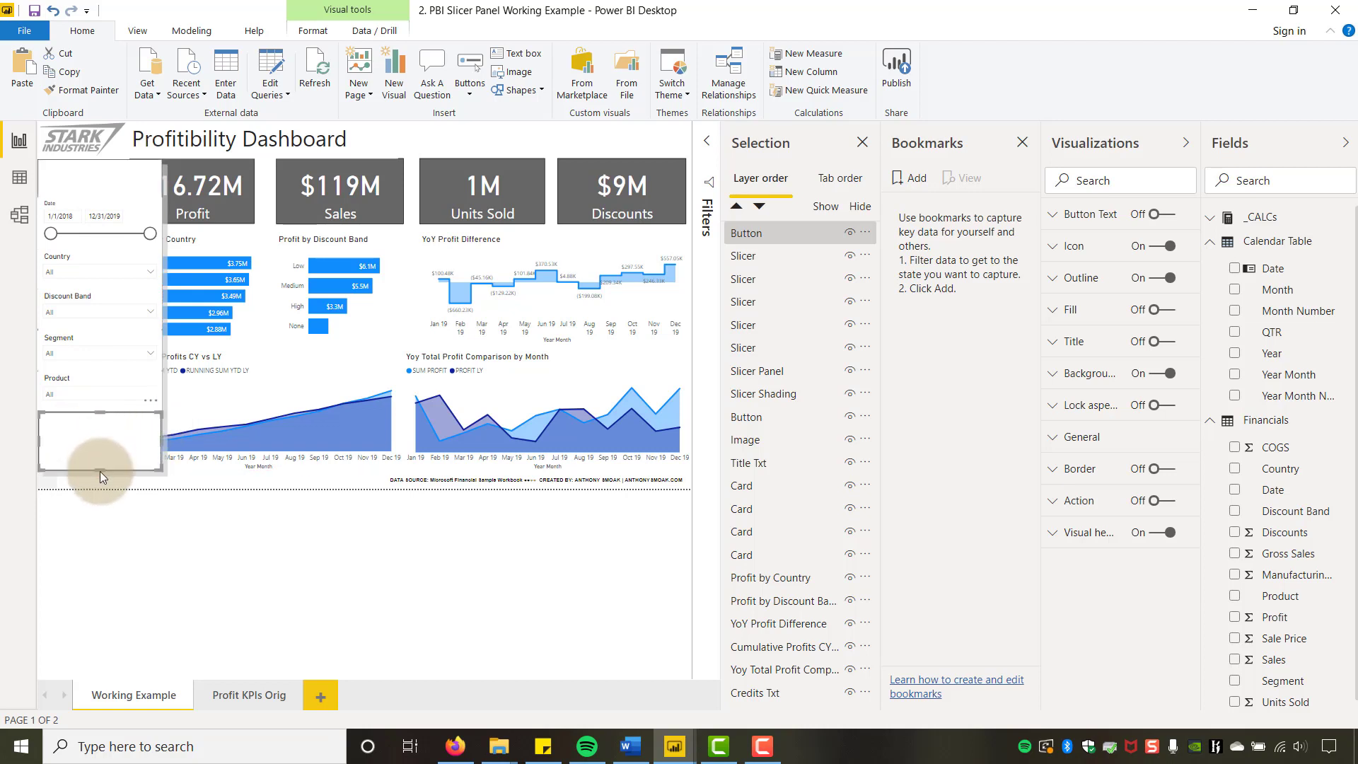
- Turn on the blank button's text and set it to CLEAR FILTER
left_click(1157, 215)
left_click(1053, 214)
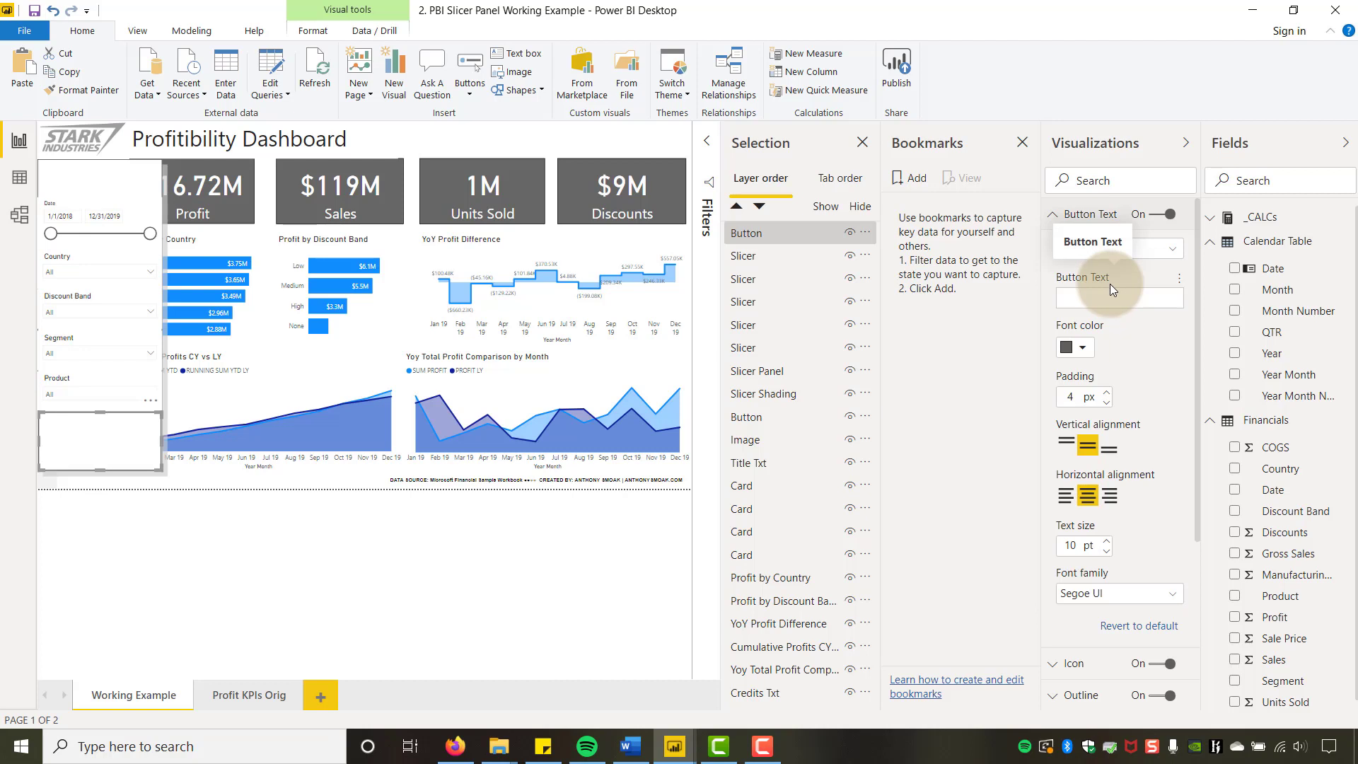
left_click(1116, 299)
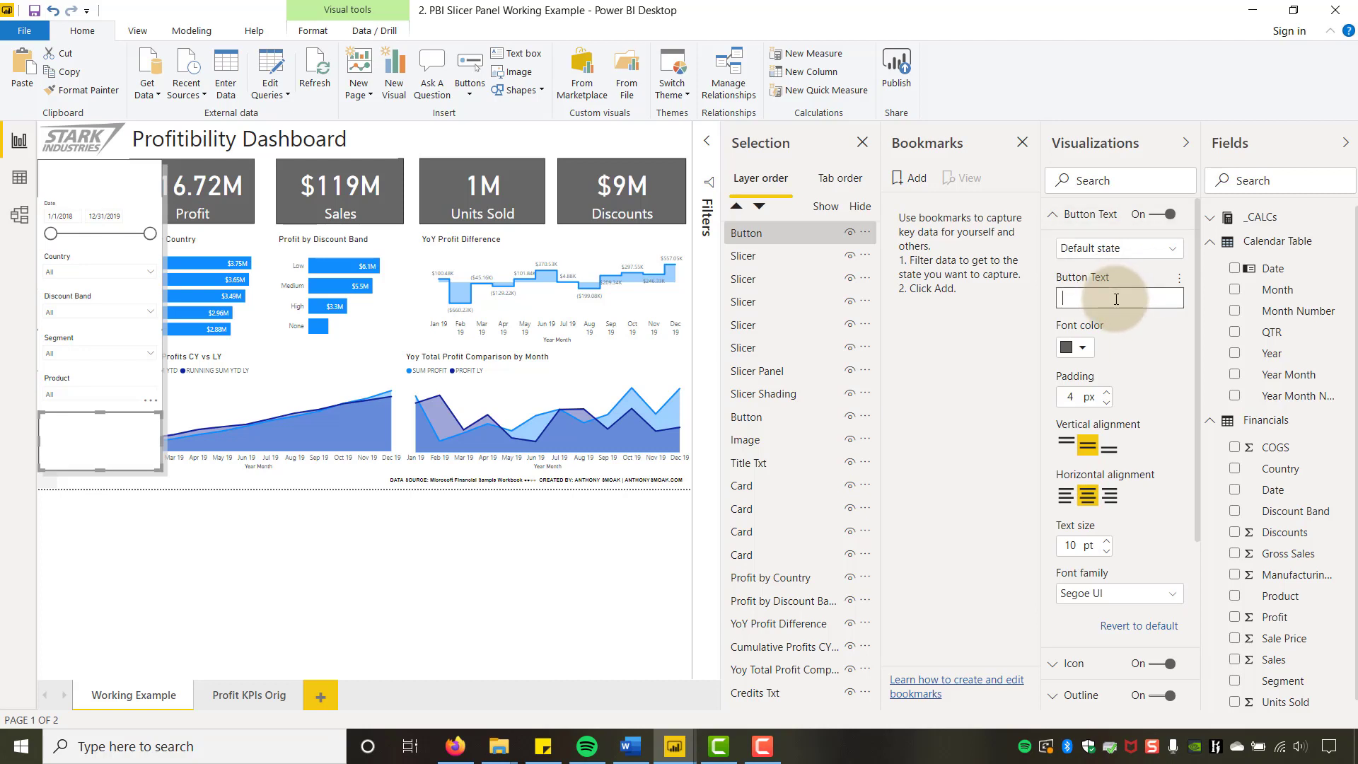
type("CLEAR FILTER")
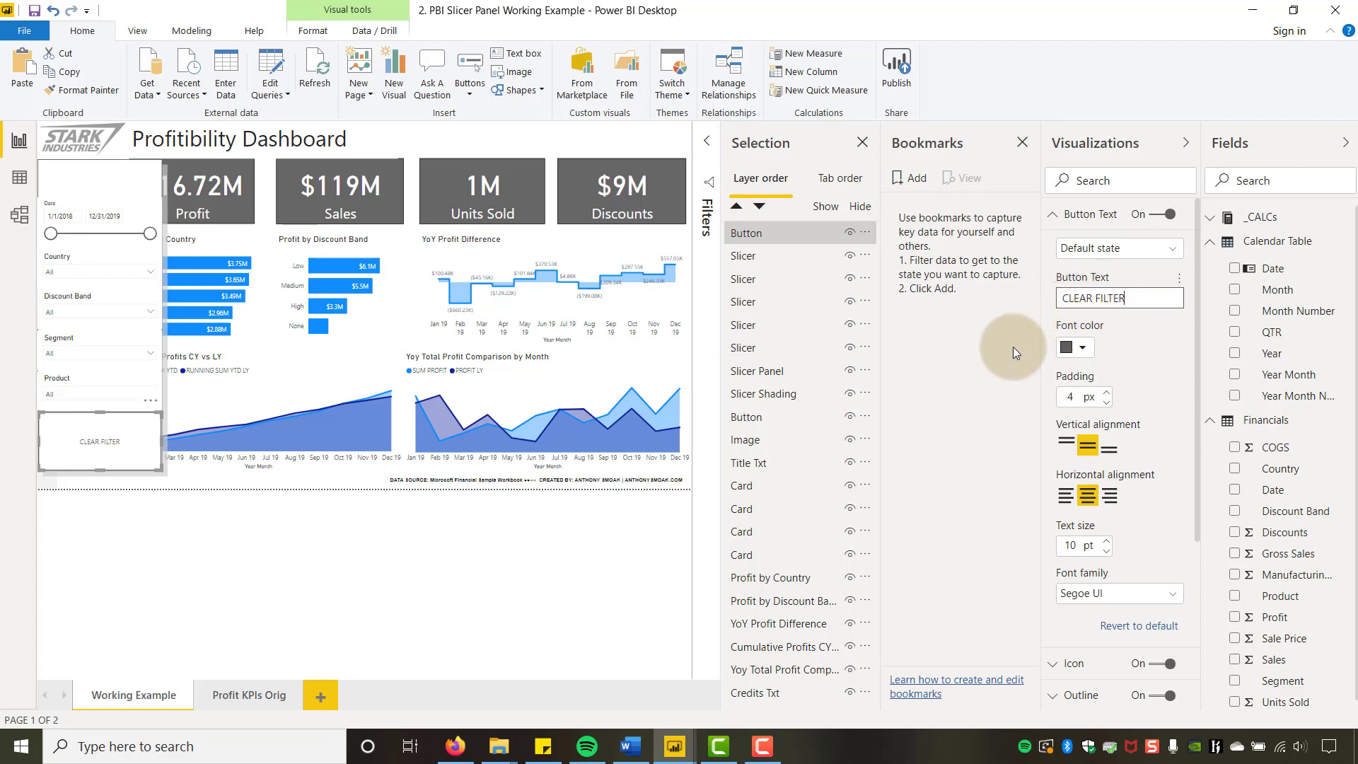
- Set the CLEAR FILTER button's font color to black and its text size to 17 pt
left_click(1082, 348)
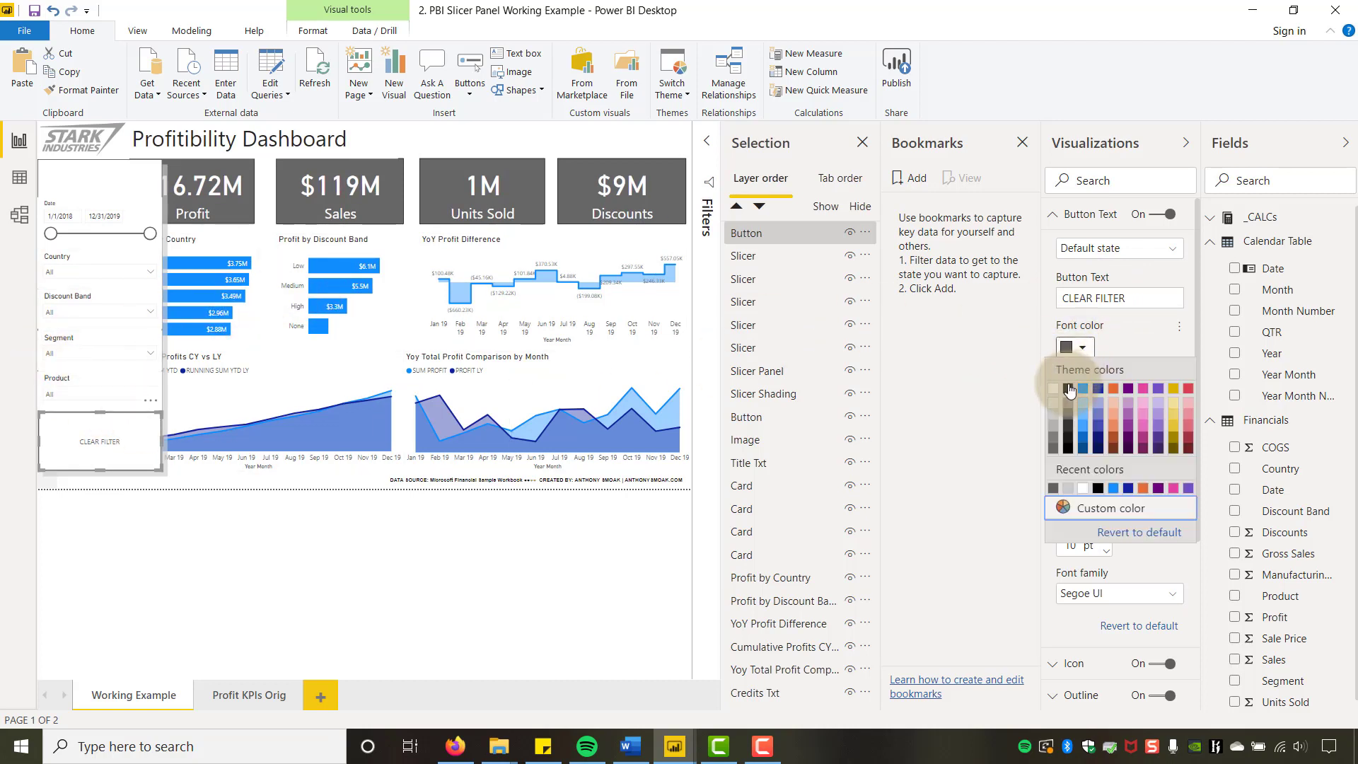
left_click(1087, 522)
left_click(1105, 541)
left_click(1104, 541)
left_click(1105, 541)
left_click(1105, 541)
left_click(1105, 541)
left_click(1105, 541)
left_click(1105, 541)
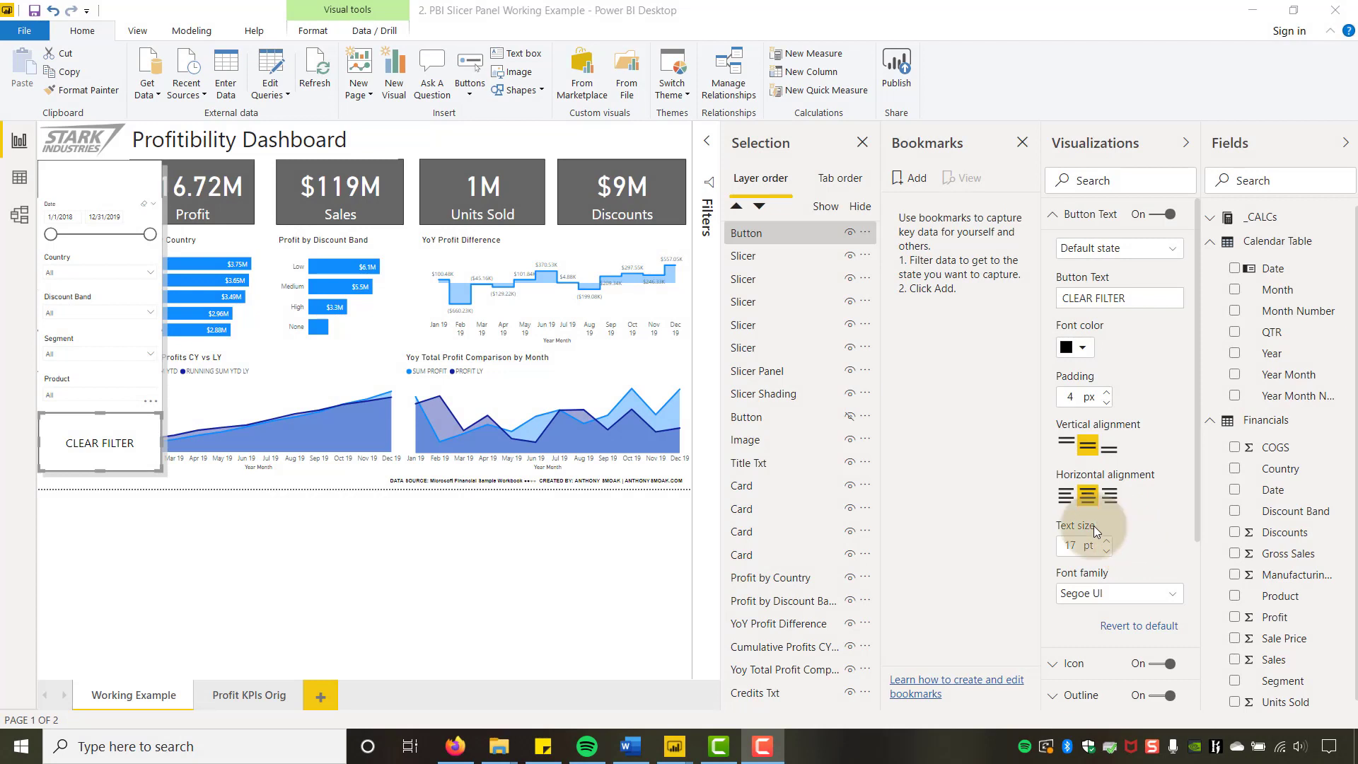
- Rename the CLEAR FILTER button as Clear Filter Button in the layer order
left_click(764, 242, "ctrl")
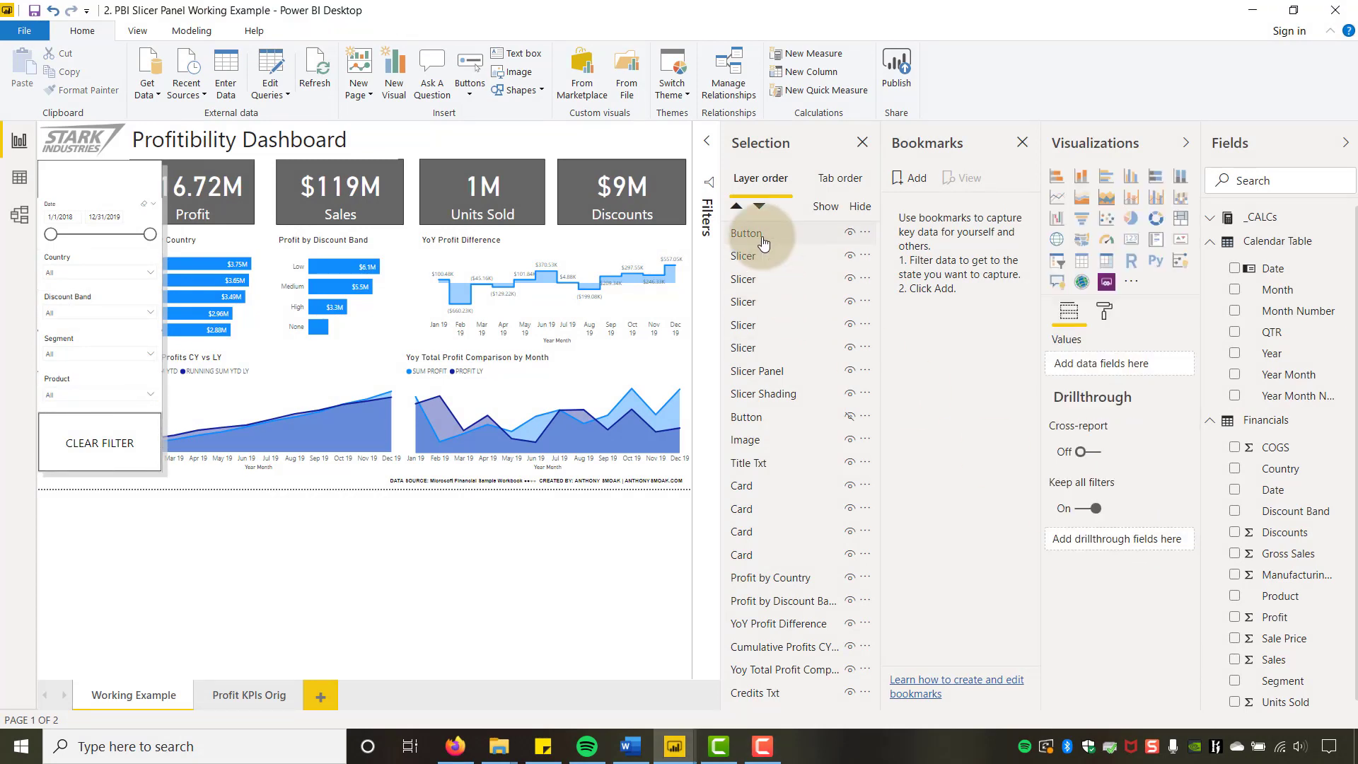
left_click(754, 242)
double_click(753, 243)
type("Clear Filter Button")
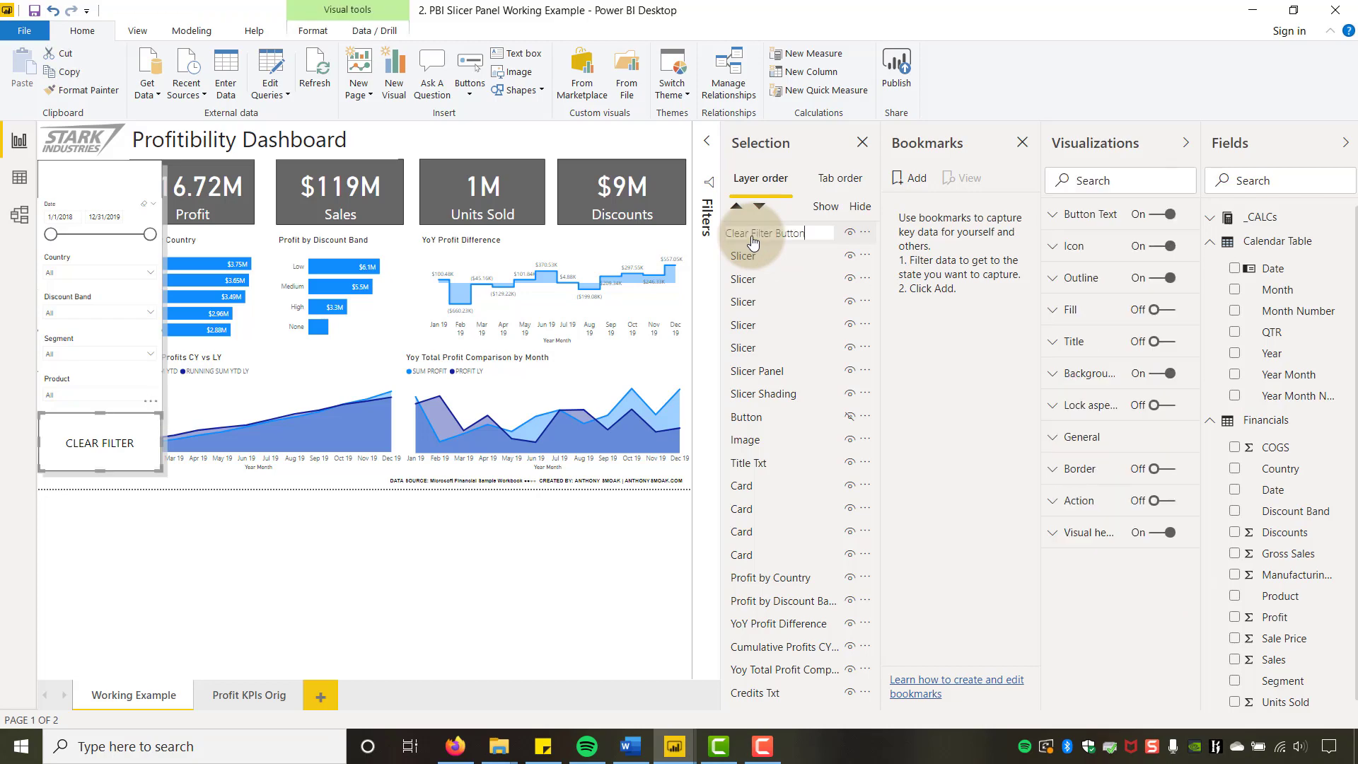
left_click(753, 423)
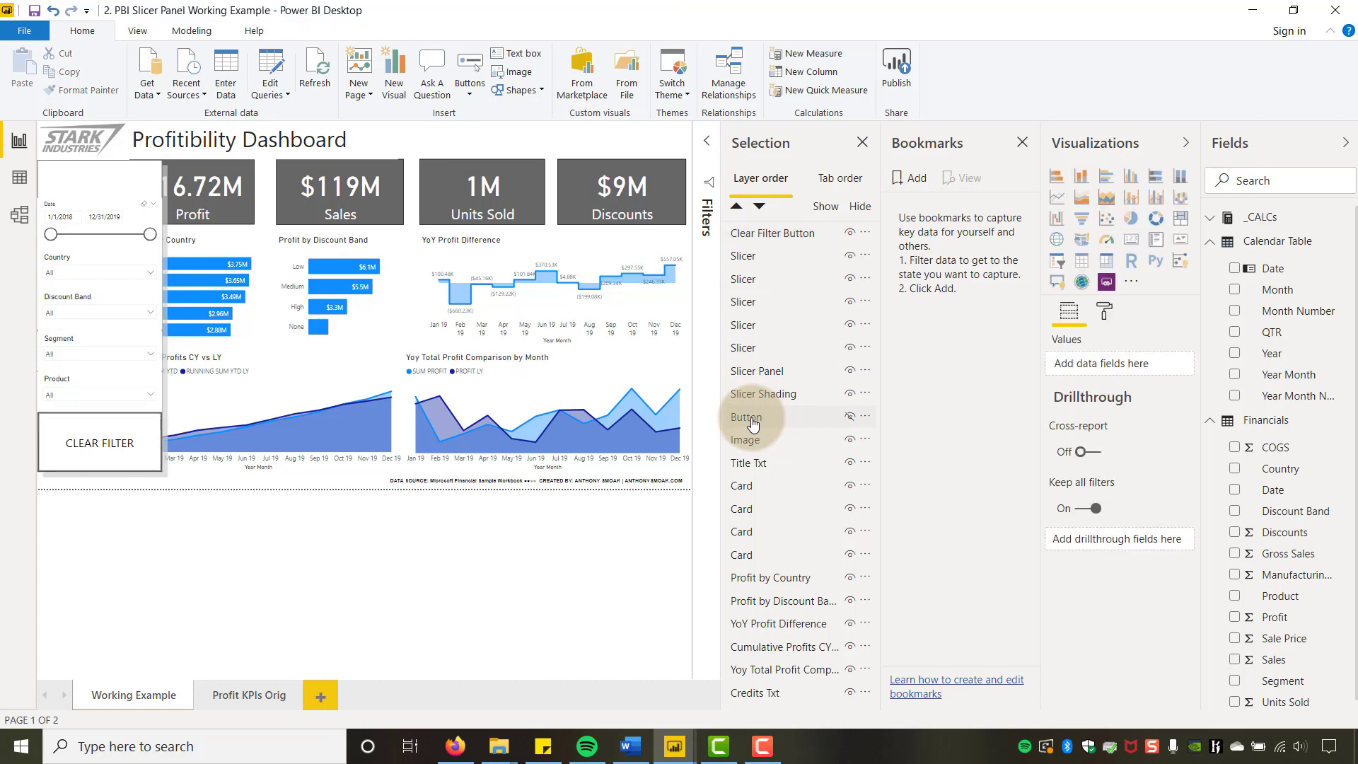
- Rename the hidden Button entry below Slicer Shading in the layer order as Show Slicer Button
double_click(754, 423)
type("Show Slicer")
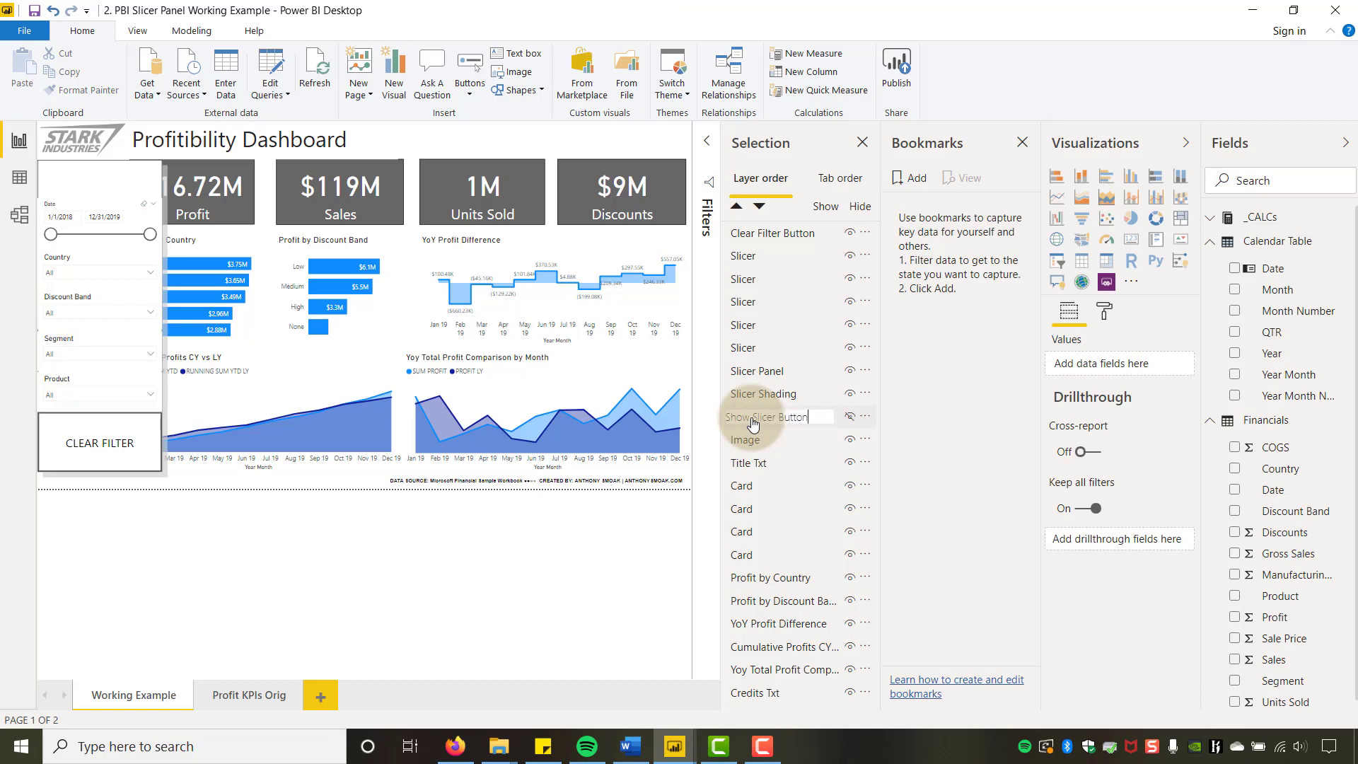
left_click(943, 455)
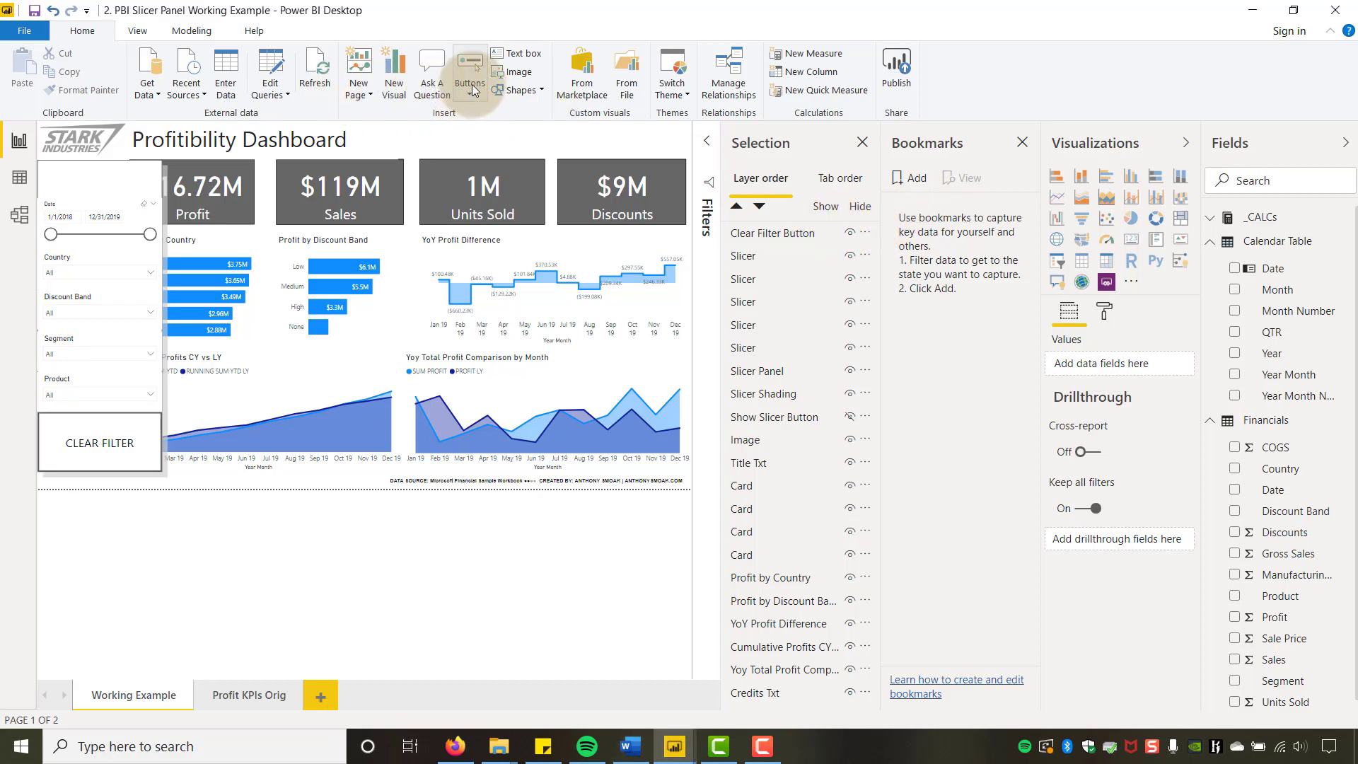
- Insert a Reset button and fit it into the free area above the Date slicer, spanning the panel's width
left_click(471, 89)
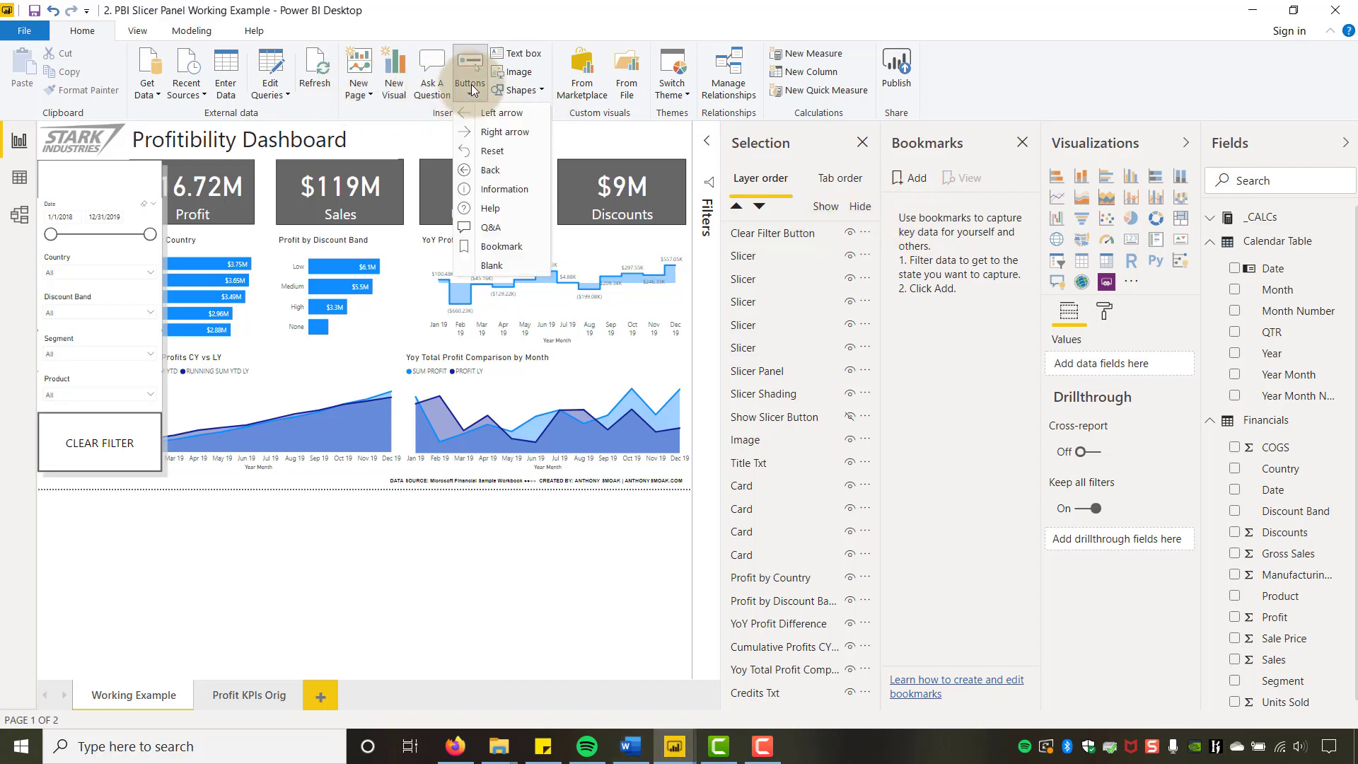
left_click(493, 153)
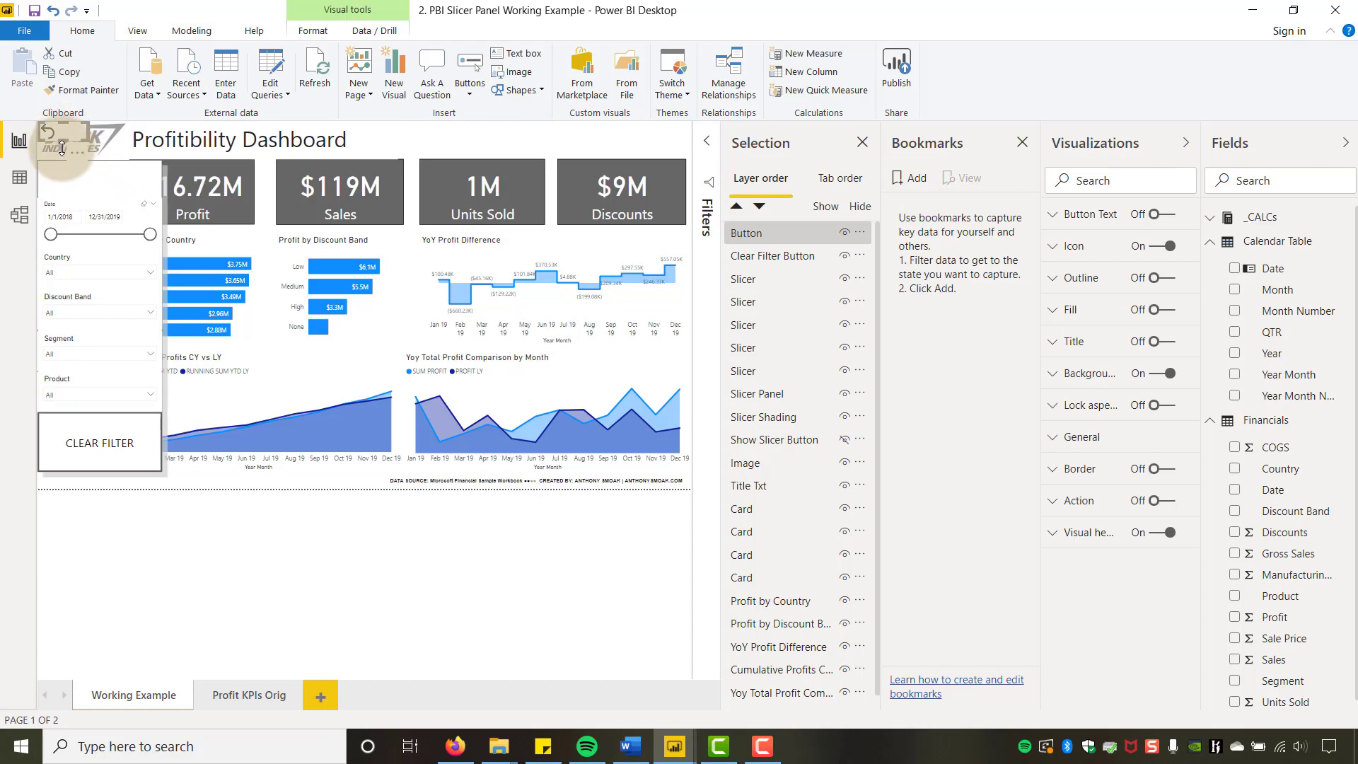
left_click_drag(56, 133, 157, 185)
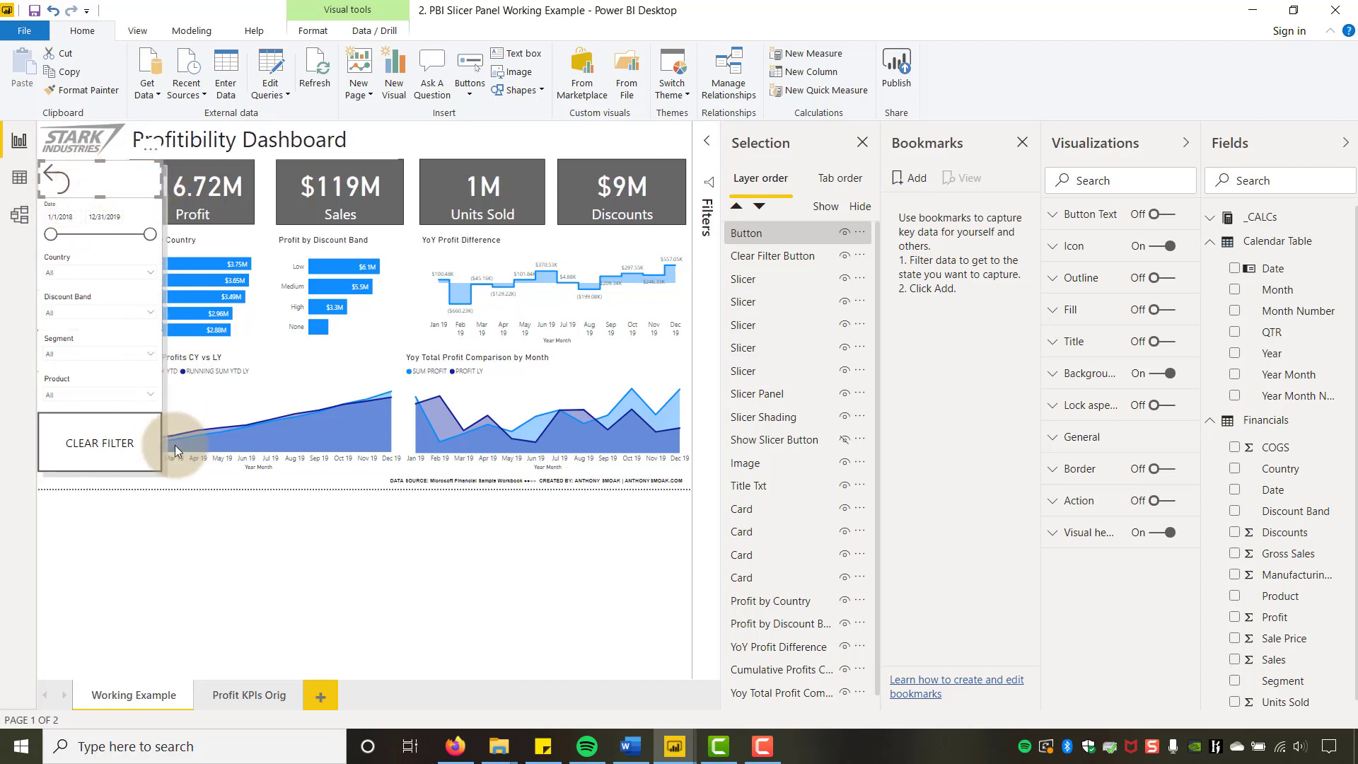
left_click(198, 565)
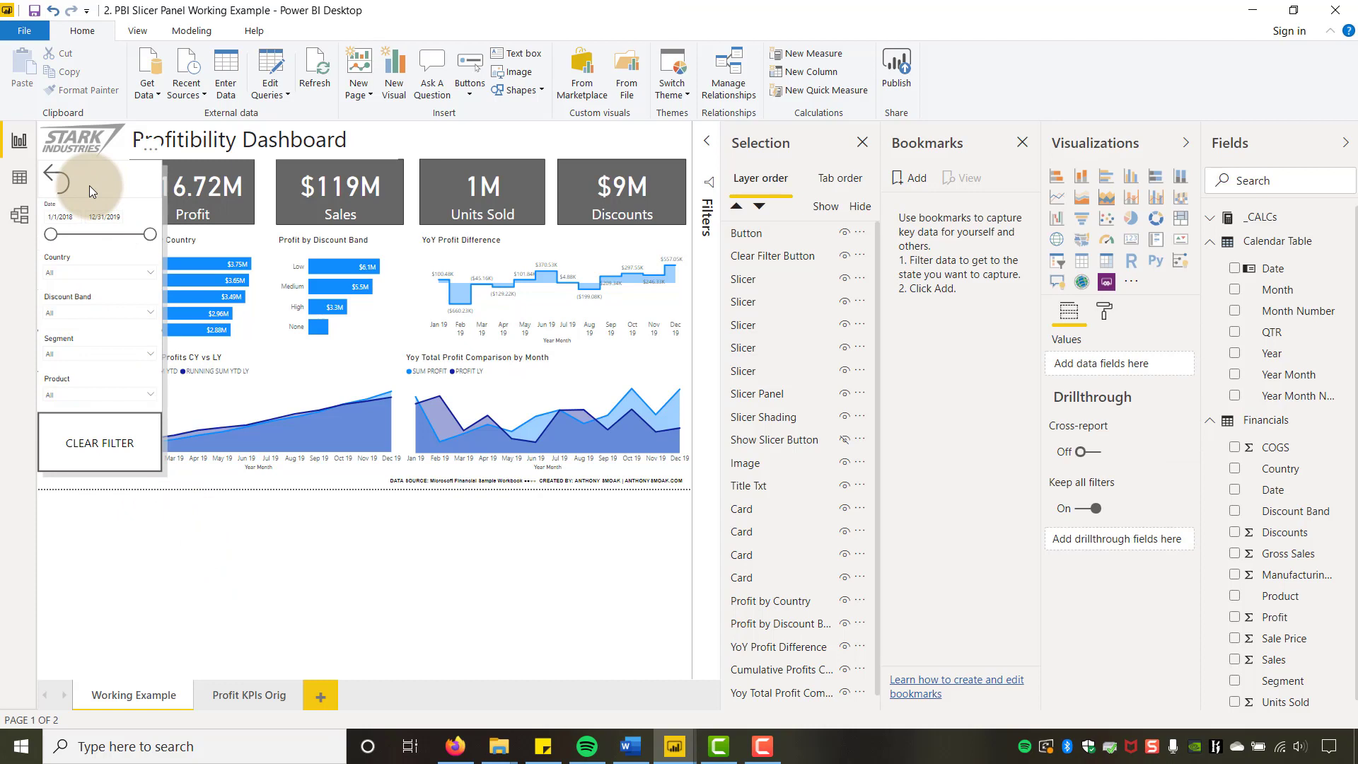
- Rename the reset arrow button as Hide Slicer Button in the layer order
left_click(763, 237)
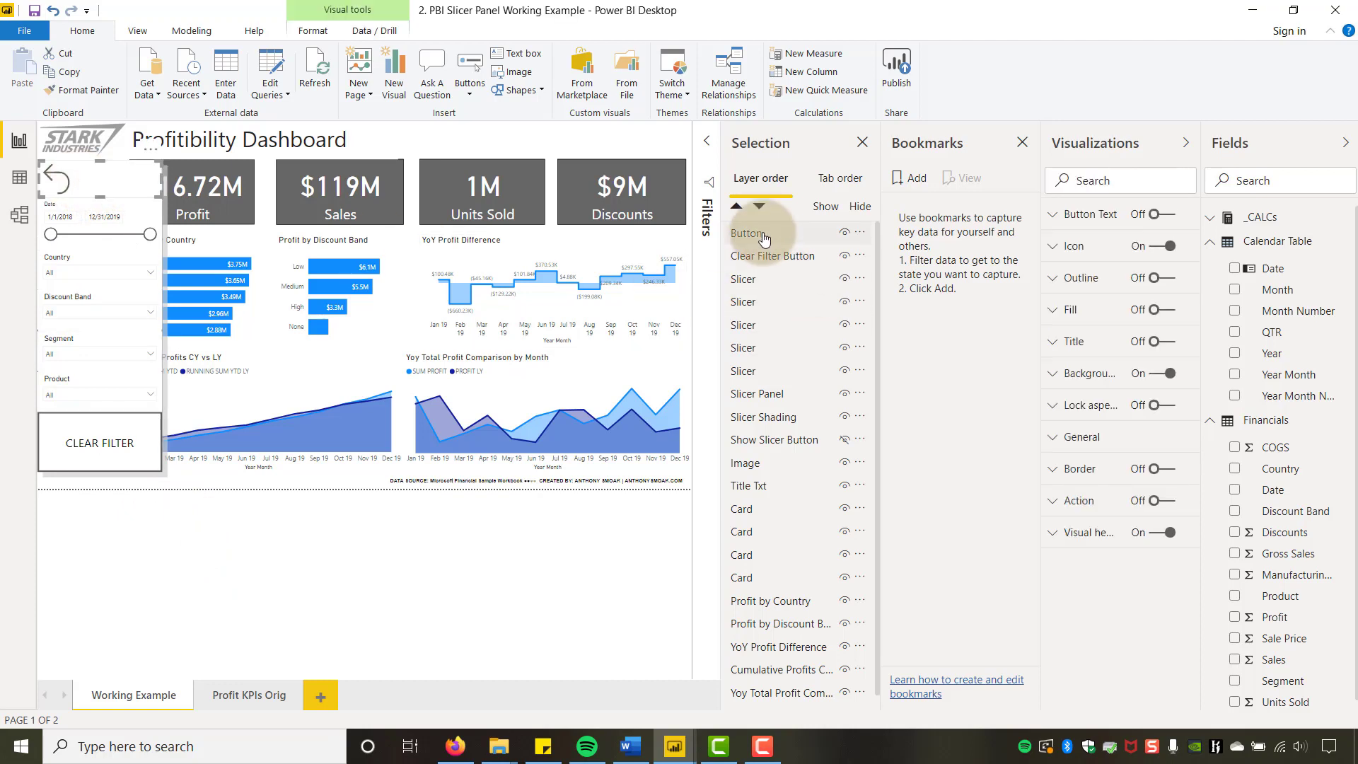
double_click(763, 238)
type("Show")
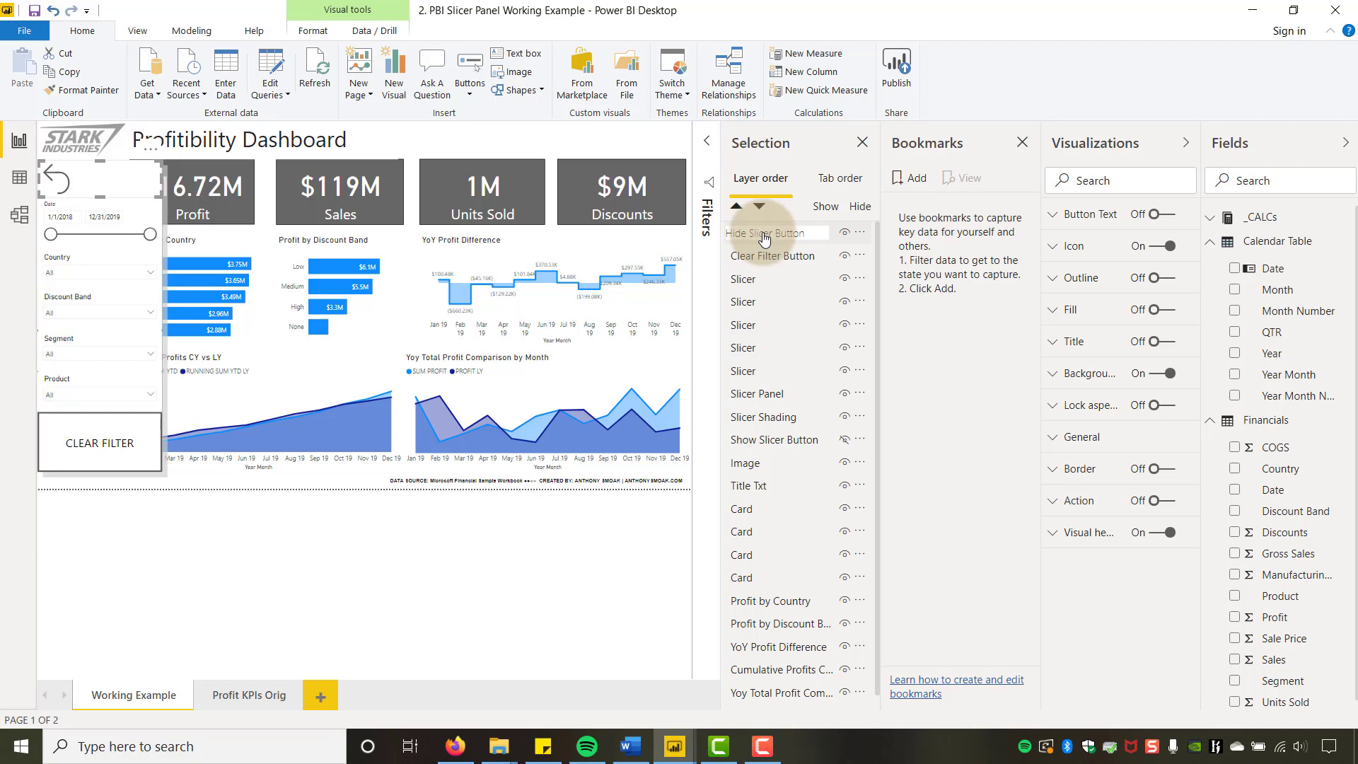
key("Return")
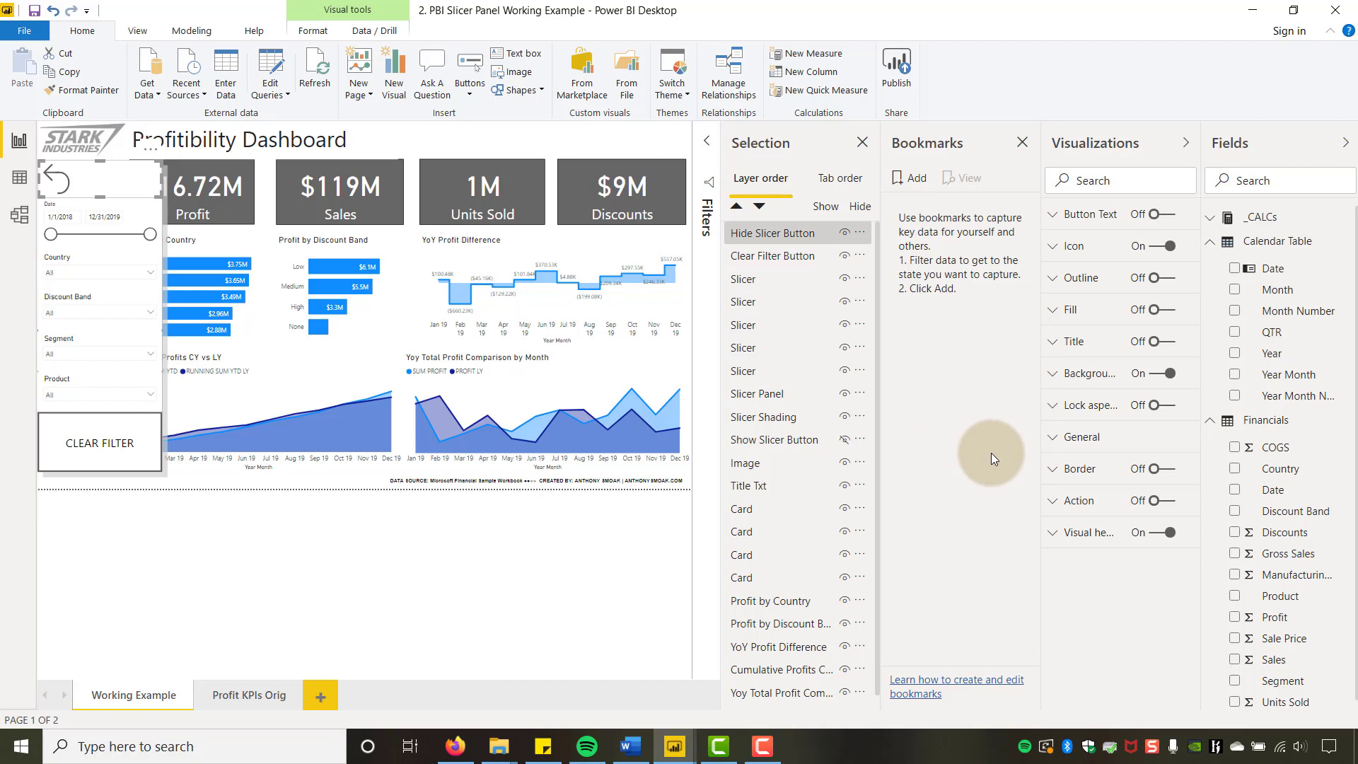
left_click(533, 532)
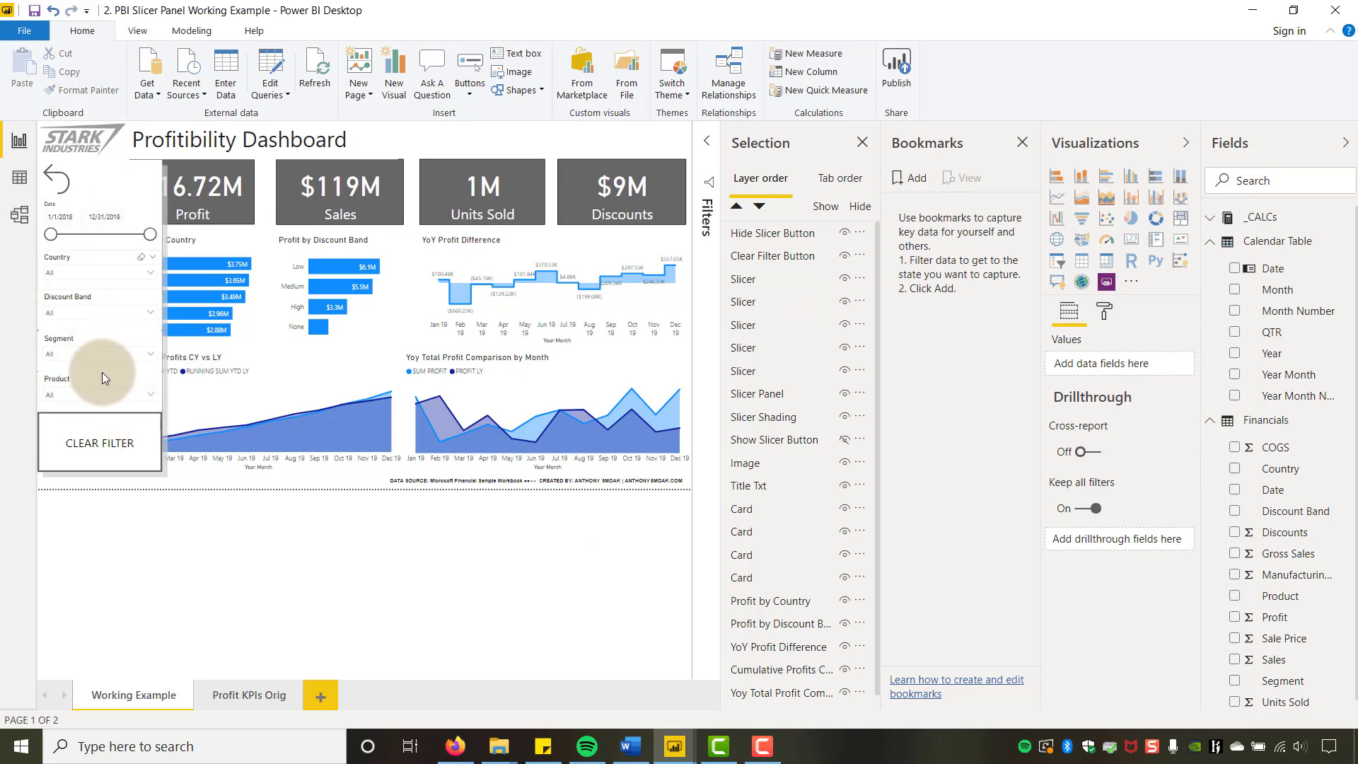
- Select the Hide Slicer, Clear Filter and Show Slicer buttons, all five slicers, Slicer Panel and Slicer Shading together, keeping the Show Slicer Button hidden
left_click(775, 235)
left_click(774, 258, "ctrl")
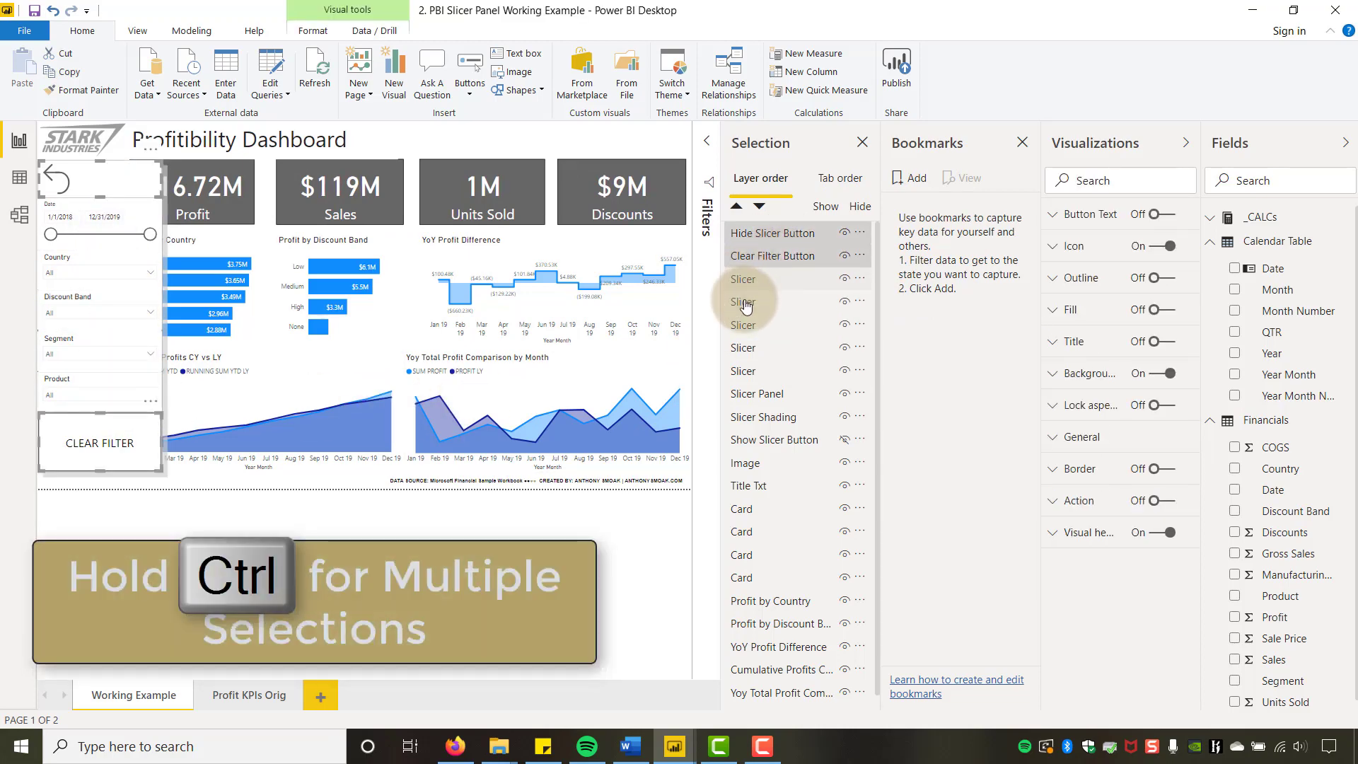
left_click(743, 279, "ctrl")
left_click(743, 302, "ctrl")
left_click(743, 327, "ctrl")
left_click(743, 348, "ctrl")
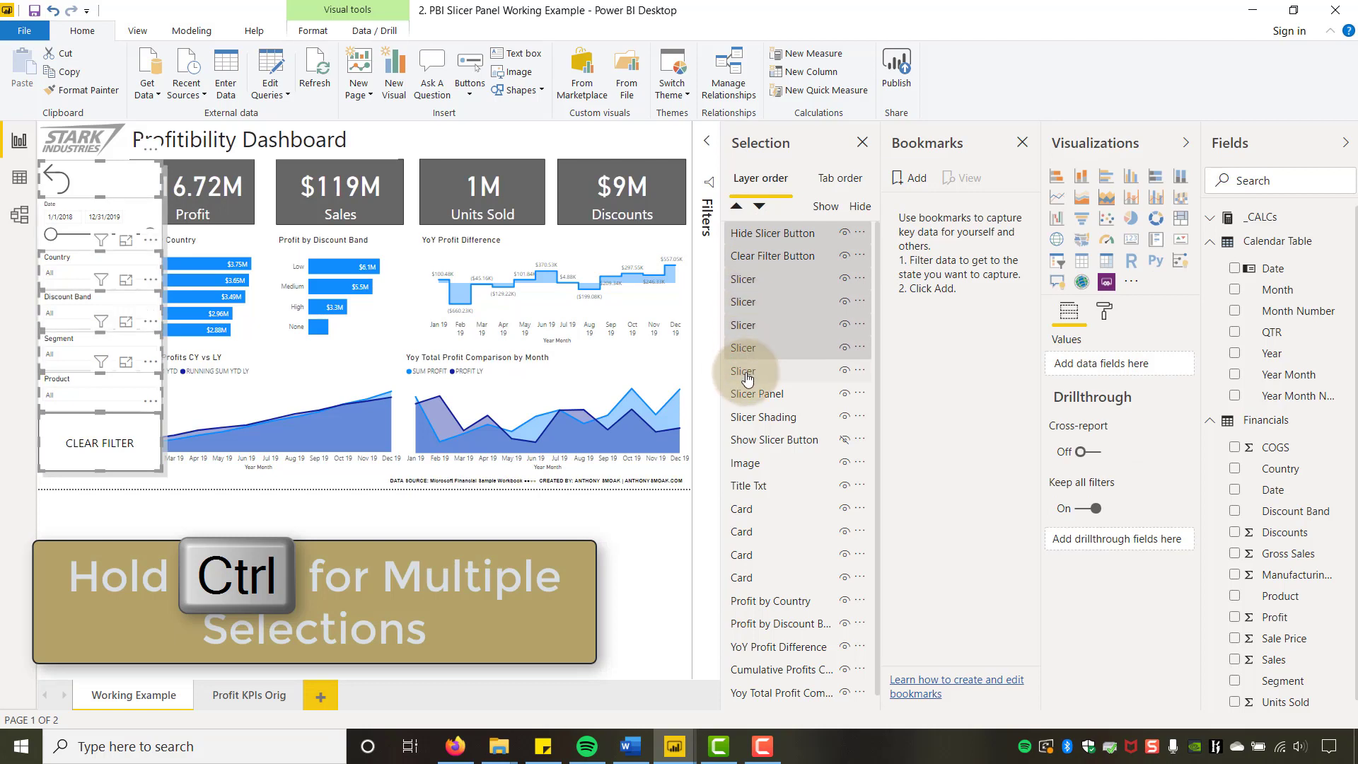
left_click(744, 371, "ctrl")
left_click(757, 396, "ctrl")
left_click(758, 417, "ctrl")
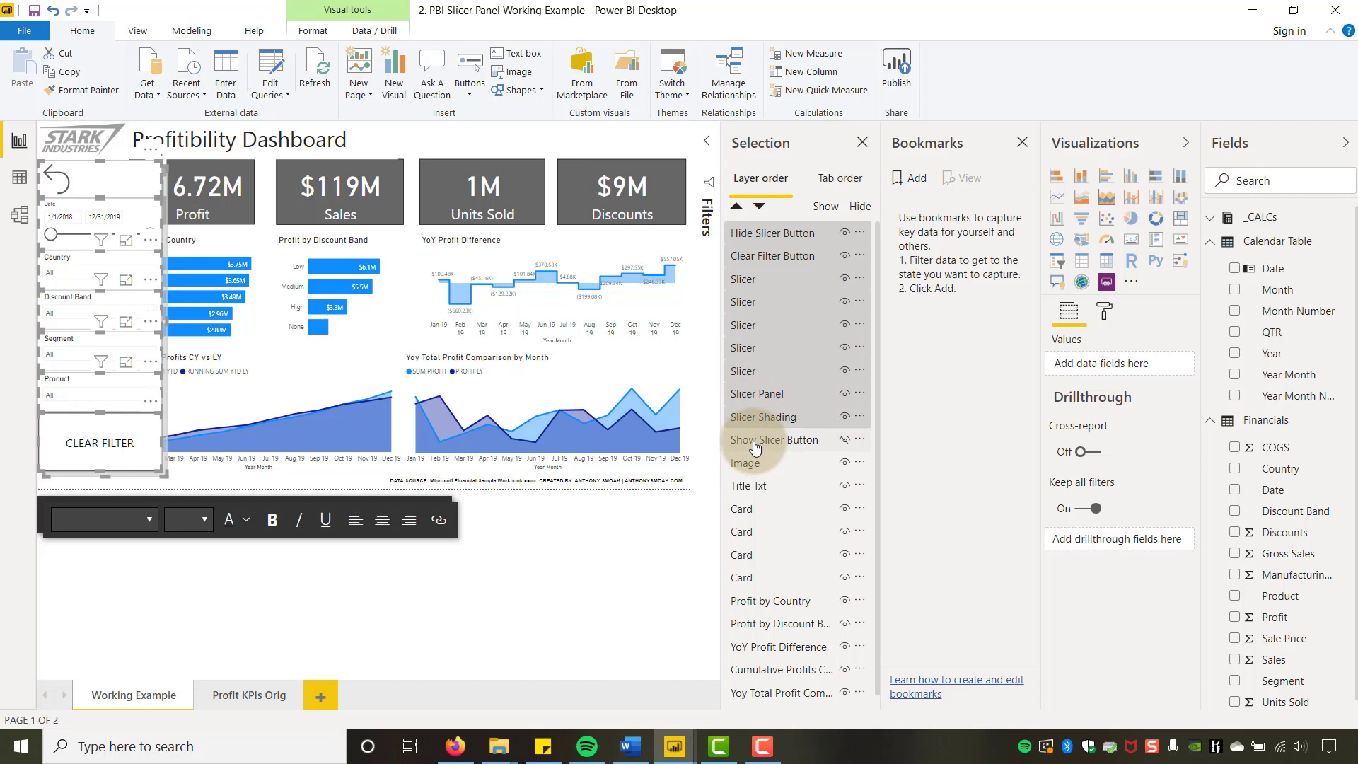
left_click(844, 440)
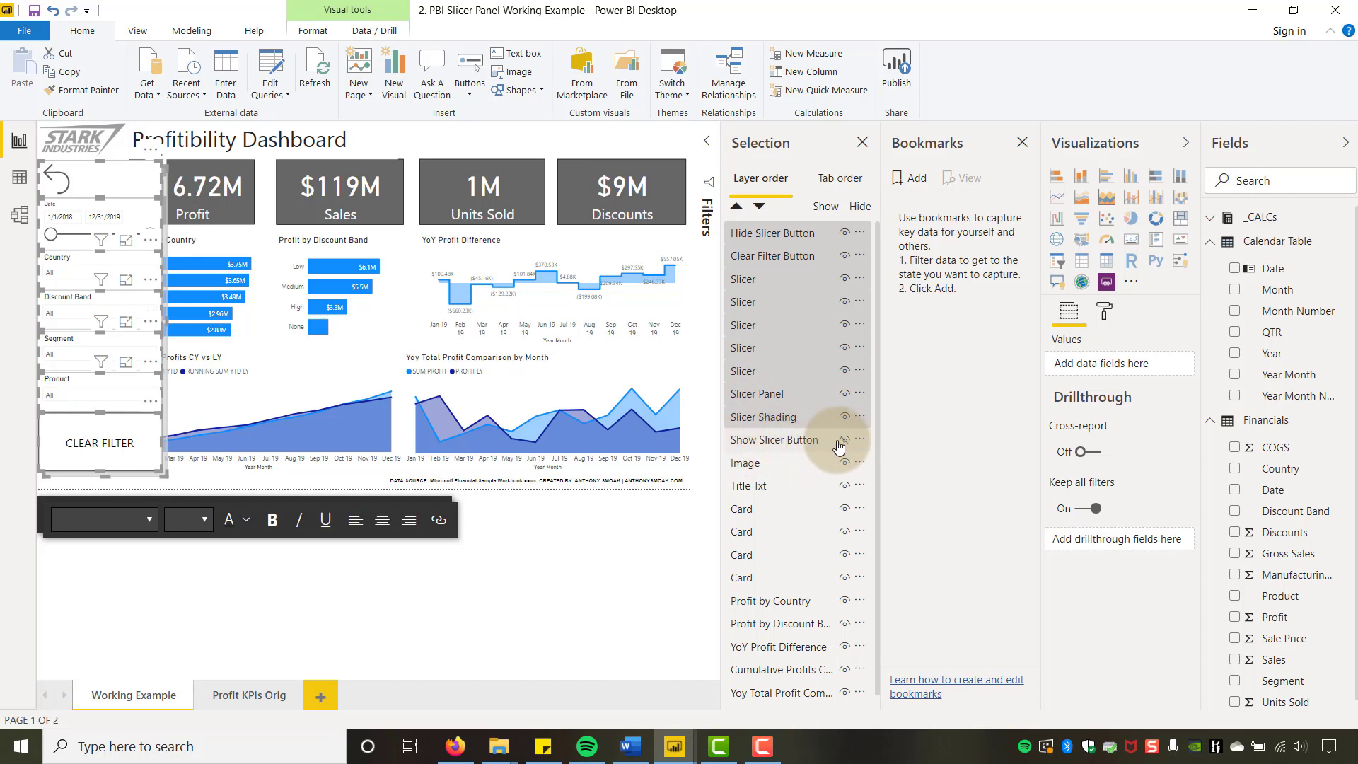
left_click(844, 440)
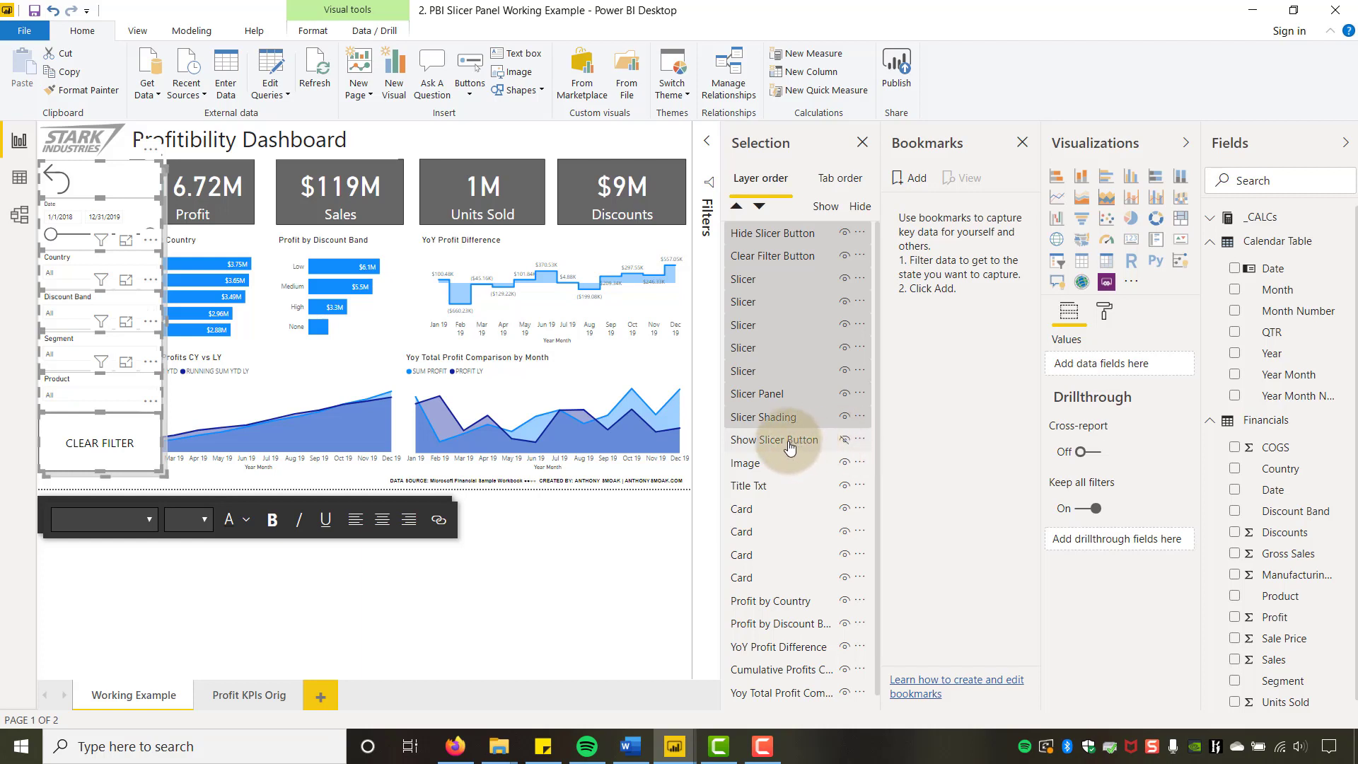
left_click(844, 440)
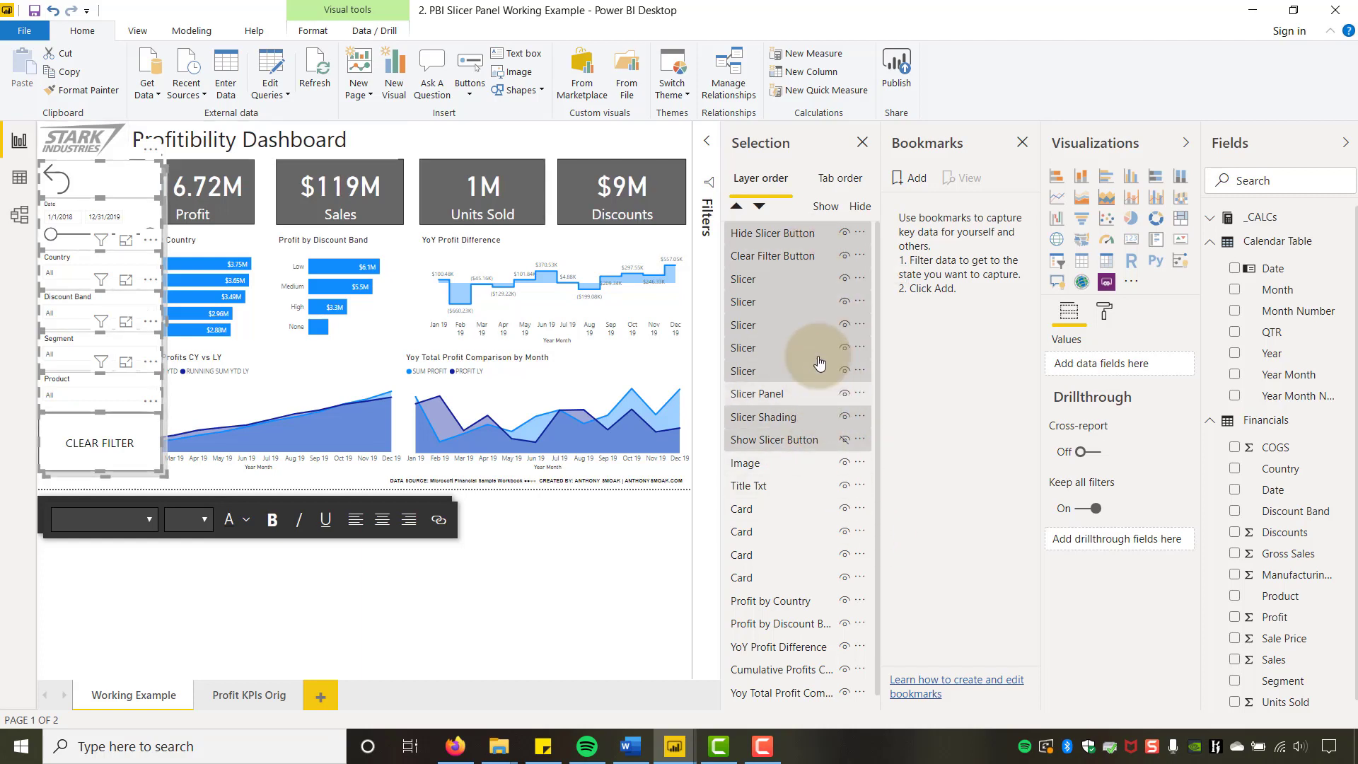
- Add a bookmark of the open panel state and name it Show Slicer
left_click(918, 181)
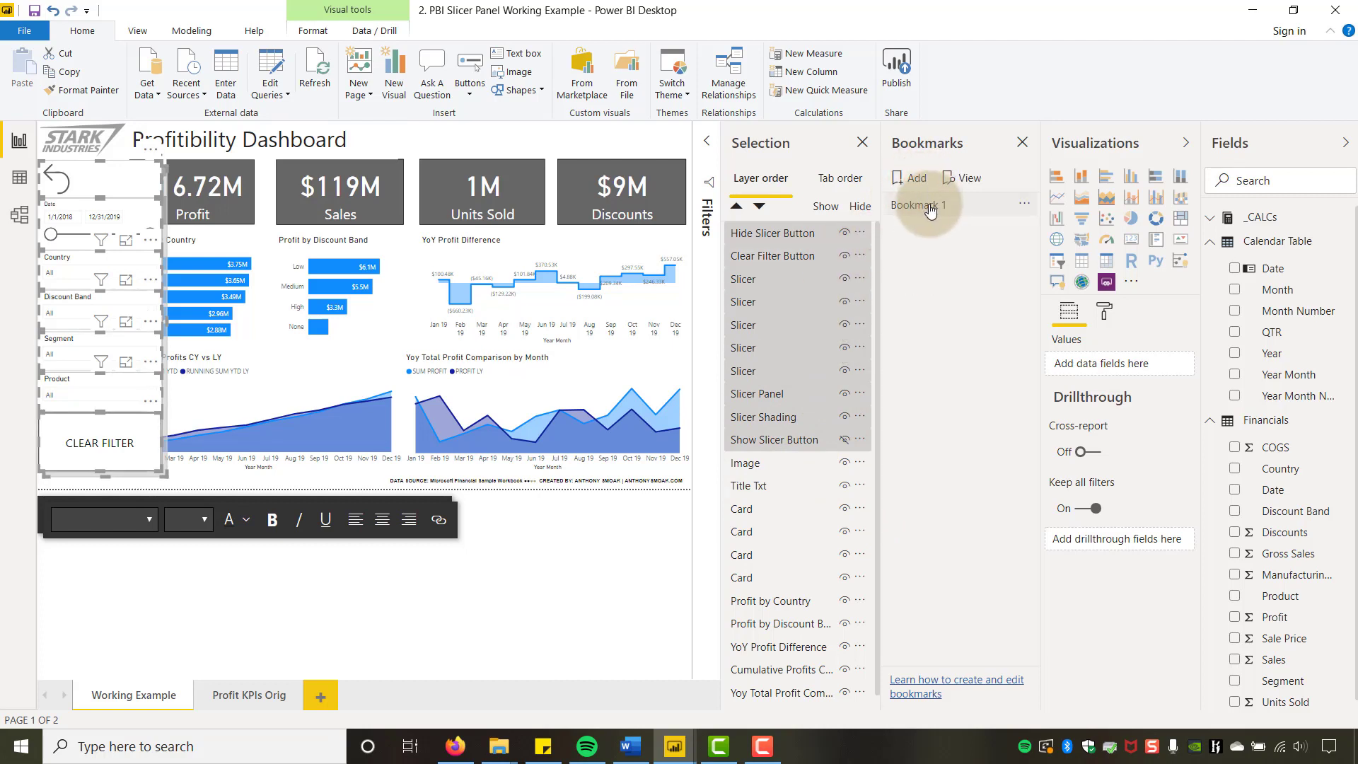
double_click(930, 205)
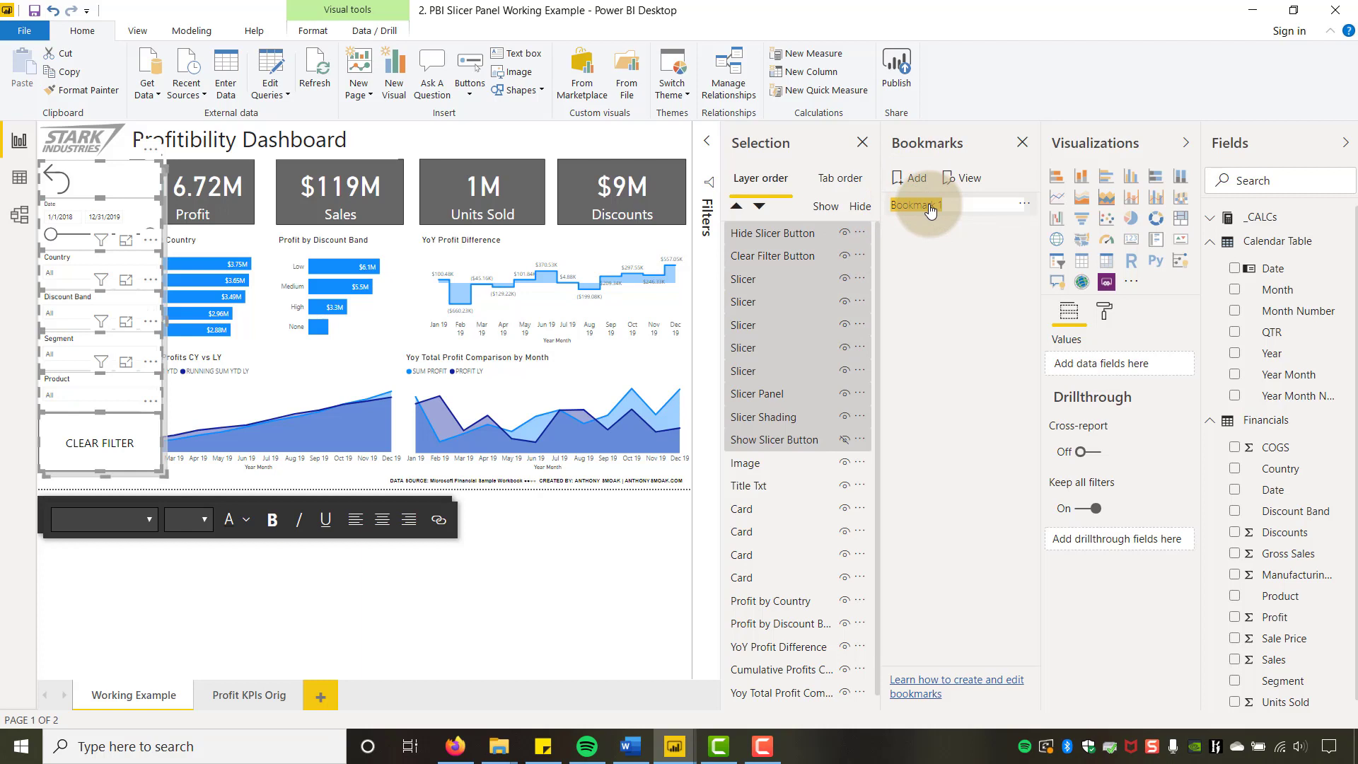
type("SHo")
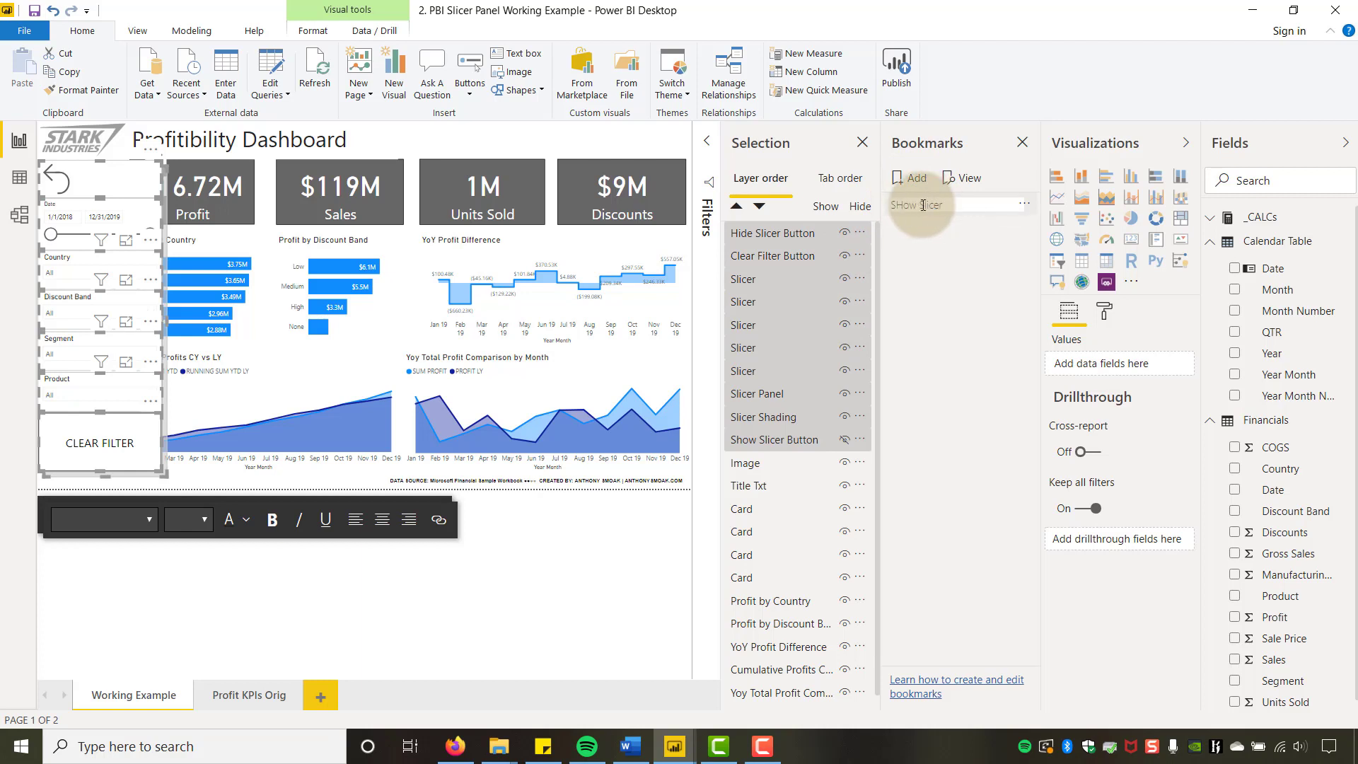
type("w Slicer")
left_click(905, 205)
key("BackSpace")
type("h")
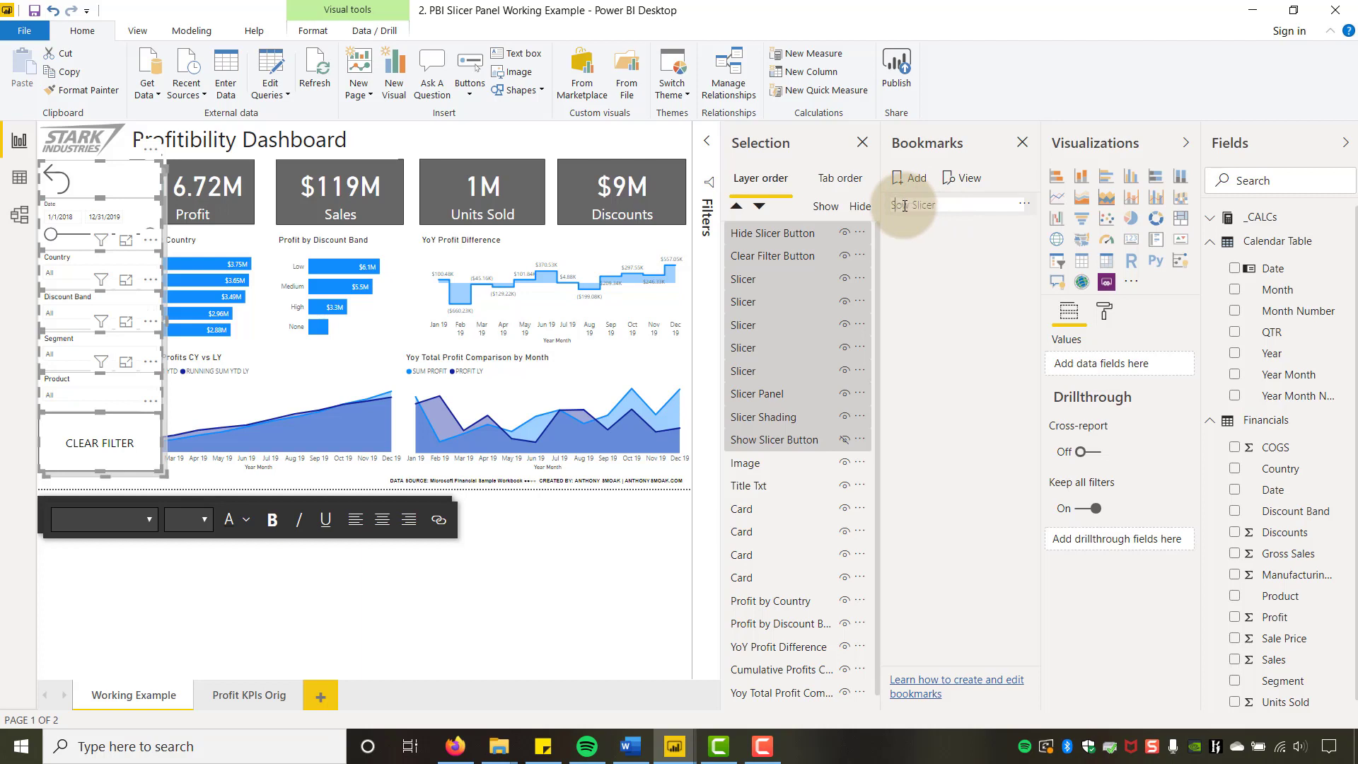
key("Return")
- Turn off Data for the Show Slicer bookmark and apply it to selected visuals only
left_click(1025, 205)
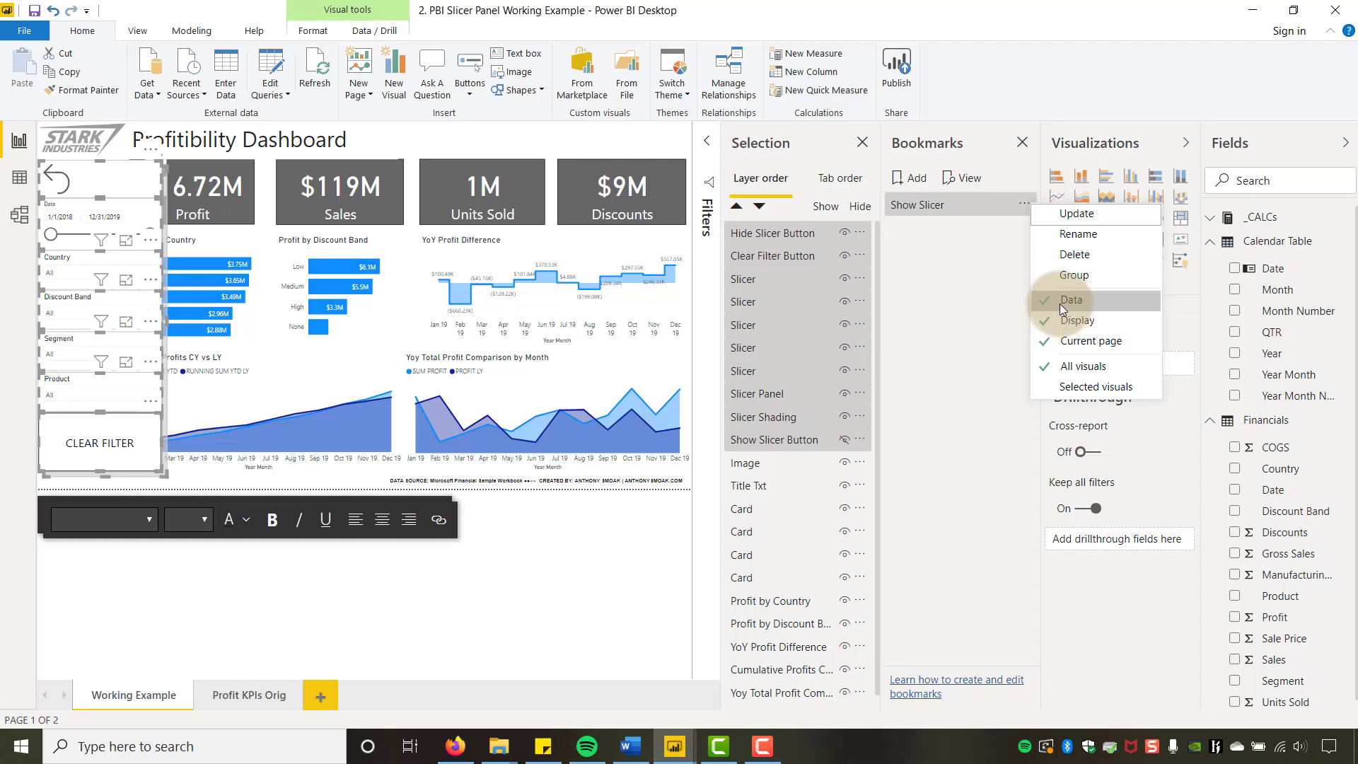
left_click(1036, 213)
left_click(1029, 211)
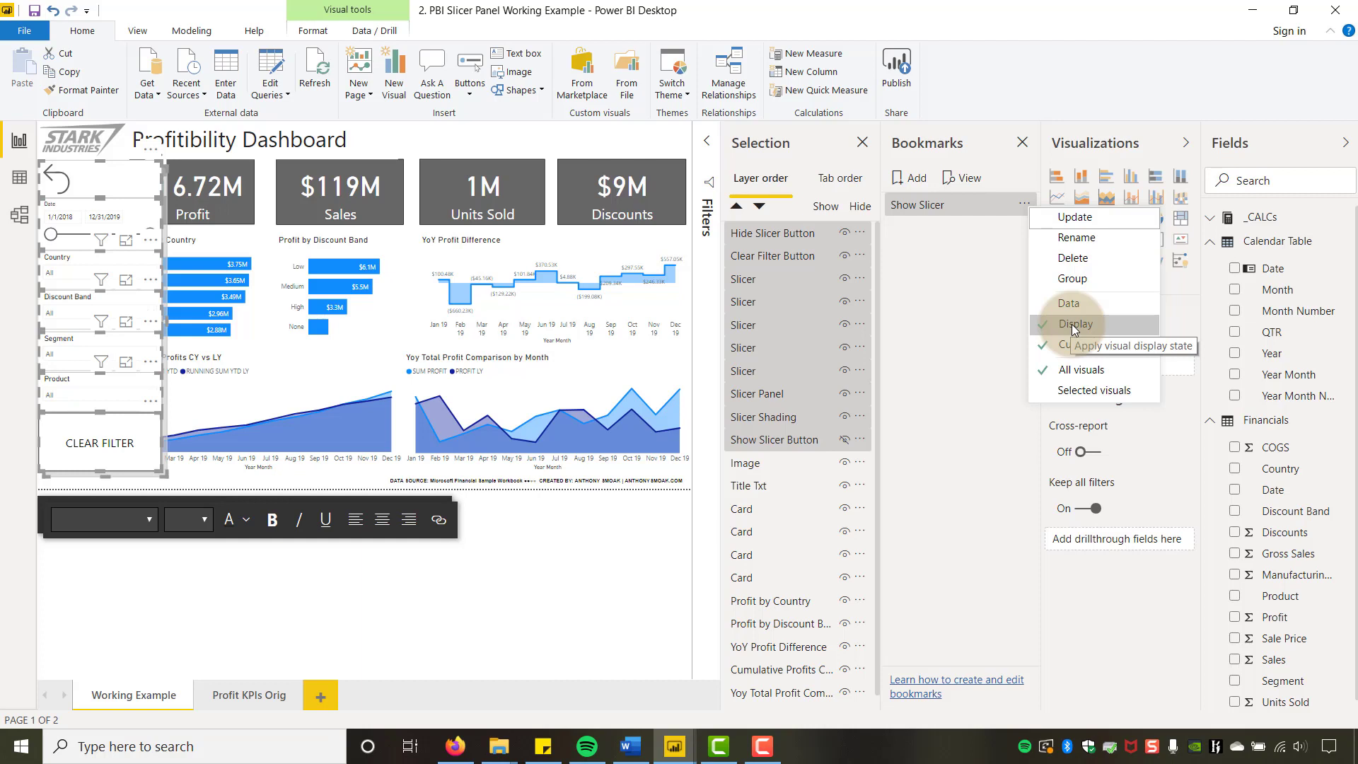
left_click(1054, 391)
left_click(996, 359)
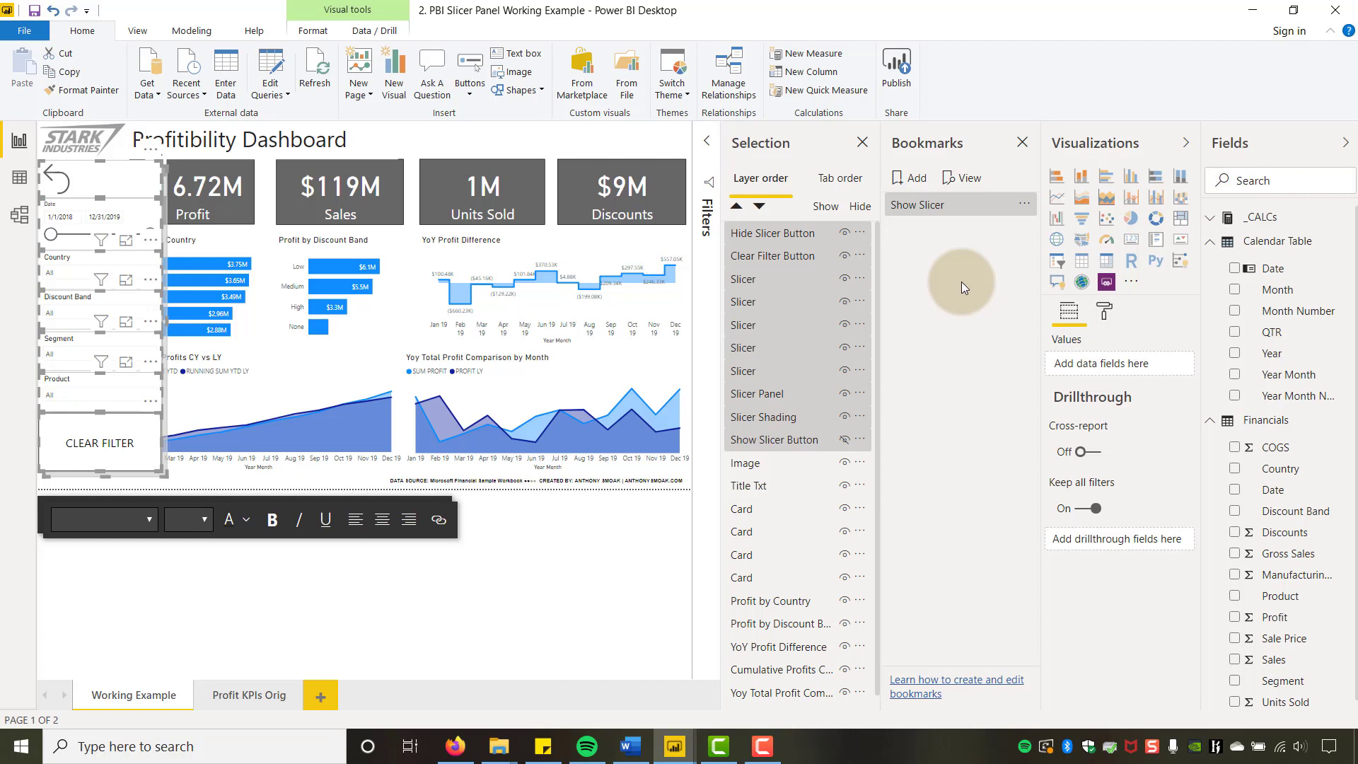
- Hide the Hide Slicer and Clear Filter buttons, all slicers, Slicer Panel and Slicer Shading, and make the Show Slicer Button visible
left_click(844, 233)
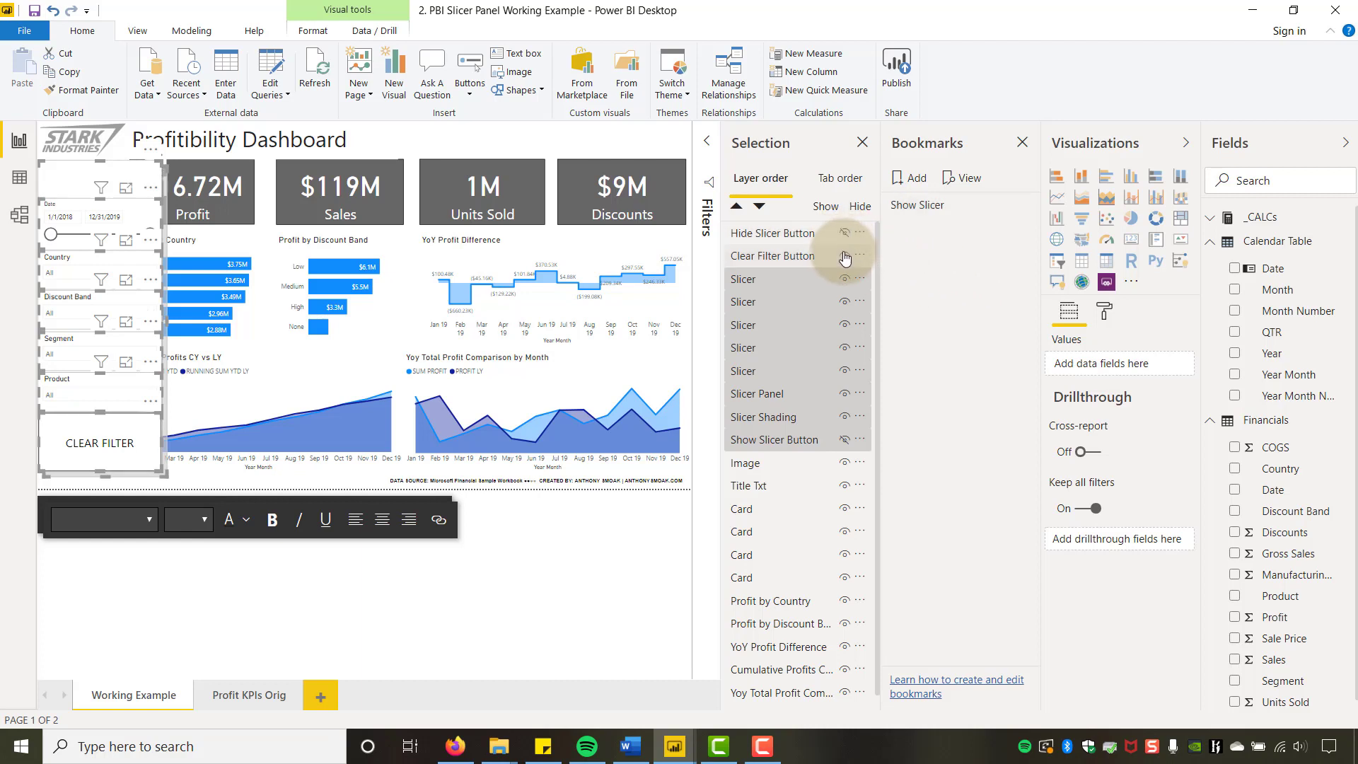
left_click(844, 256)
left_click(844, 278)
left_click(844, 301)
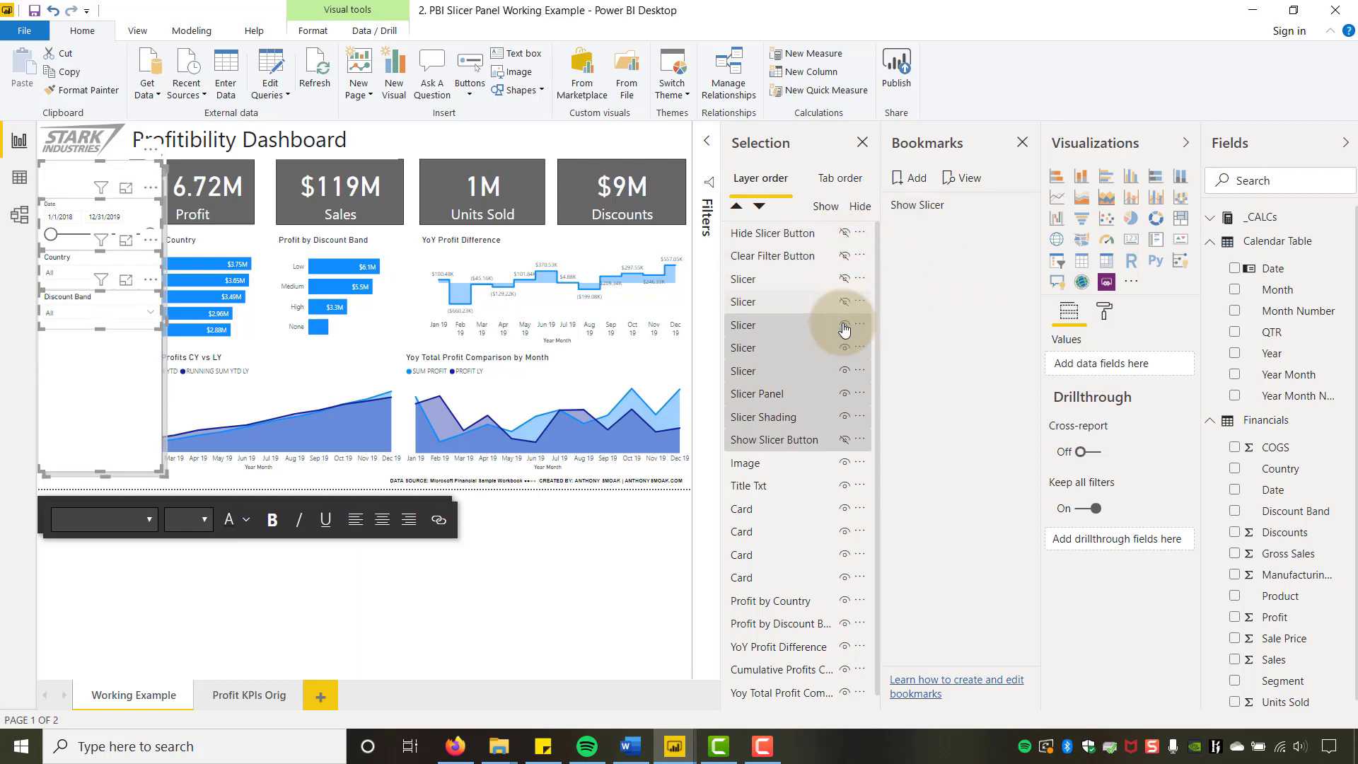
left_click(844, 324)
left_click(844, 347)
left_click(845, 371)
left_click(846, 393)
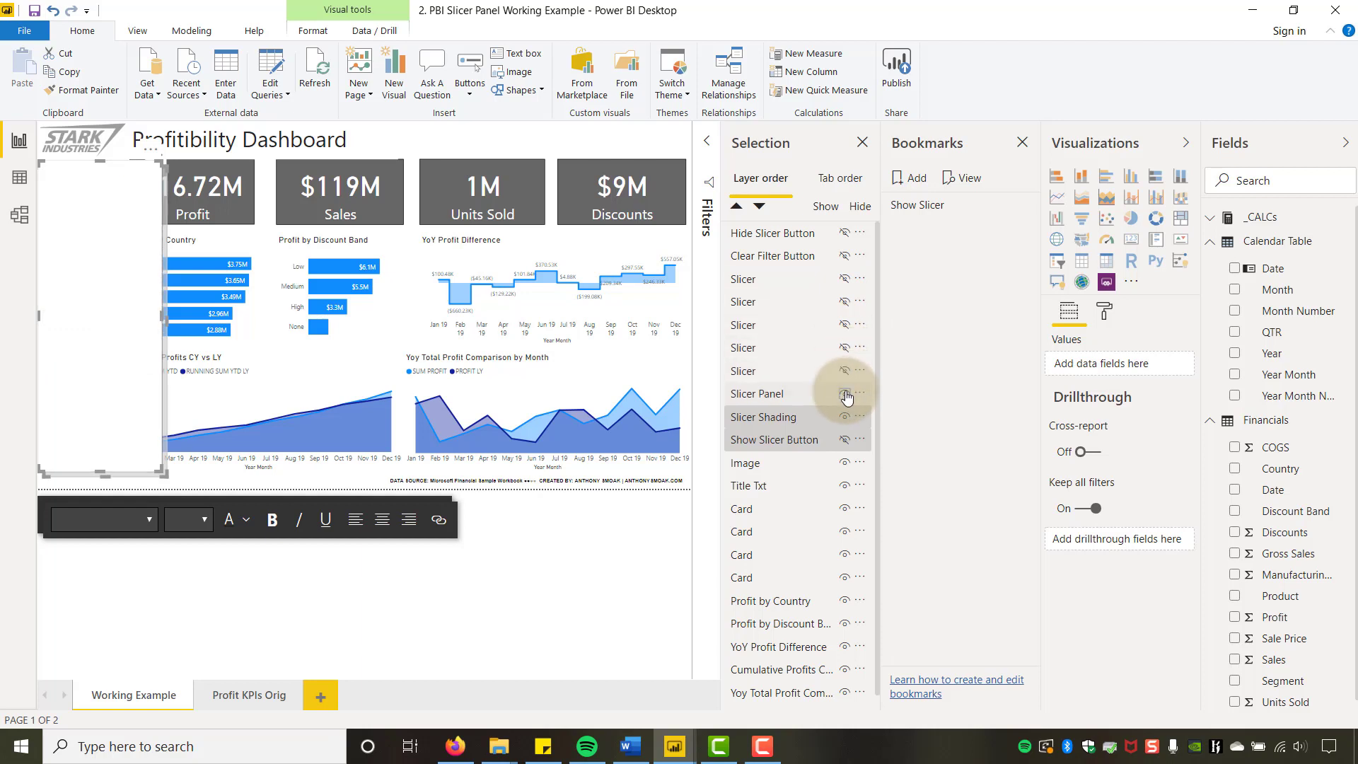
left_click(845, 416)
left_click(845, 439)
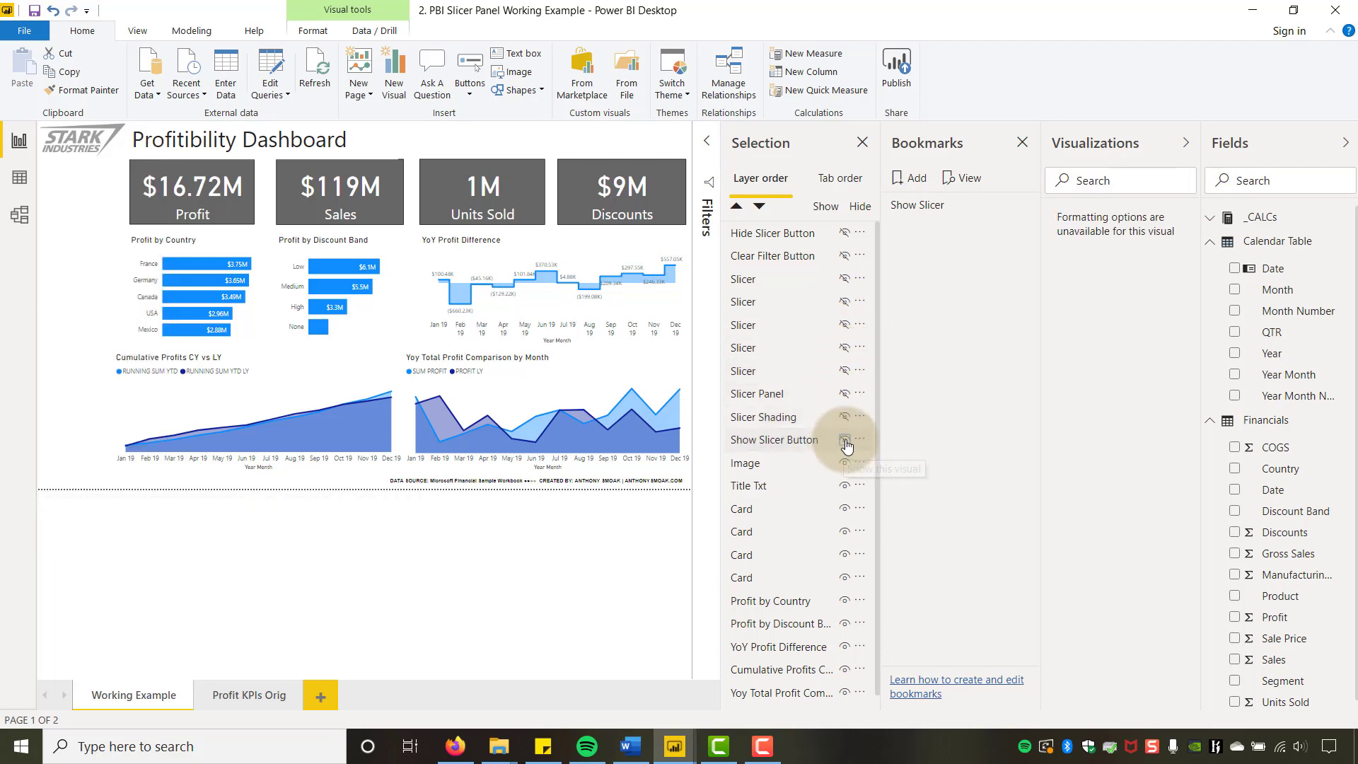
left_click(845, 440)
- Select every layer entry from Show Slicer Button up through Hide Slicer Button together
left_click(740, 451)
left_click(803, 444)
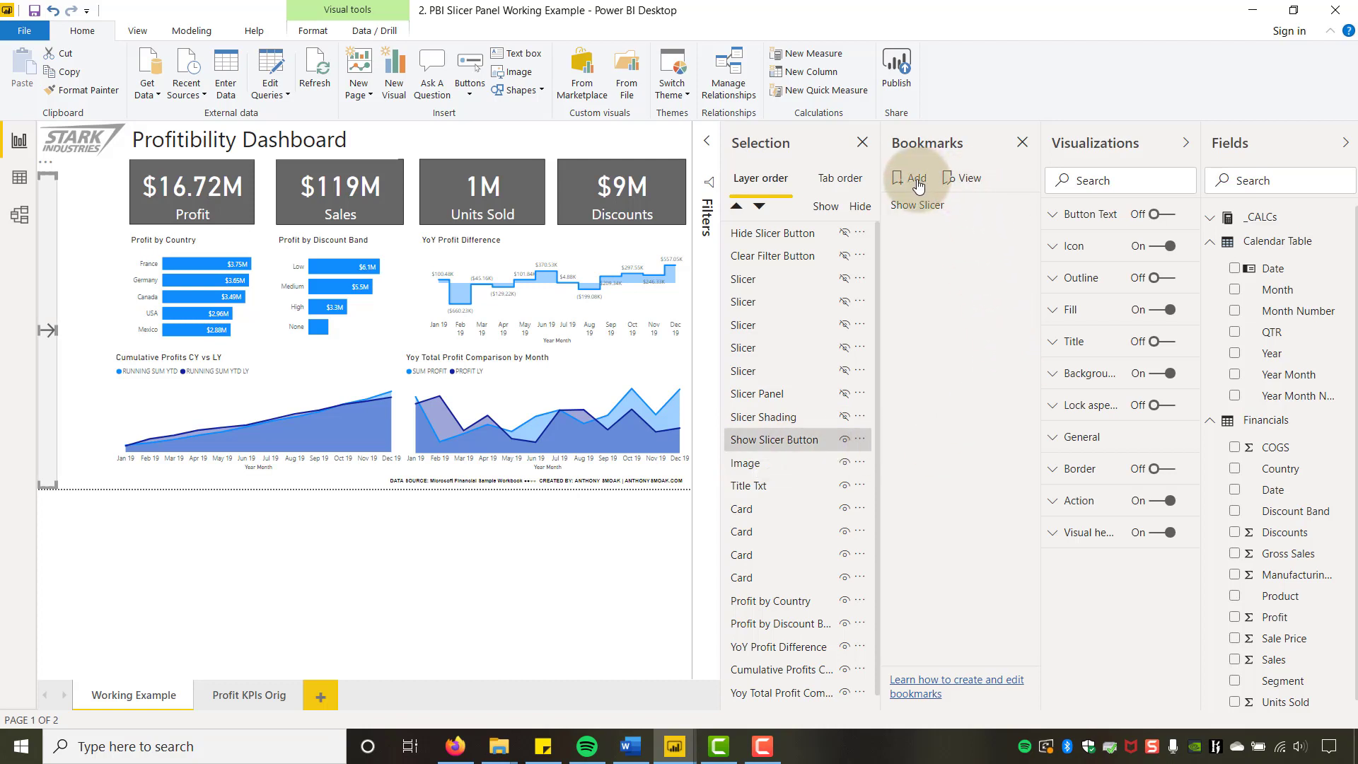
left_click(760, 395, "shift")
left_click(749, 352, "shift")
left_click(746, 319, "shift")
left_click(748, 302, "shift")
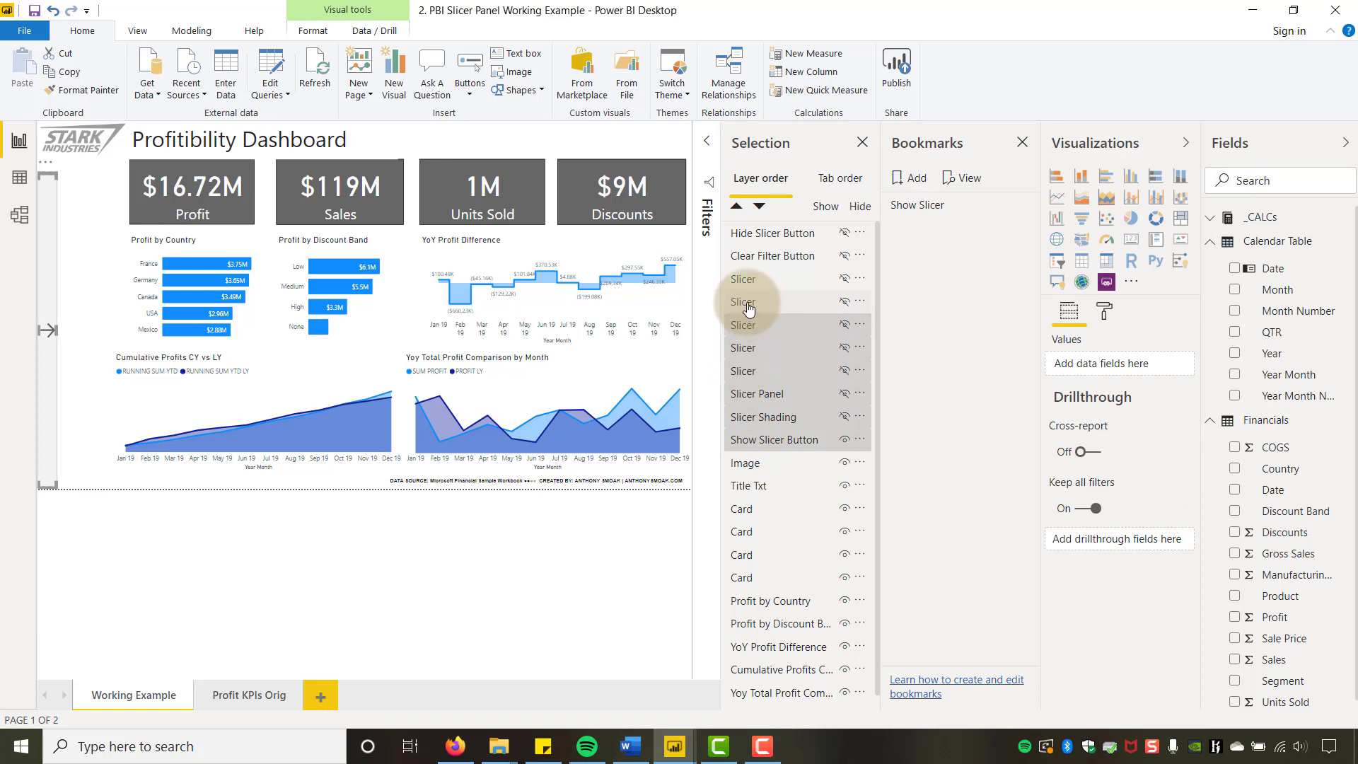
left_click(749, 280, "shift")
left_click(749, 239, "shift")
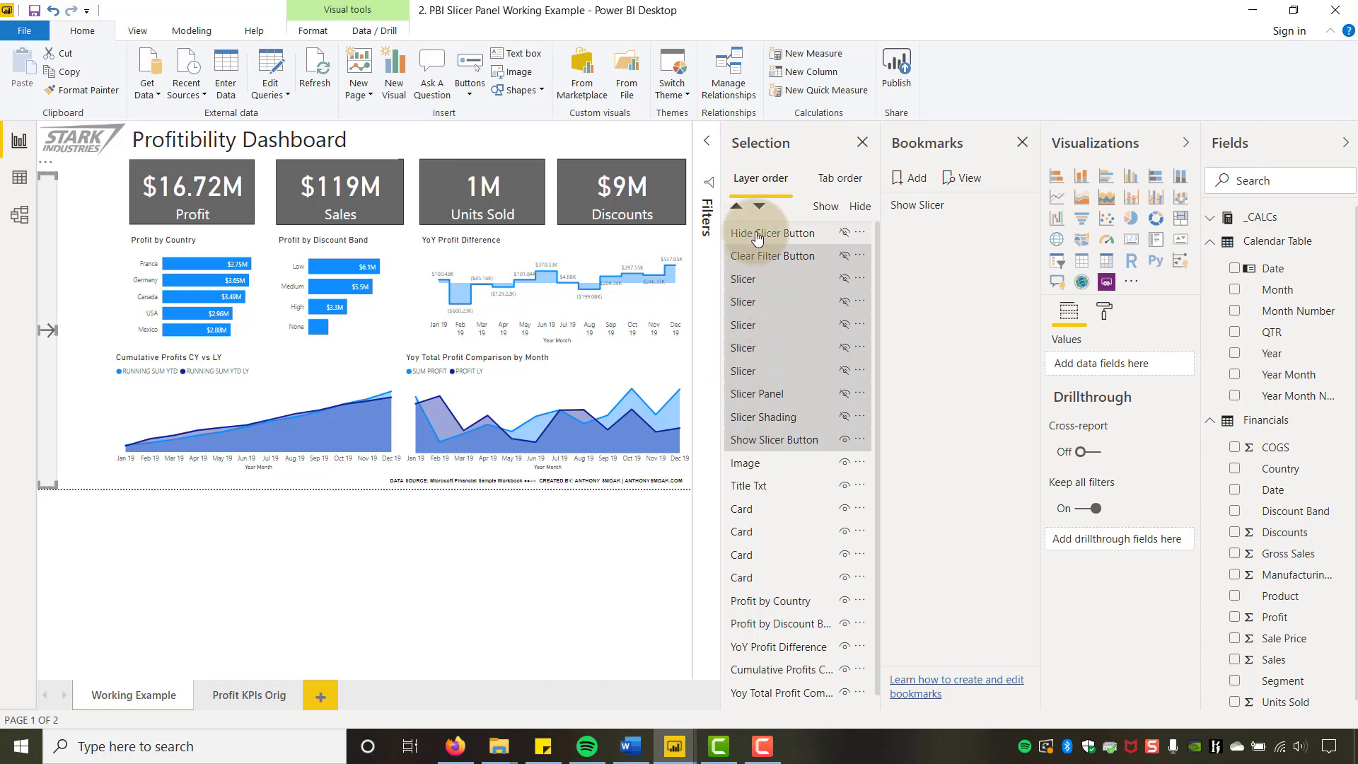
- Add a bookmark of the collapsed panel state and name it Hide Slicer
left_click(916, 179)
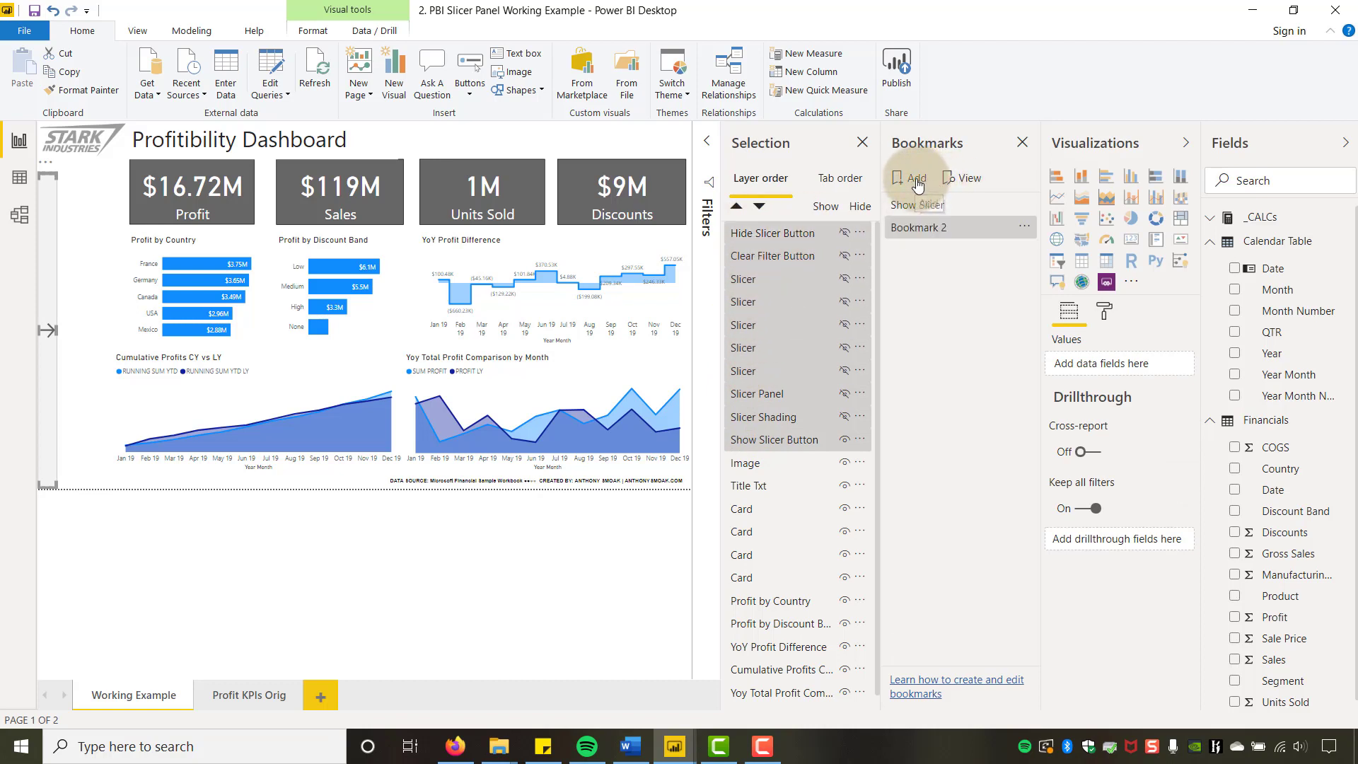
double_click(924, 234)
type("Hide Slicer")
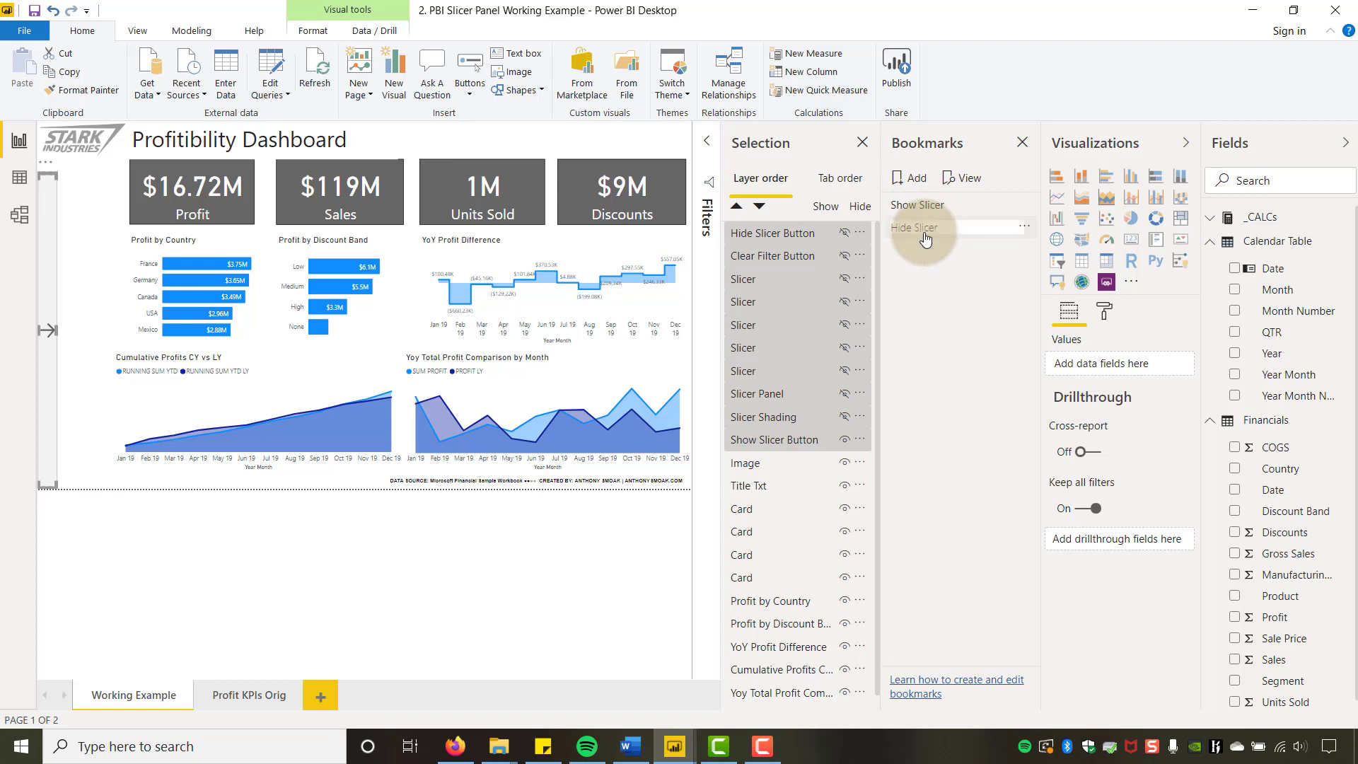
key("Return")
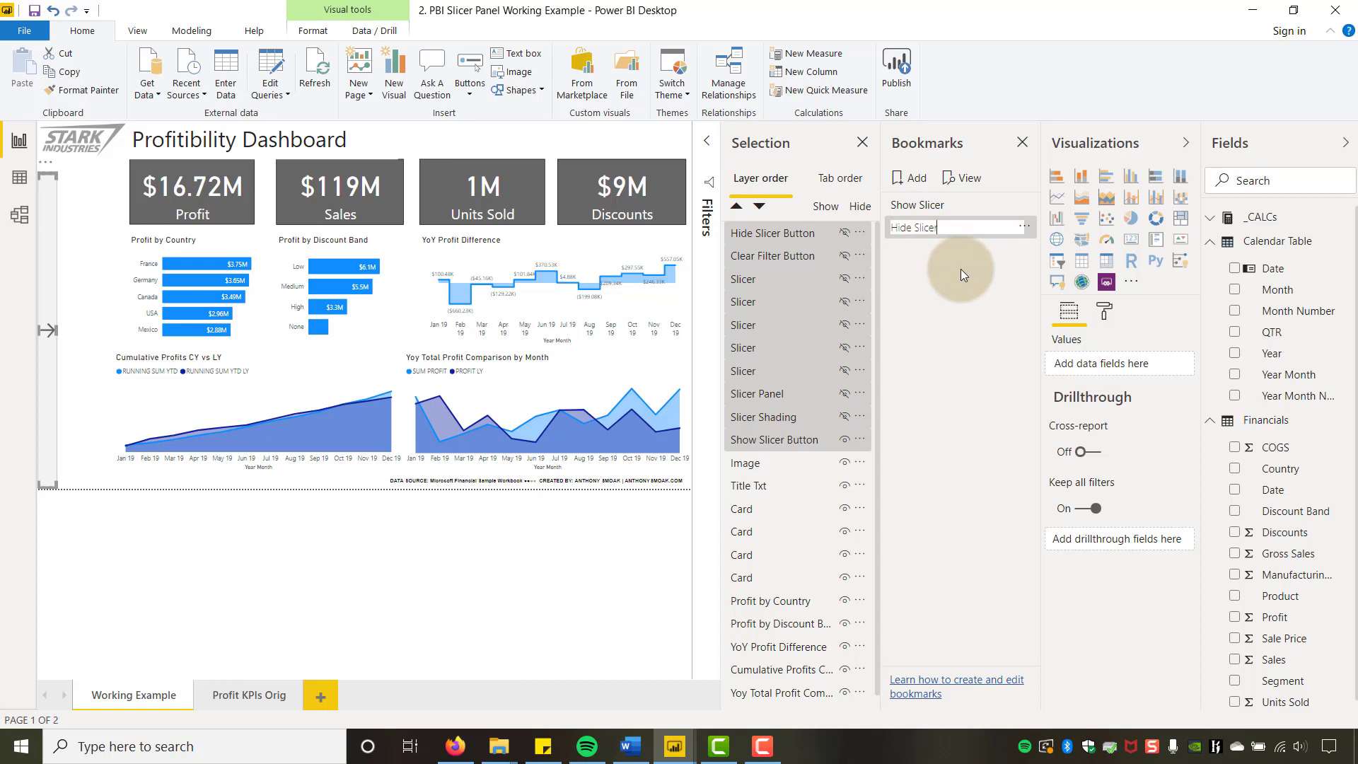
- Turn off Data for the Hide Slicer bookmark and apply it to selected visuals only
left_click(1024, 228)
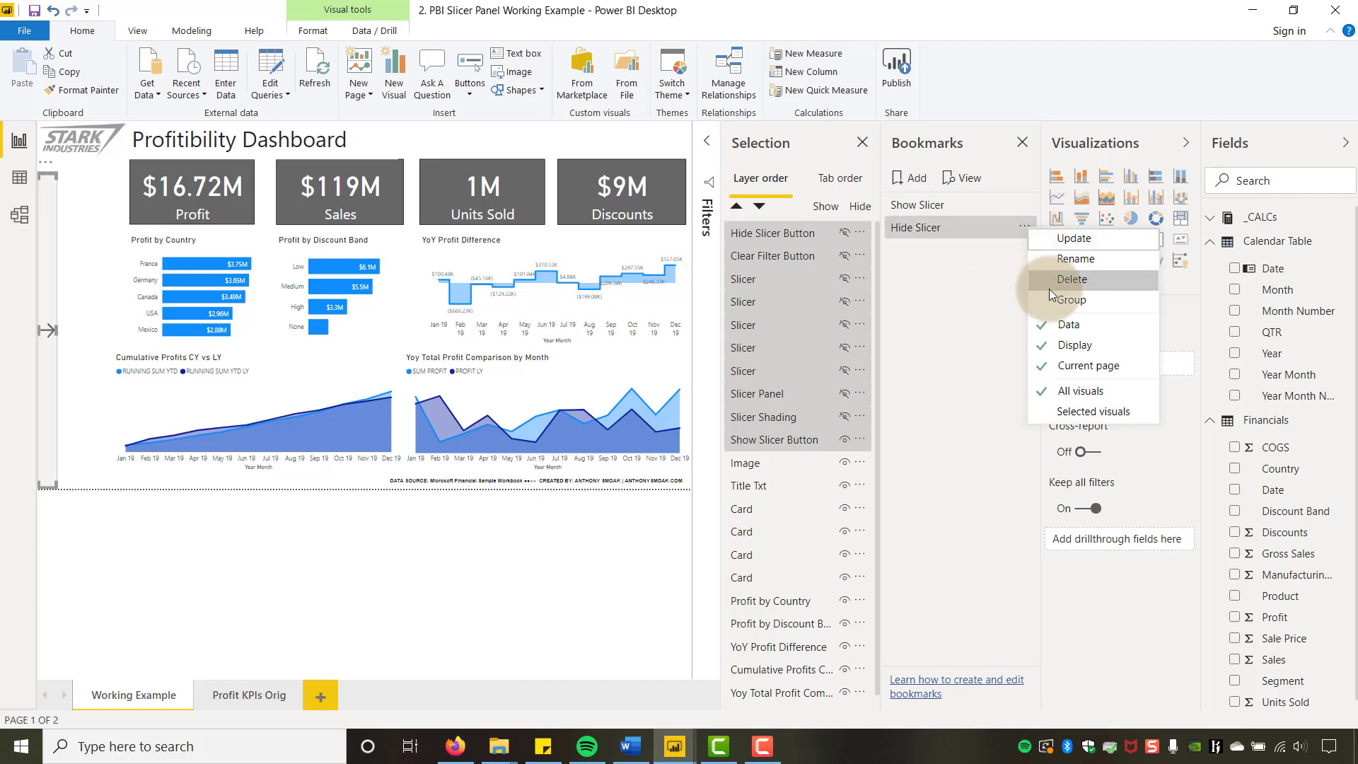
left_click(1056, 333)
left_click(1024, 228)
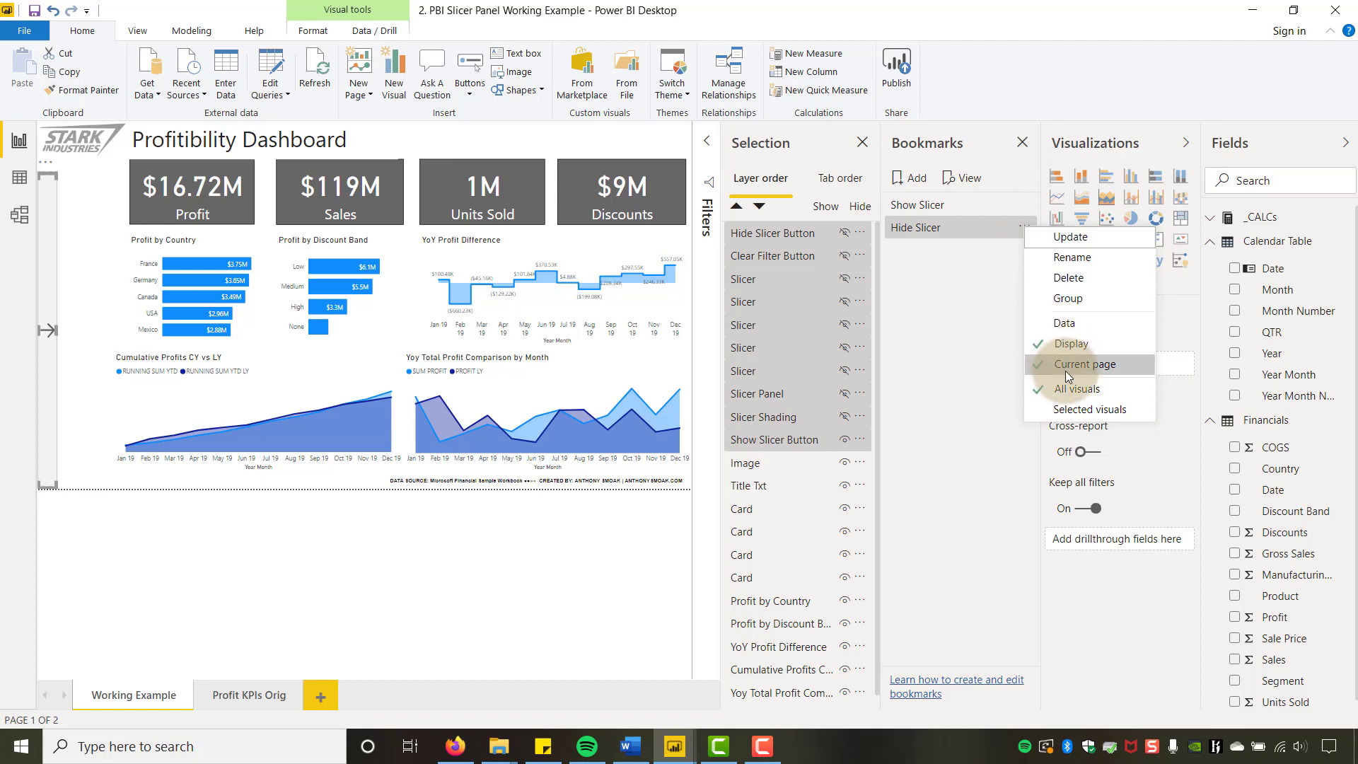
left_click(1068, 408)
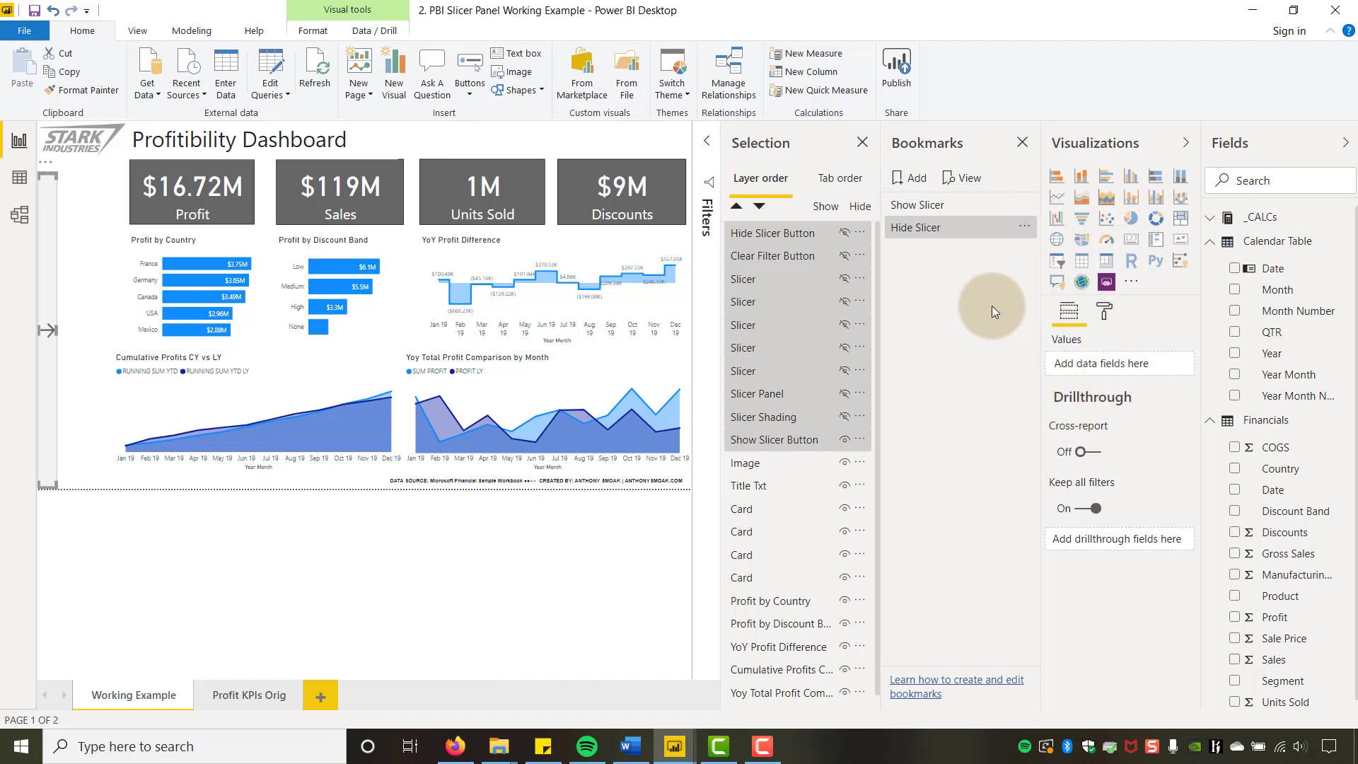
- Test the panel toggle by applying the Show Slicer bookmark and then the Hide Slicer bookmark
left_click(917, 205)
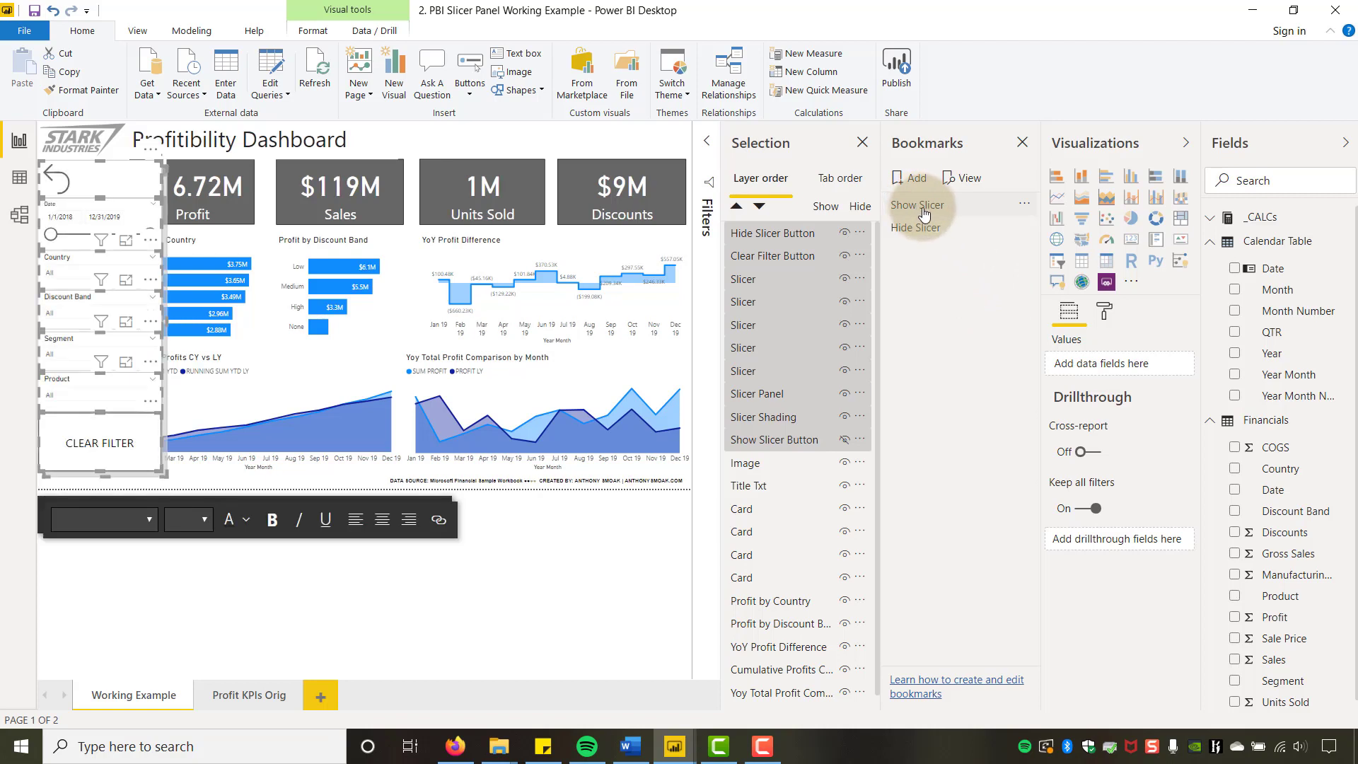
left_click(932, 231)
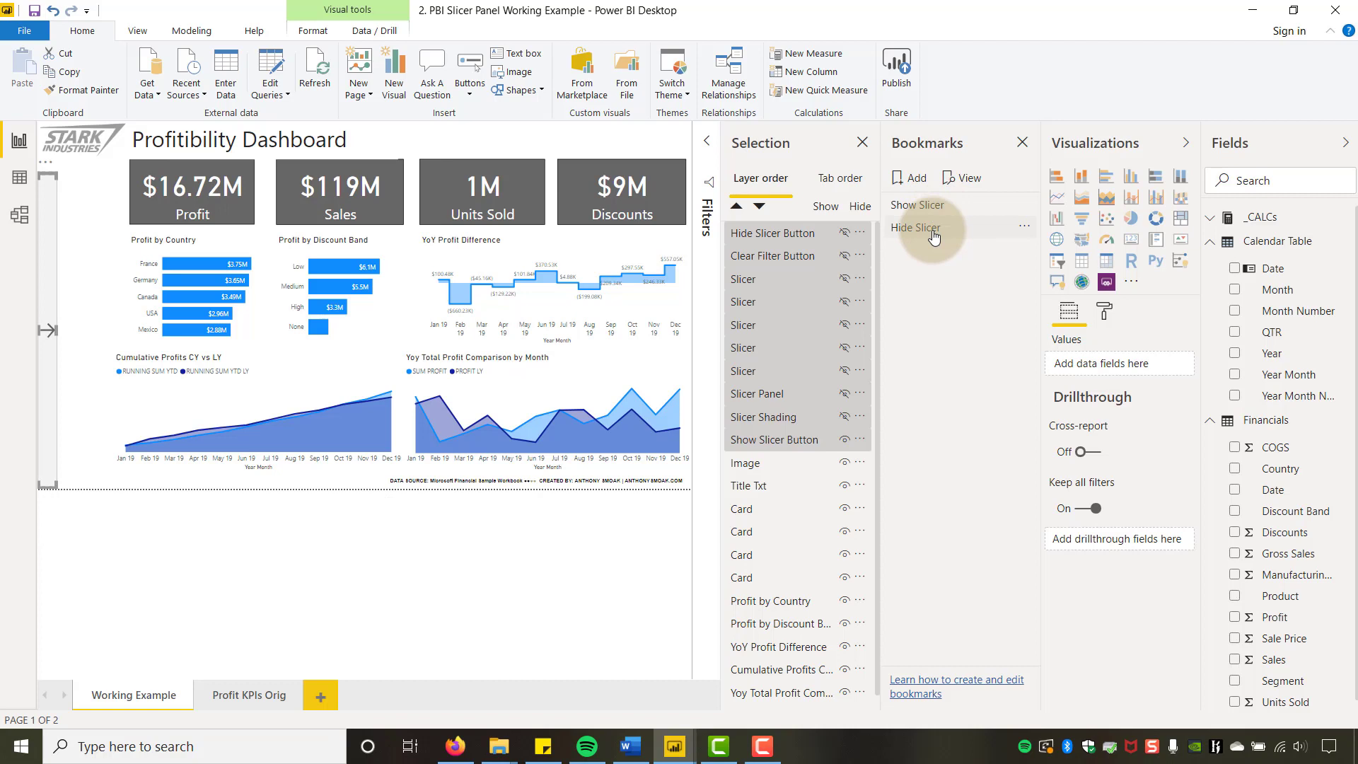
left_click(912, 178)
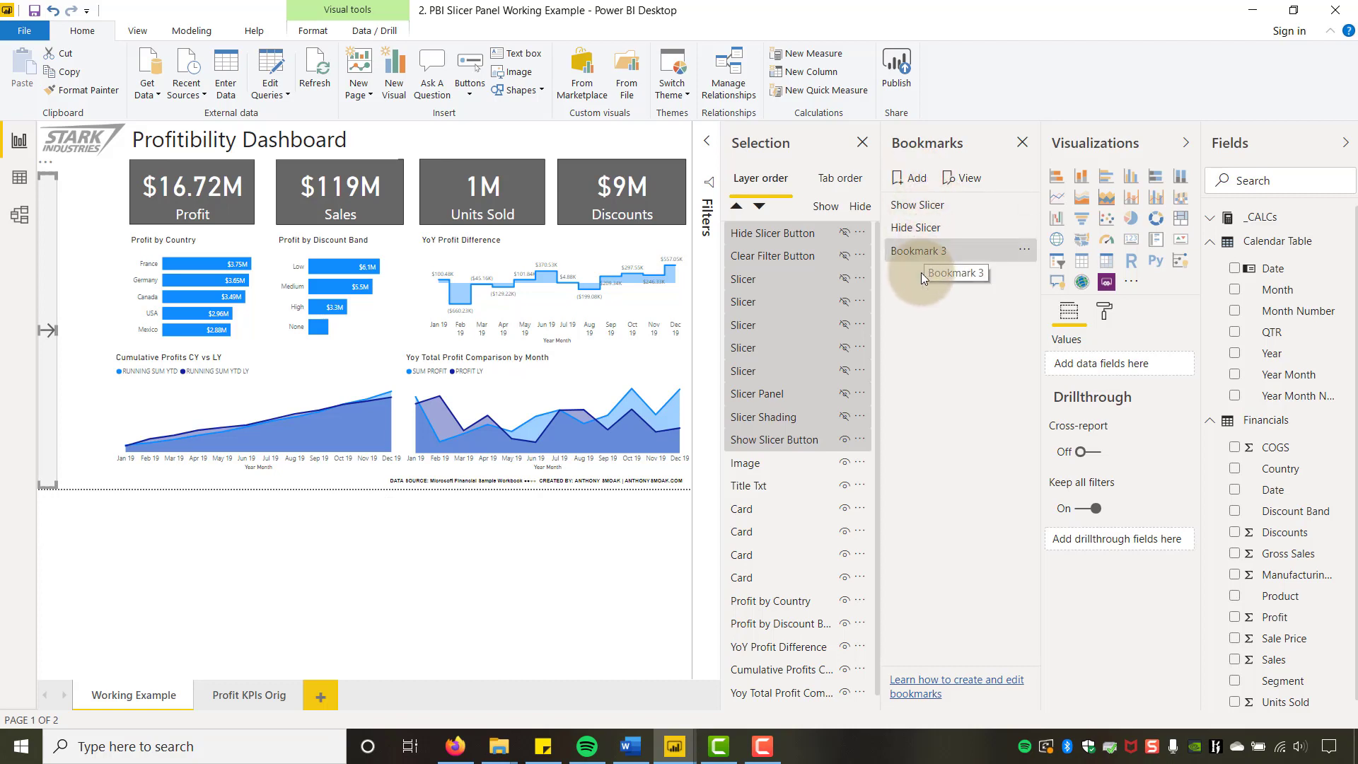
left_click(1024, 252)
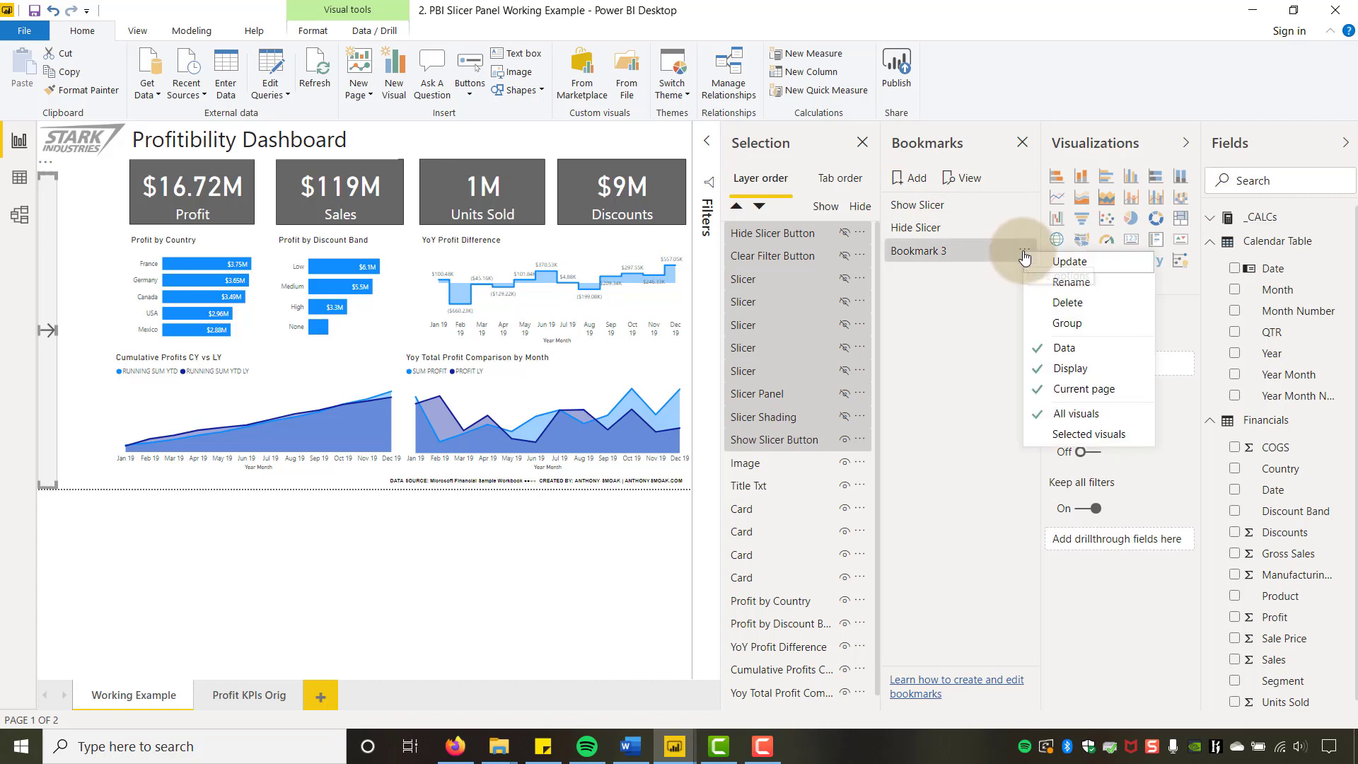
left_click(1029, 302)
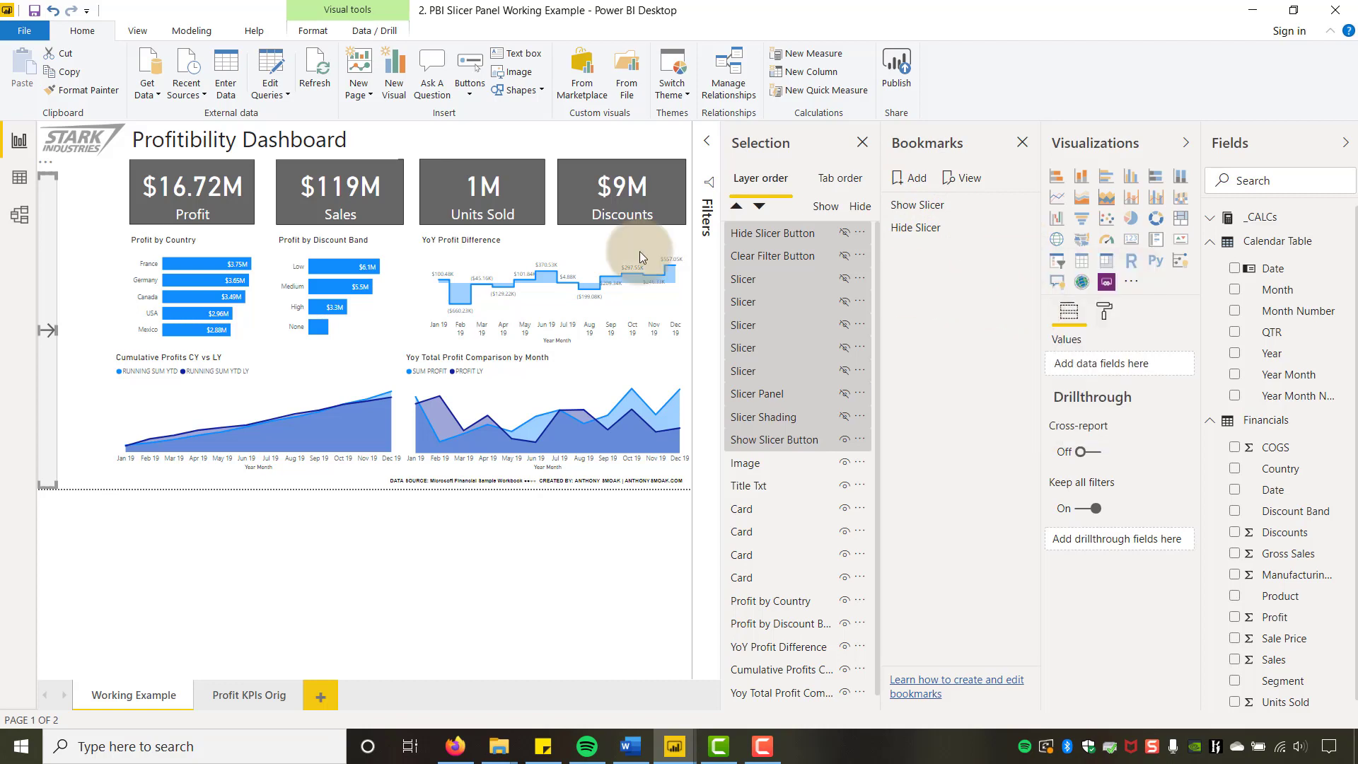
- Display the panel with the Show Slicer bookmark and select all five Slicer layer entries together
left_click(920, 212)
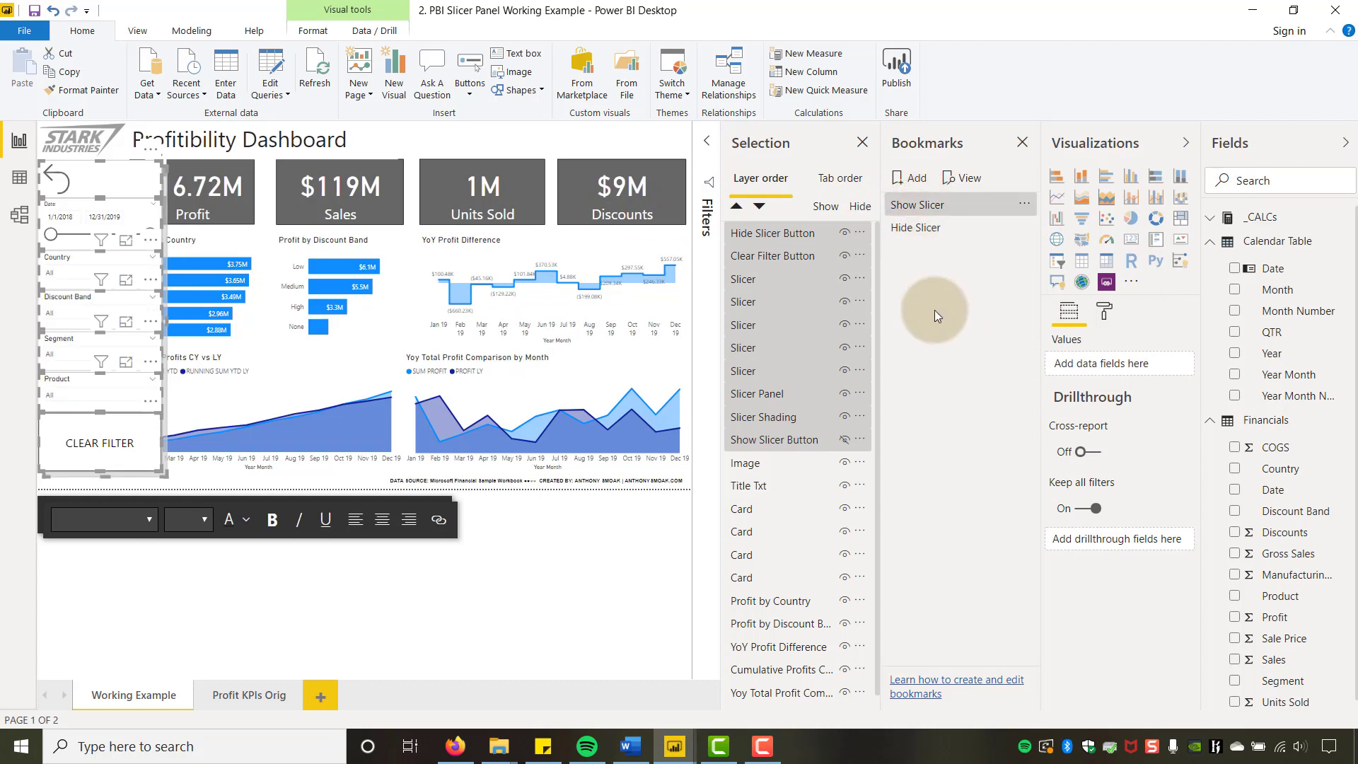
left_click(669, 562)
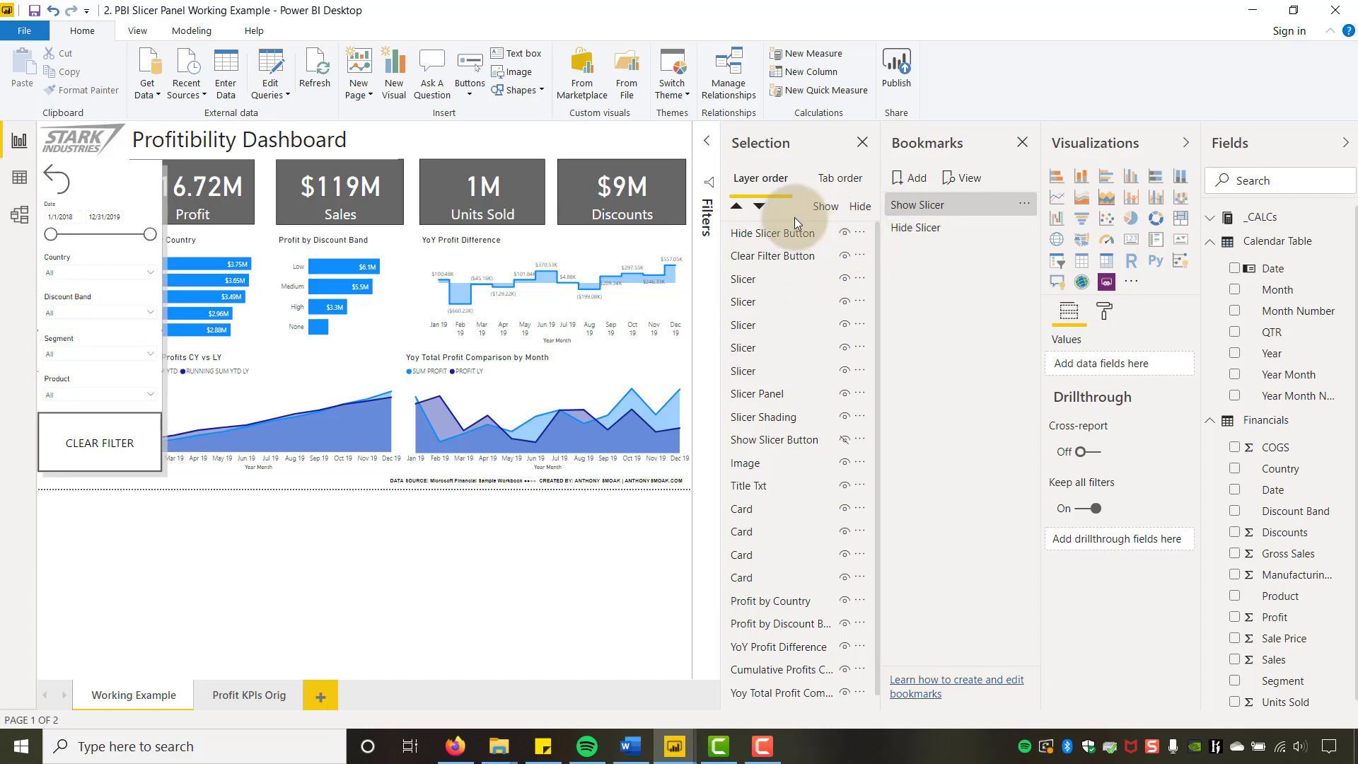
left_click(744, 279)
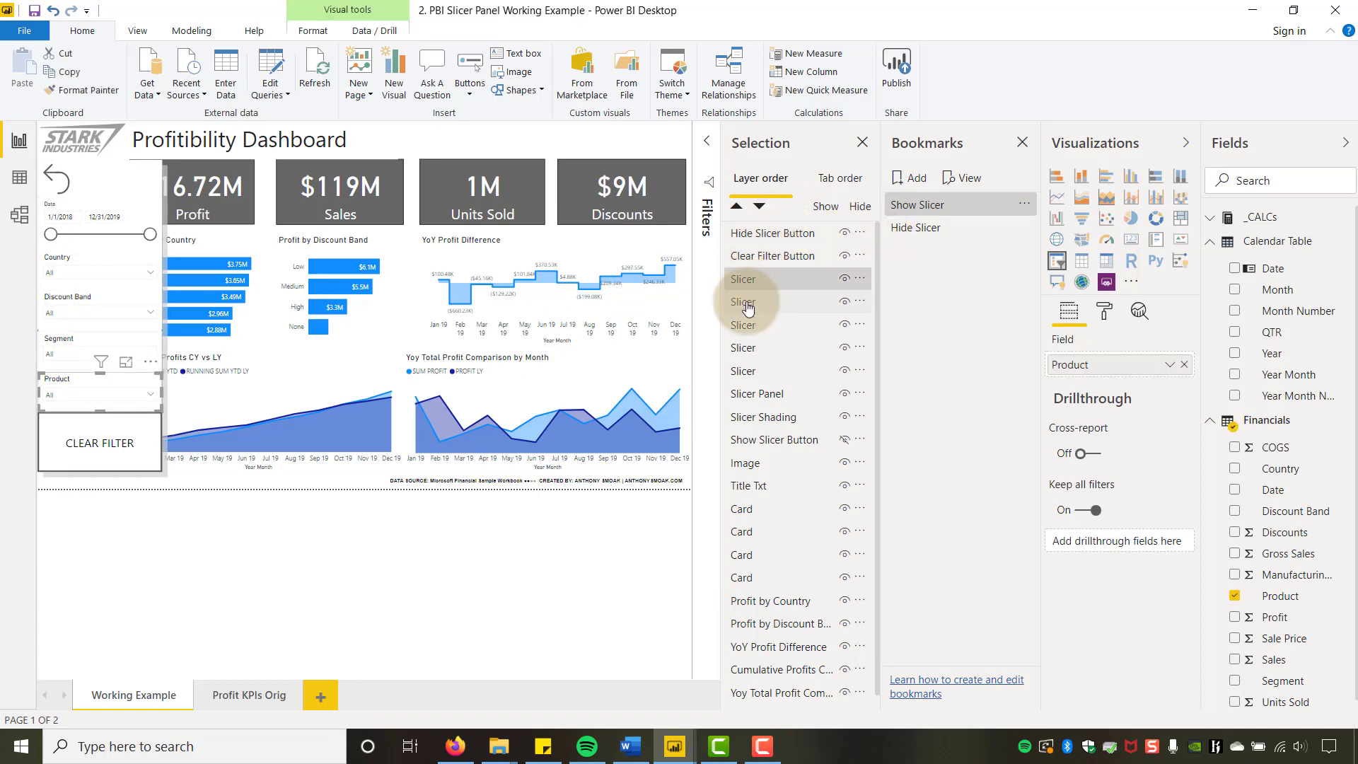
left_click(744, 302, "ctrl")
left_click(742, 324, "ctrl")
left_click(743, 347, "ctrl")
left_click(741, 372, "ctrl")
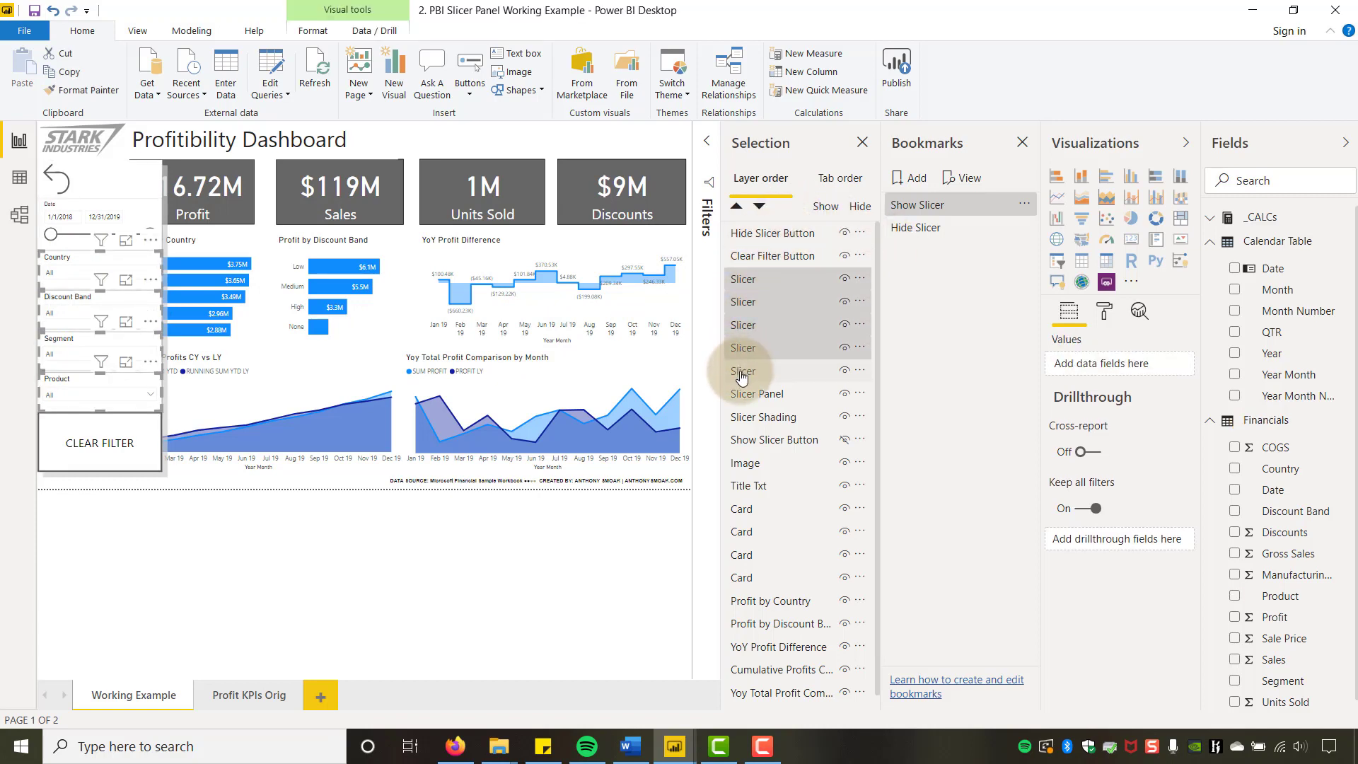
- Add a bookmark of the unfiltered slicers and name it Clear Filter
left_click(930, 210)
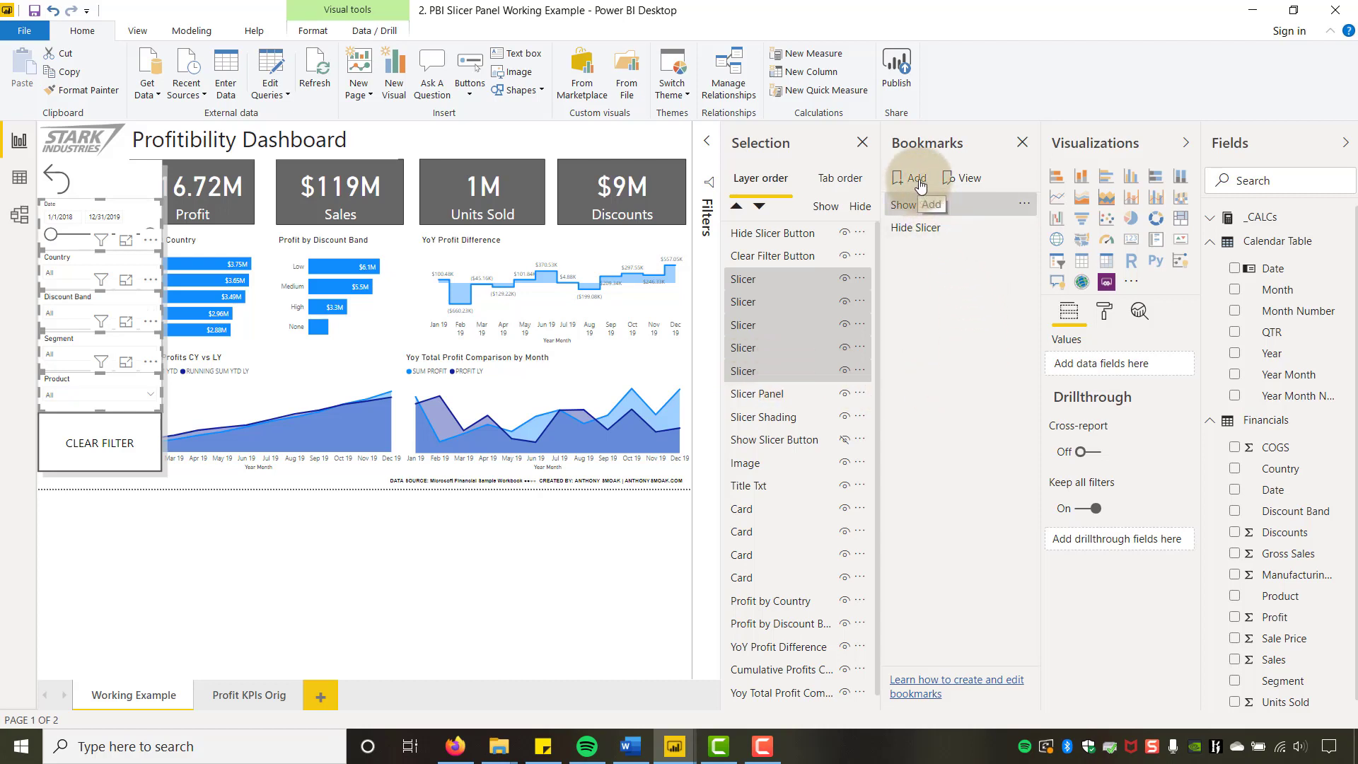
left_click(912, 178)
double_click(919, 254)
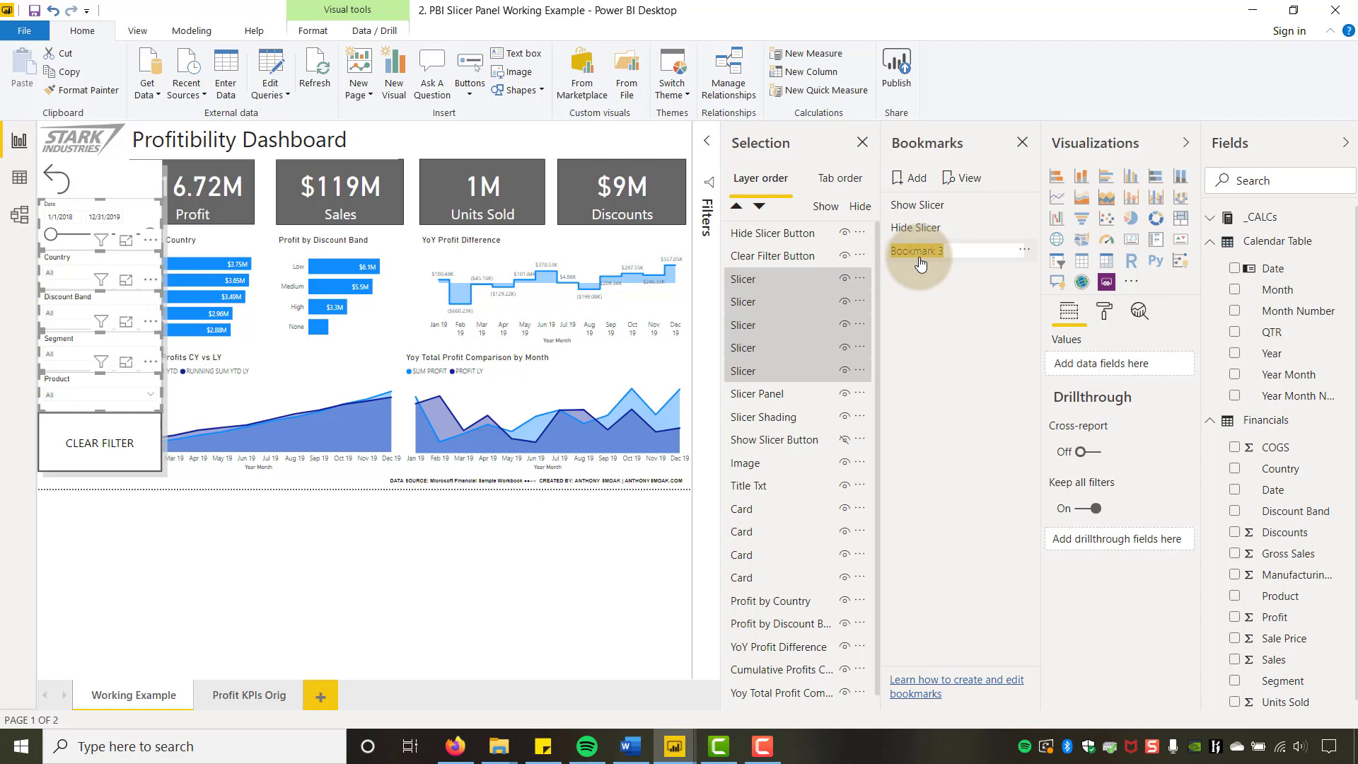
type("CLear Filter")
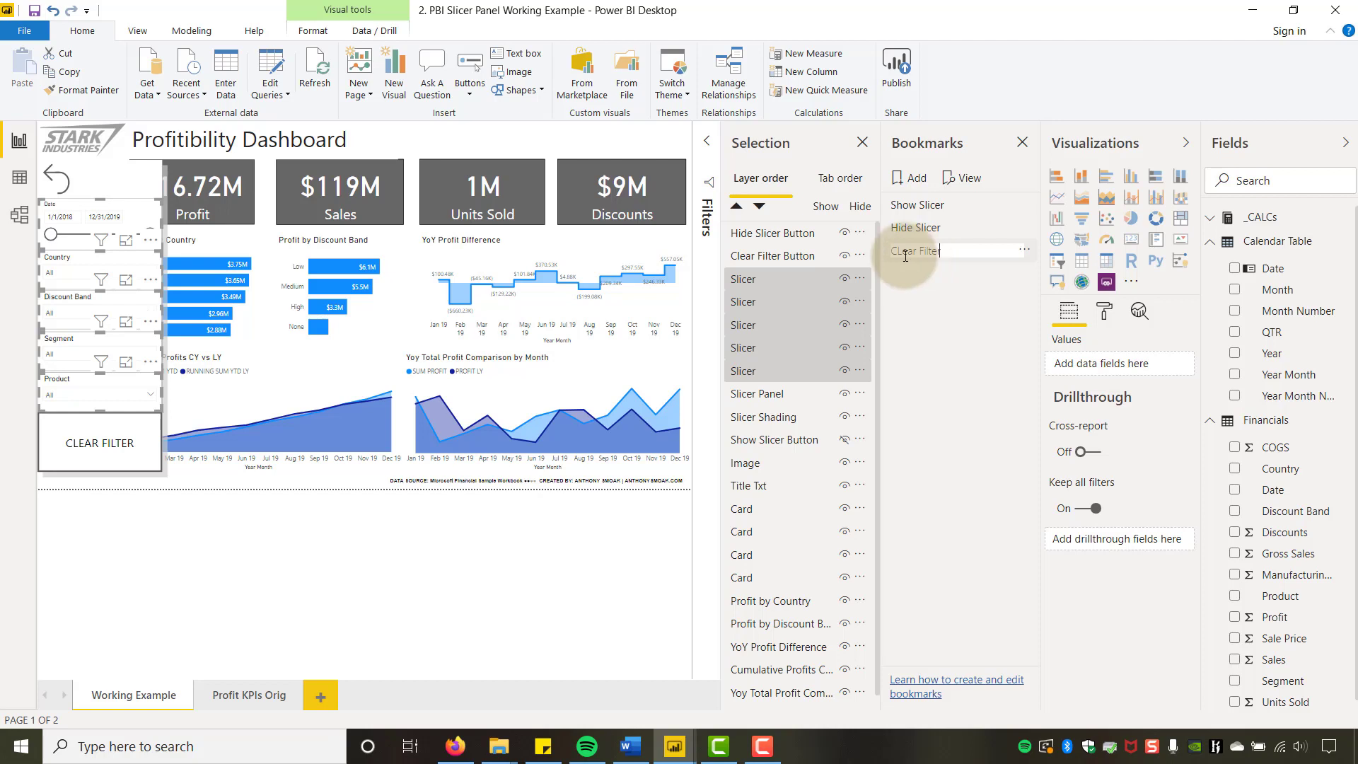
key("BackSpace")
type("l")
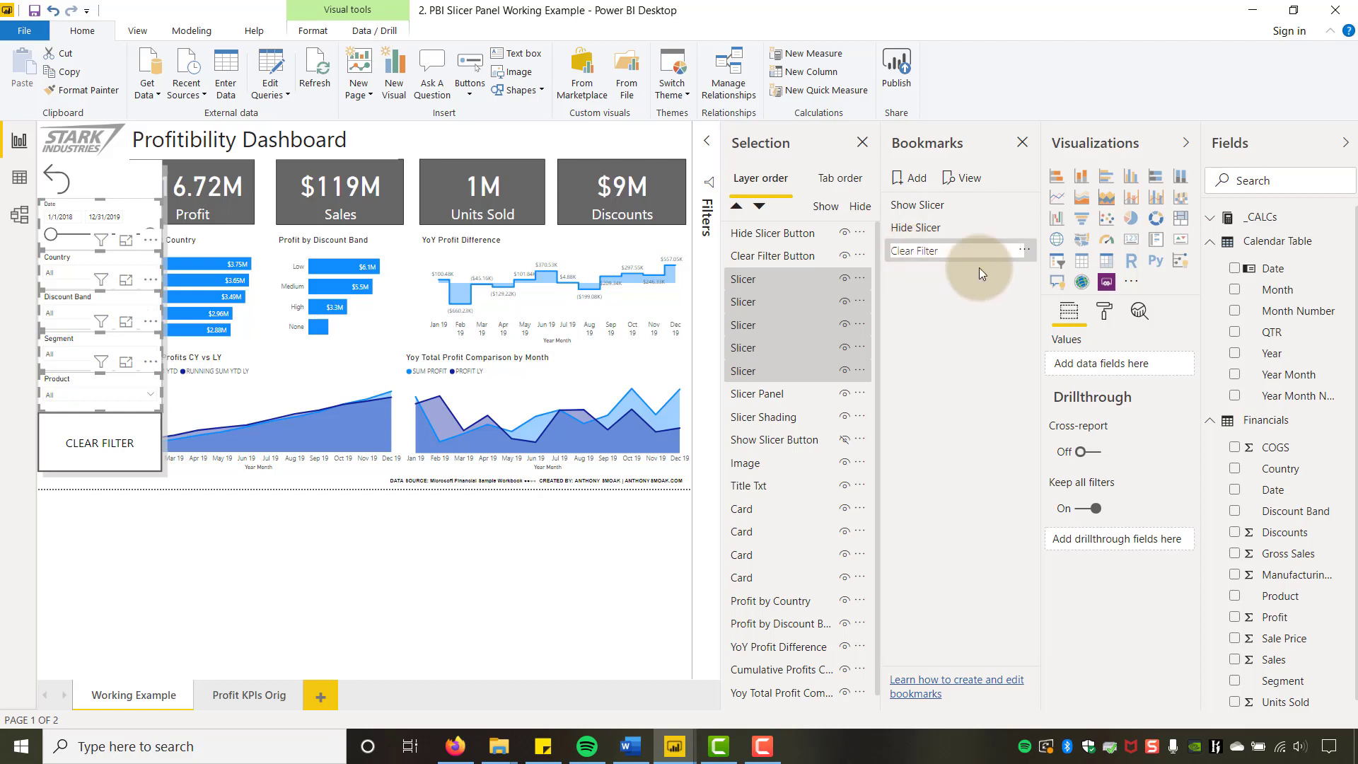
- Turn off Display for the Clear Filter bookmark, keeping Data on, and apply it to selected visuals only
left_click(1023, 252)
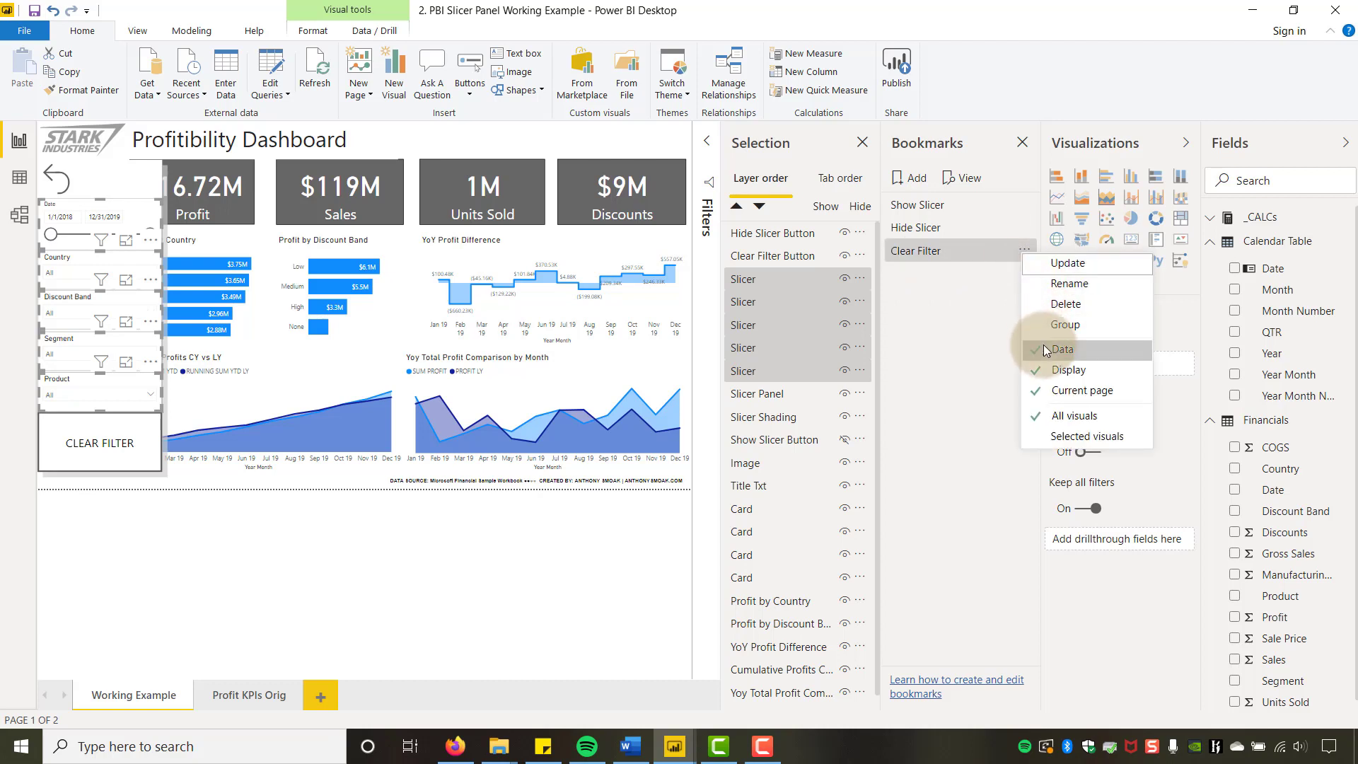
left_click(1068, 357)
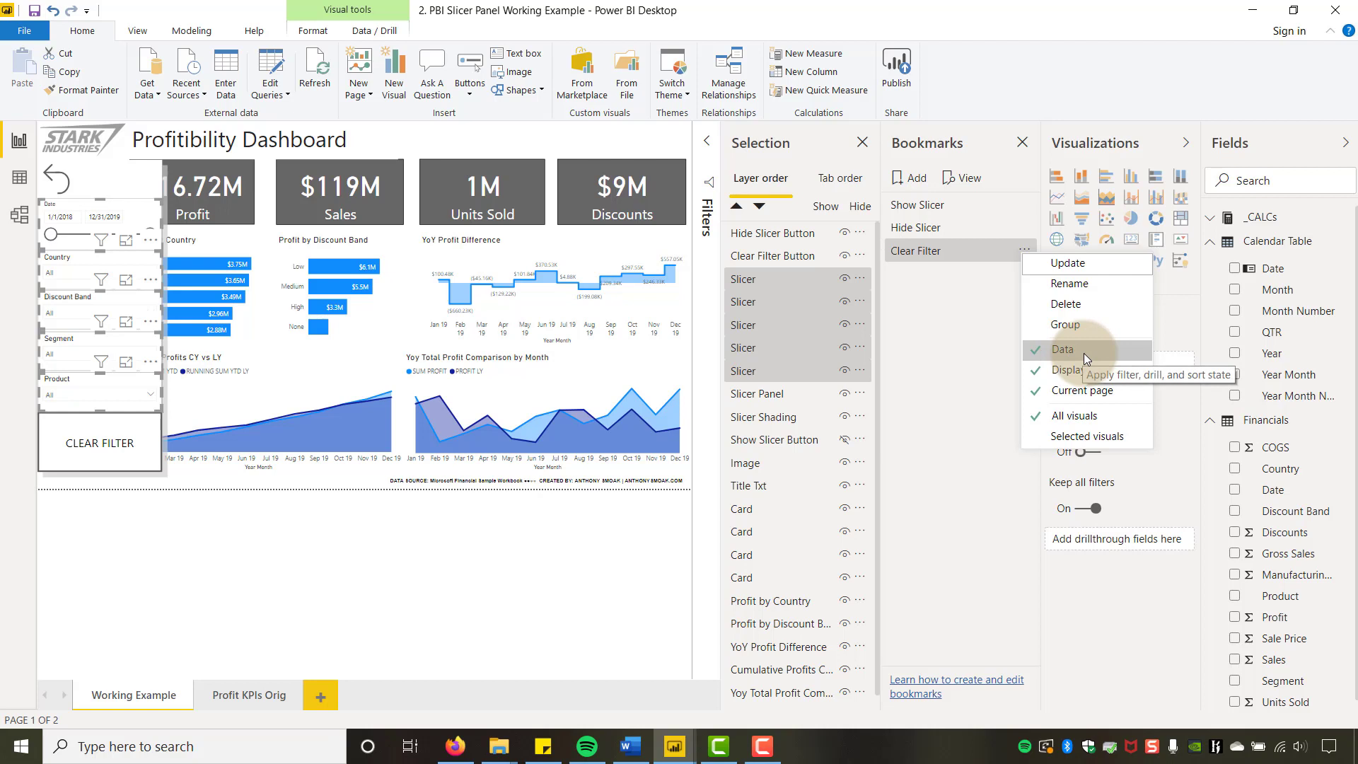
left_click(1071, 371)
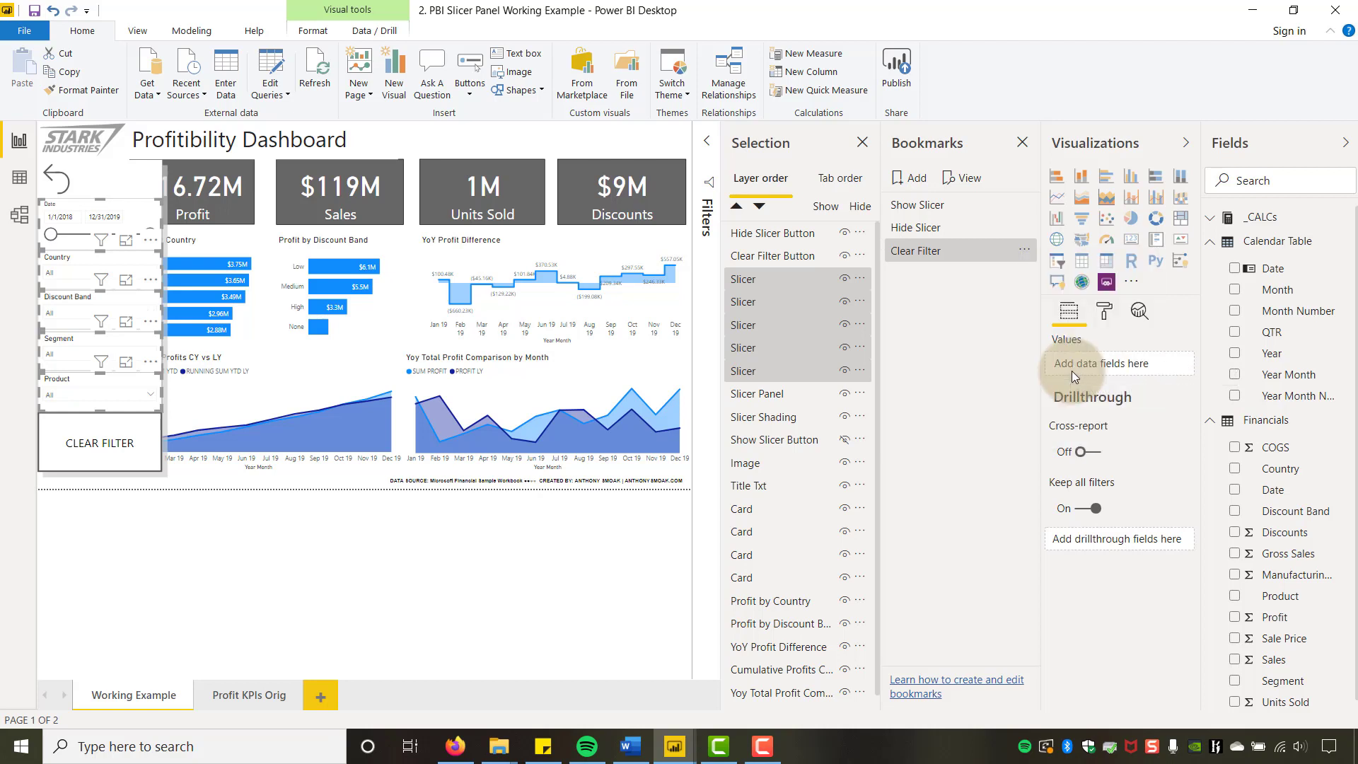
left_click(1024, 249)
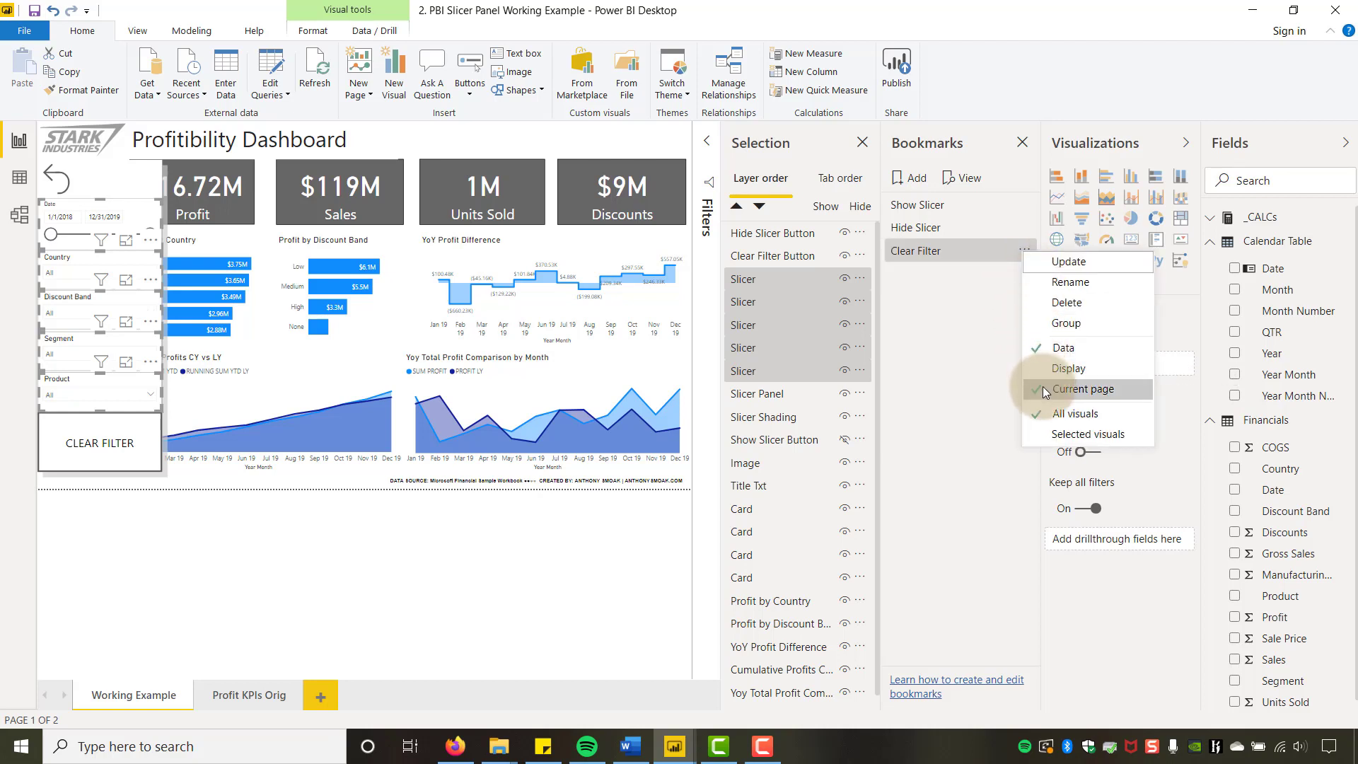
left_click(1063, 434)
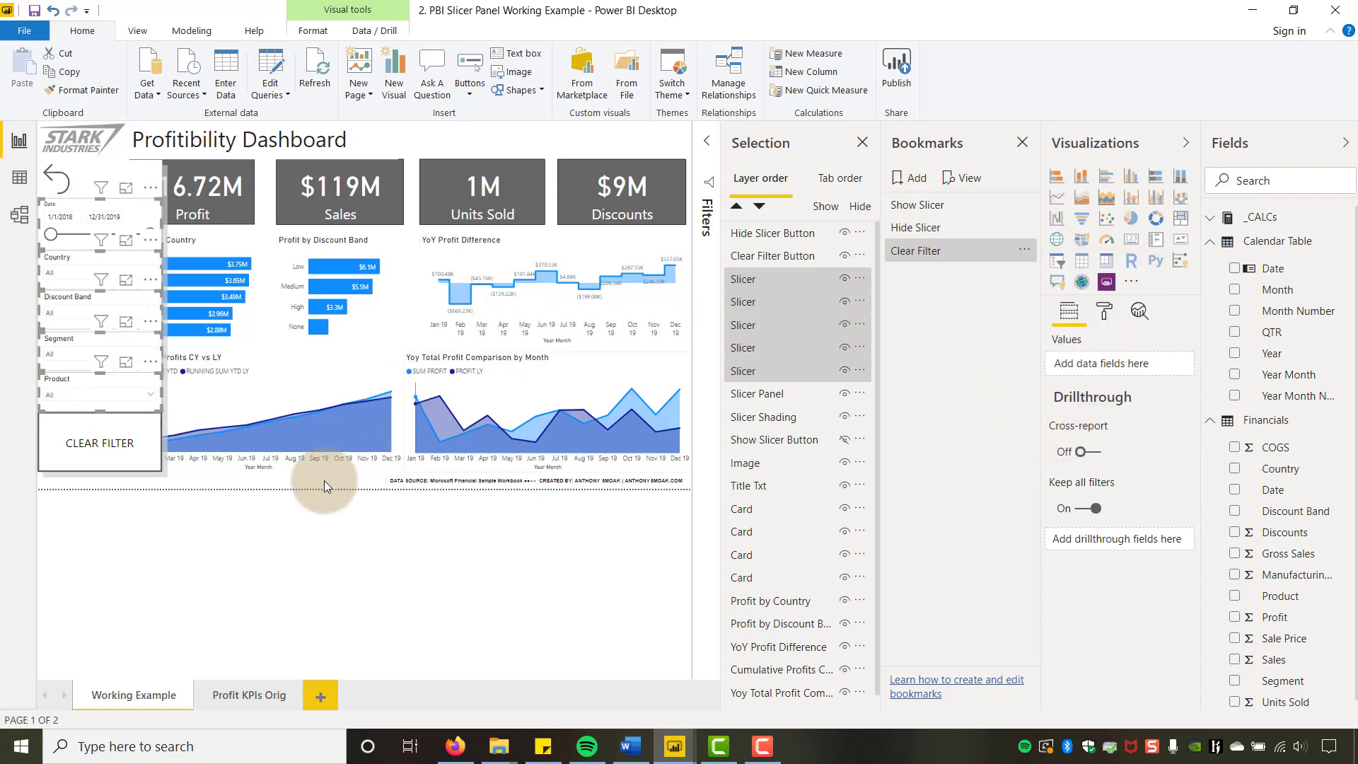
- Test the Clear Filter bookmark by filtering to dates from 11/8/2018 and country Mexico, then applying the bookmark
left_click_drag(54, 242, 93, 236)
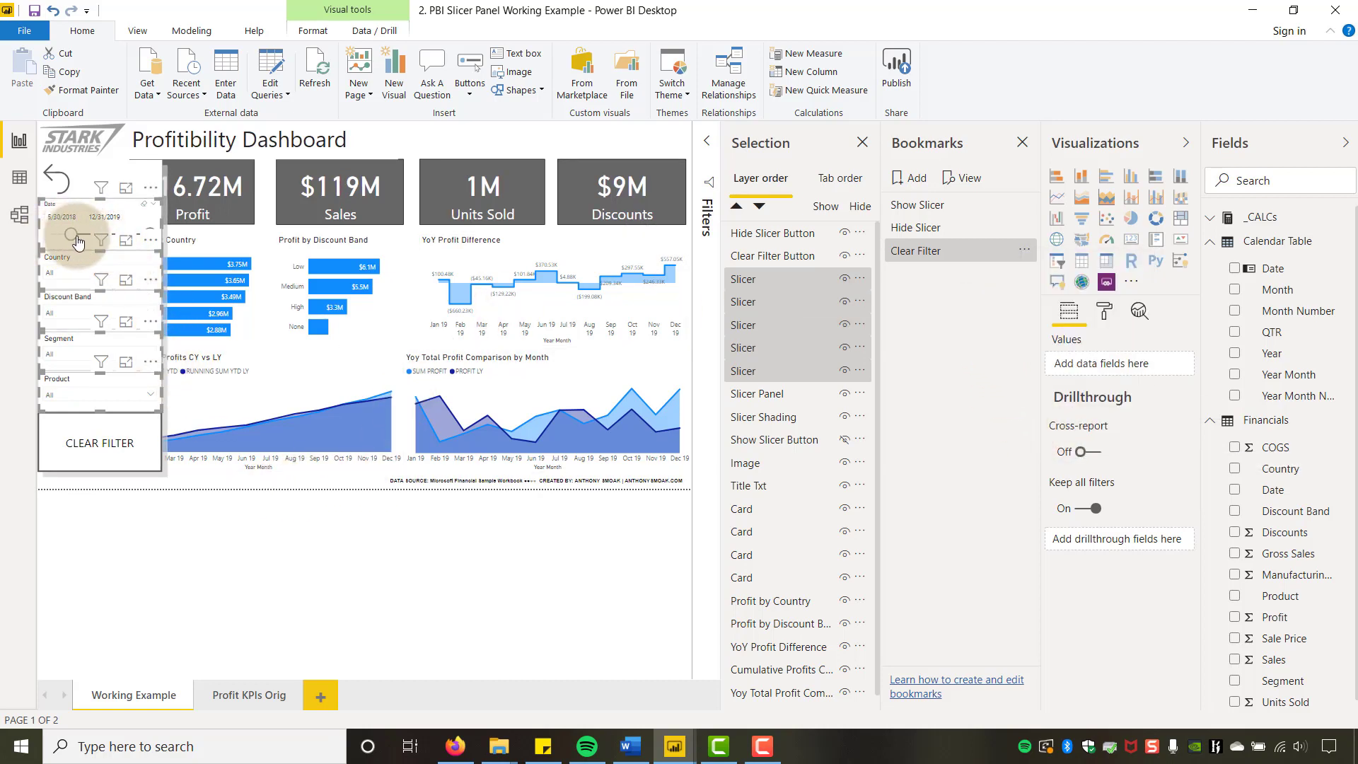
left_click(74, 273)
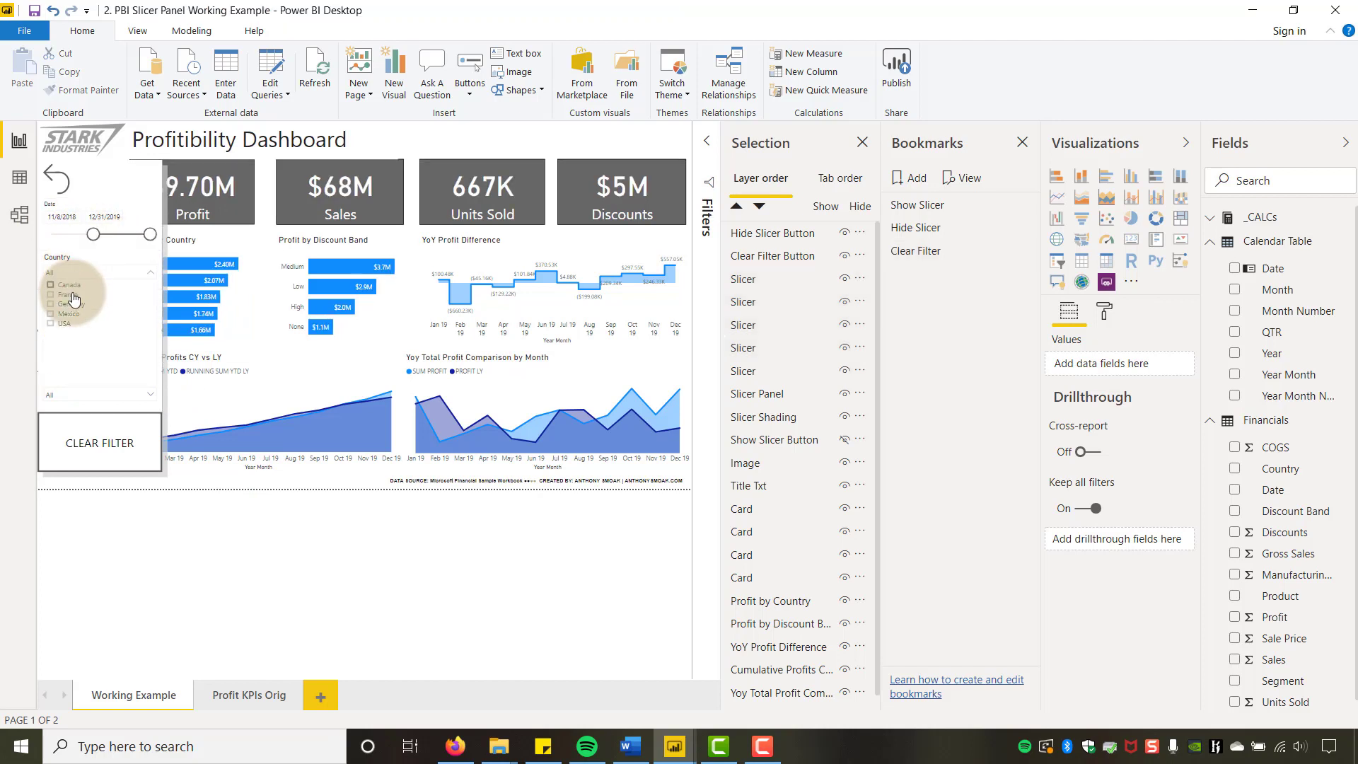
left_click(67, 316)
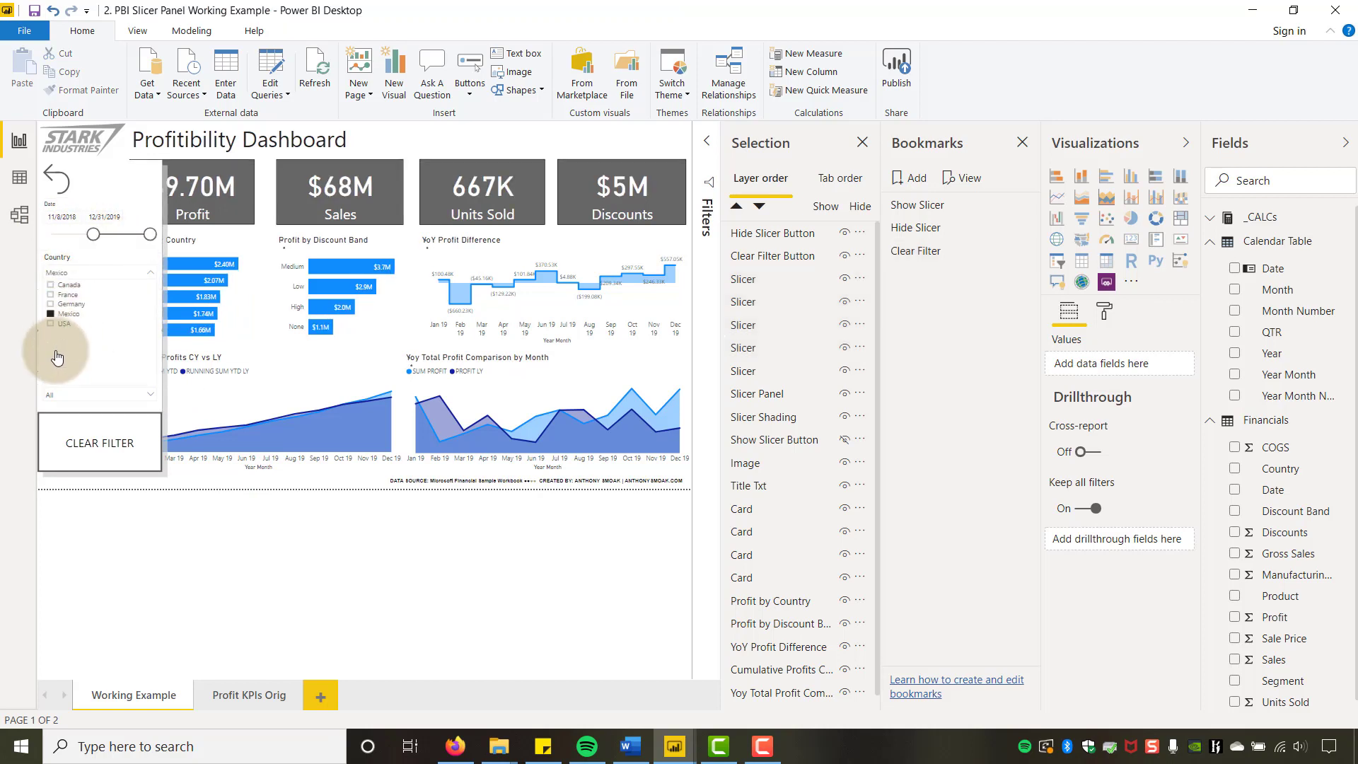
left_click(156, 571)
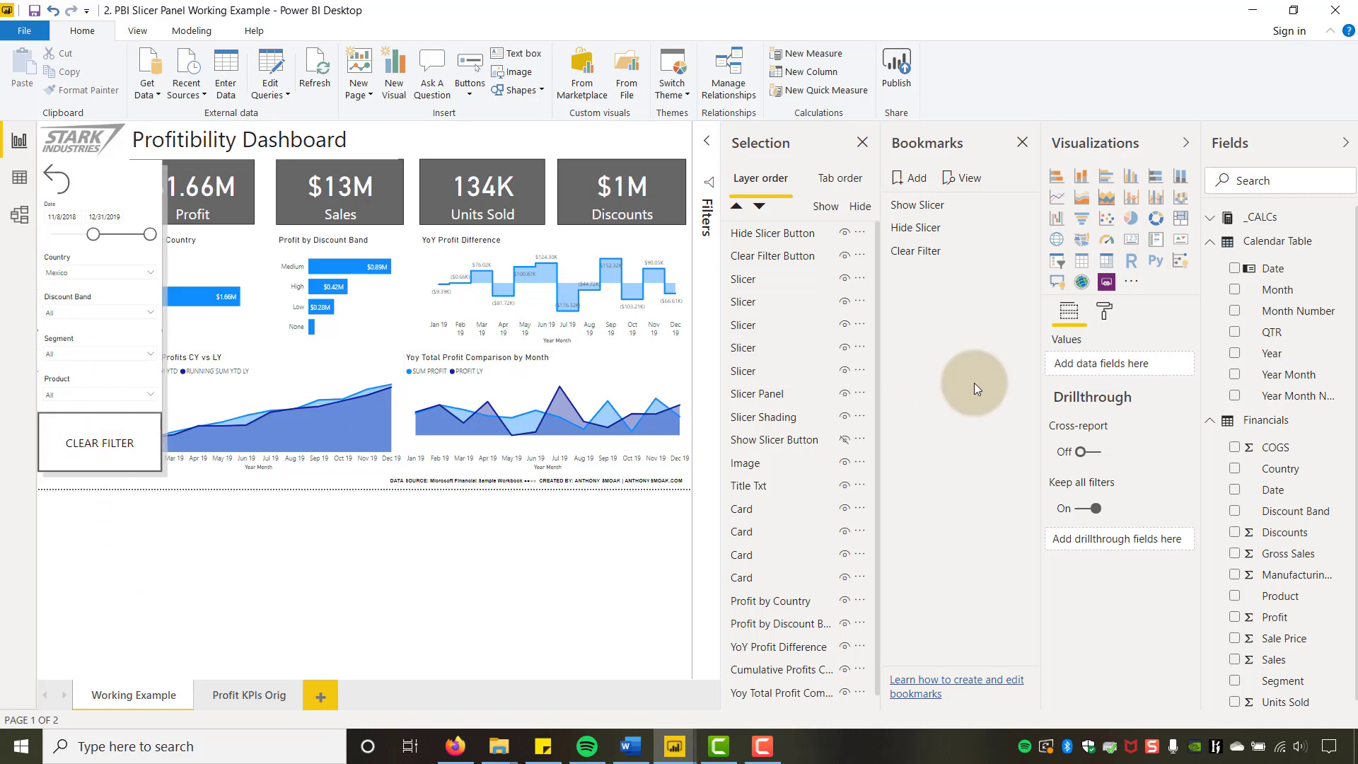
left_click(915, 251)
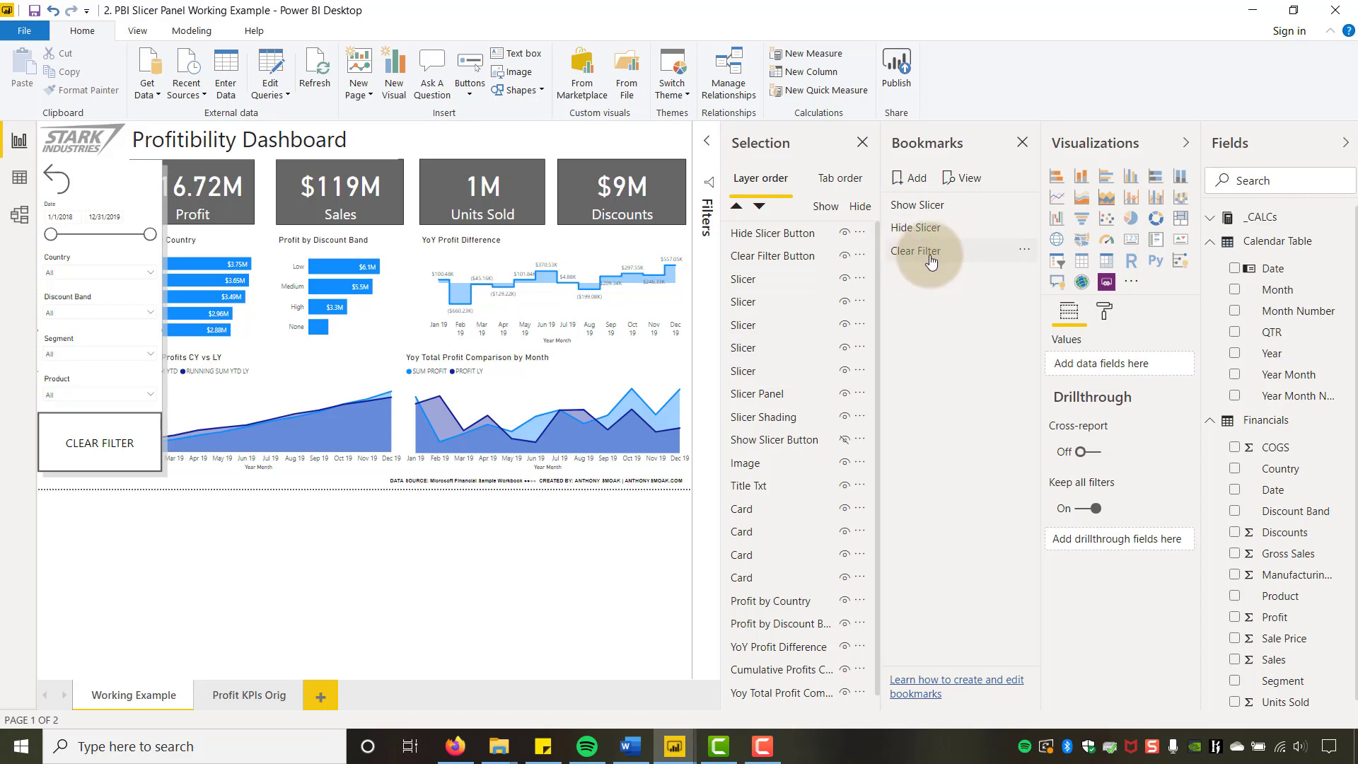
left_click(931, 261)
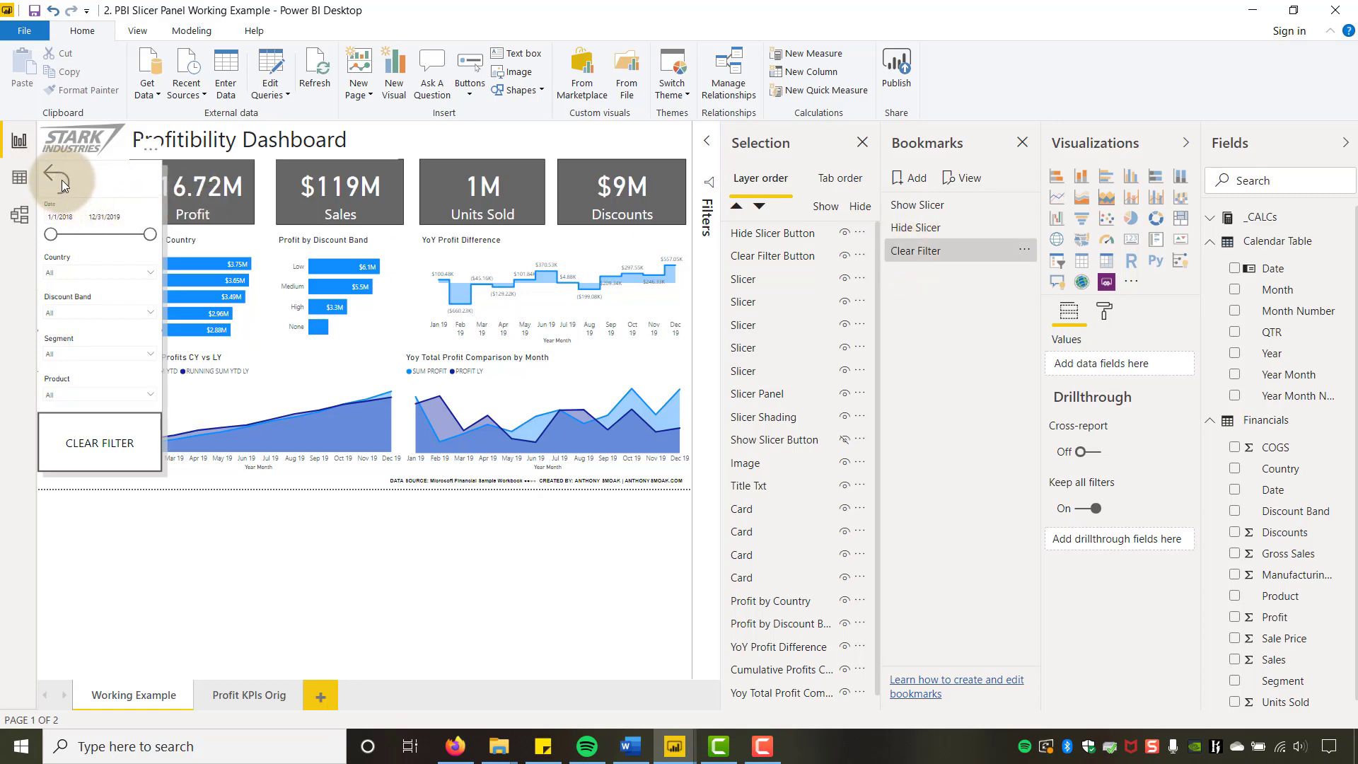
- Turn on the Hide Slicer Button's action, set it to the Hide Slicer bookmark, and test the button
left_click(61, 181)
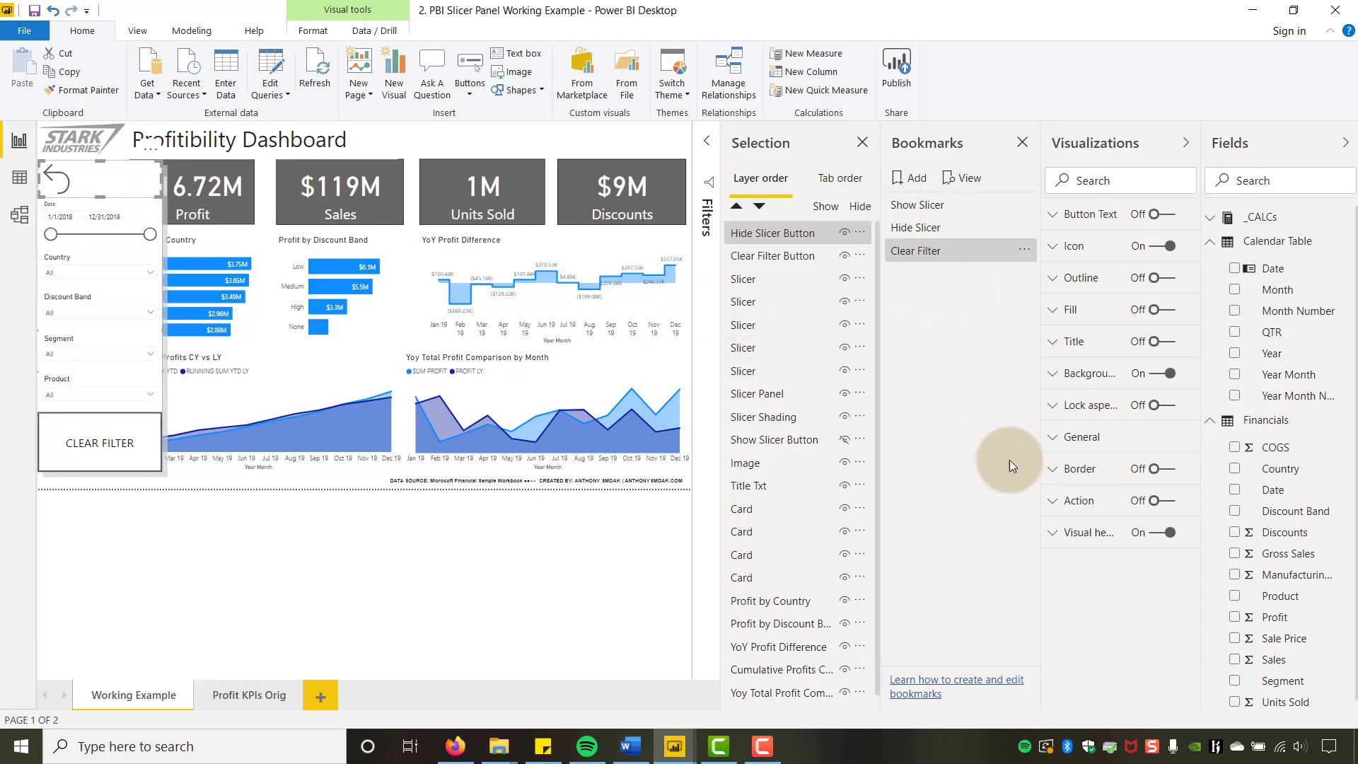
left_click(1160, 501)
left_click(1057, 502)
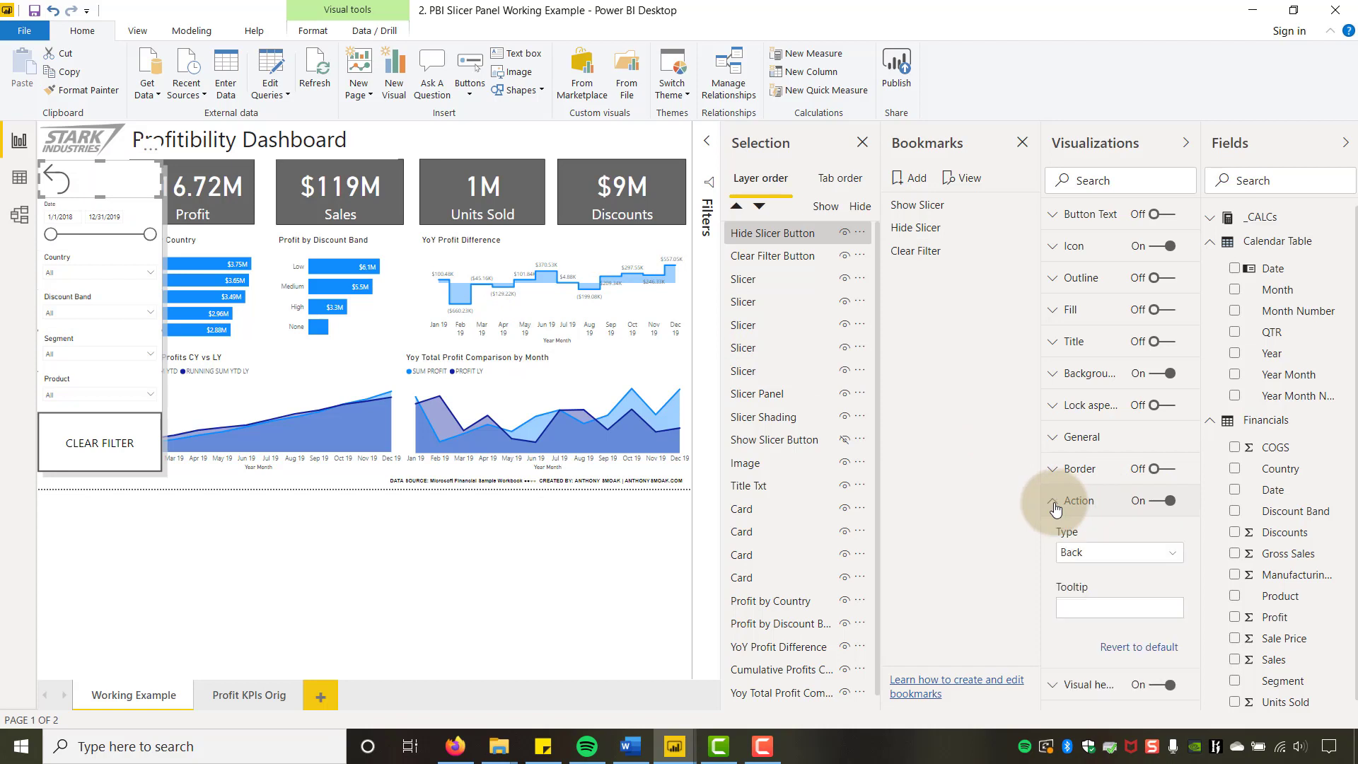
left_click(1115, 552)
left_click(1107, 596)
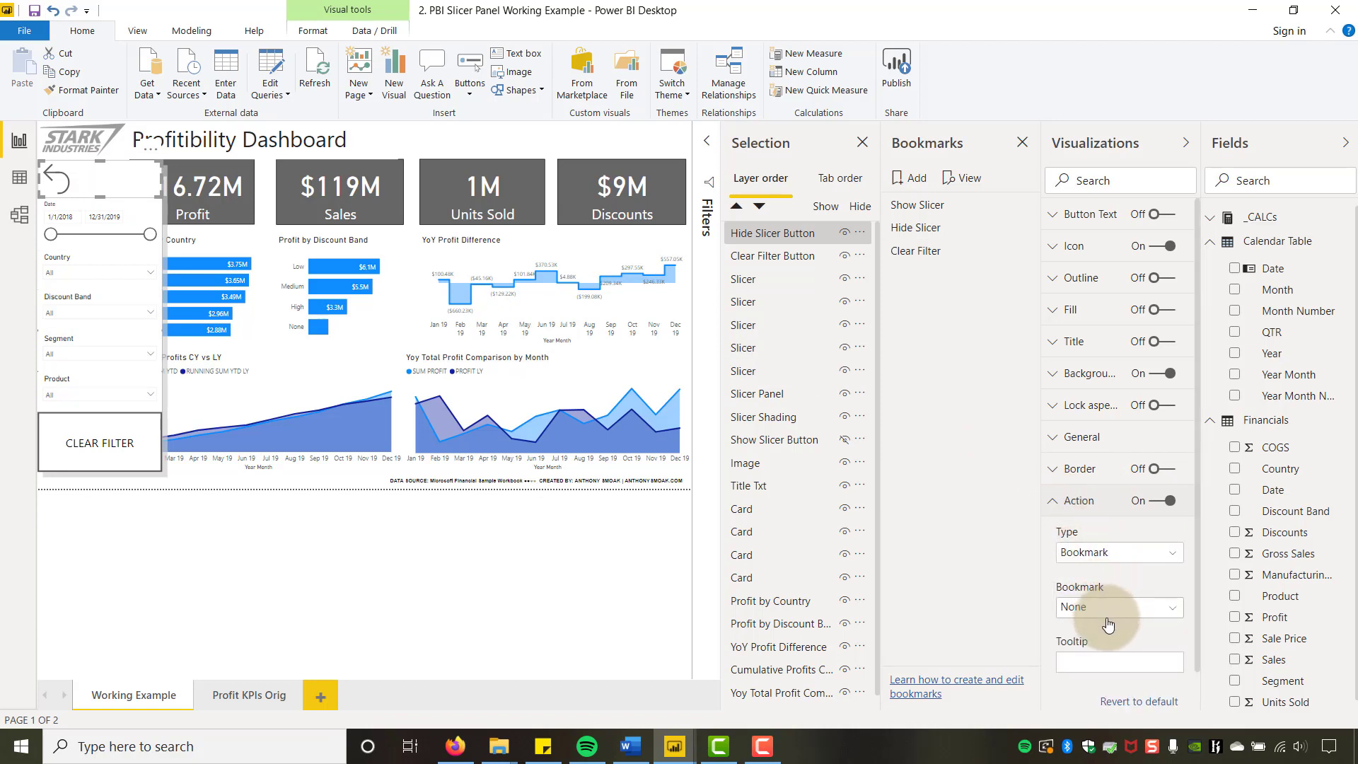
left_click(1110, 608)
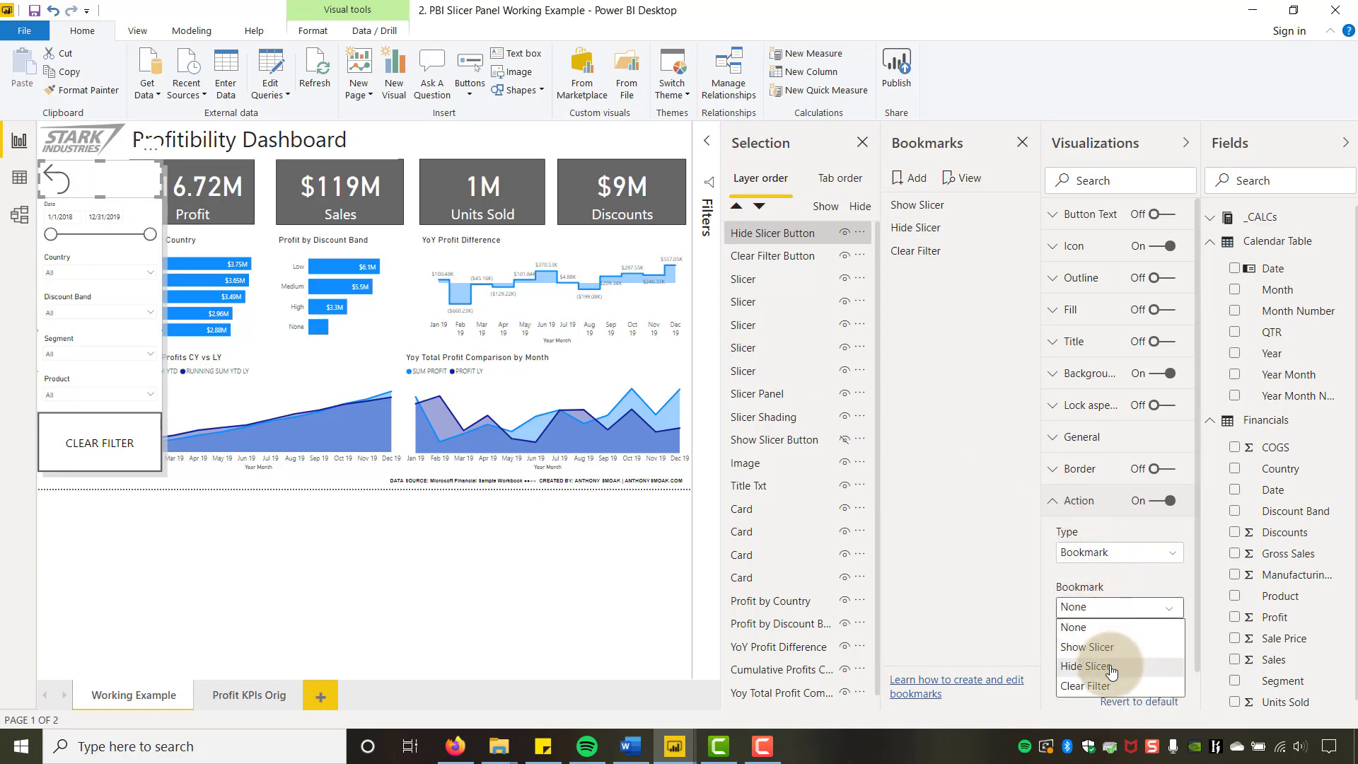
left_click(1107, 668)
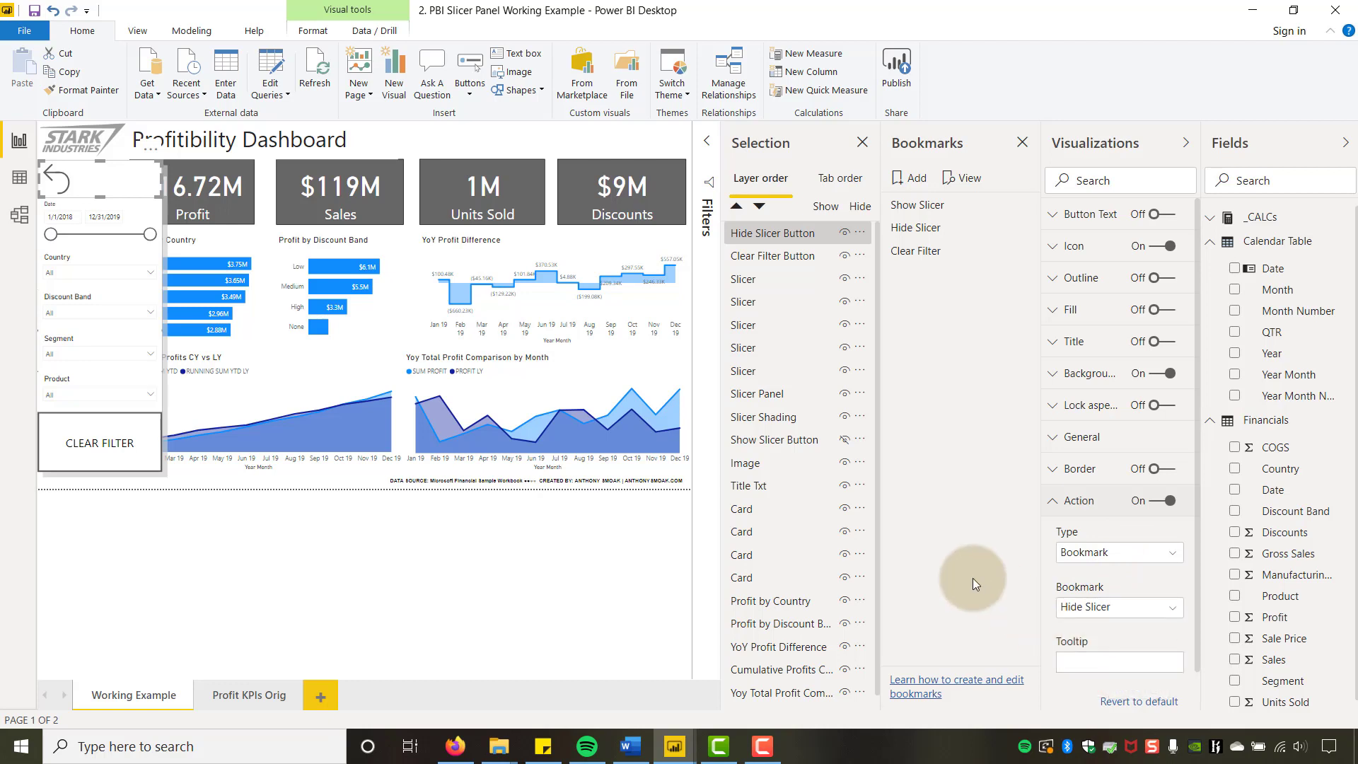
left_click(58, 185, "ctrl")
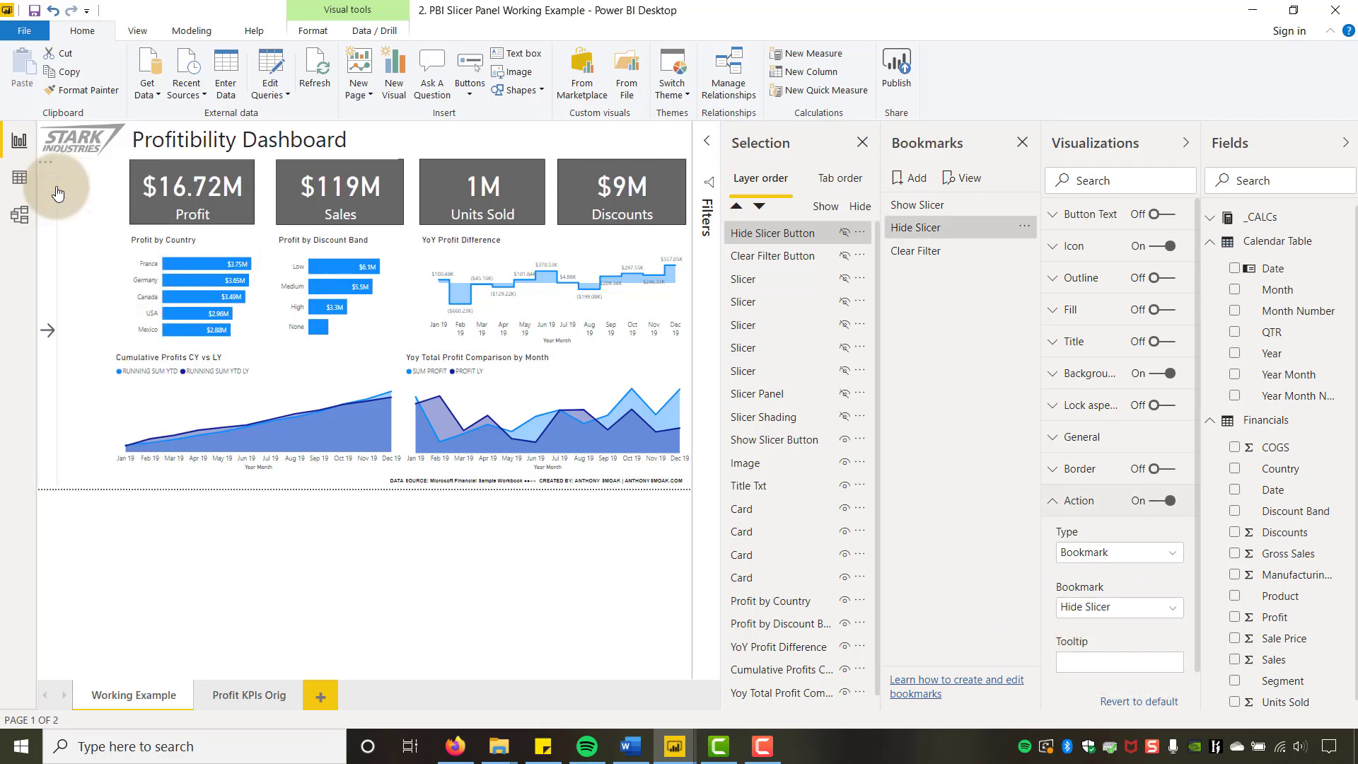
- Set the Show Slicer Button's bookmark action to Show Slicer
left_click(49, 354)
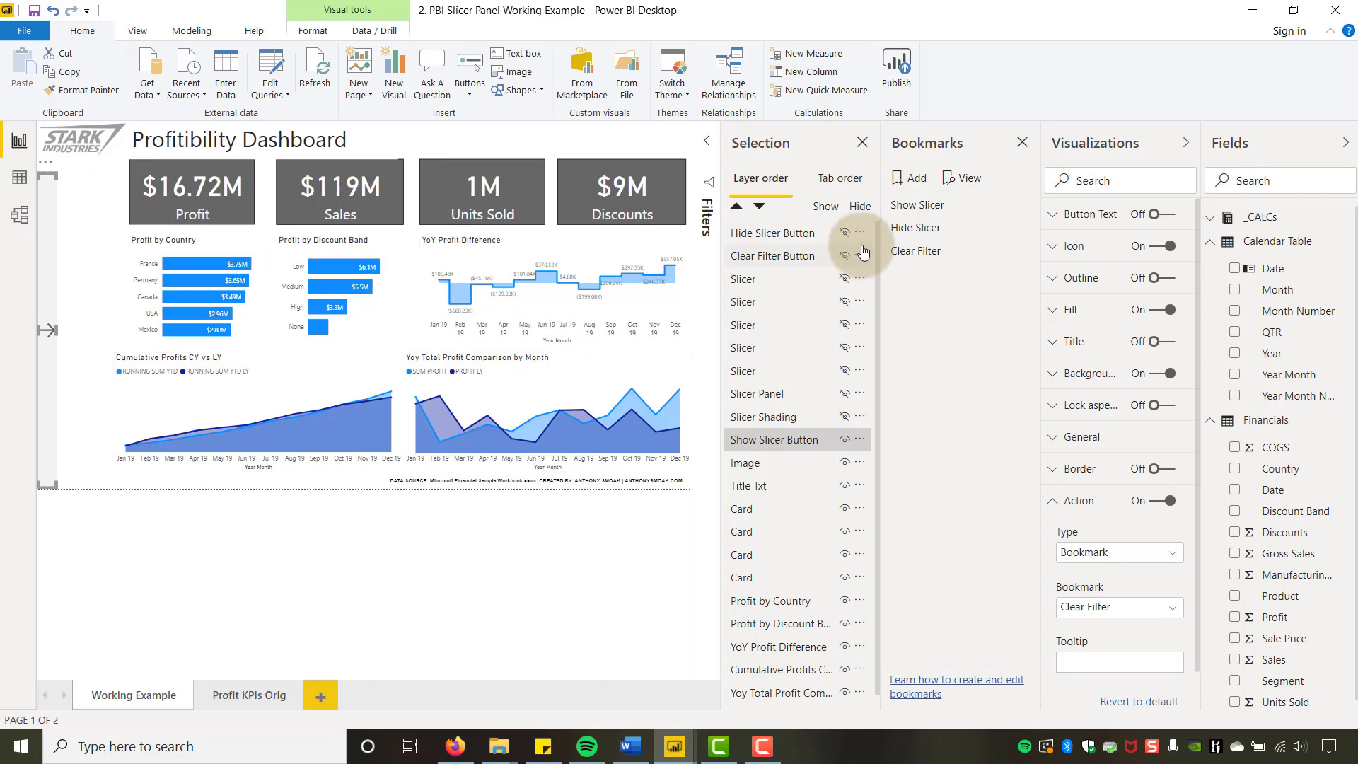
left_click(1093, 607)
left_click(1087, 647)
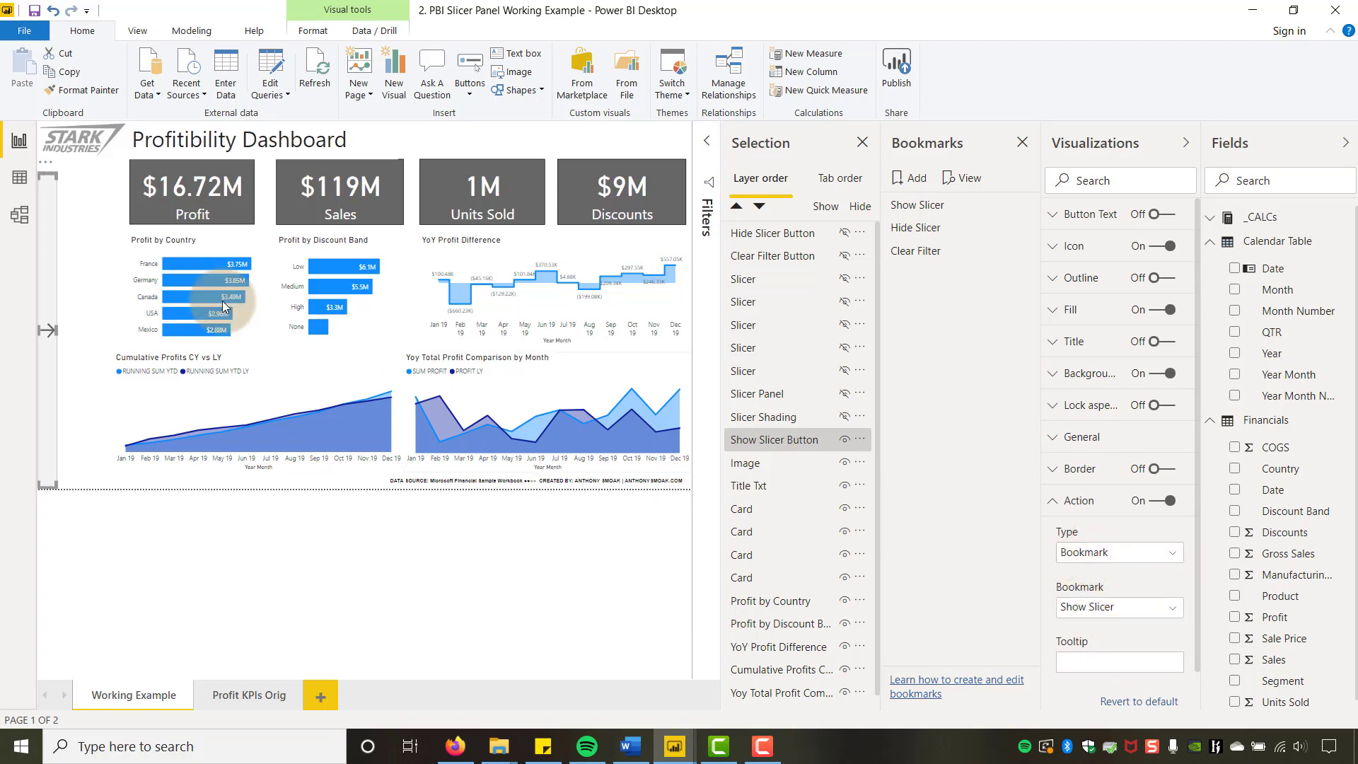
- Test the Show Slicer Button, then turn on the Clear Filter Button's action and set it to the Clear Filter bookmark
left_click(54, 302, "ctrl")
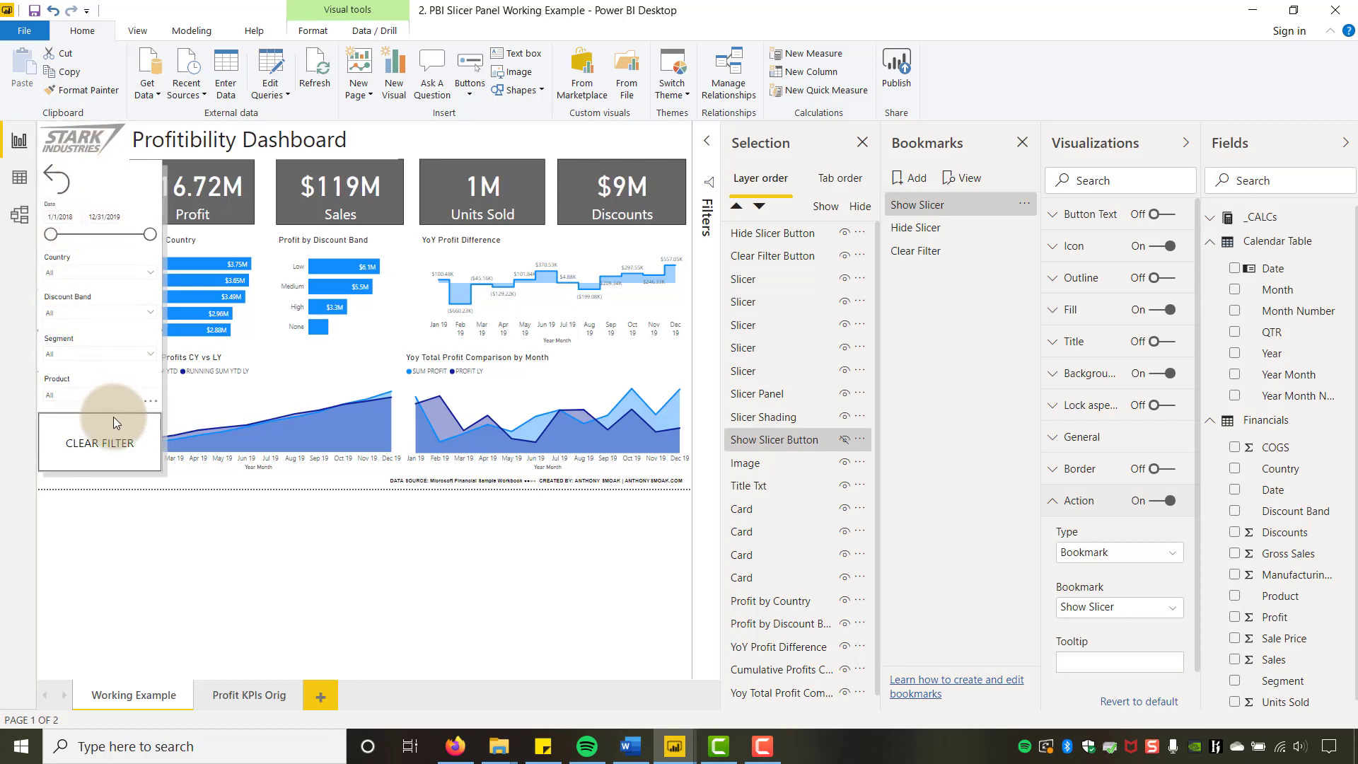
left_click(88, 437)
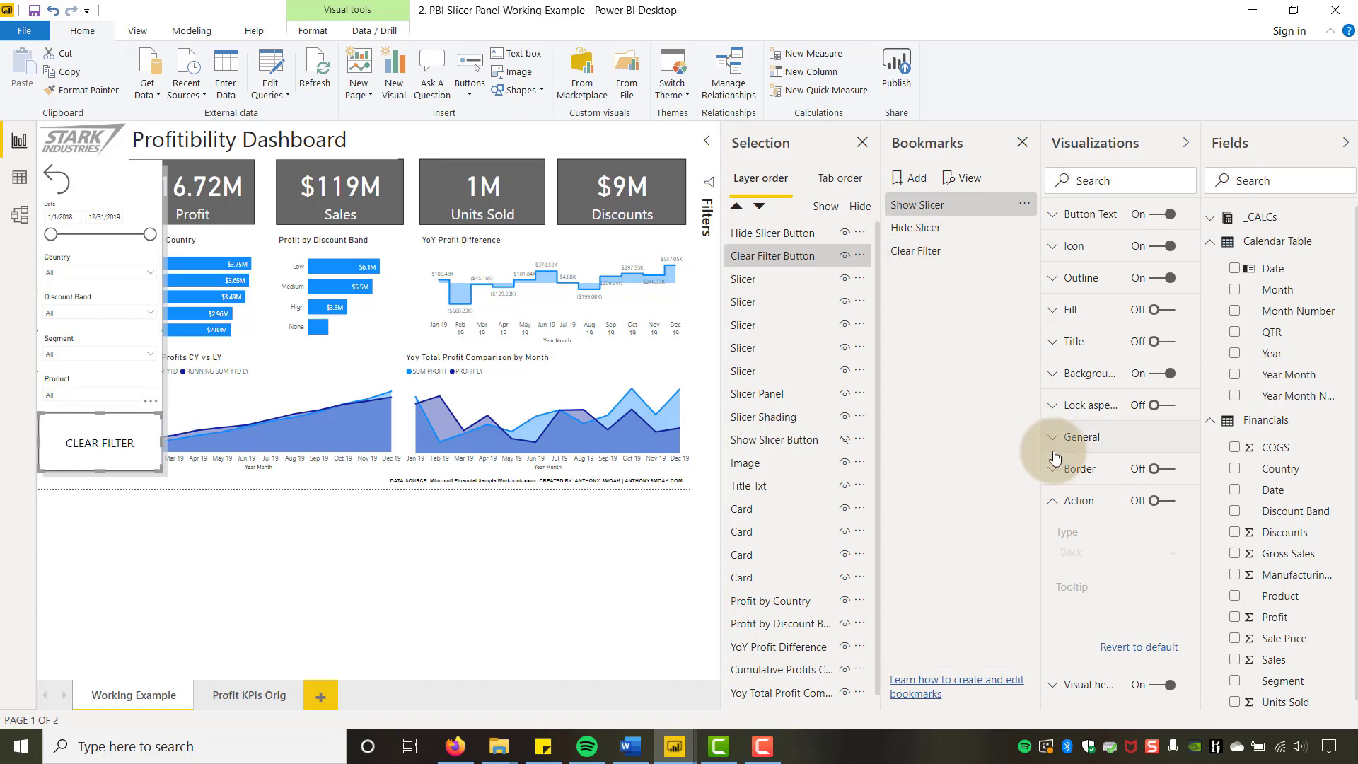
left_click(1152, 501)
left_click(1131, 553)
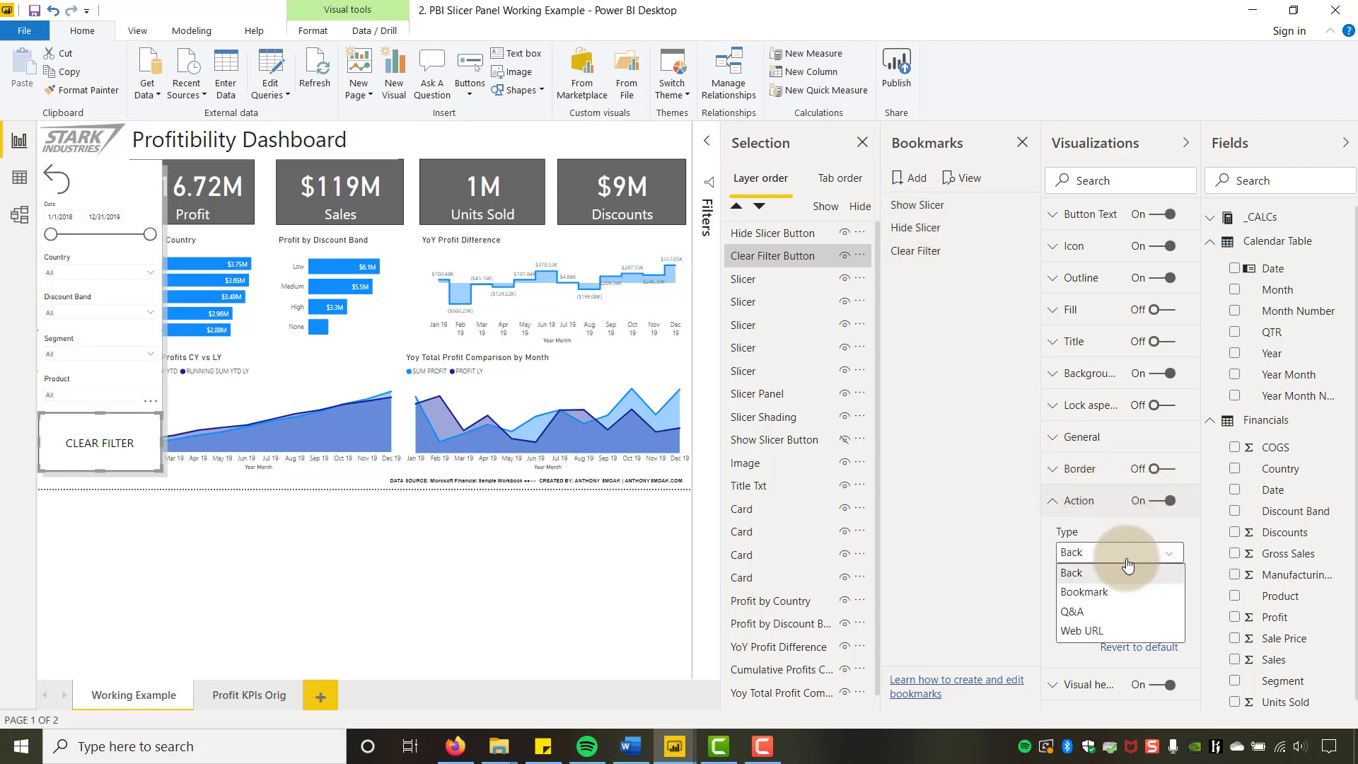
left_click(1101, 592)
left_click(1093, 606)
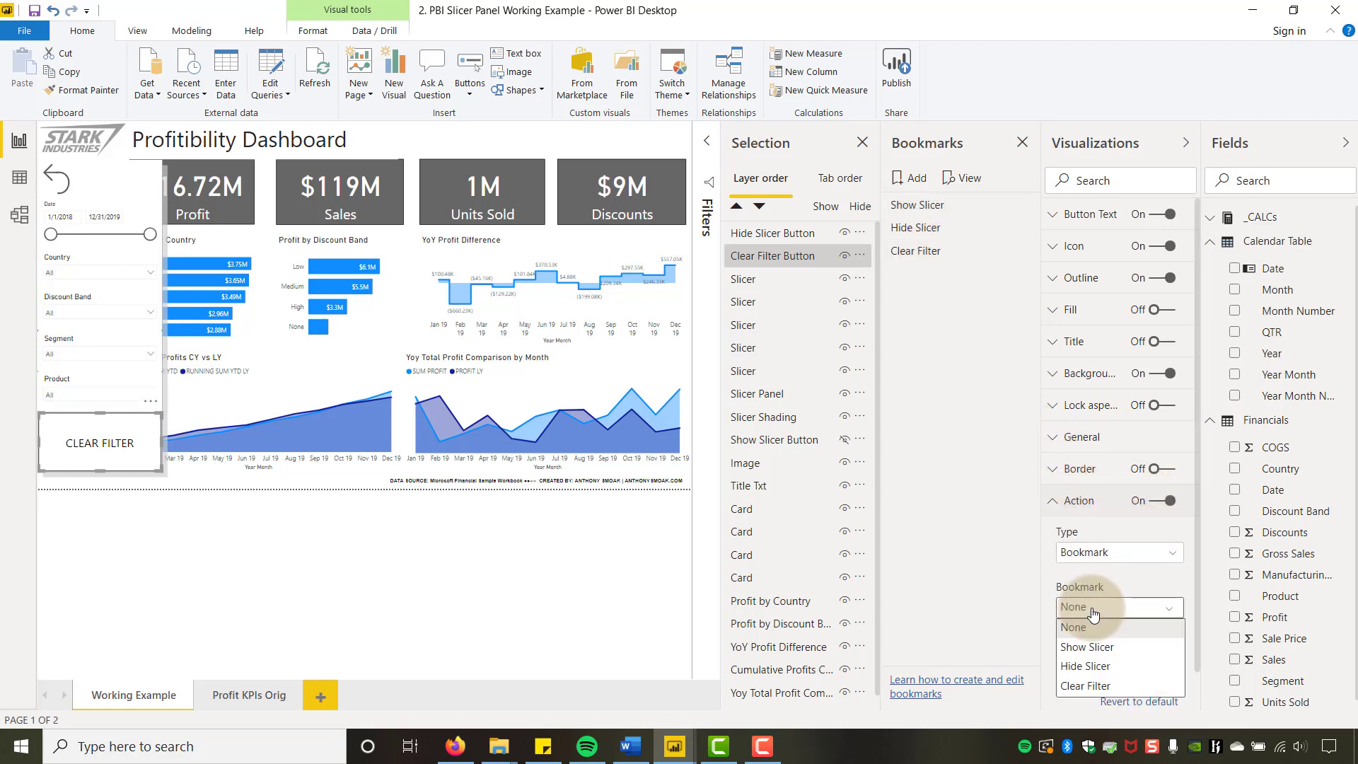
left_click(1085, 686)
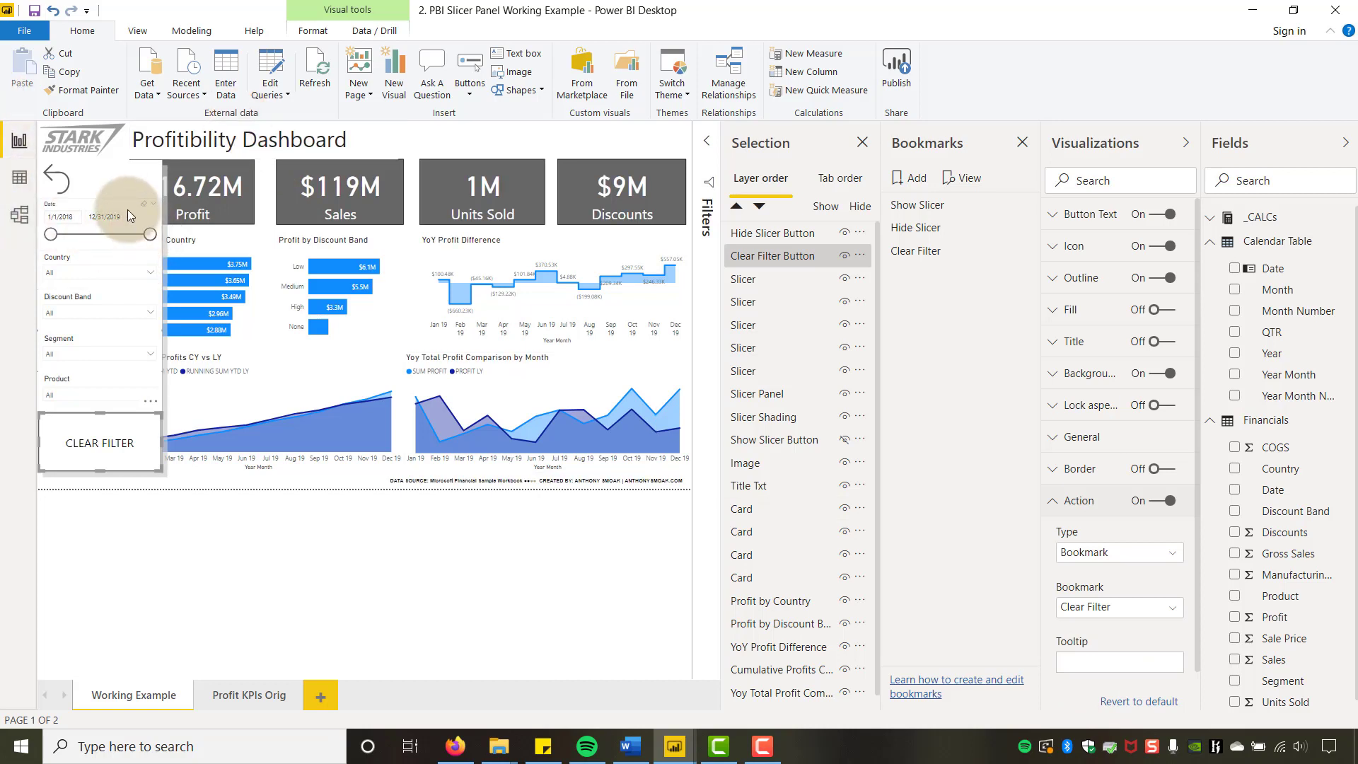
- Test the Clear Filter Button by filtering to dates through 12/6/2018 and product Montana, then triggering the button
left_click_drag(150, 244, 97, 246)
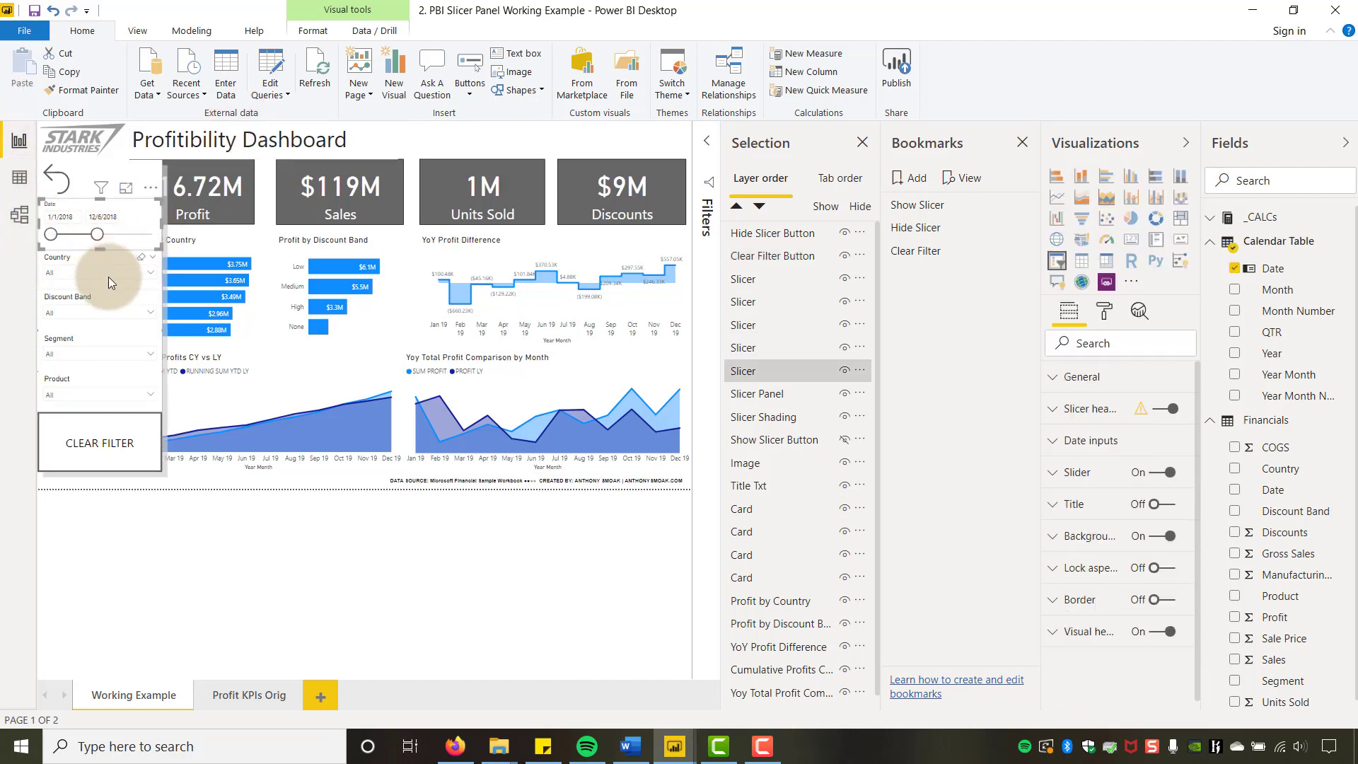
left_click(101, 395)
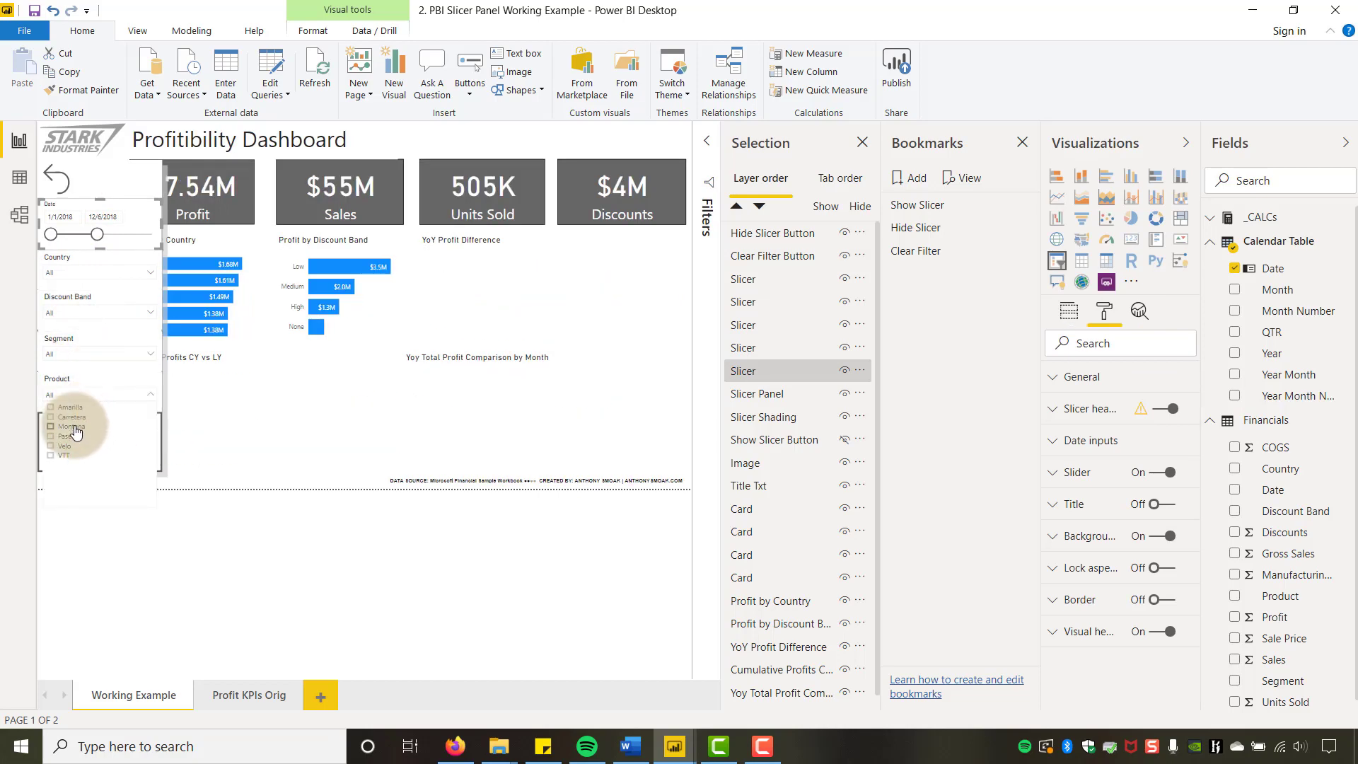
left_click(75, 433)
left_click(180, 520)
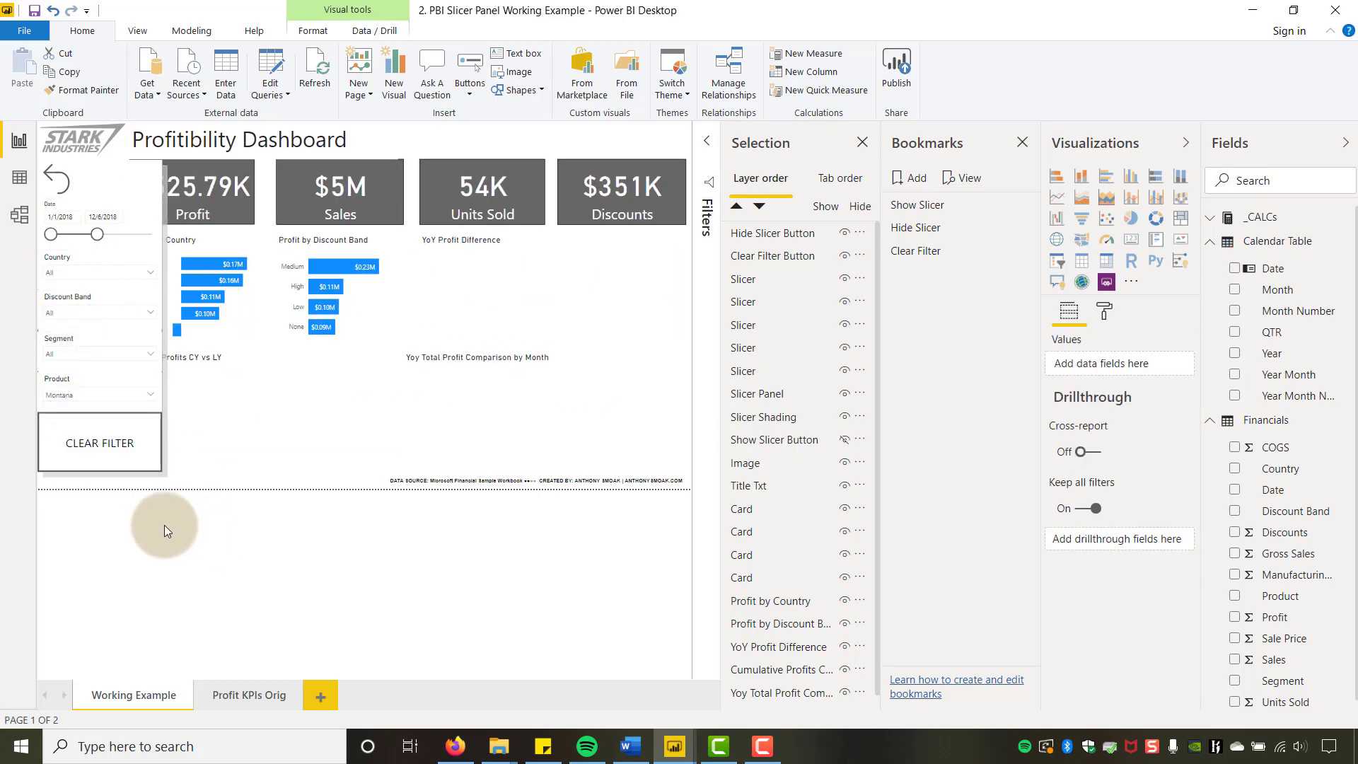
left_click(87, 449, "ctrl")
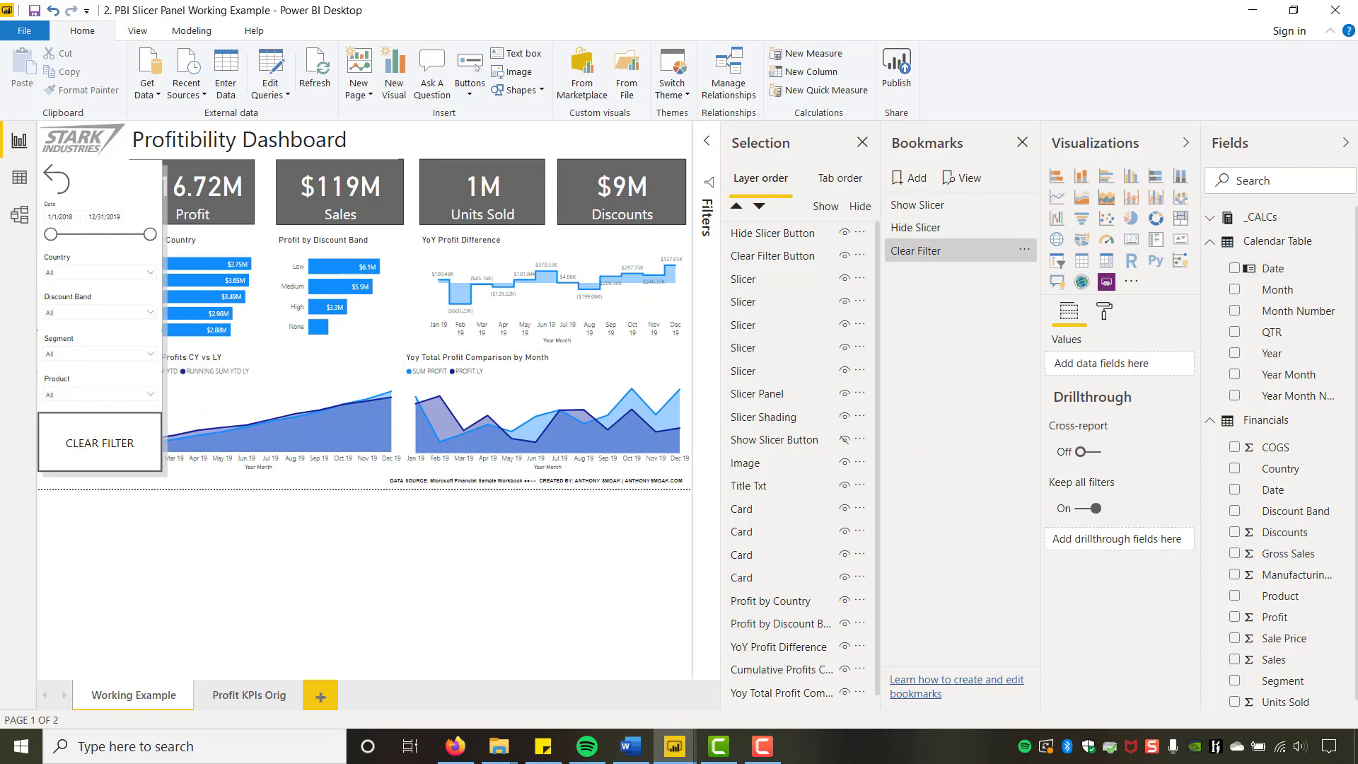
key("alt+Tab")
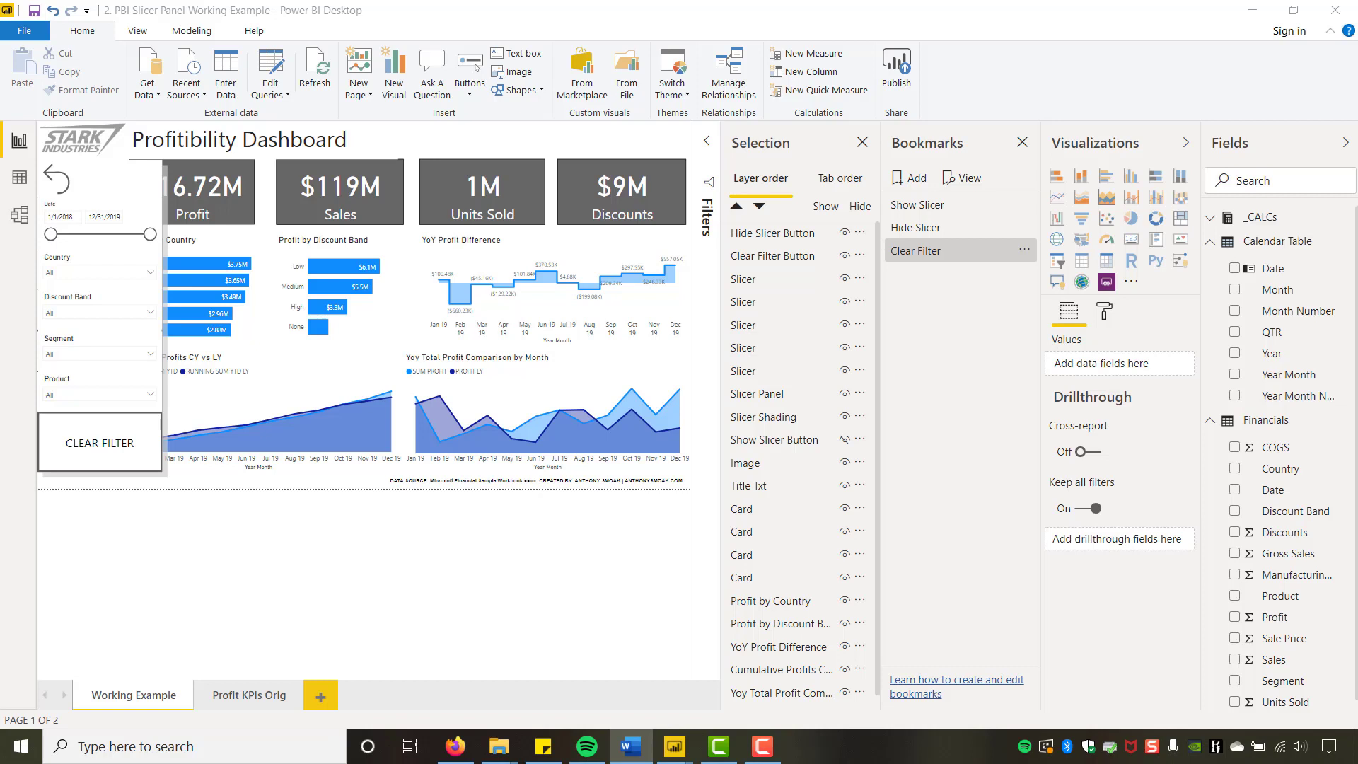
left_click(416, 620)
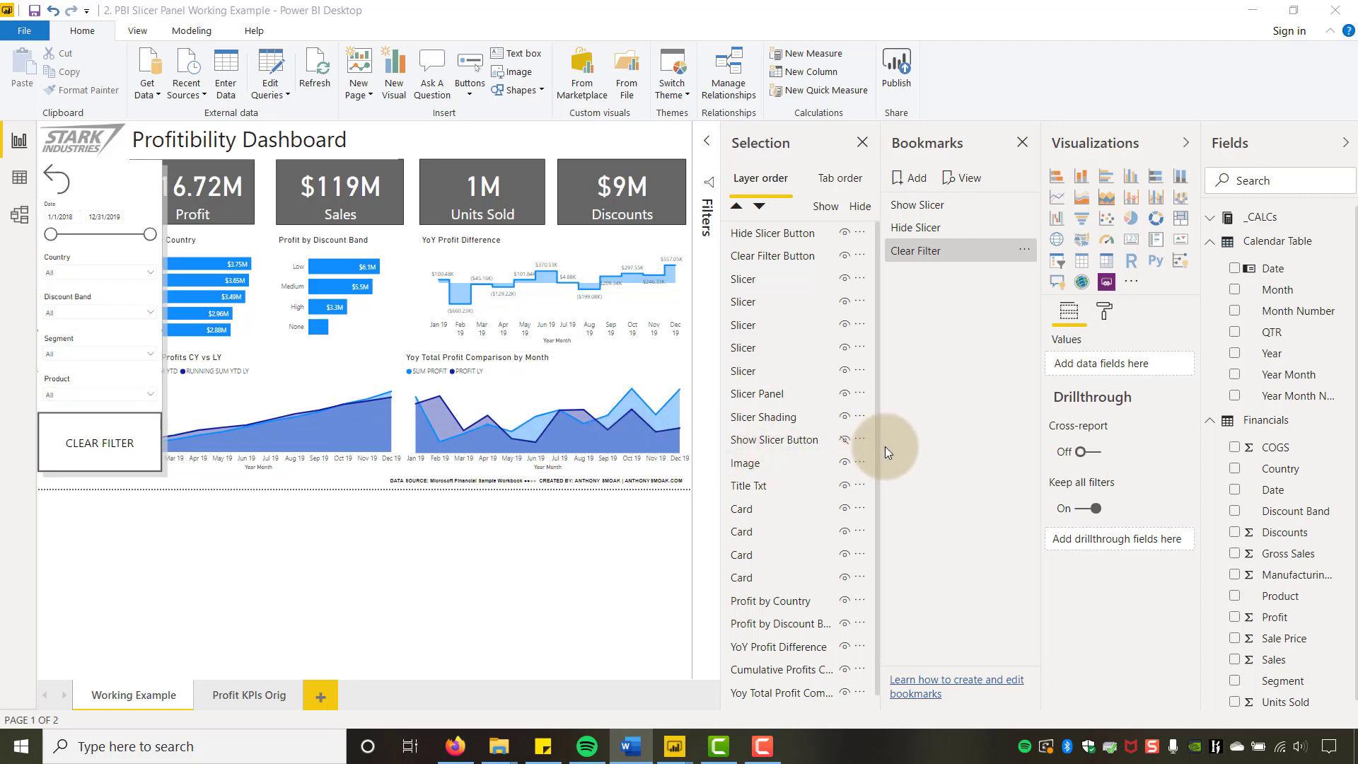
- Apply the Show Slicer bookmark, then insert a blank button covering the whole report page with its outline turned off
left_click(923, 206)
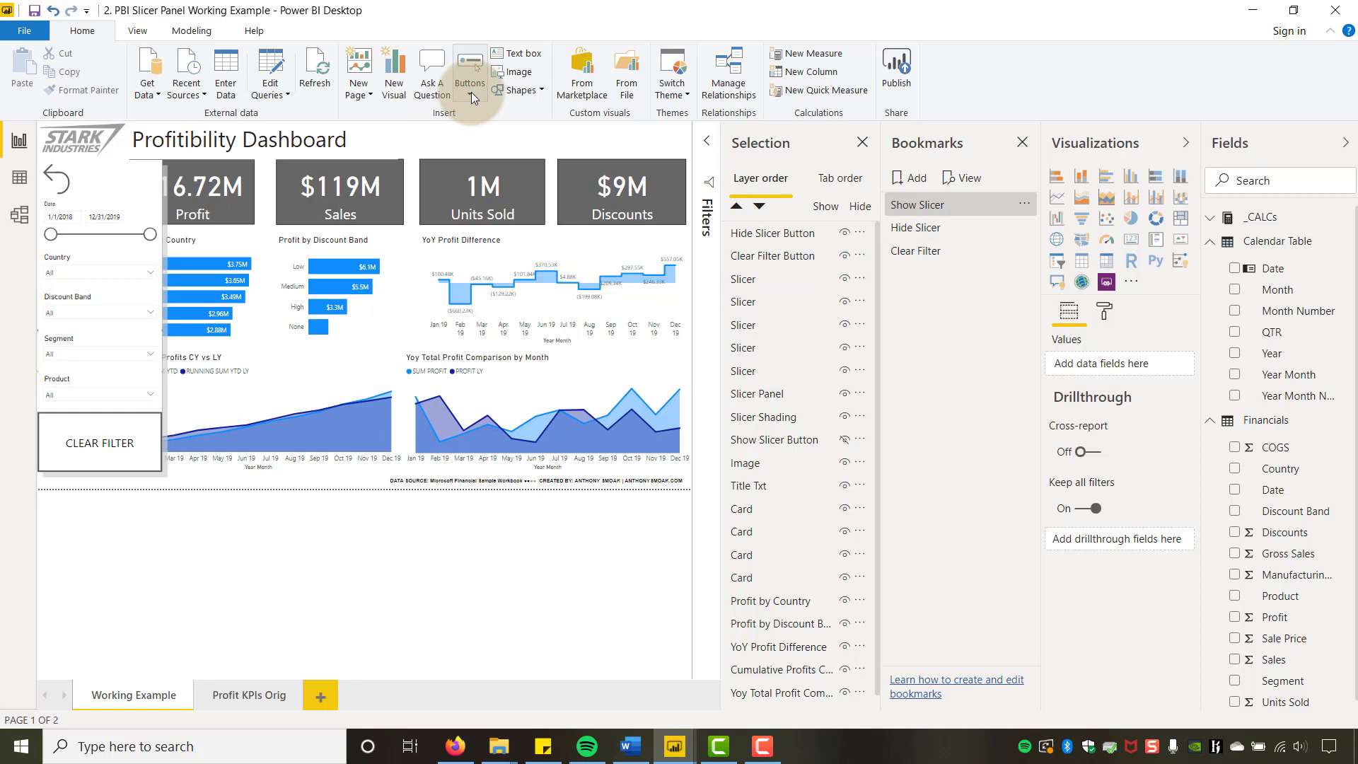
left_click(471, 94)
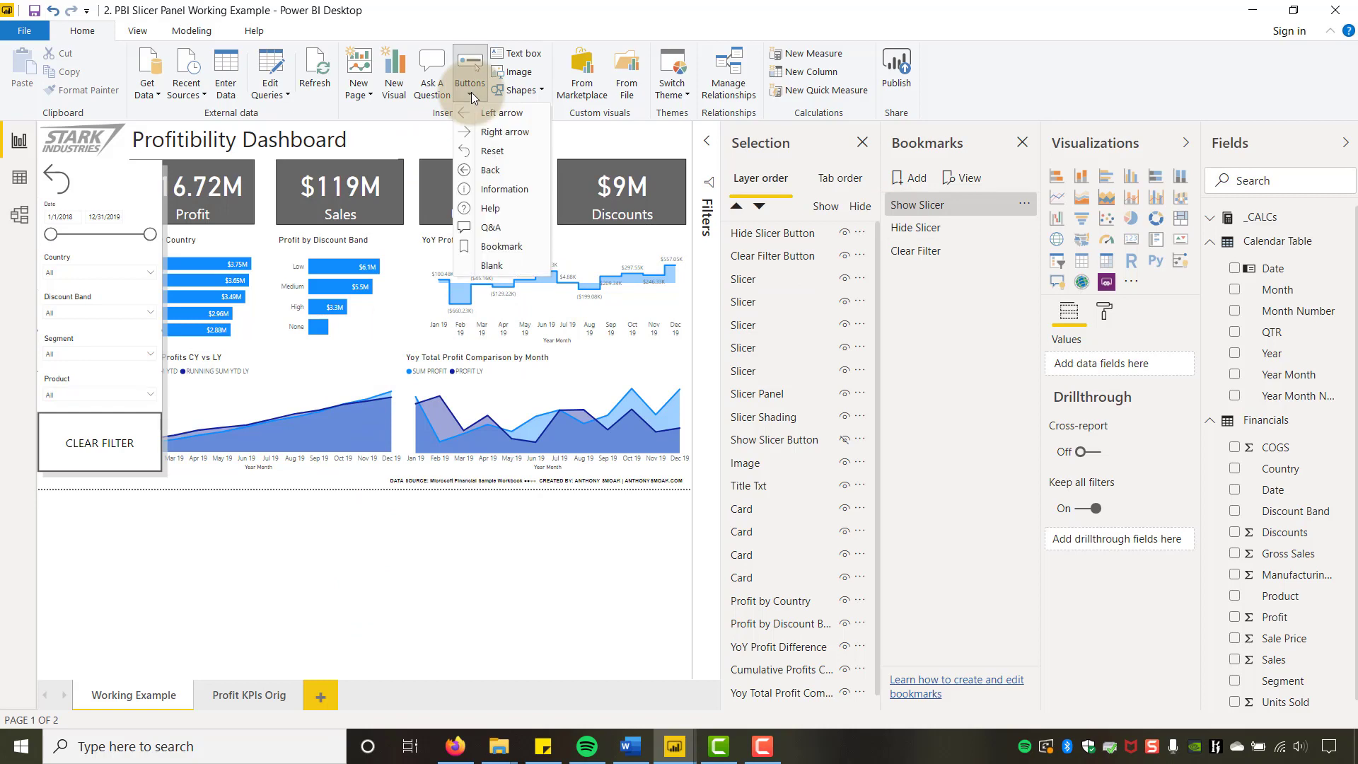
left_click(493, 264)
left_click_drag(314, 220, 688, 499)
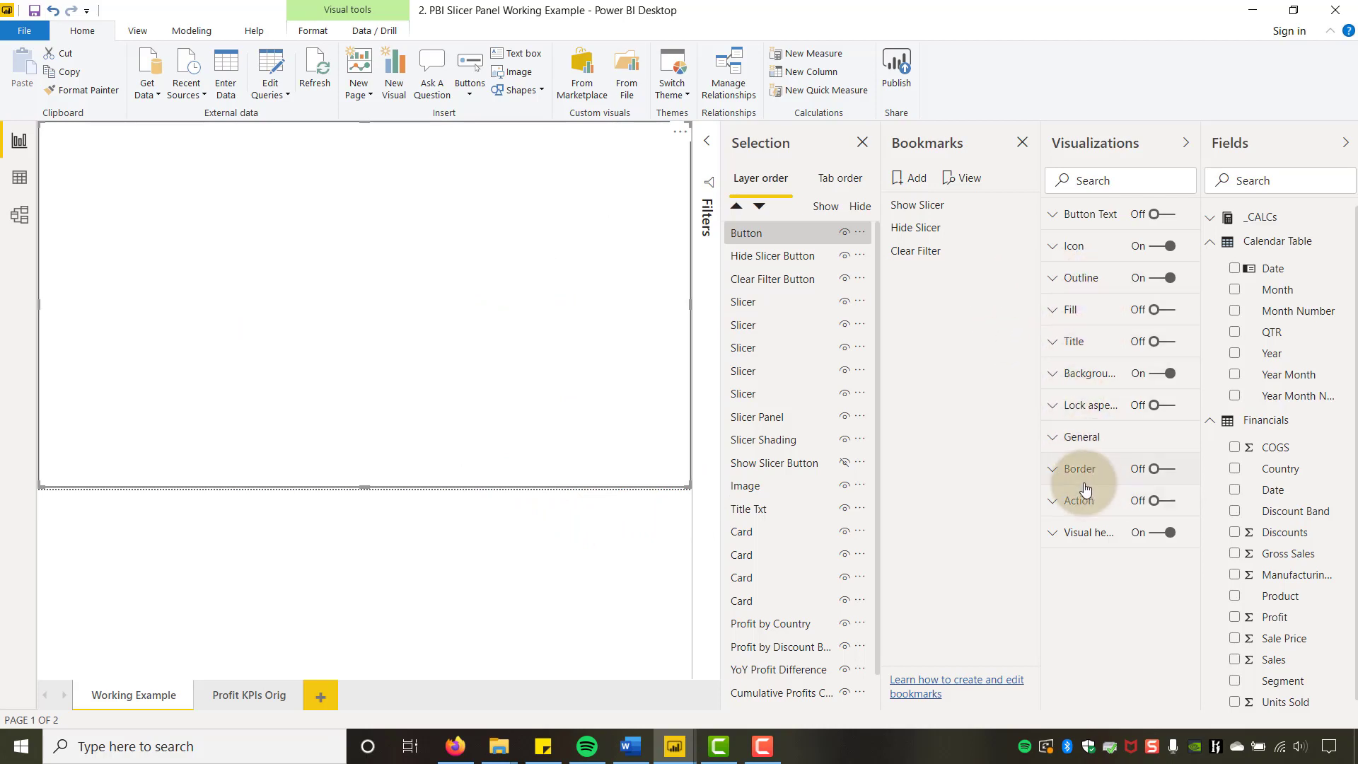
left_click(1168, 278)
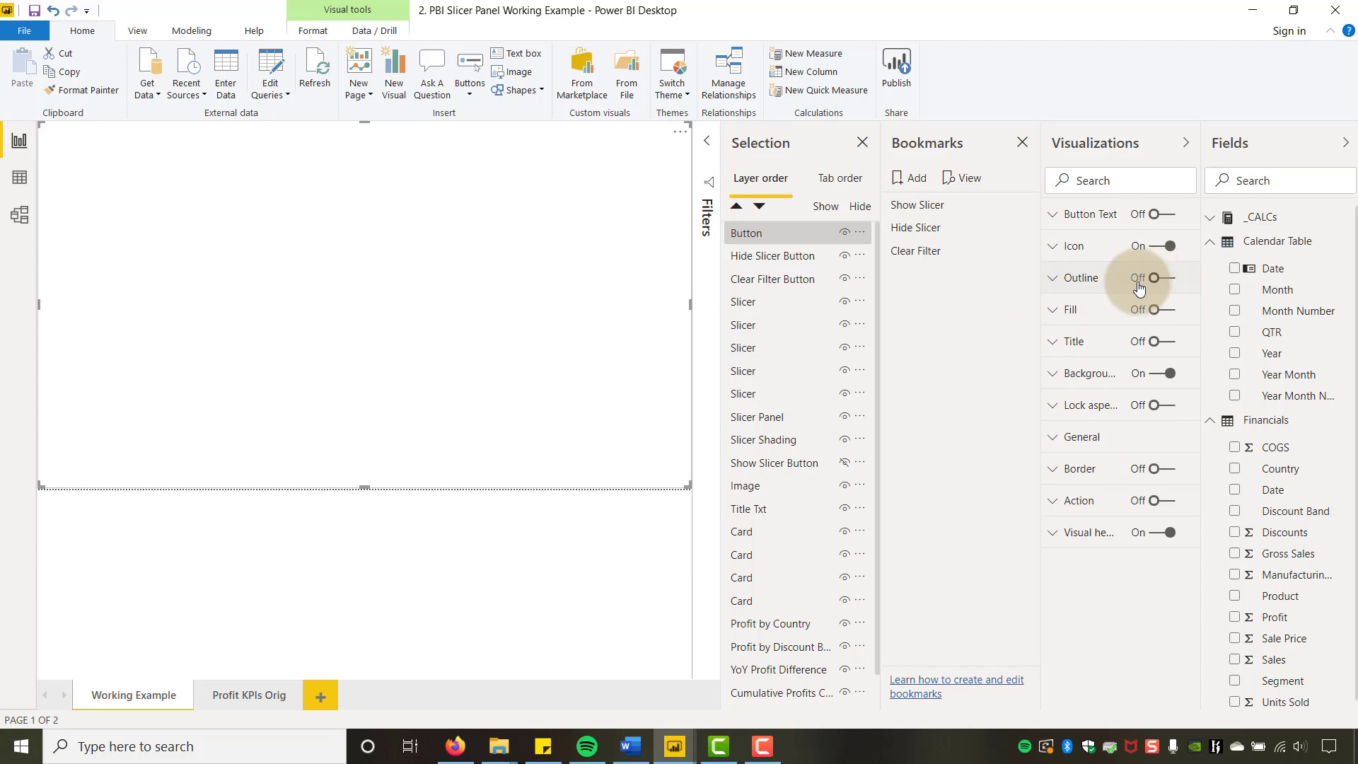
- Rename the new blank button as Opaque in the layer order
left_click(750, 239)
double_click(750, 239)
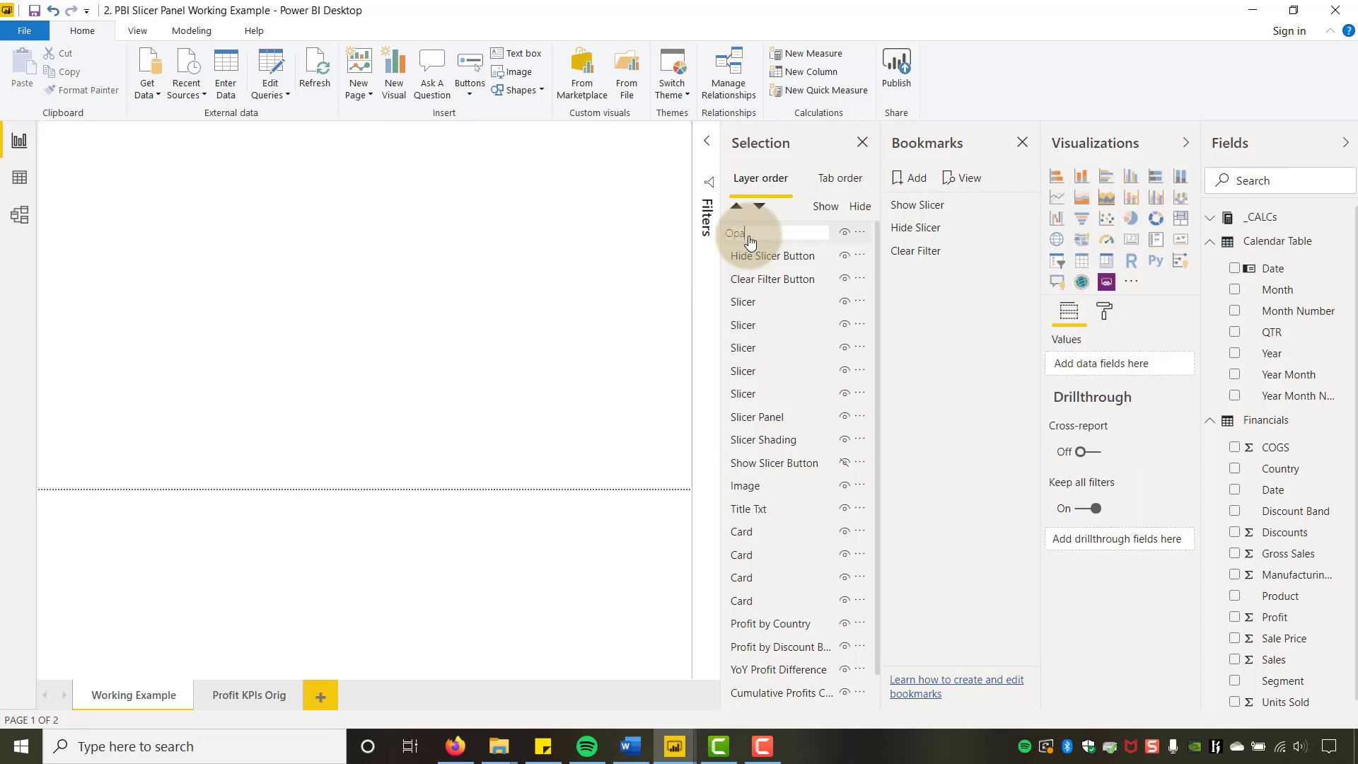
type("Opaque")
left_click(994, 347)
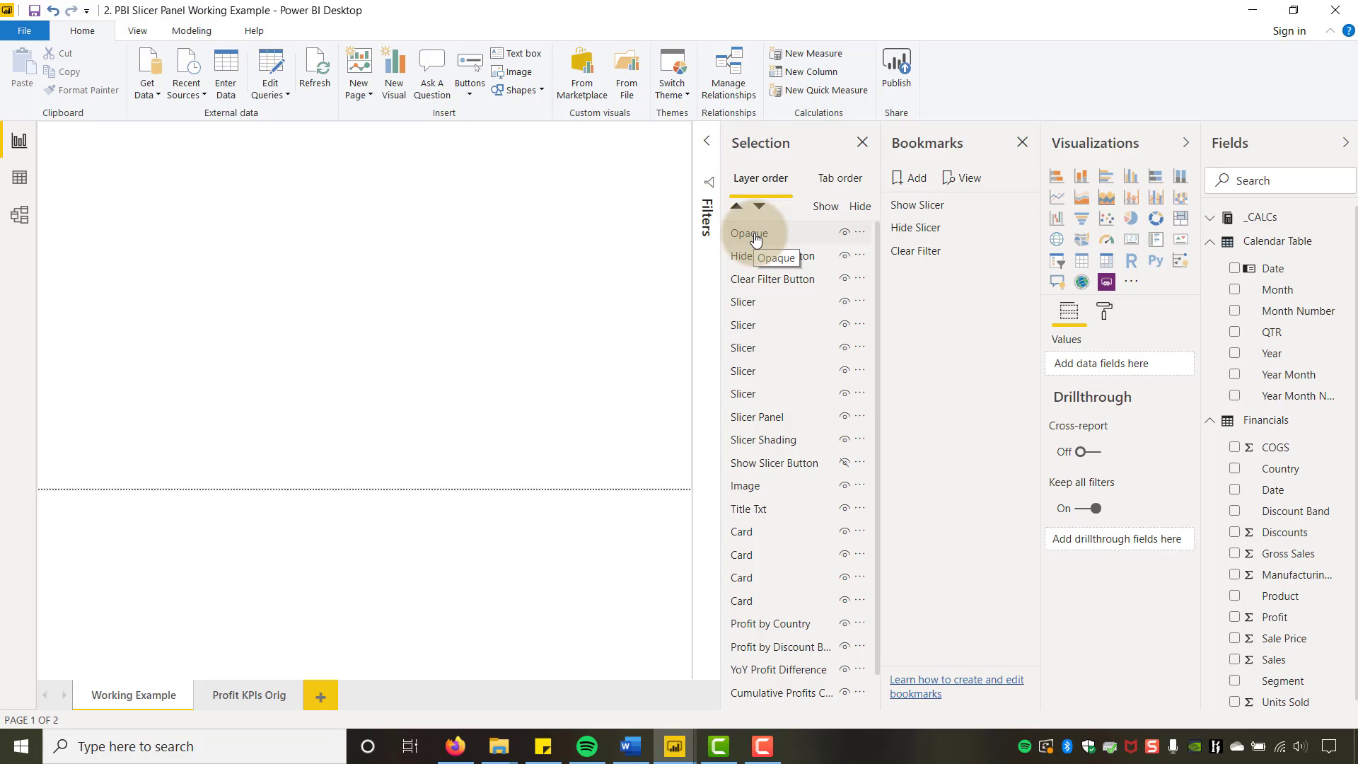
- Move the Opaque button behind the slicer panel, directly below Show Slicer Button in the layer order
left_click_drag(756, 241, 751, 470)
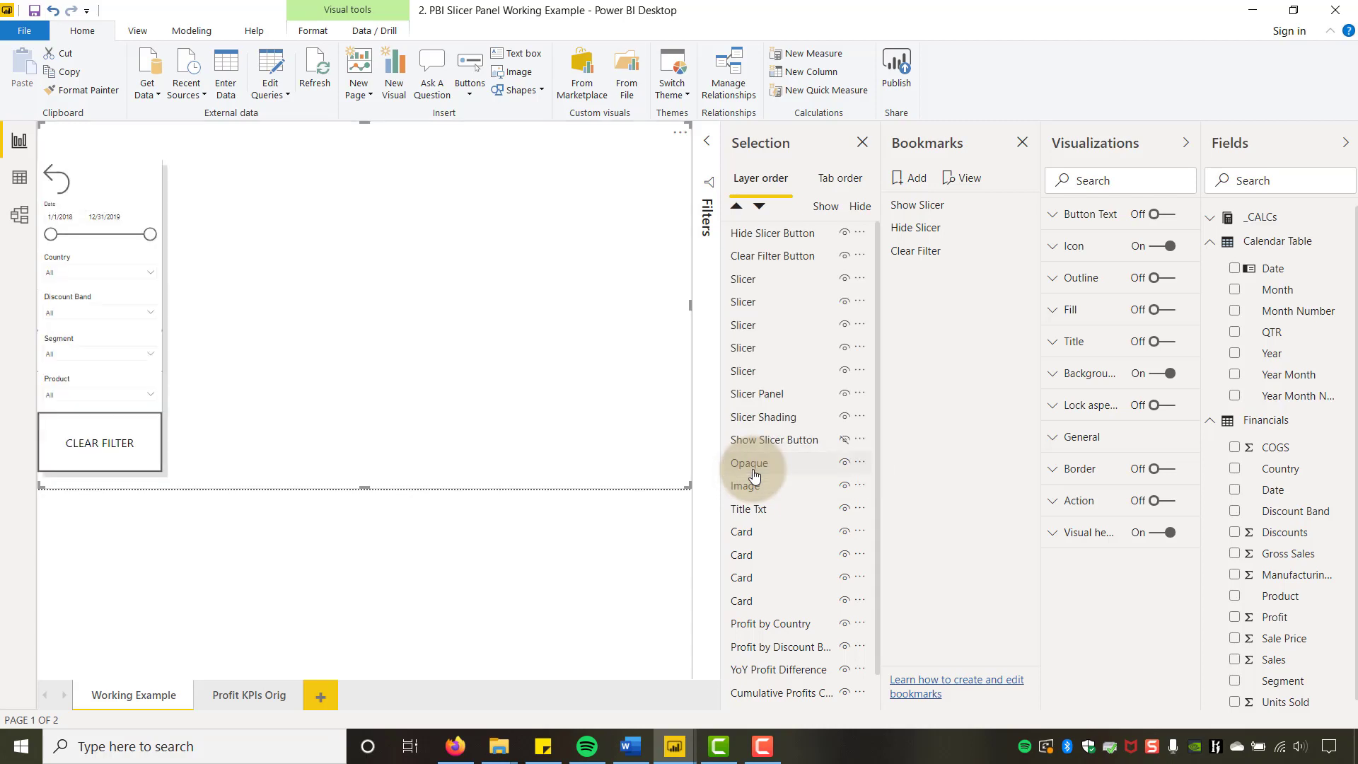
left_click(259, 252)
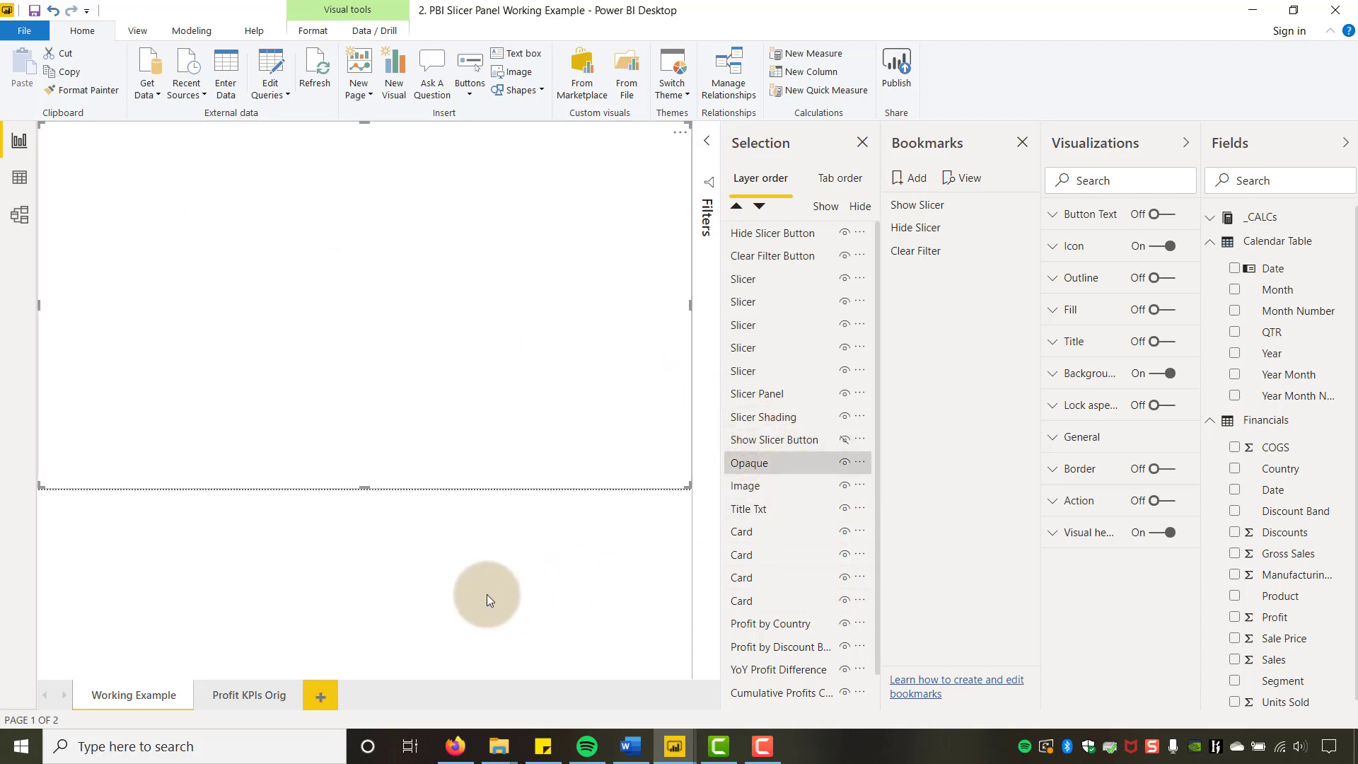
left_click(282, 572)
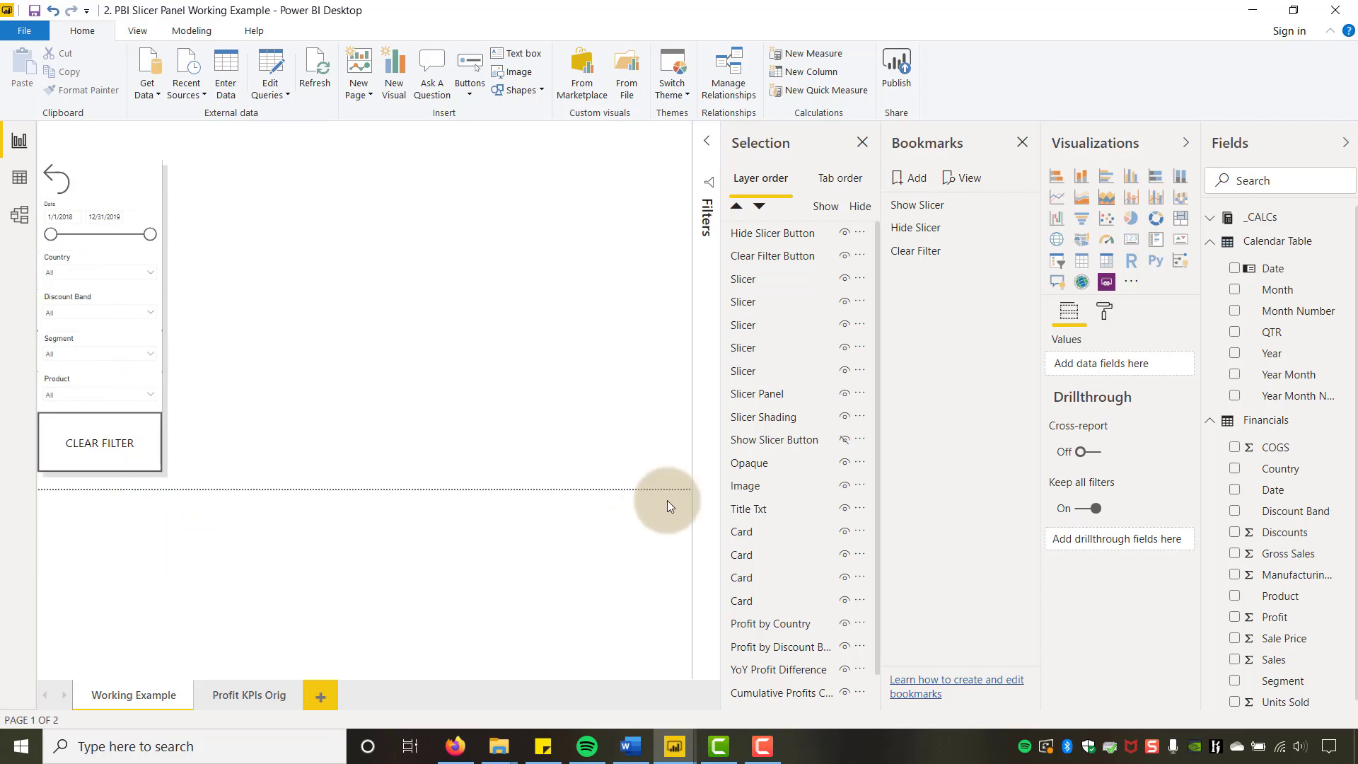
- Set the Opaque button's background transparency to 25%
left_click(515, 254)
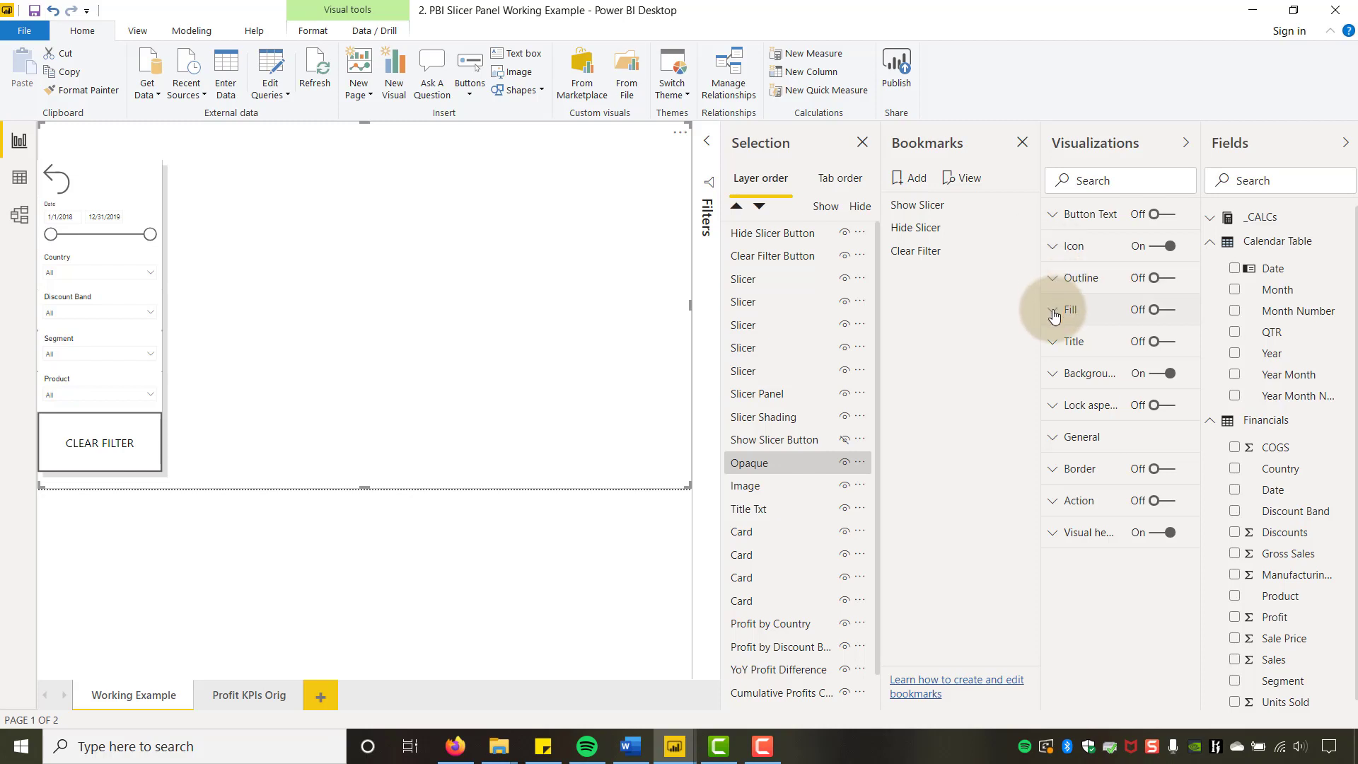
left_click(1052, 286)
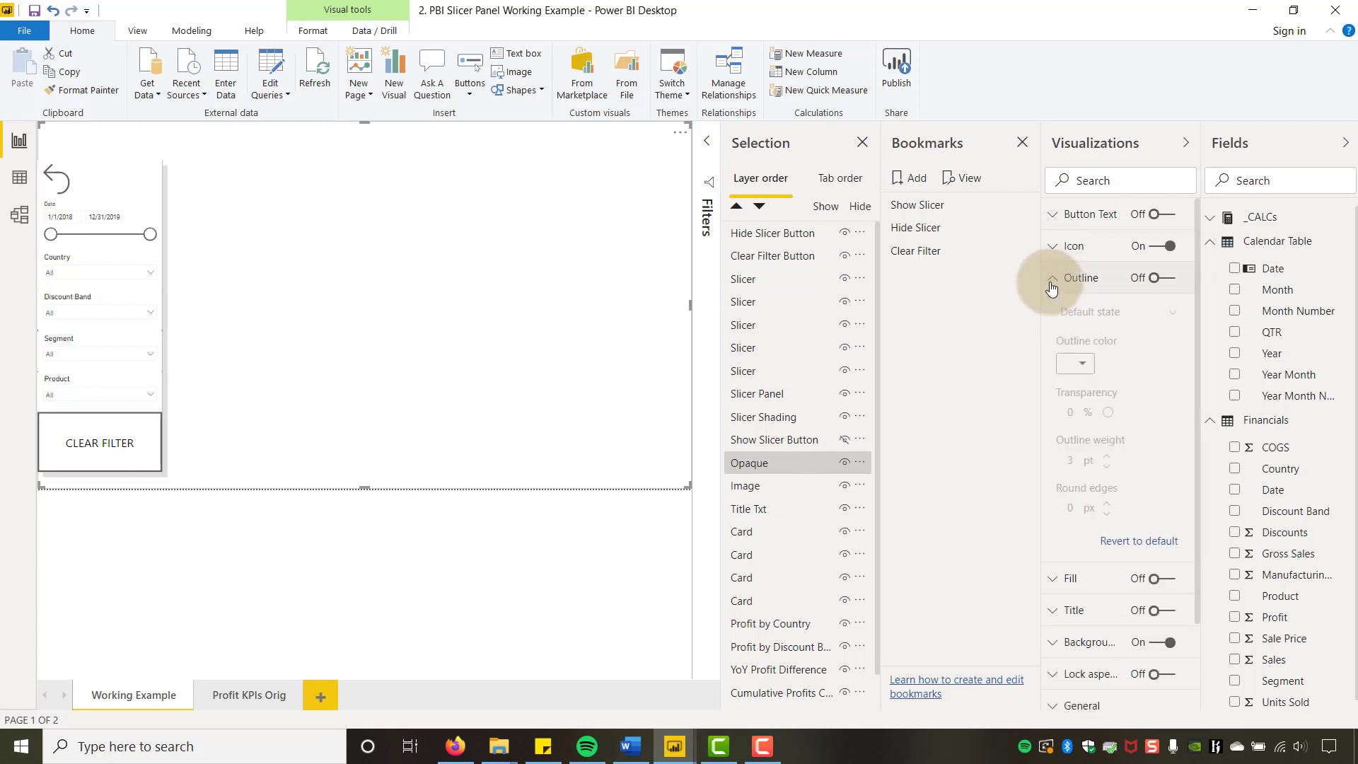
left_click(1052, 280)
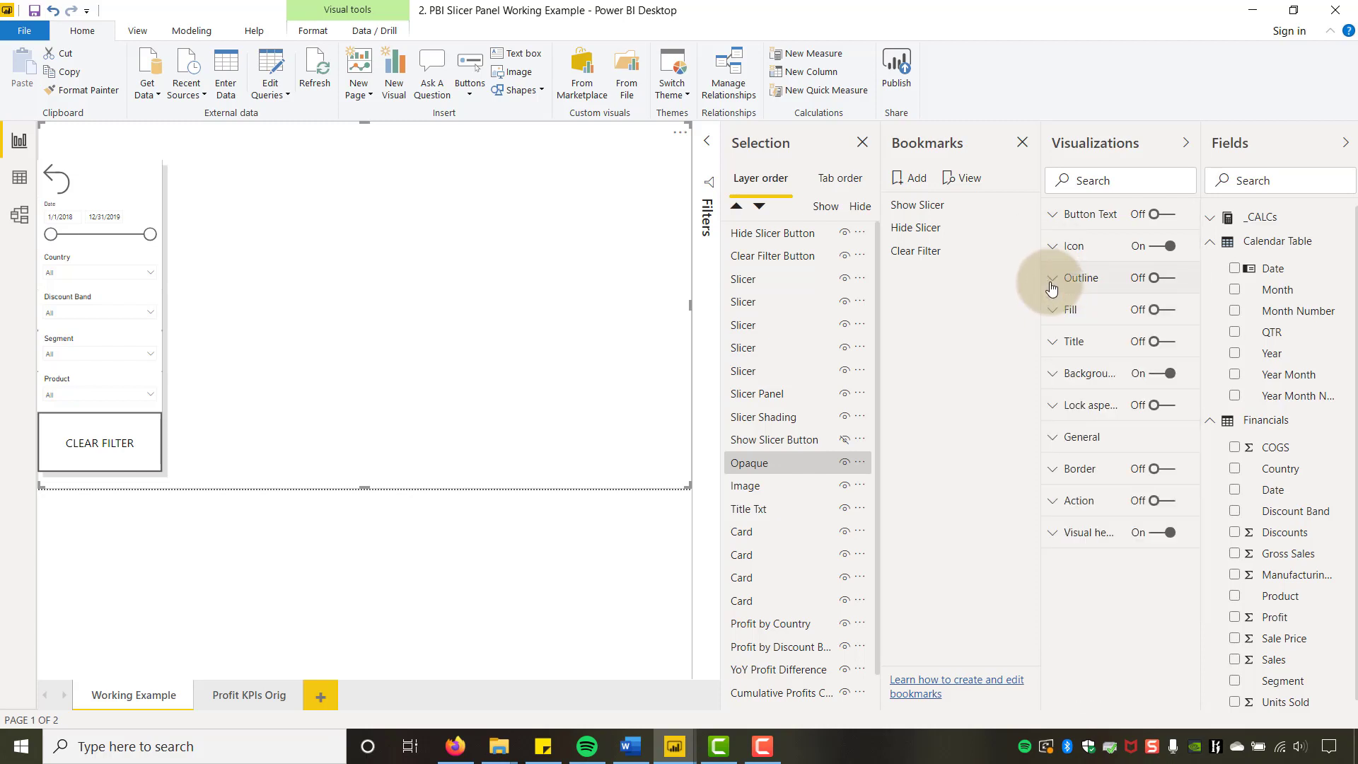
left_click(1054, 377)
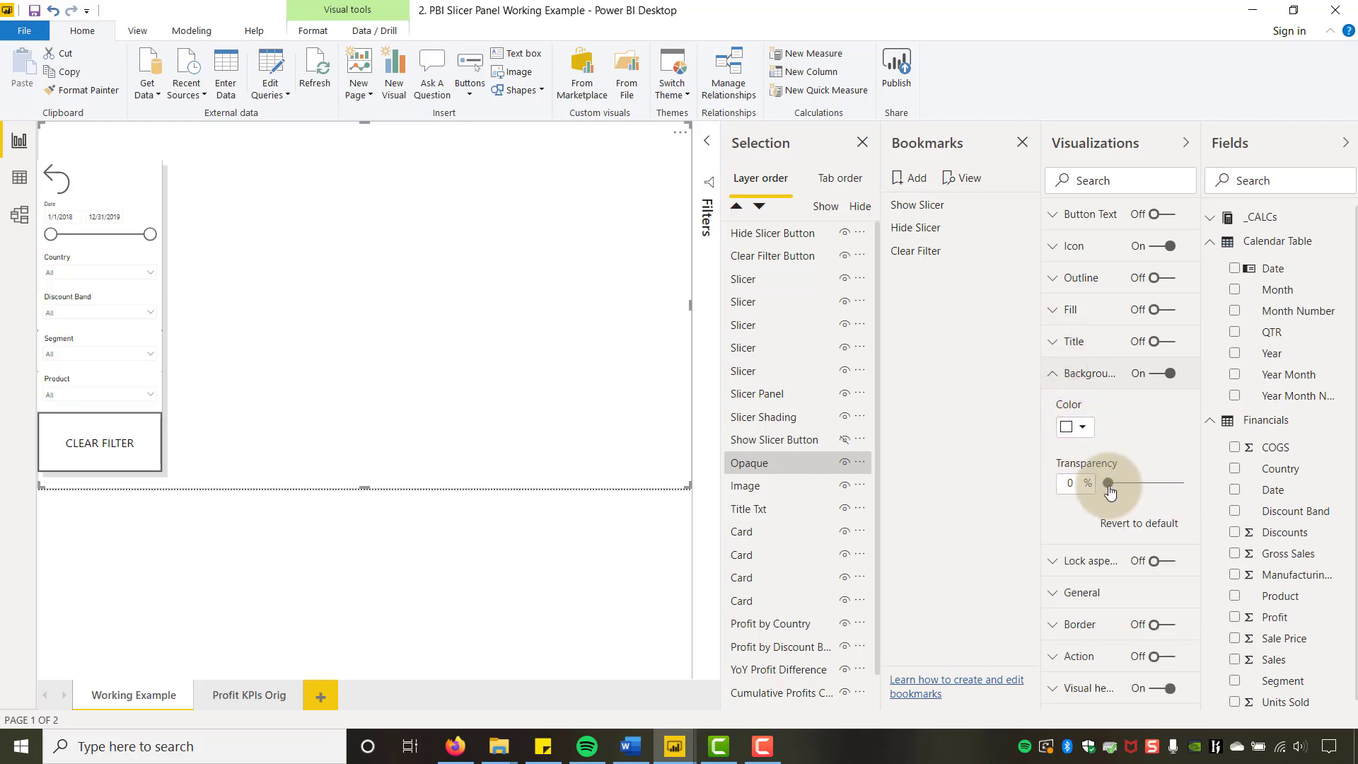
left_click_drag(1110, 490, 1128, 488)
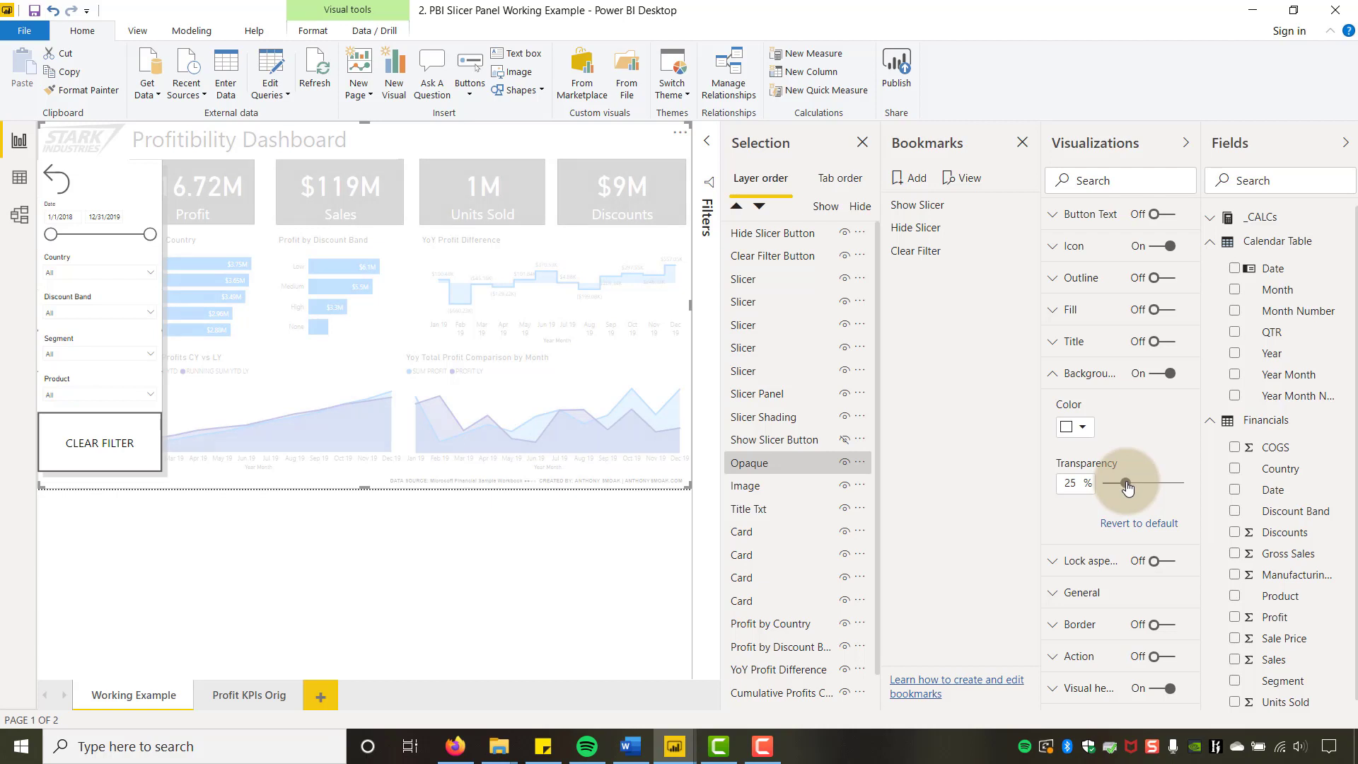
left_click(425, 539)
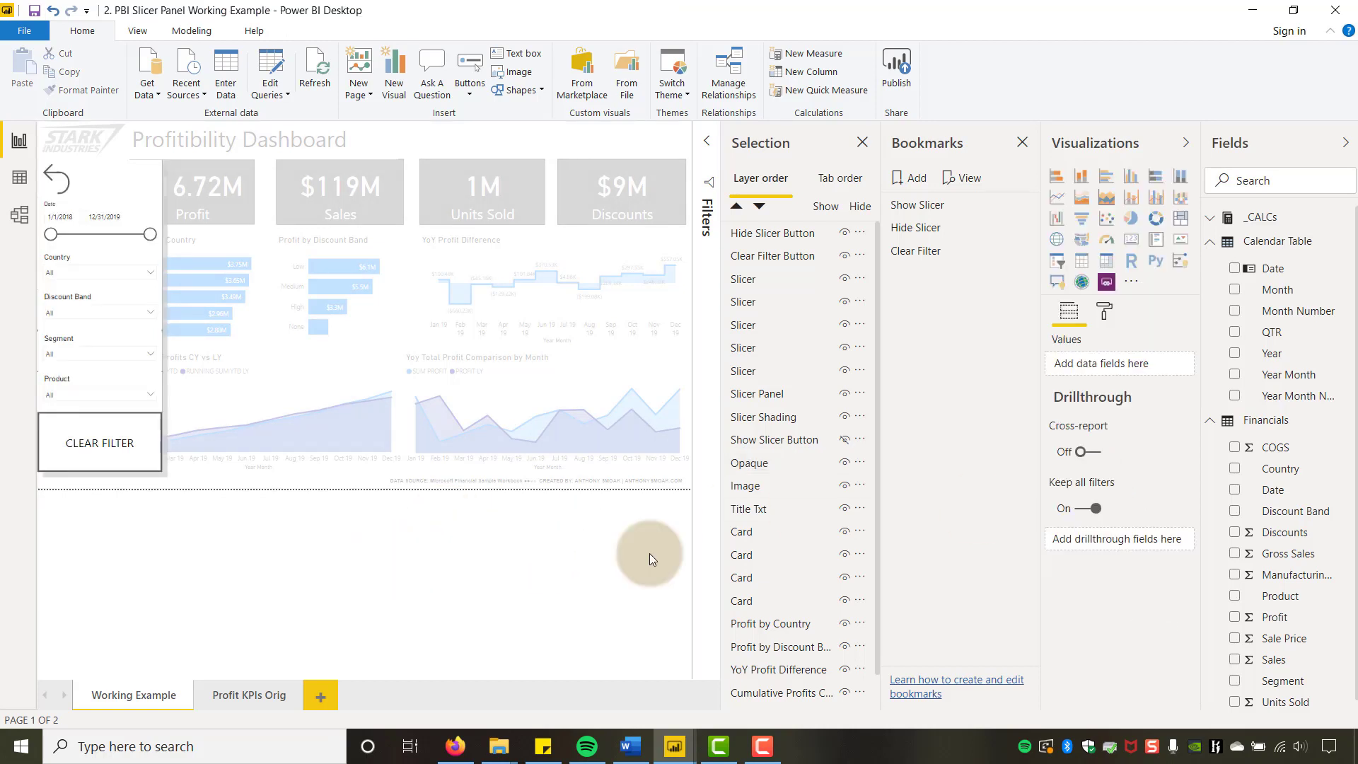
- Turn on the Opaque button's action, set it to the Hide Slicer bookmark, and test the button
left_click(935, 210)
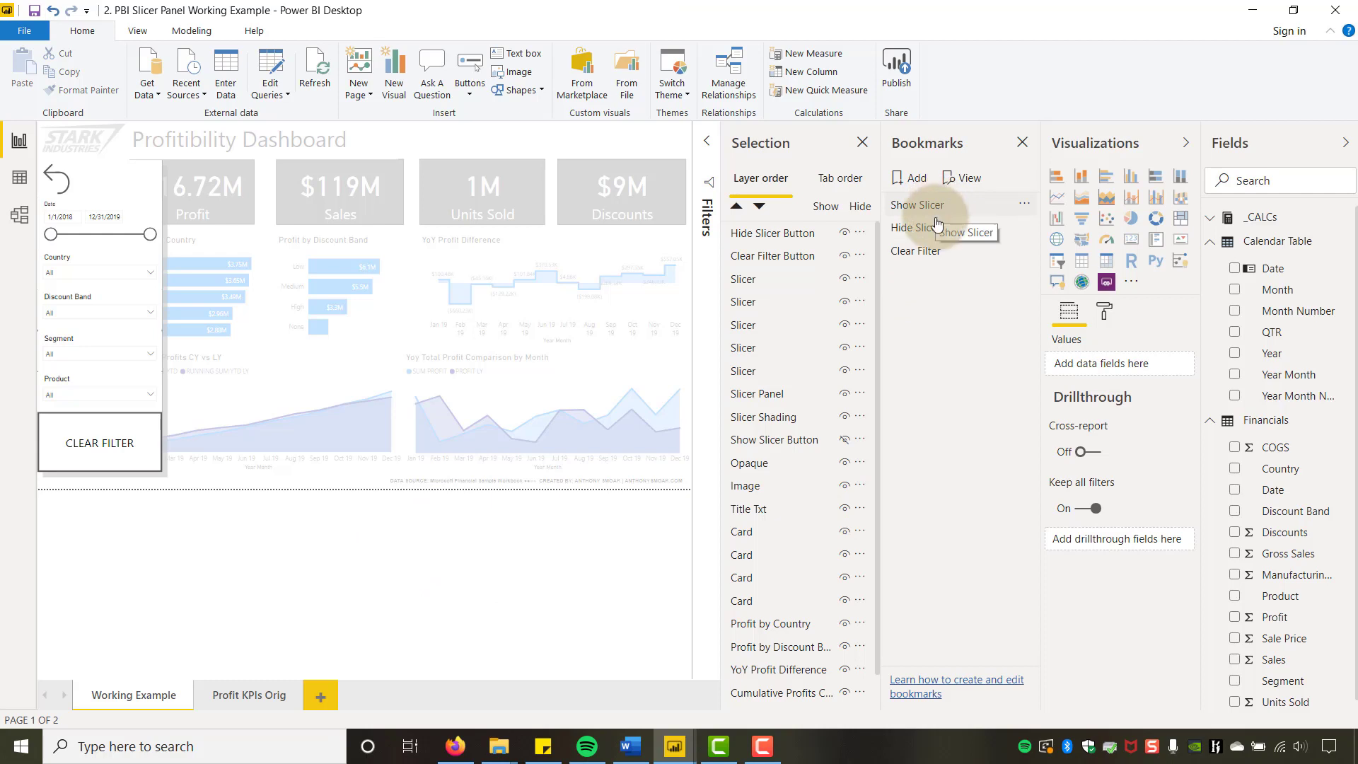
left_click(631, 147)
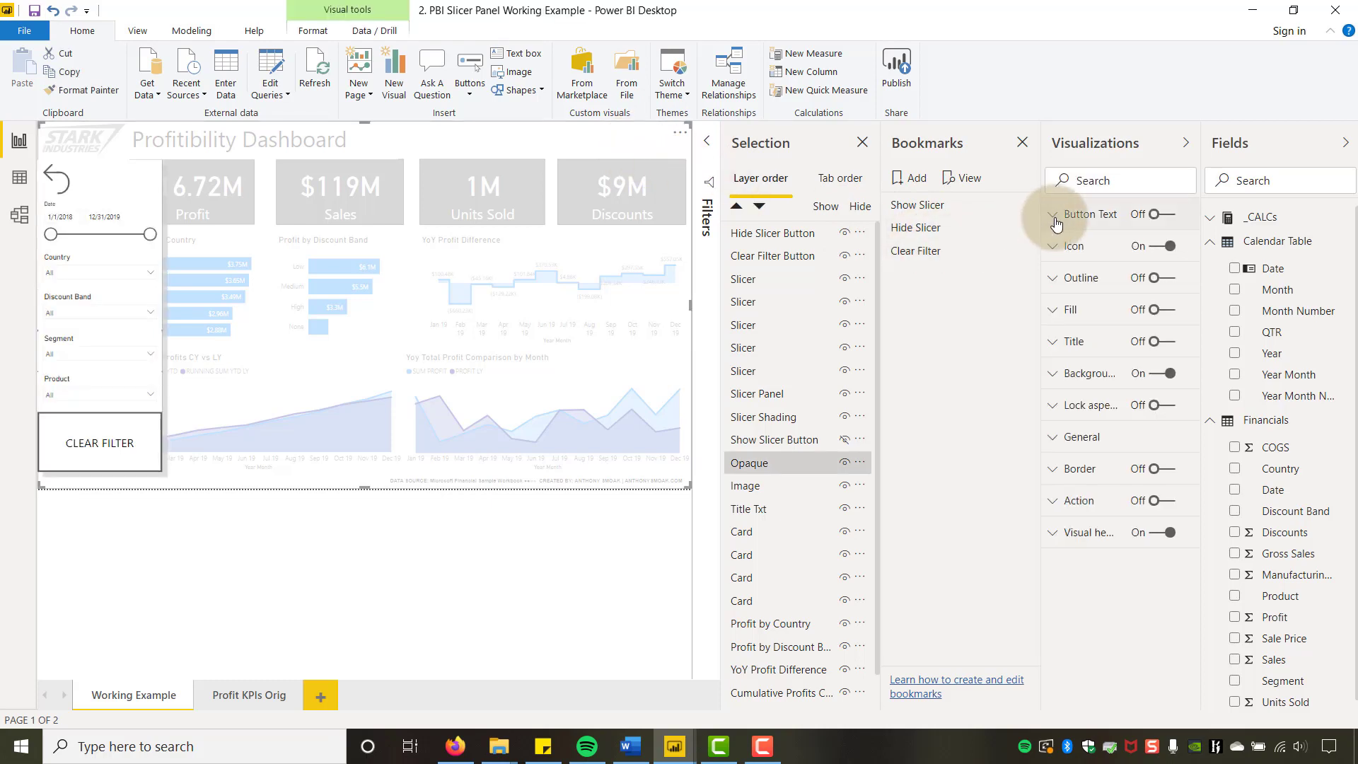
left_click(1159, 500)
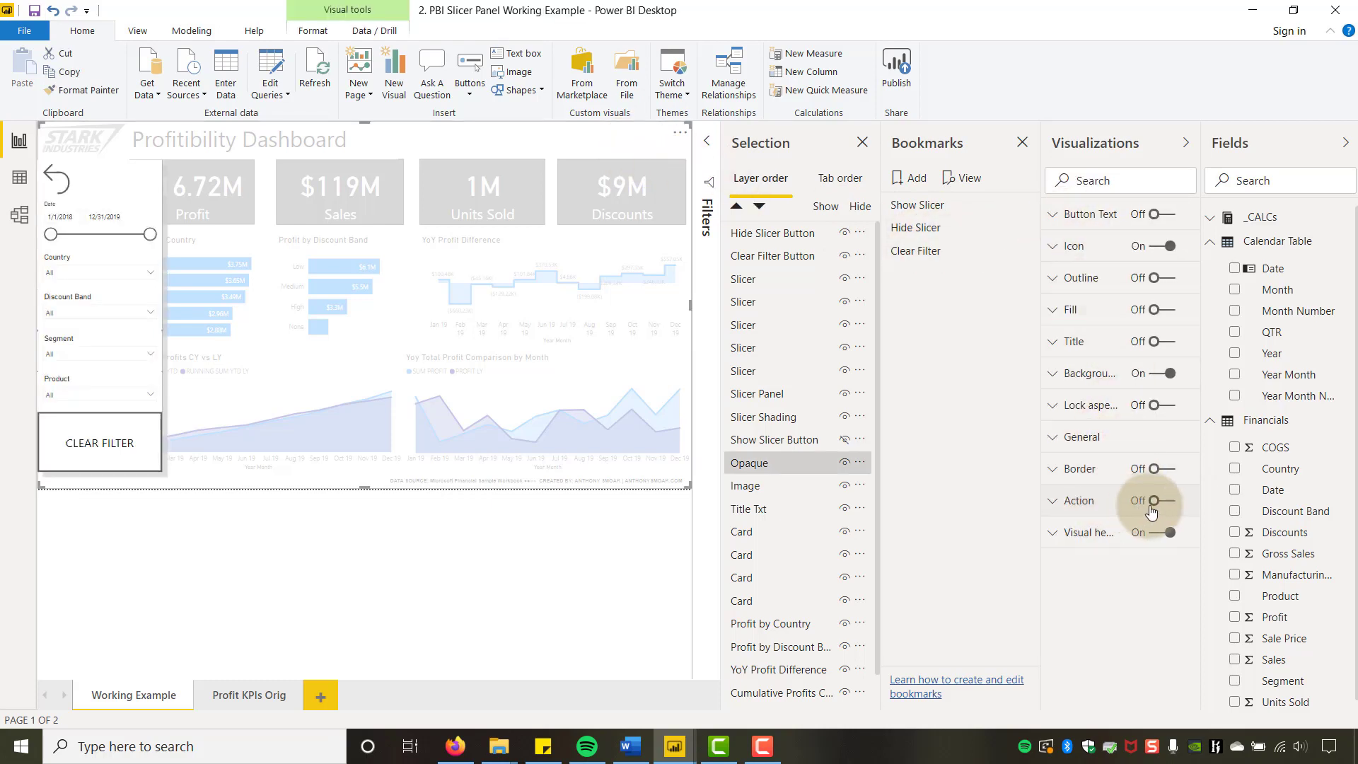
left_click(1106, 507)
left_click(1128, 553)
left_click(1107, 592)
left_click(1109, 608)
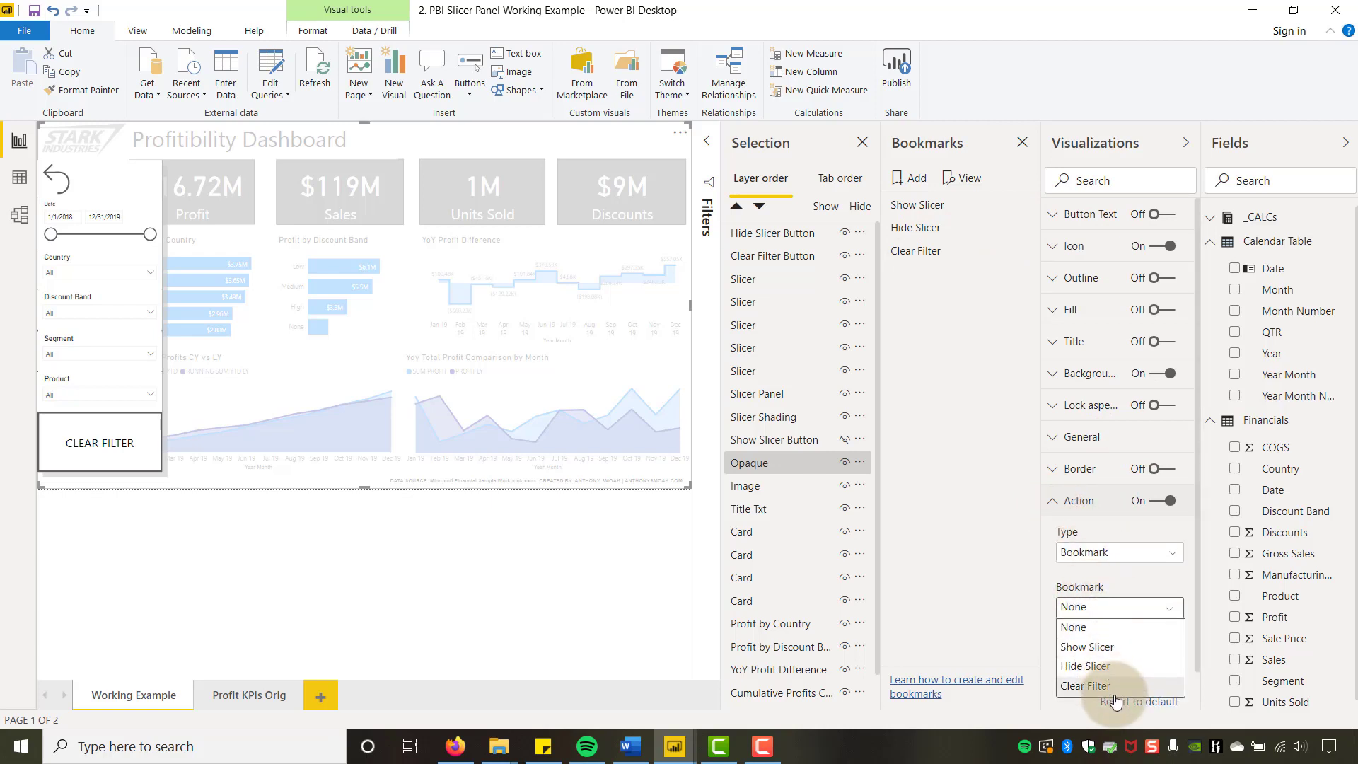
left_click(1103, 667)
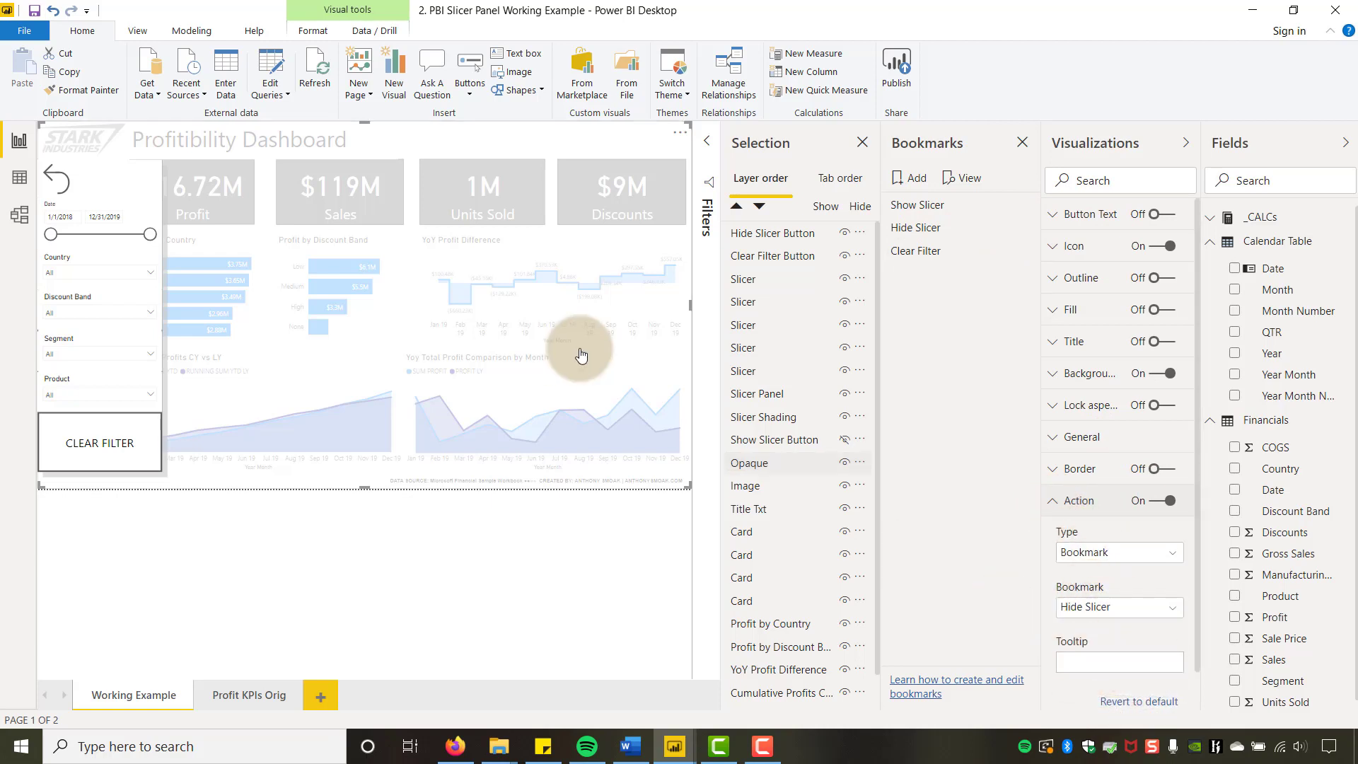
left_click(612, 379, "ctrl")
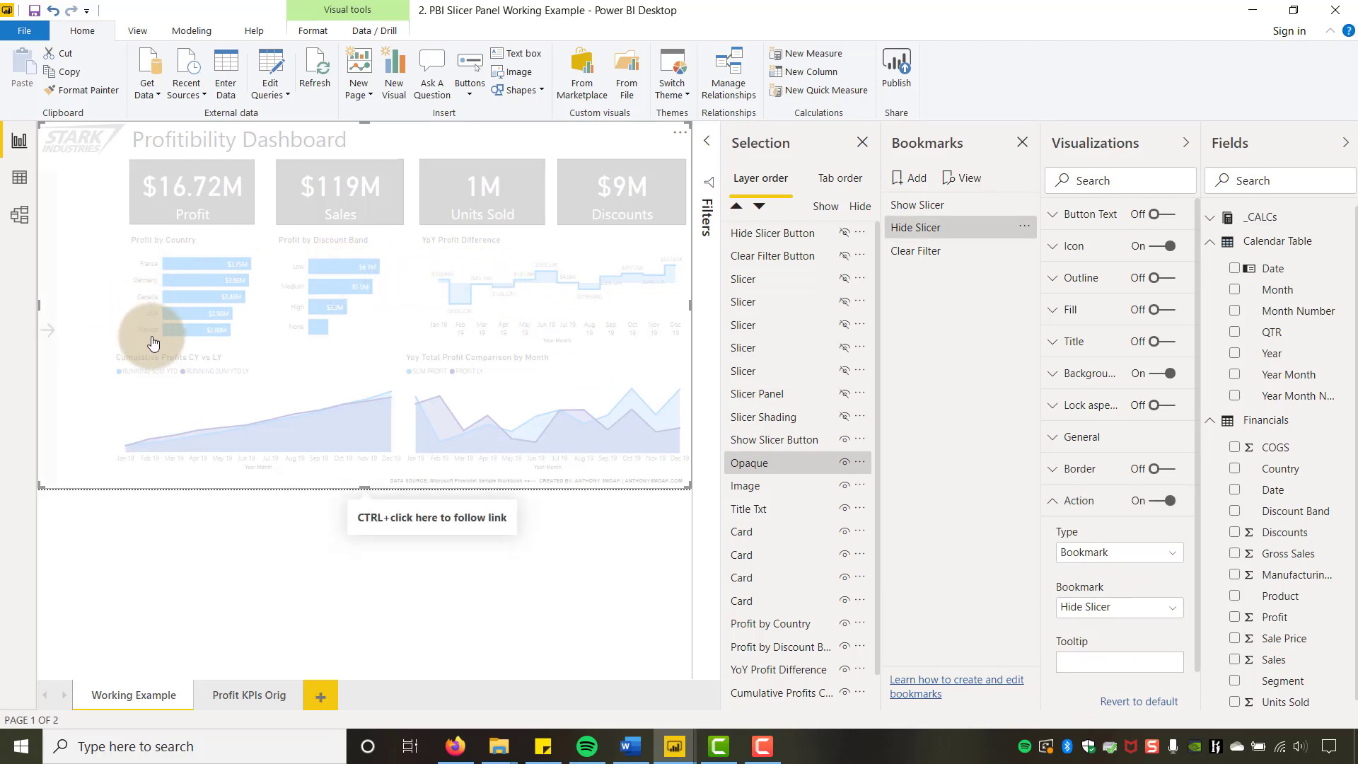
- Apply the Show Slicer bookmark so the slicer panel is displayed over the dimmed dashboard
left_click(906, 212)
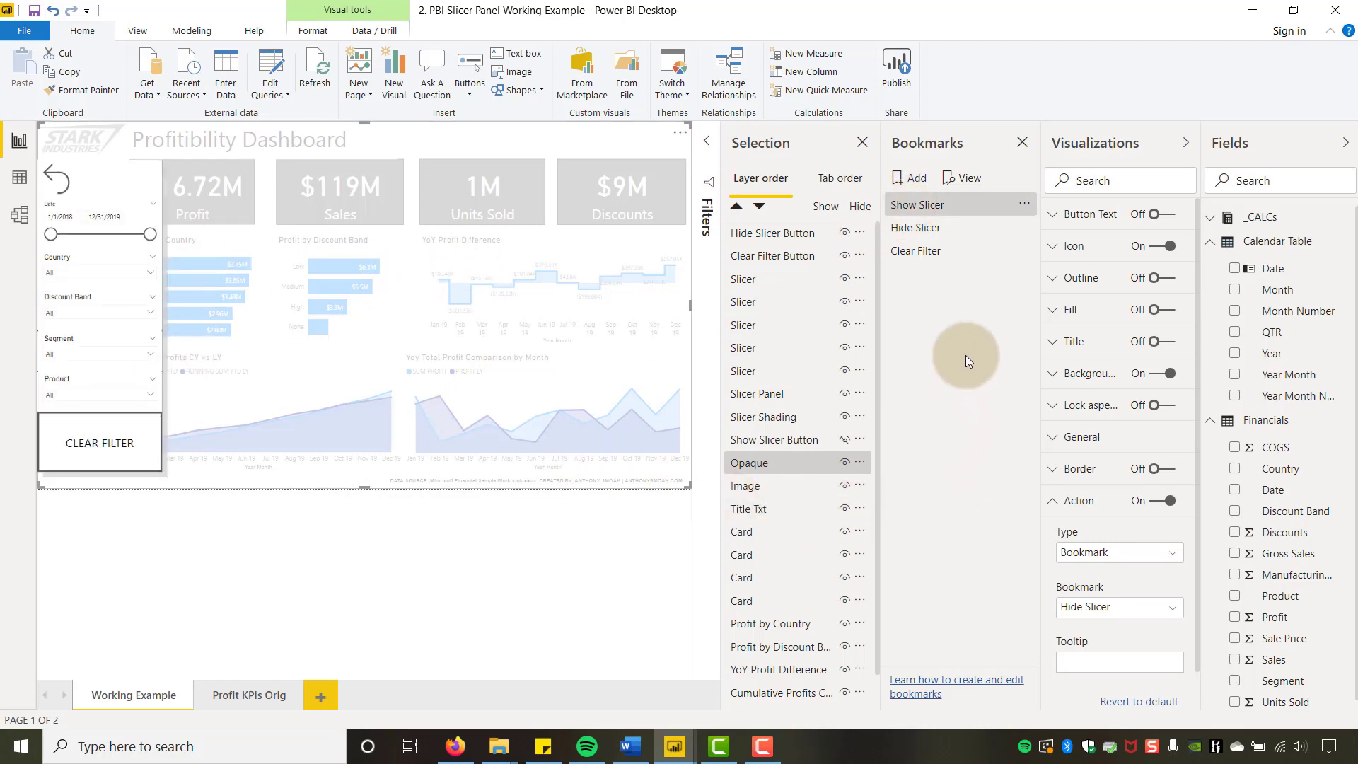
left_click_drag(762, 461, 850, 313)
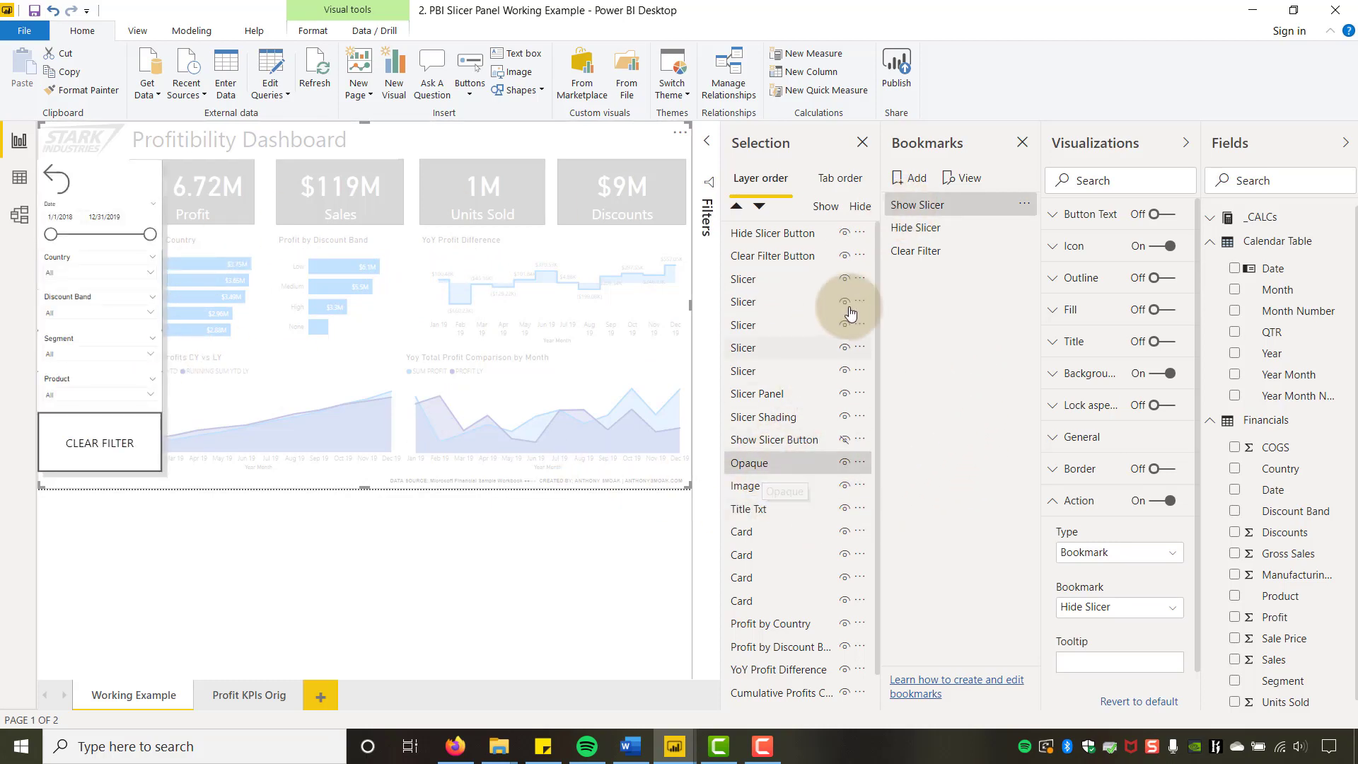
left_click(938, 213)
- Select every layer from Hide Slicer Button down through Opaque, and update the Show Slicer bookmark with that selection
left_click(785, 233)
left_click(789, 257, "ctrl")
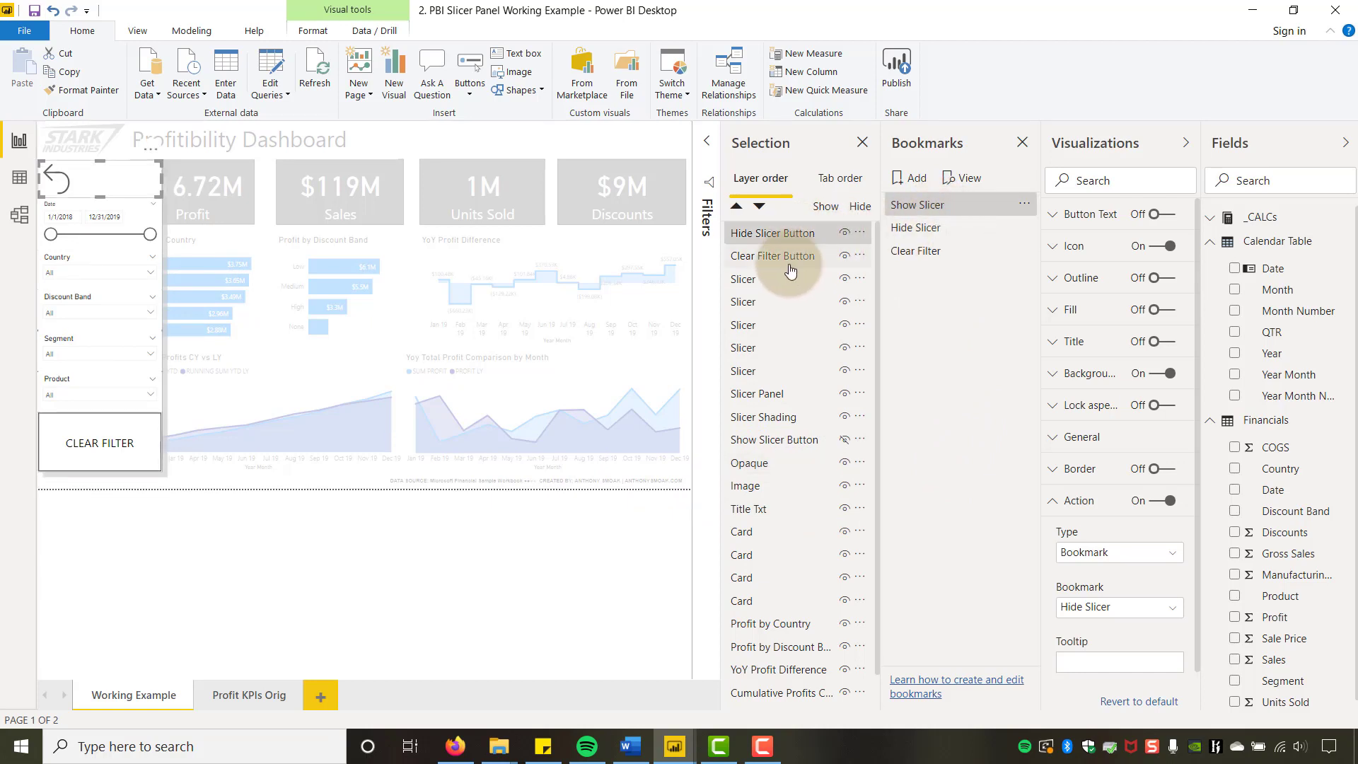
left_click(760, 279, "ctrl")
left_click(750, 303, "ctrl")
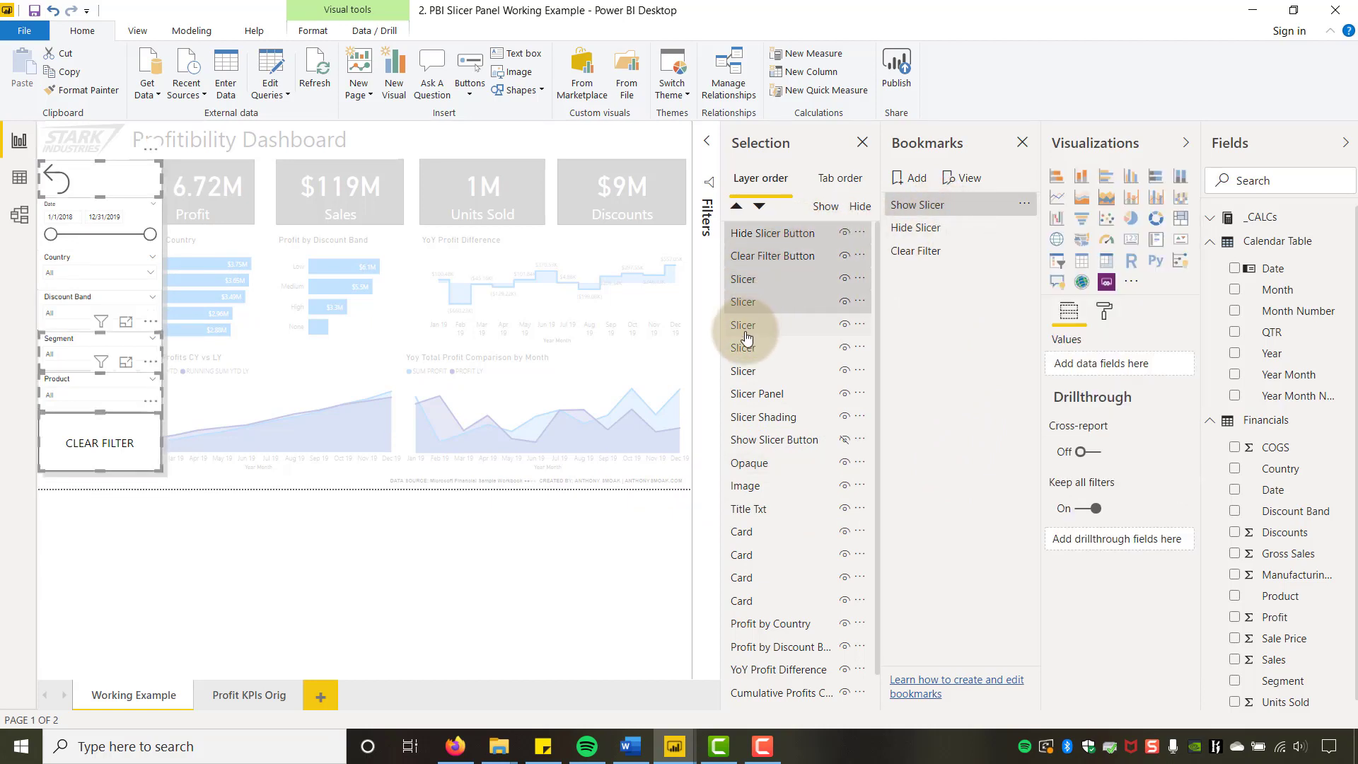
left_click(746, 326, "ctrl")
left_click(744, 347, "ctrl")
left_click(744, 370, "ctrl")
left_click(751, 394, "ctrl")
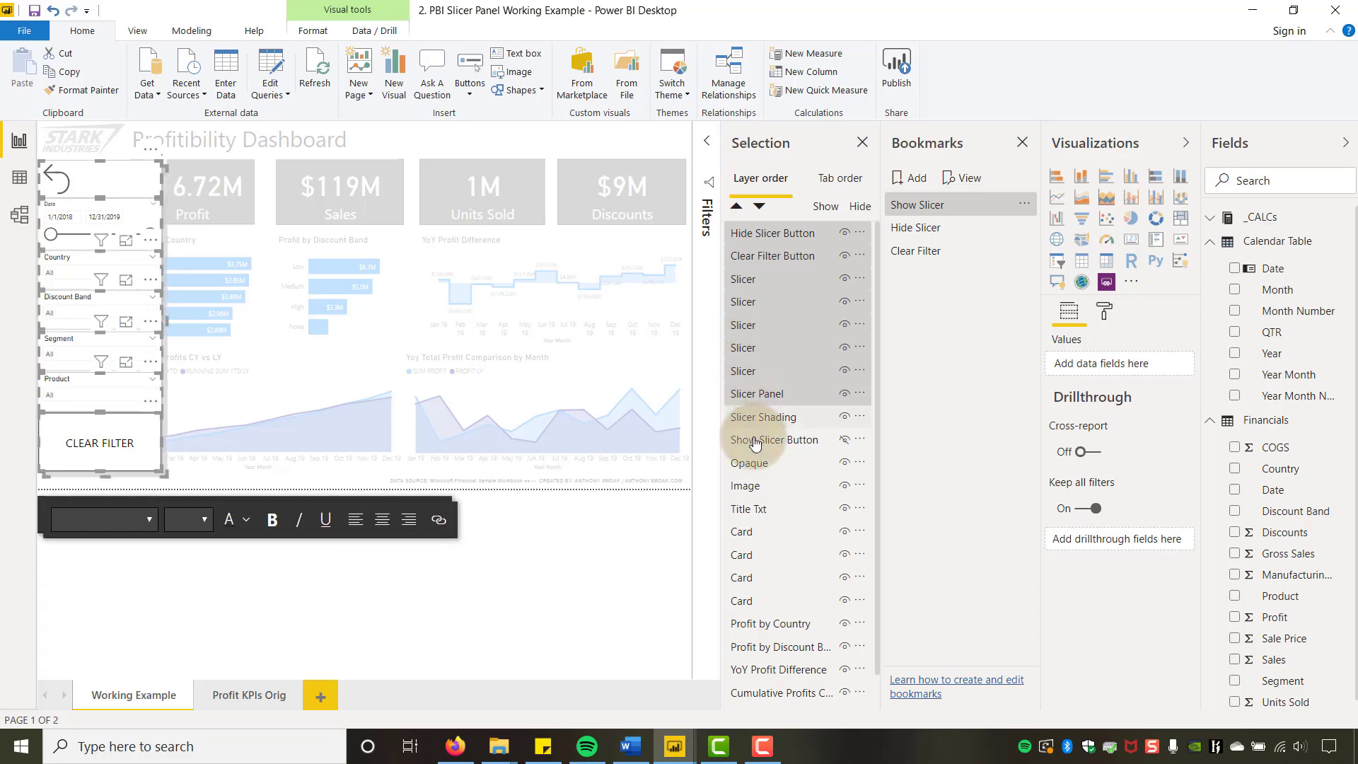
left_click(757, 417, "ctrl")
left_click(759, 463, "ctrl")
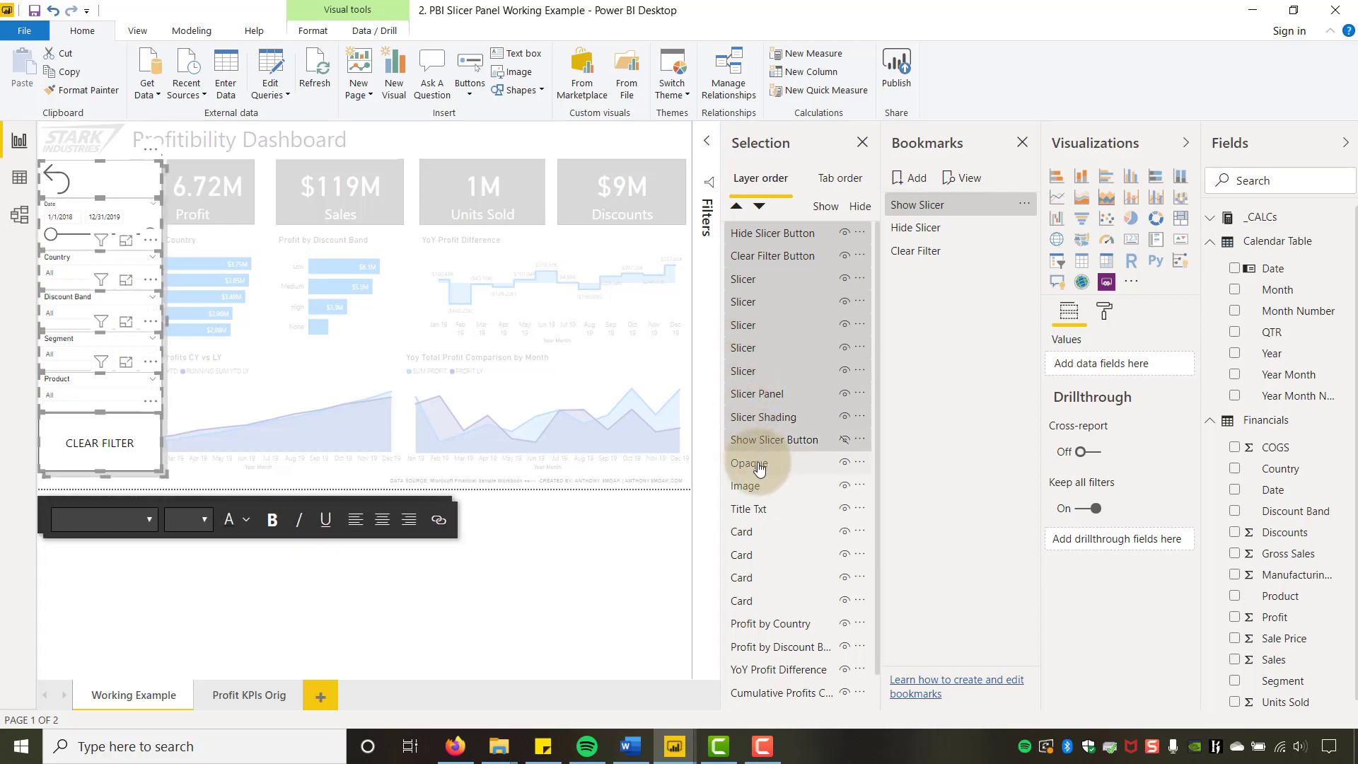
left_click(1025, 205)
left_click(1068, 190)
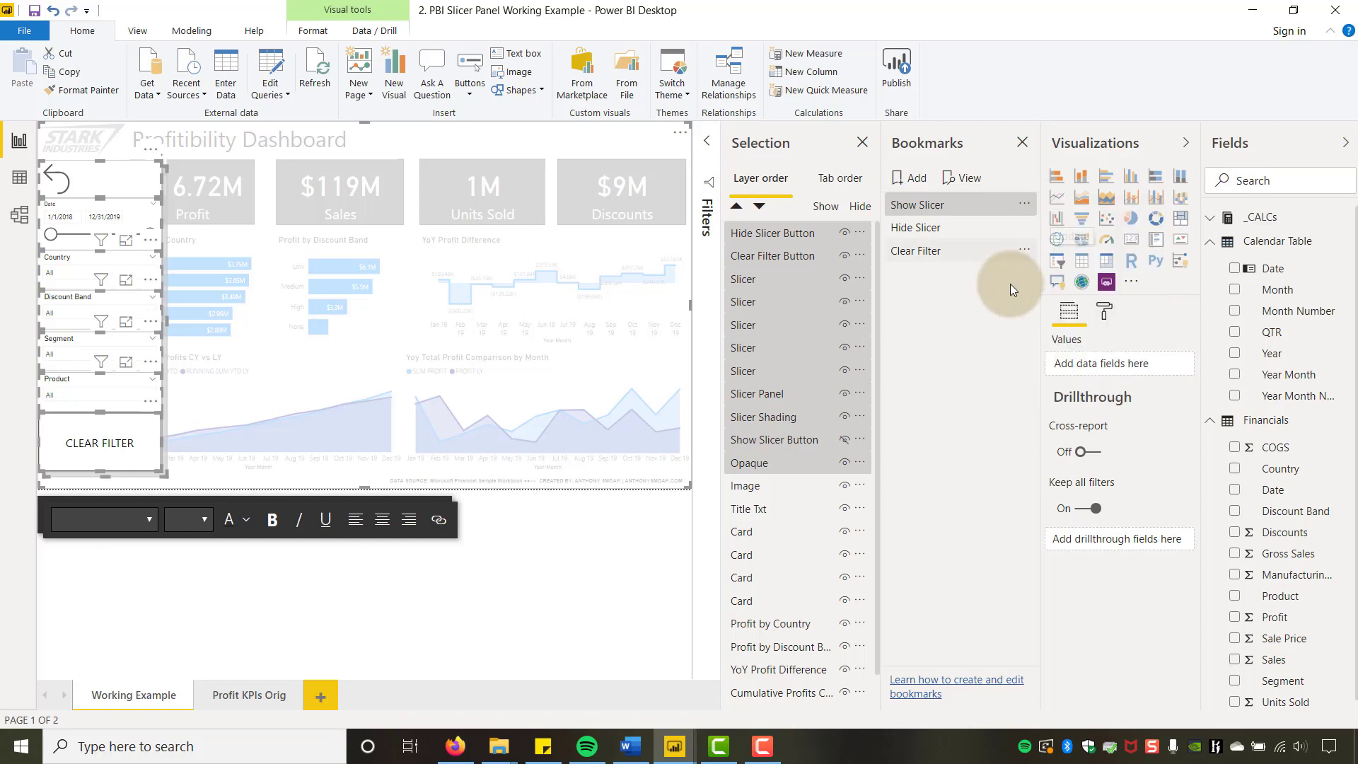
- Apply the Hide Slicer bookmark, hide the Opaque layer, and update the bookmark with the same layers selected
left_click(922, 232)
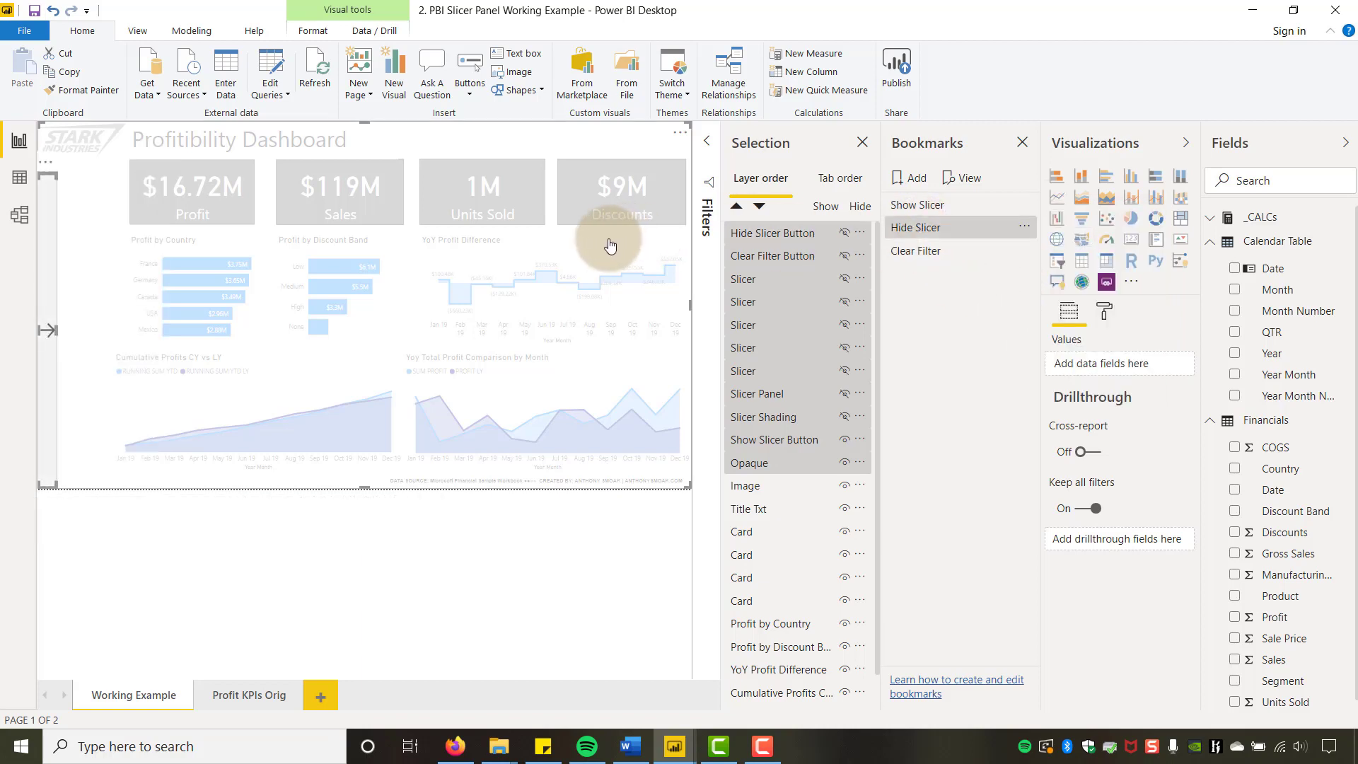
left_click(768, 416)
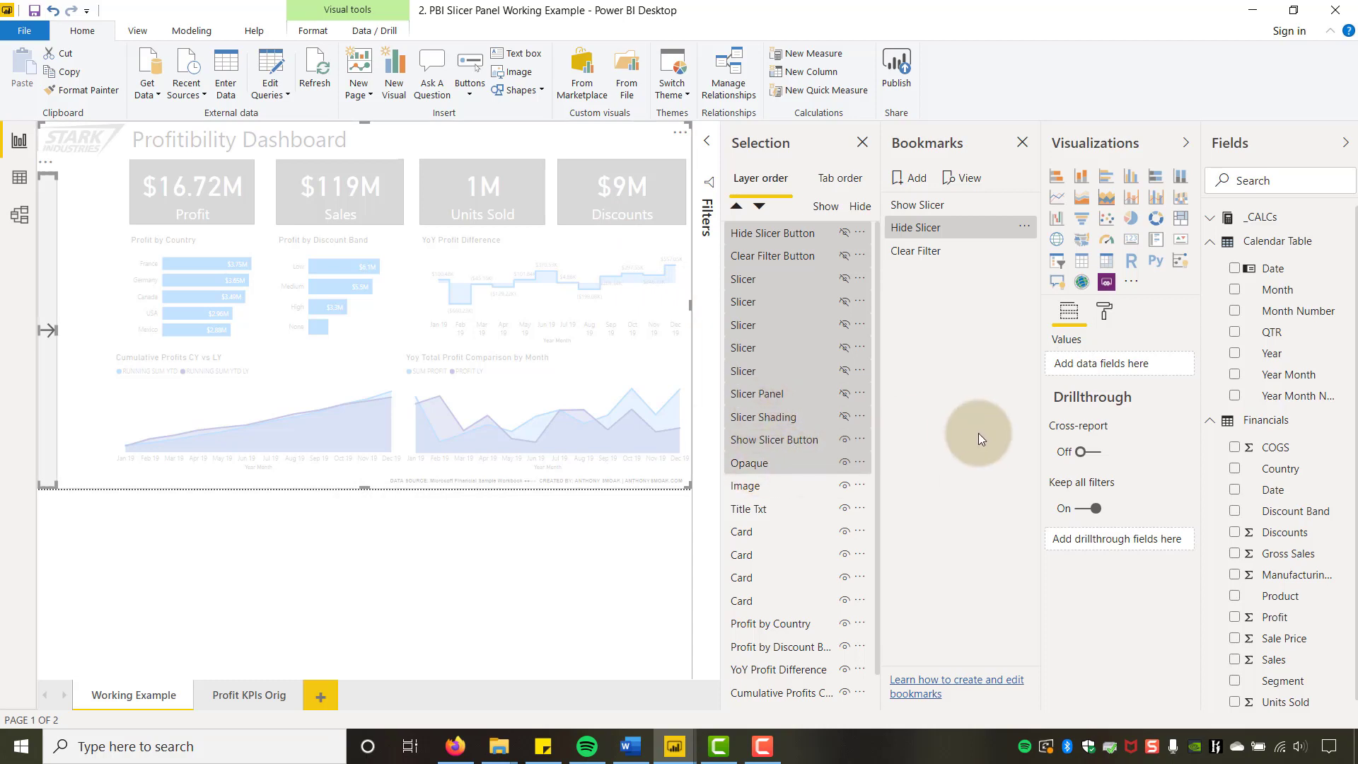
left_click(866, 461, "ctrl")
left_click(846, 463)
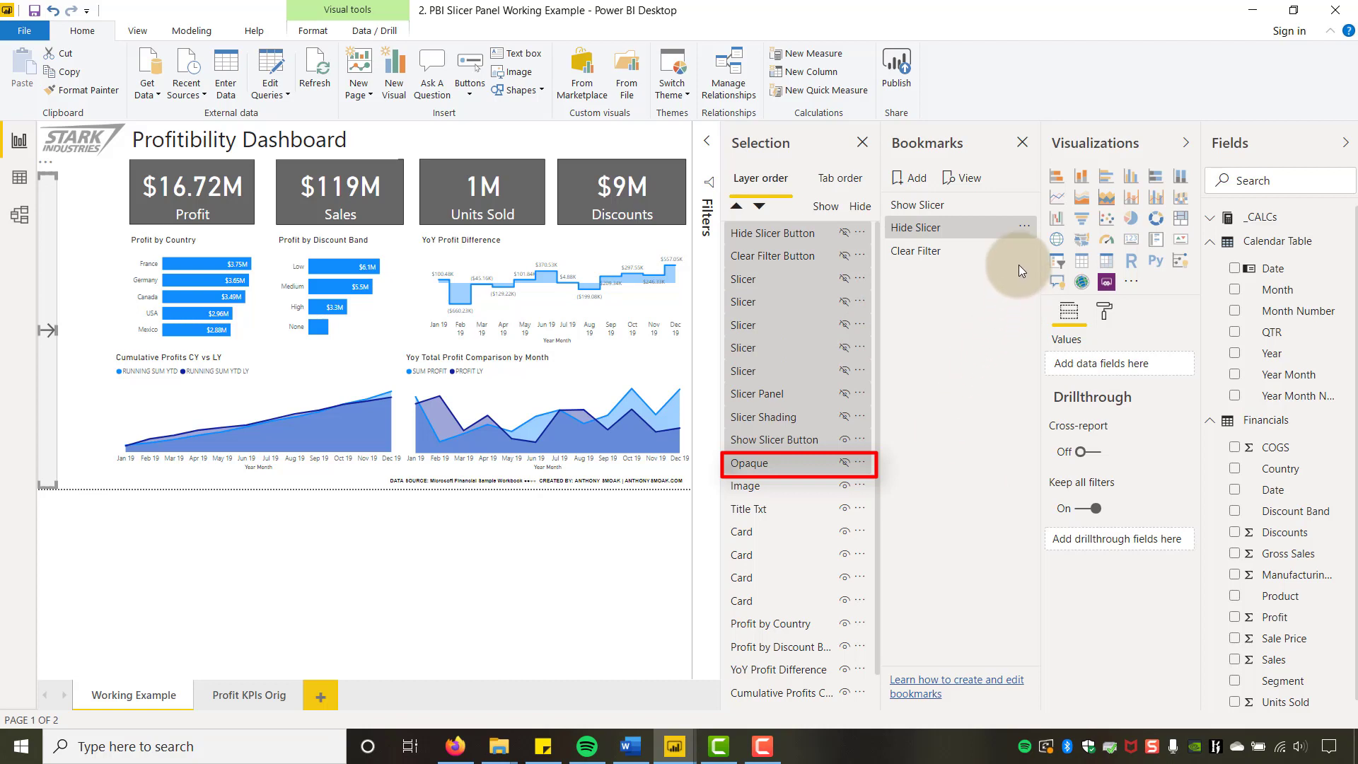
left_click(1025, 228)
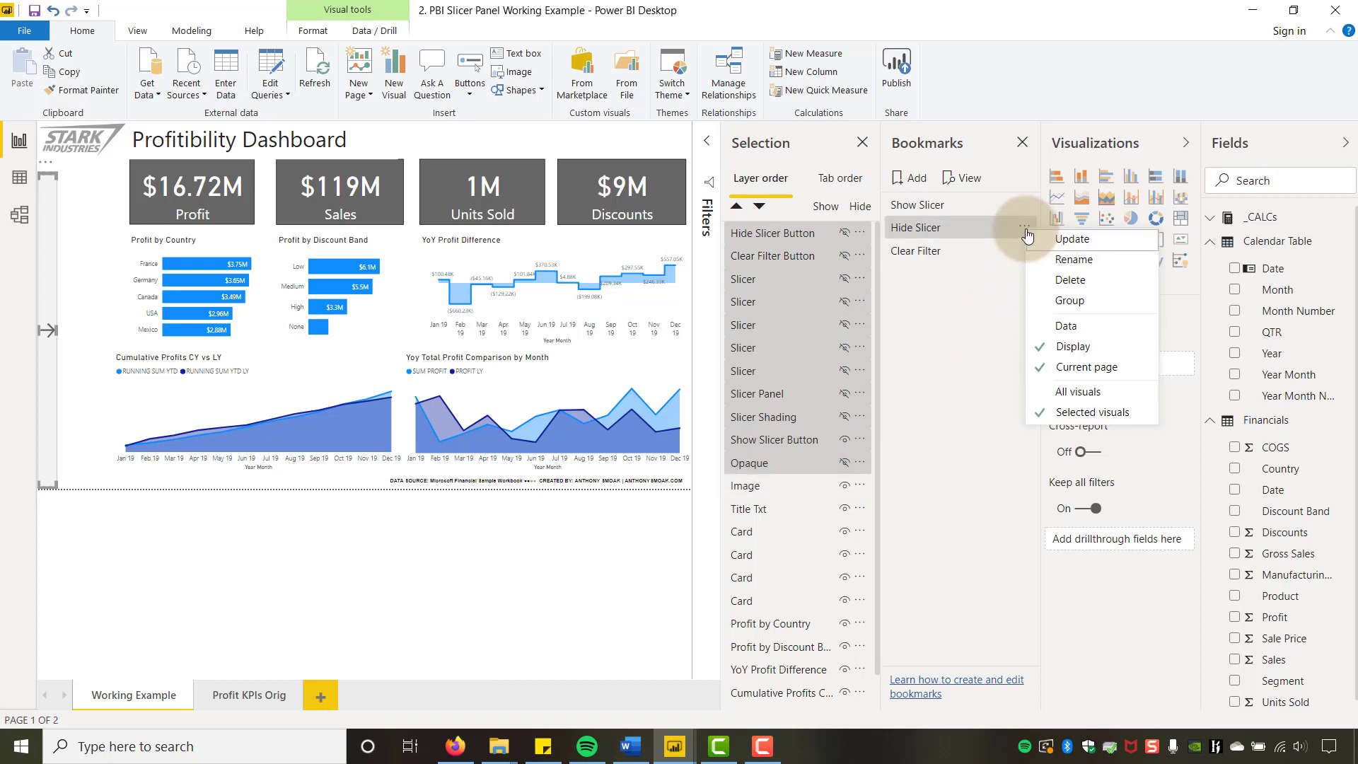
left_click(1048, 239)
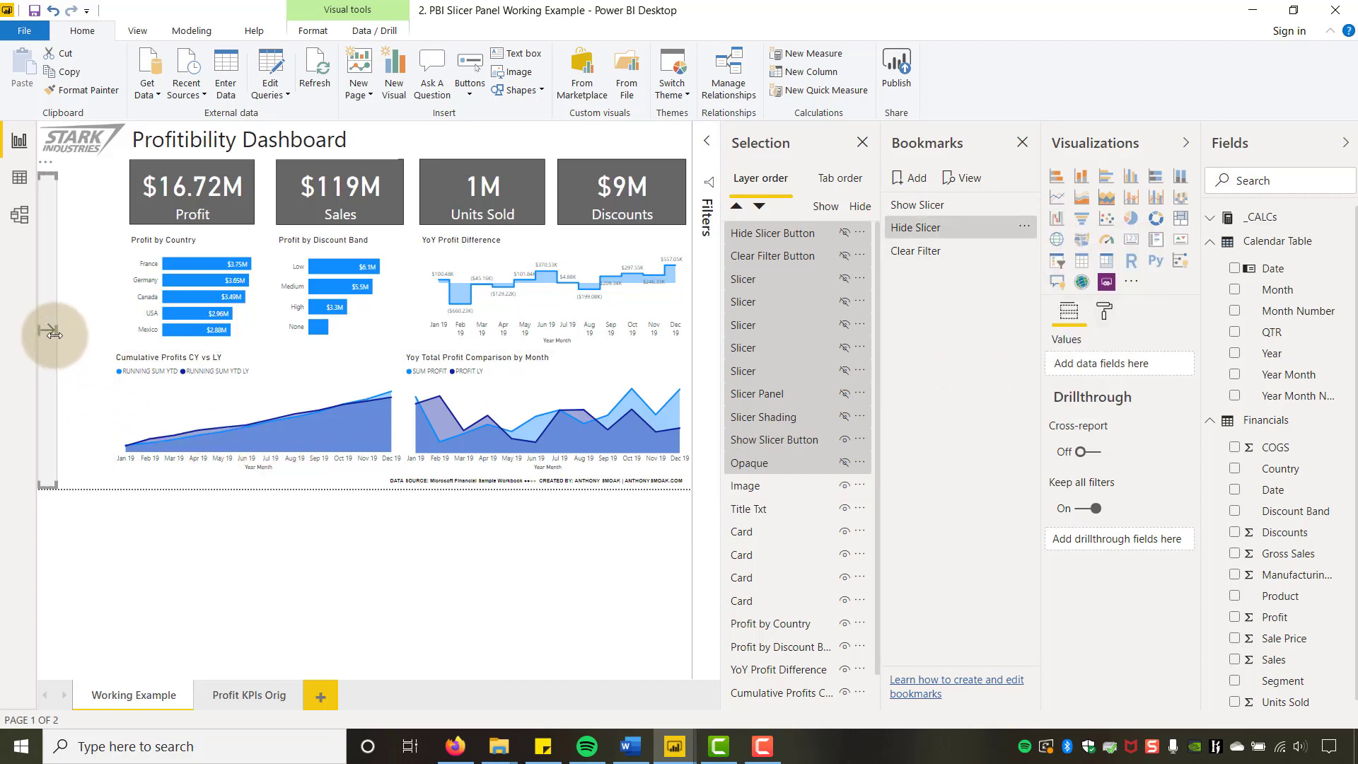
- Test the slicer panel by opening it with the arrow button and closing it with the back arrow
left_click(112, 570)
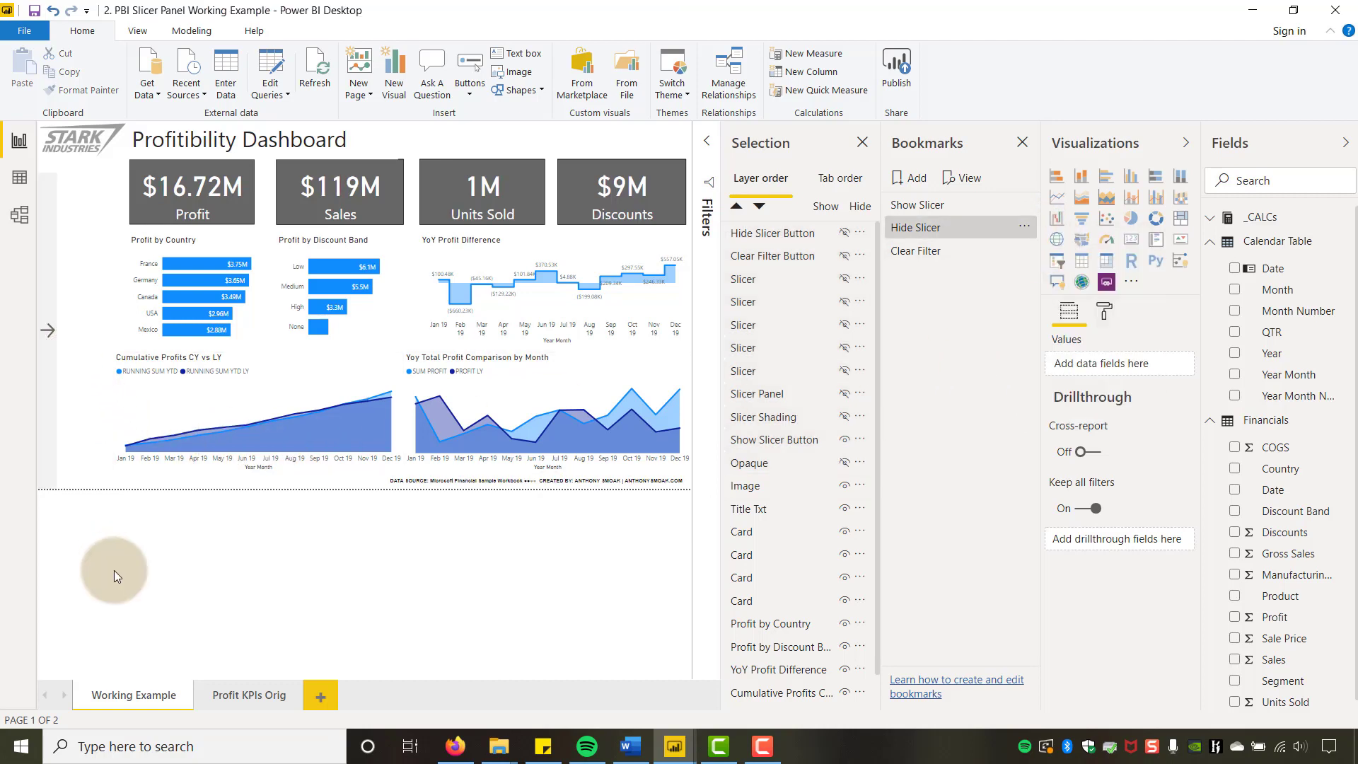
left_click(46, 347, "ctrl")
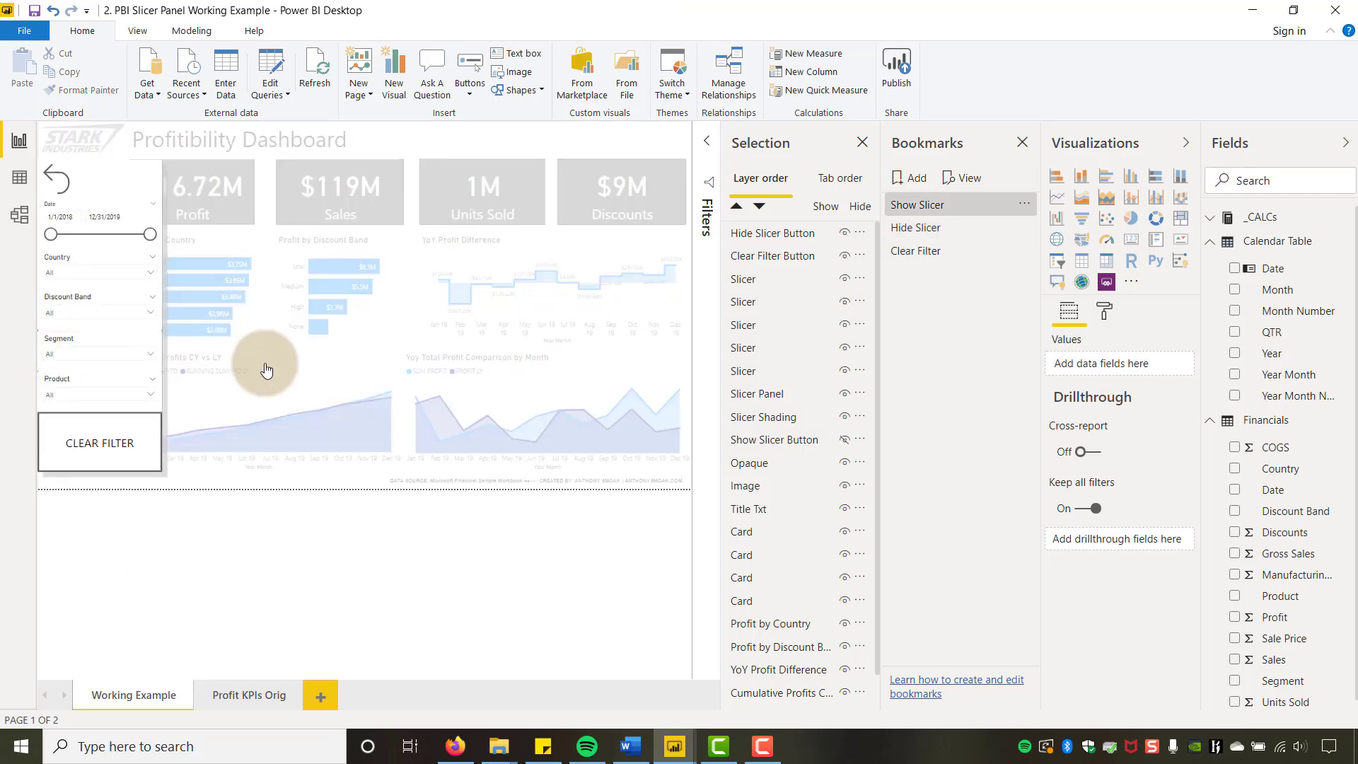
left_click(60, 188, "ctrl")
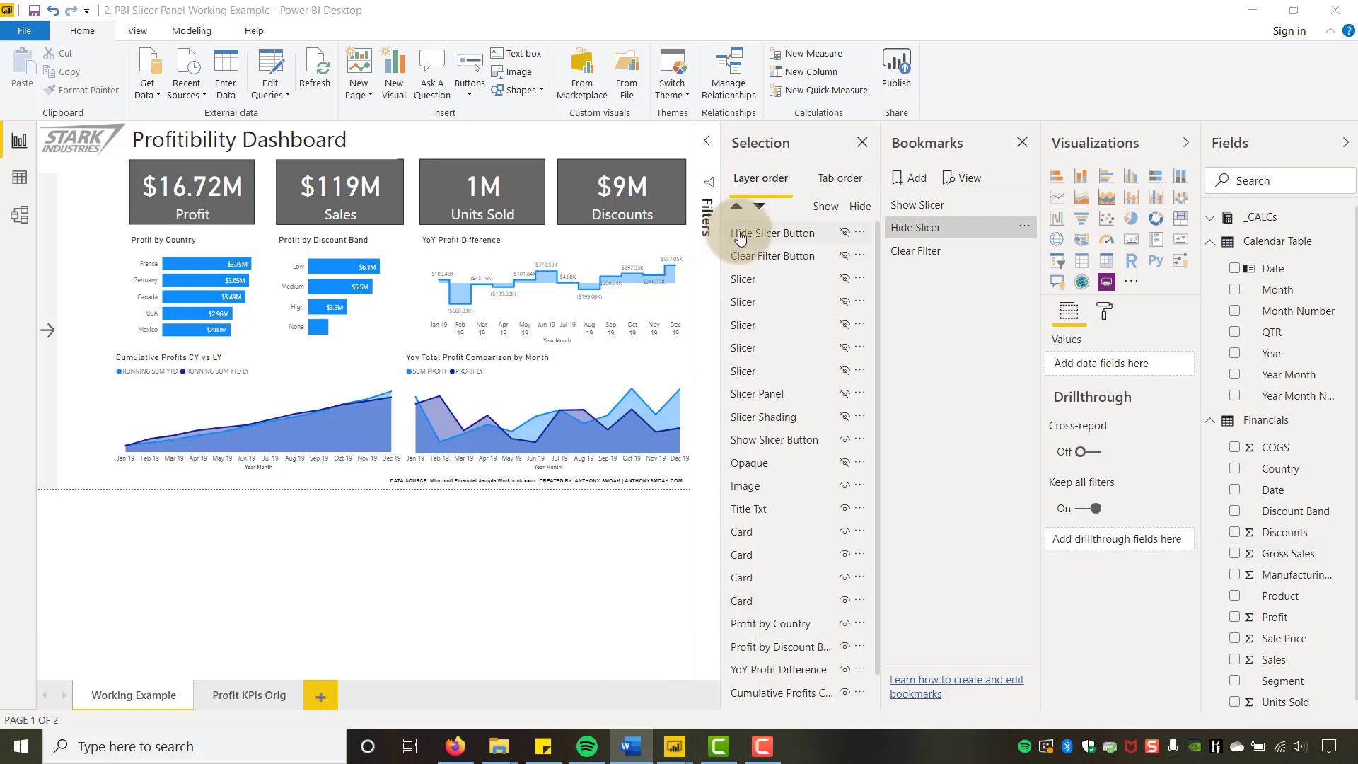
- Close the Selection and Bookmarks panes and collapse the Visualizations and Fields panes to enlarge the dashboard
left_click(862, 143)
left_click(1022, 142)
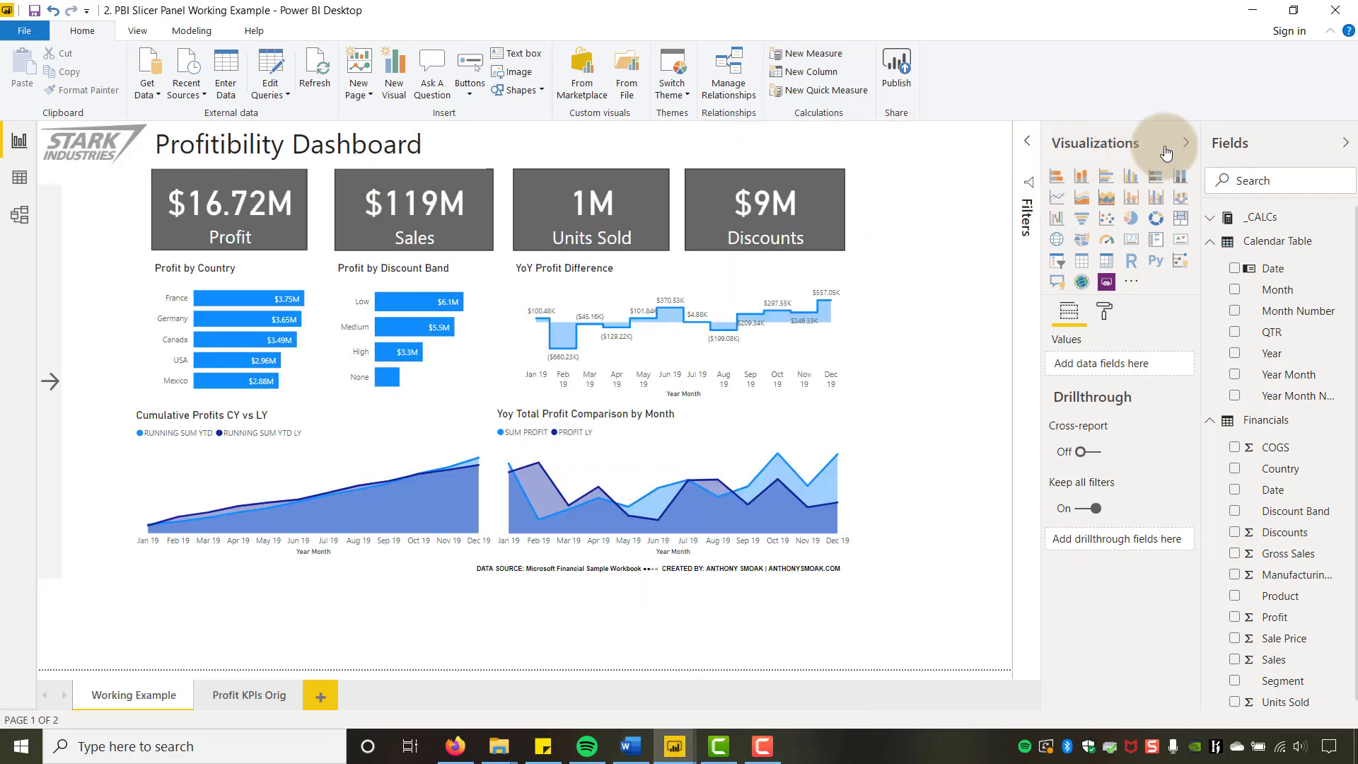
left_click(1186, 142)
left_click(1342, 142)
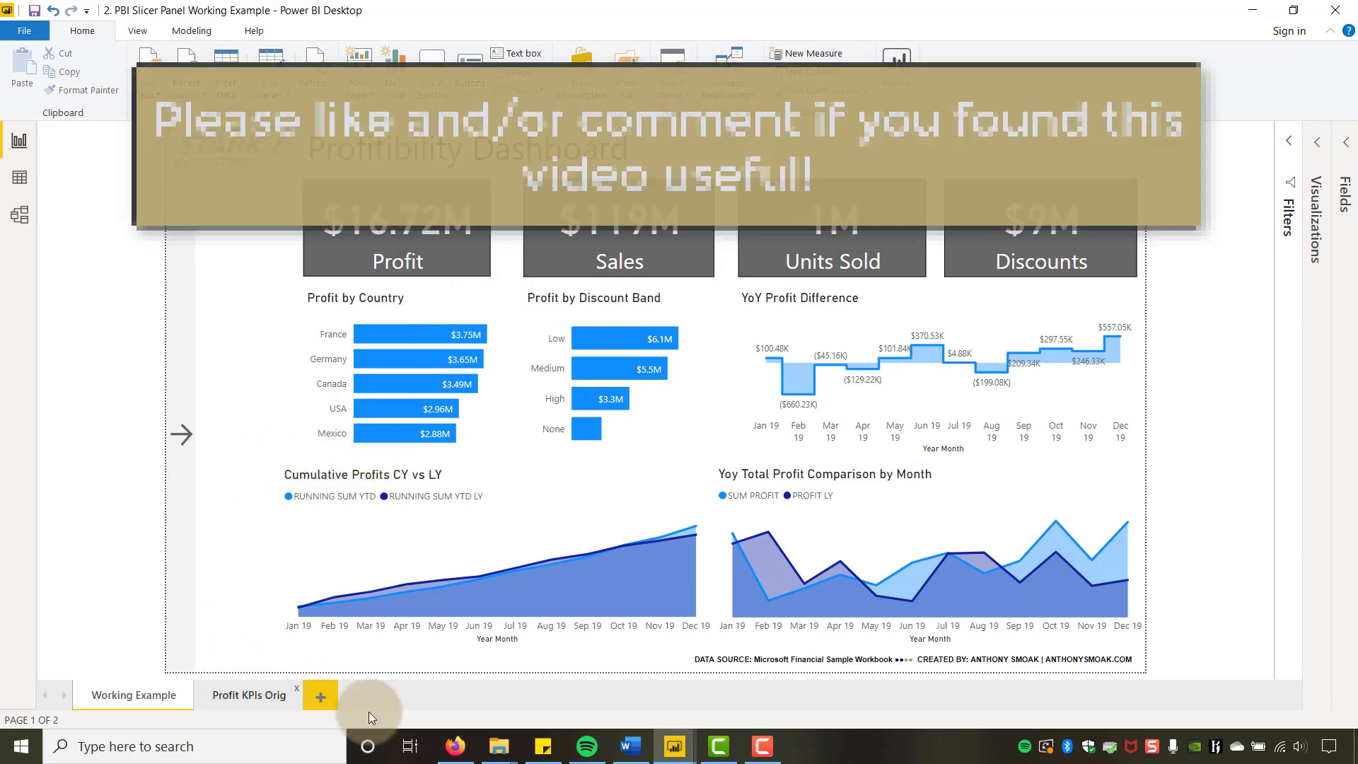
- Switch to the workbook 3. PBI Slicer Panel Example Workbook Final and clear away its Selection, Bookmarks and Fields panes
mouse_move(672, 749)
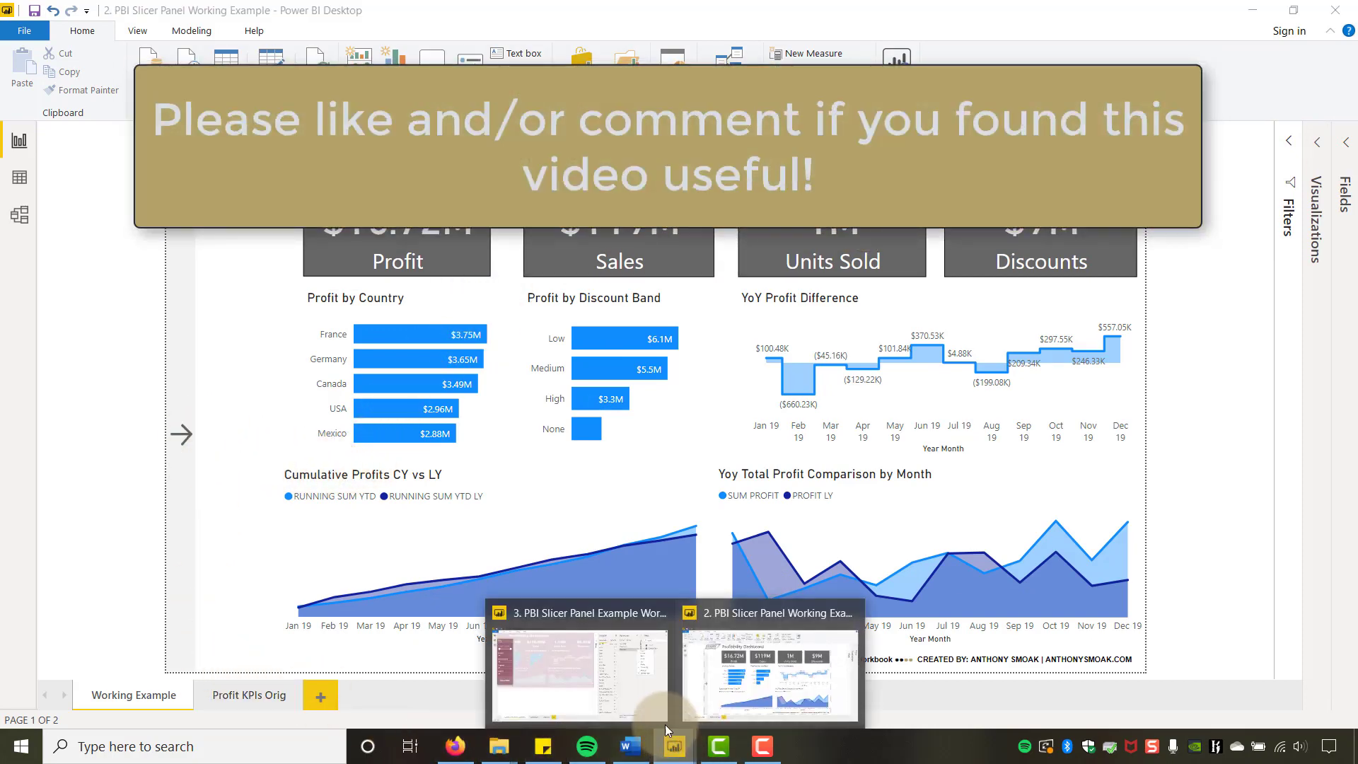
left_click(601, 682)
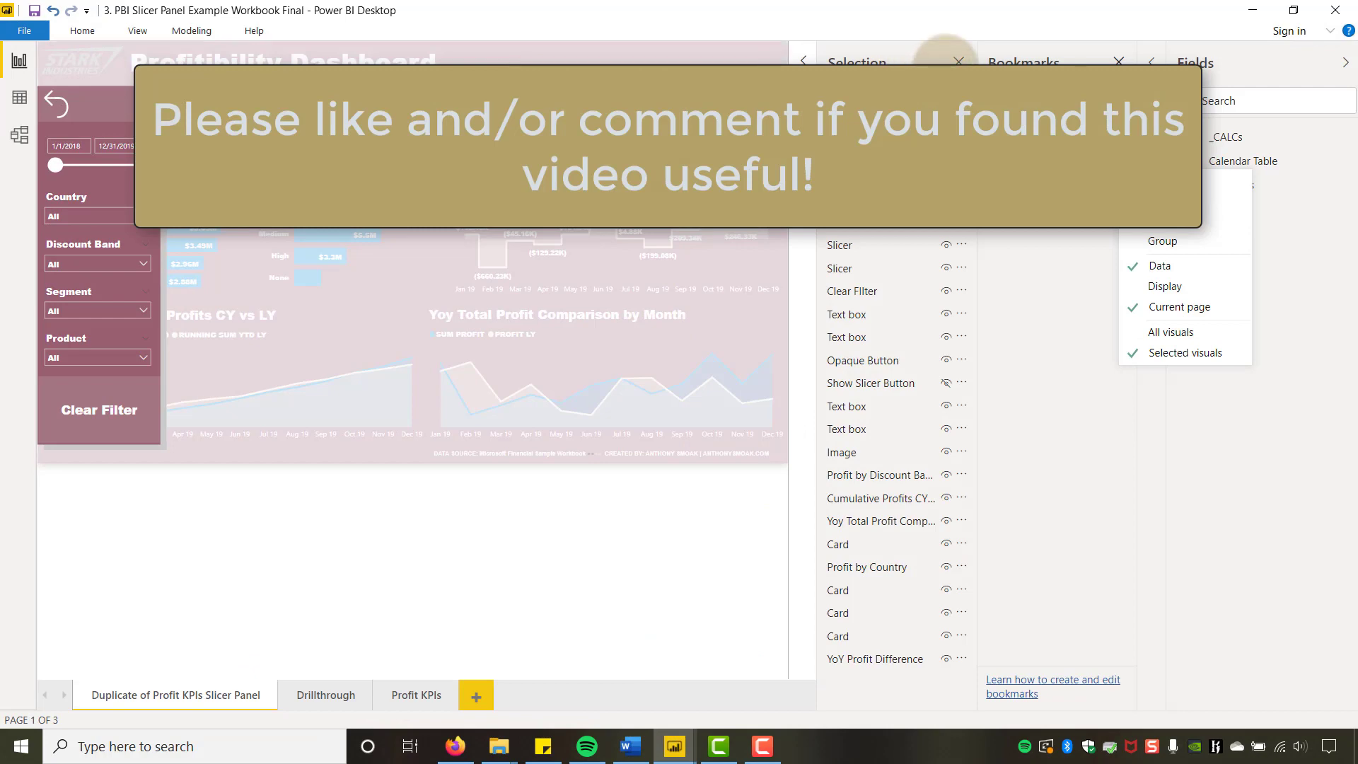
left_click(958, 61)
left_click(1118, 61)
left_click(1332, 67)
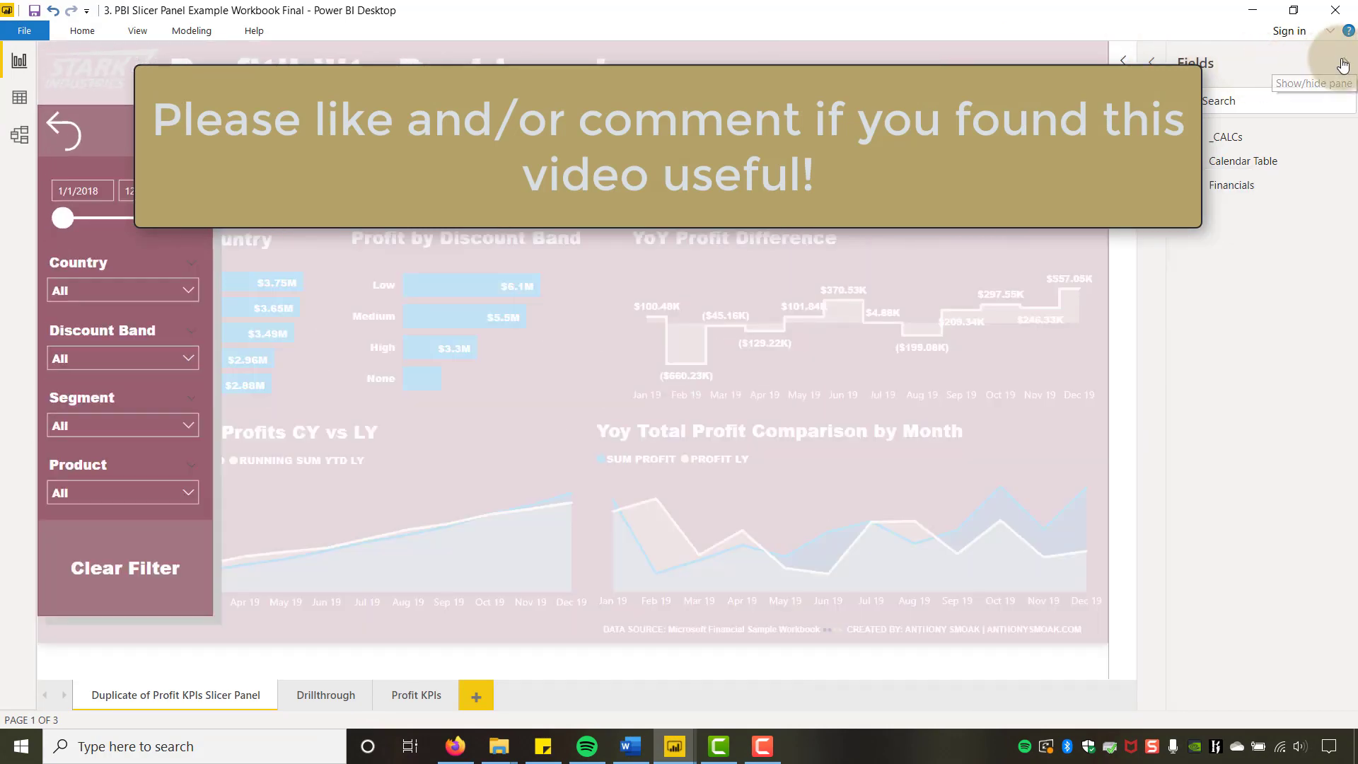
- Hide the slicer panel in the final example with its back arrow, and inspect the cumulative and year-over-year profit charts
left_click(126, 144, "ctrl")
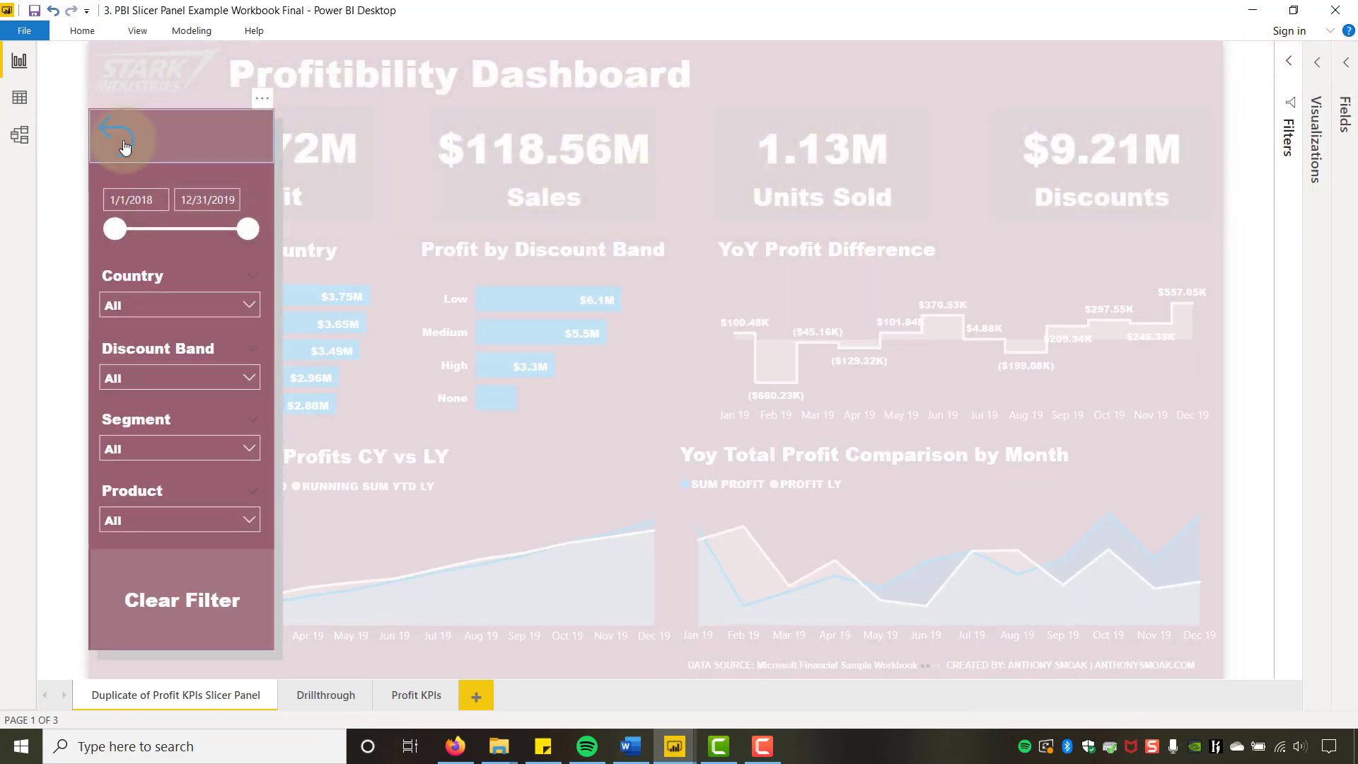
left_click(228, 164)
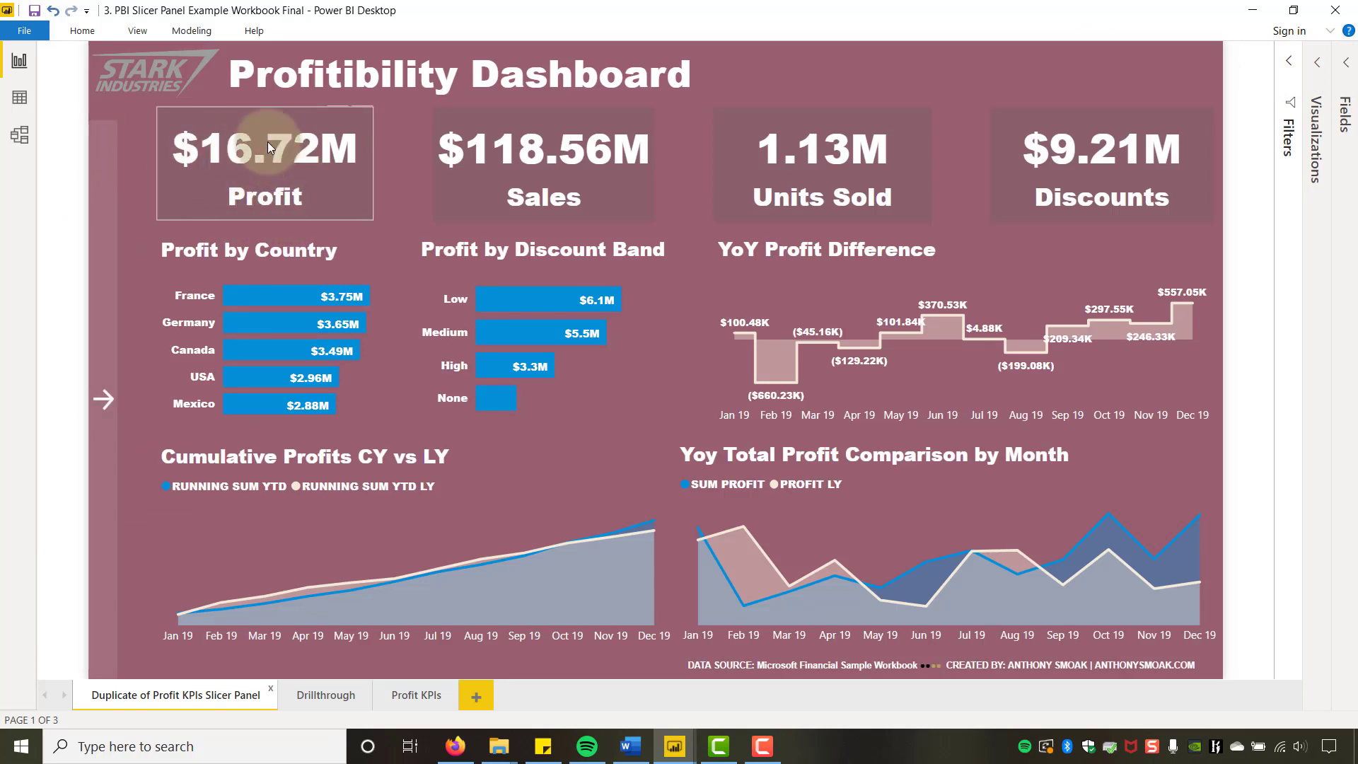
left_click(402, 547)
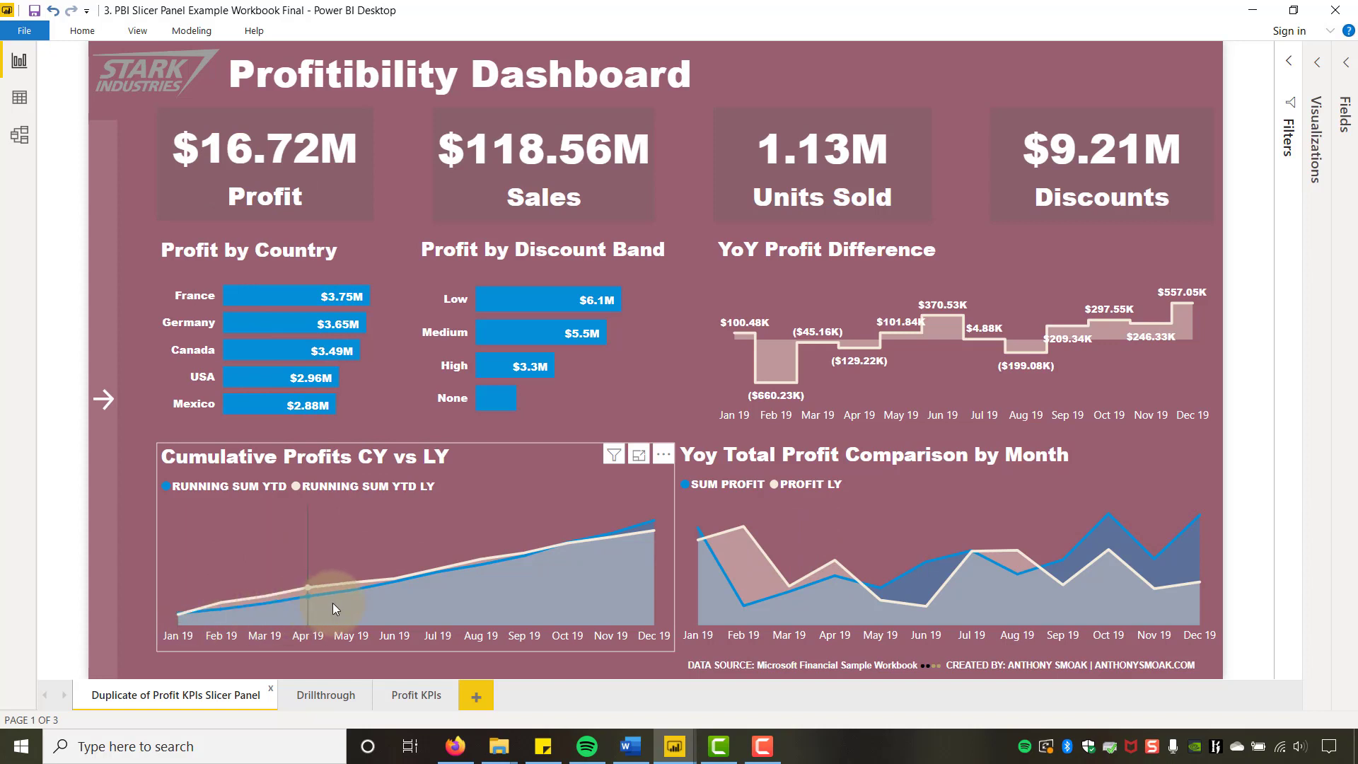
mouse_move(799, 535)
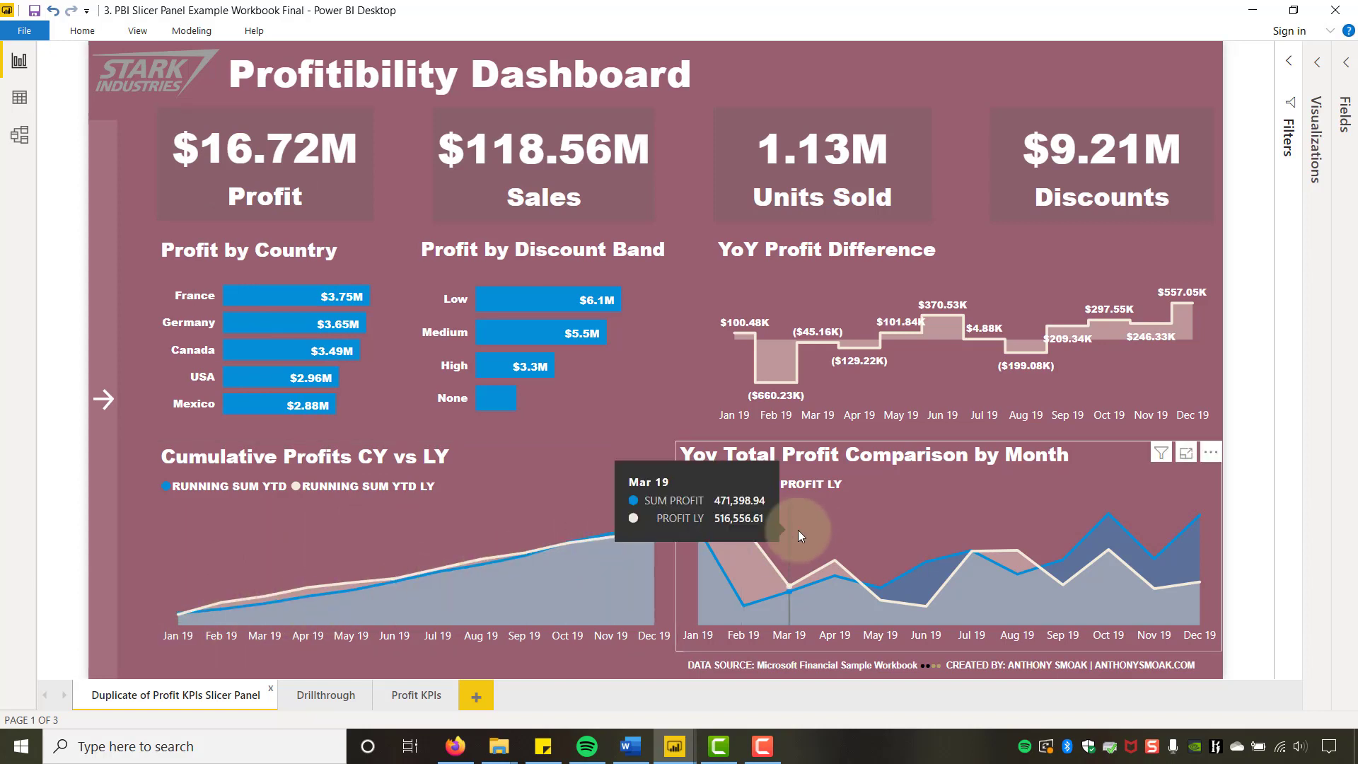